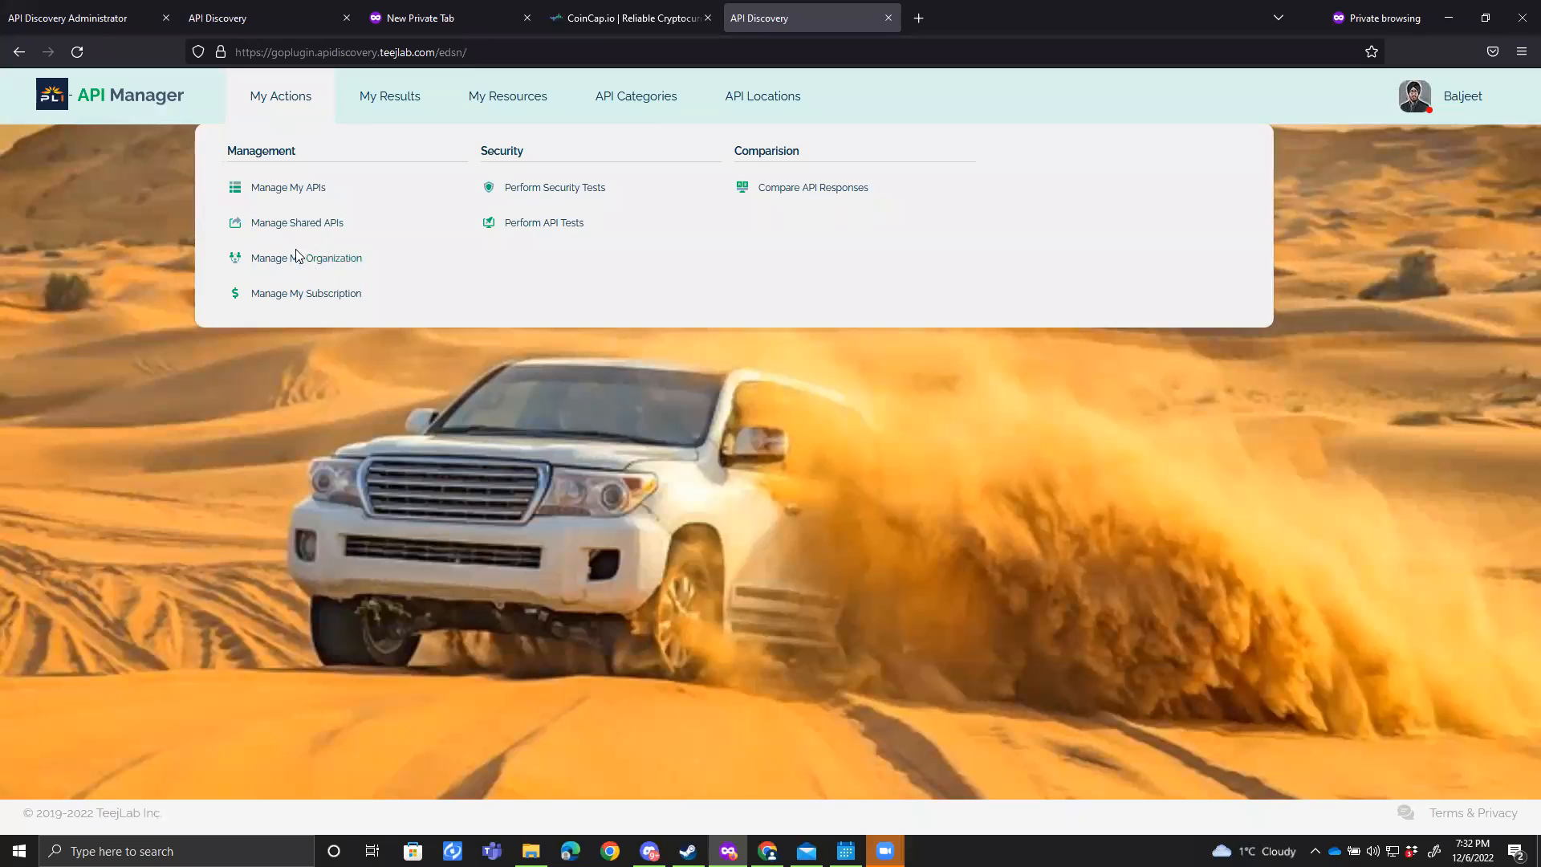
Step: Look through the organization's member list and the lists of managed vendors, APIs and endpoints
{"action": "left_click", "coordinate": [281, 169]}
{"action": "mouse_move", "coordinate": [288, 109]}
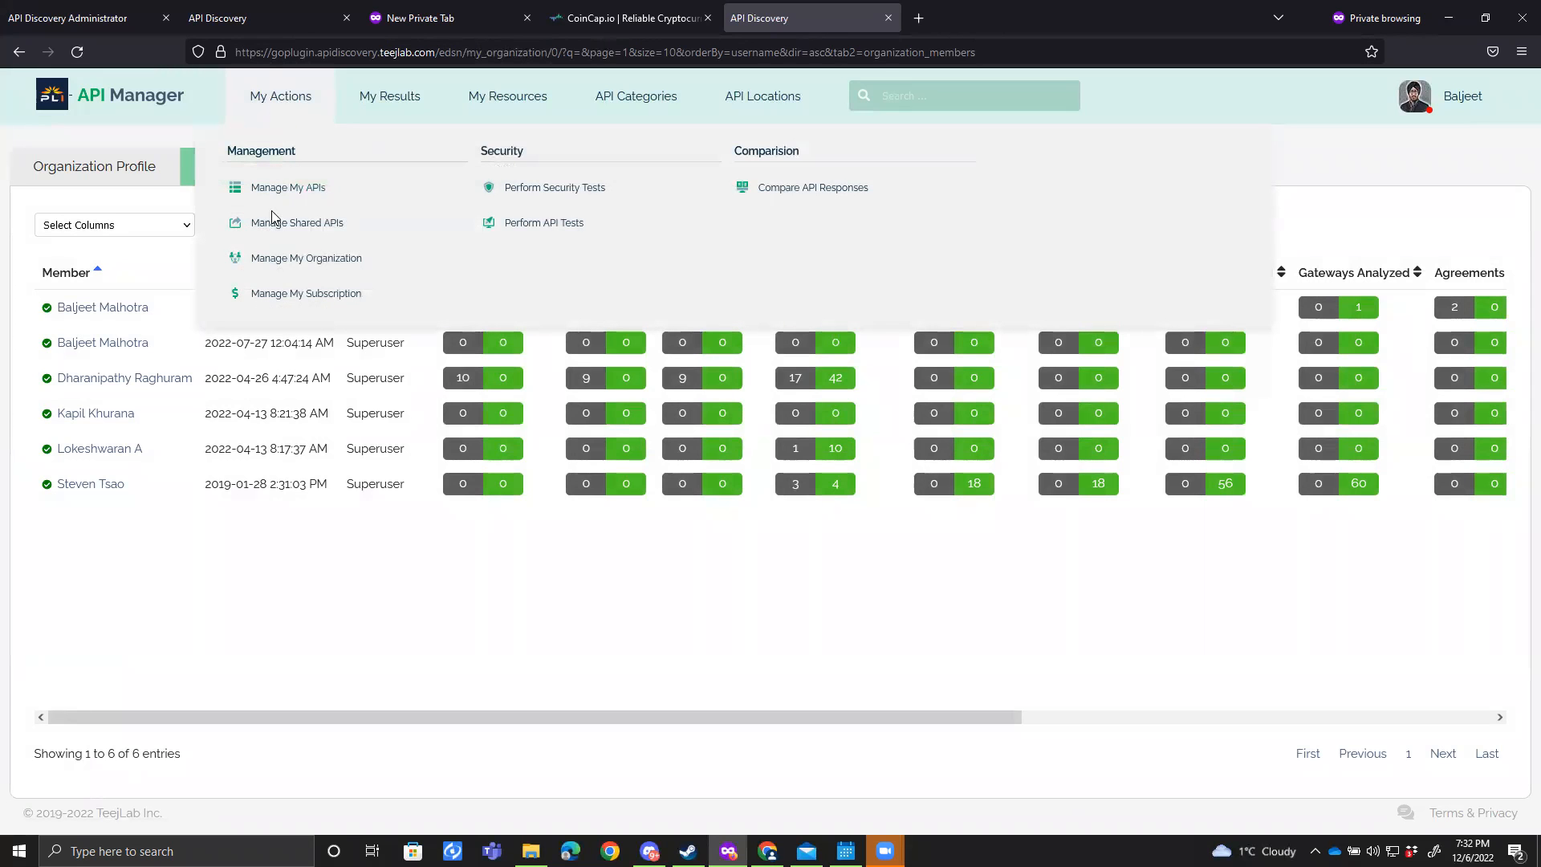
{"action": "left_click", "coordinate": [281, 258]}
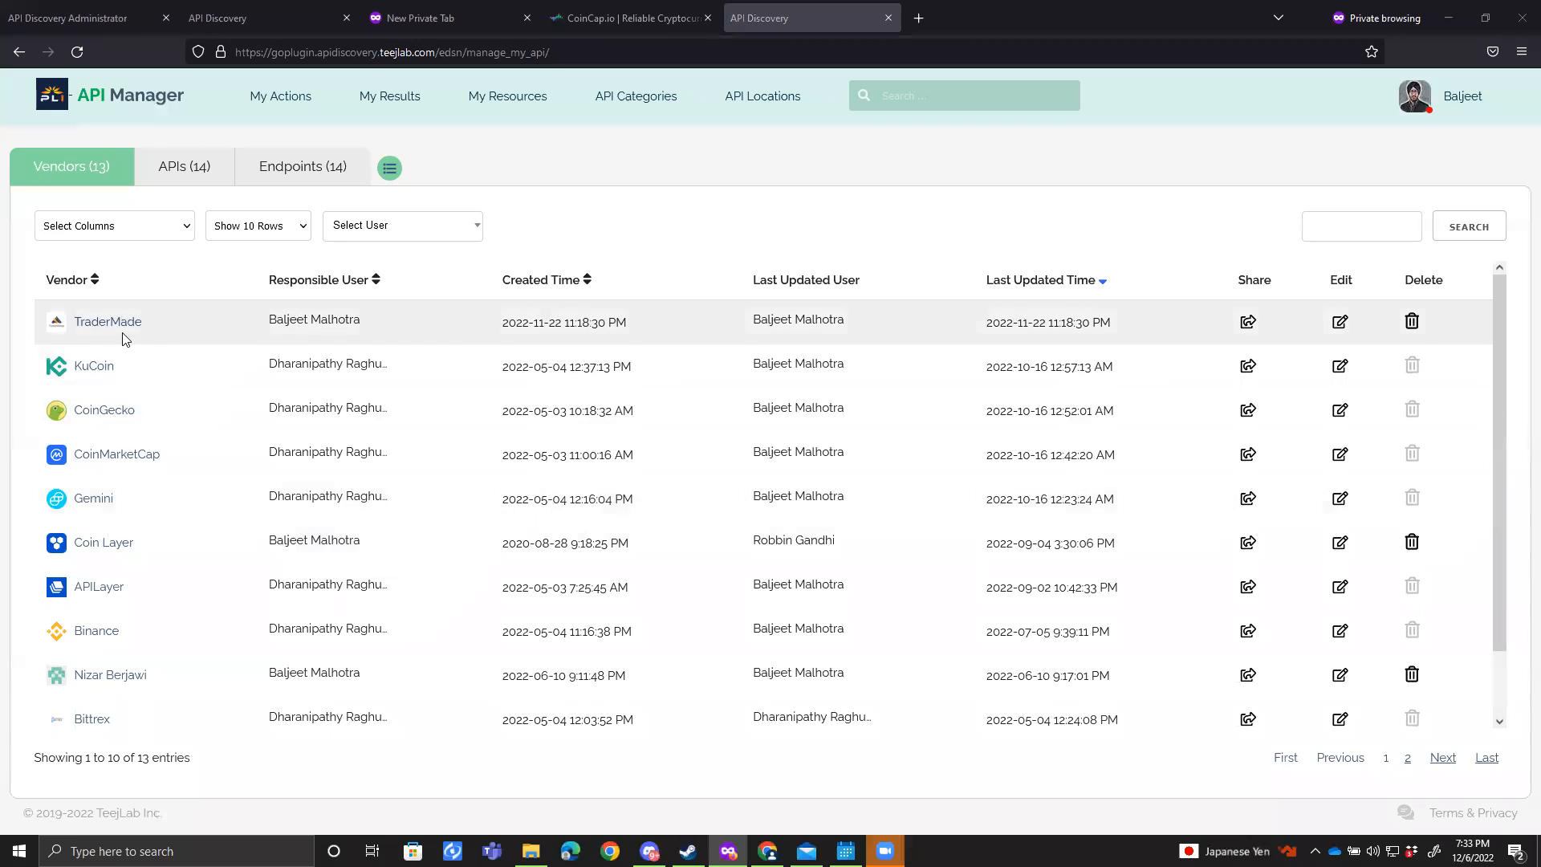
{"action": "left_click", "coordinate": [168, 181]}
{"action": "left_click", "coordinate": [281, 166]}
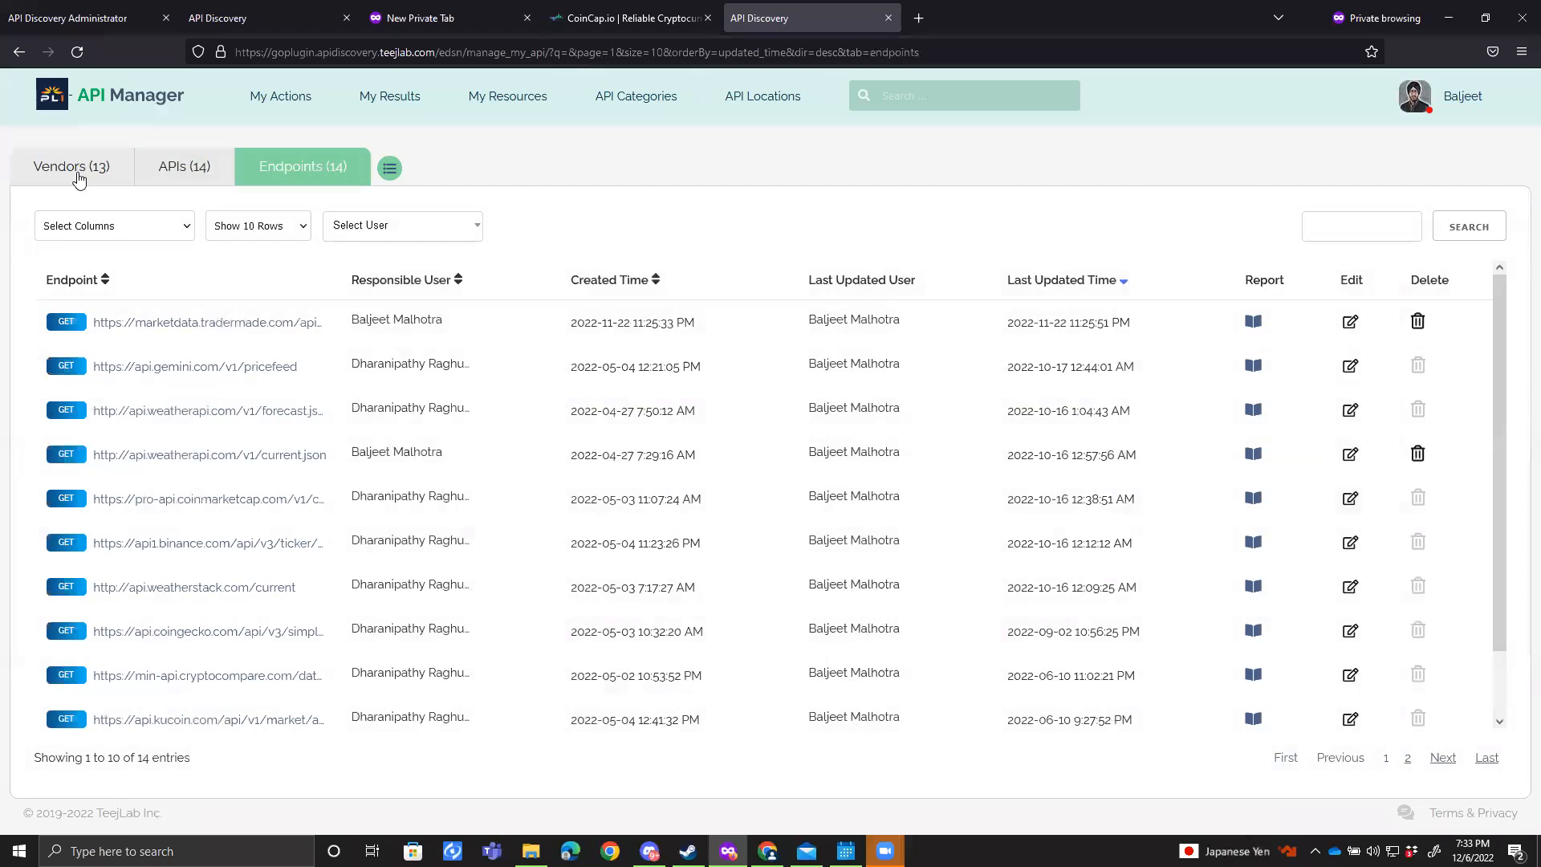
{"action": "left_click", "coordinate": [45, 173]}
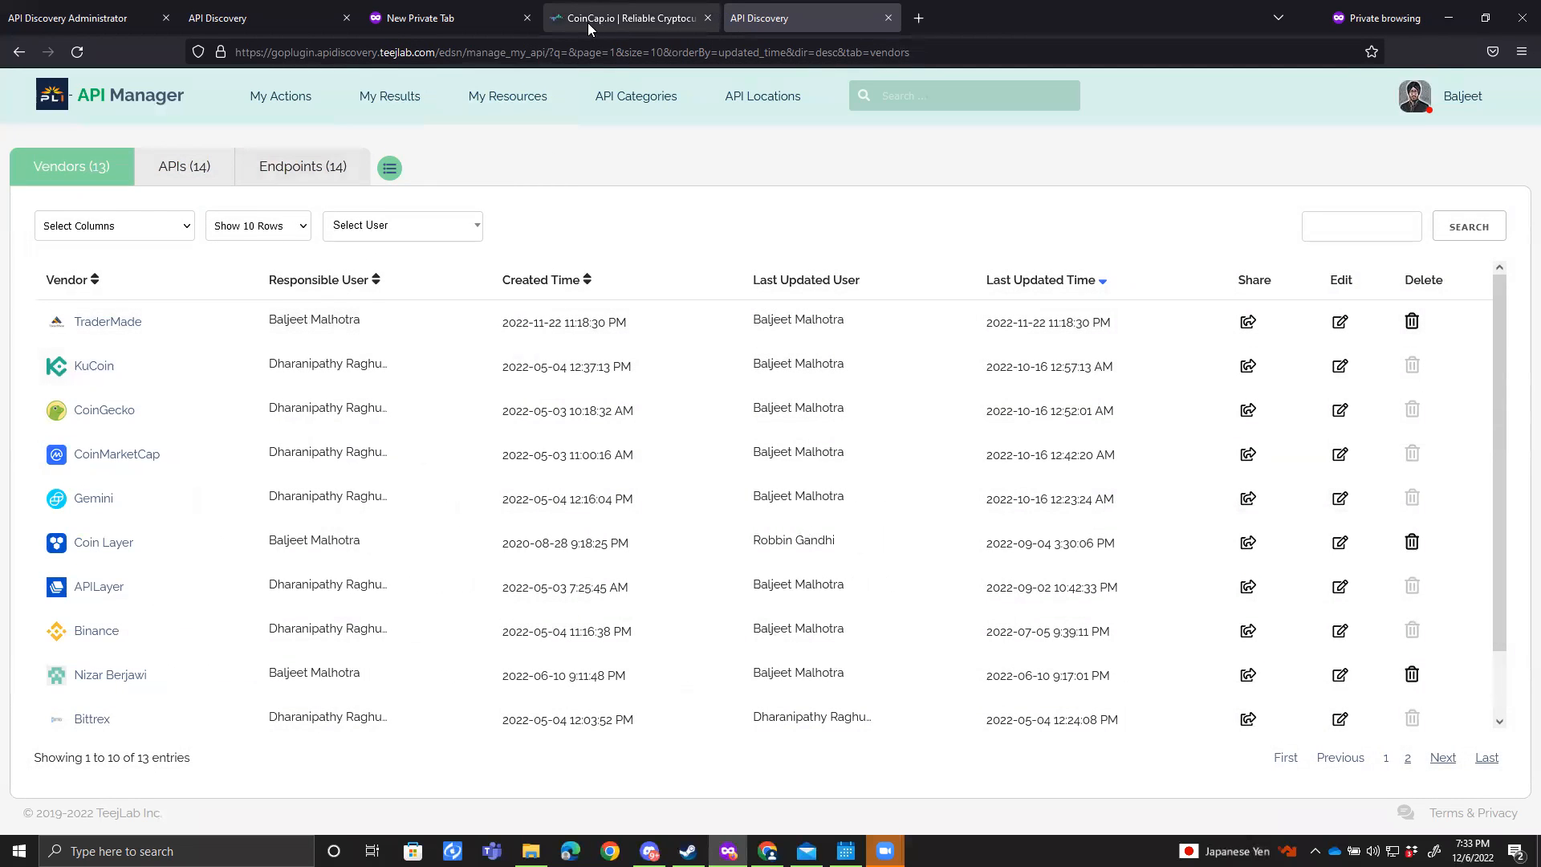
Step: Reload the Manage My APIs page and open the form for adding a new vendor
{"action": "left_click", "coordinate": [391, 176]}
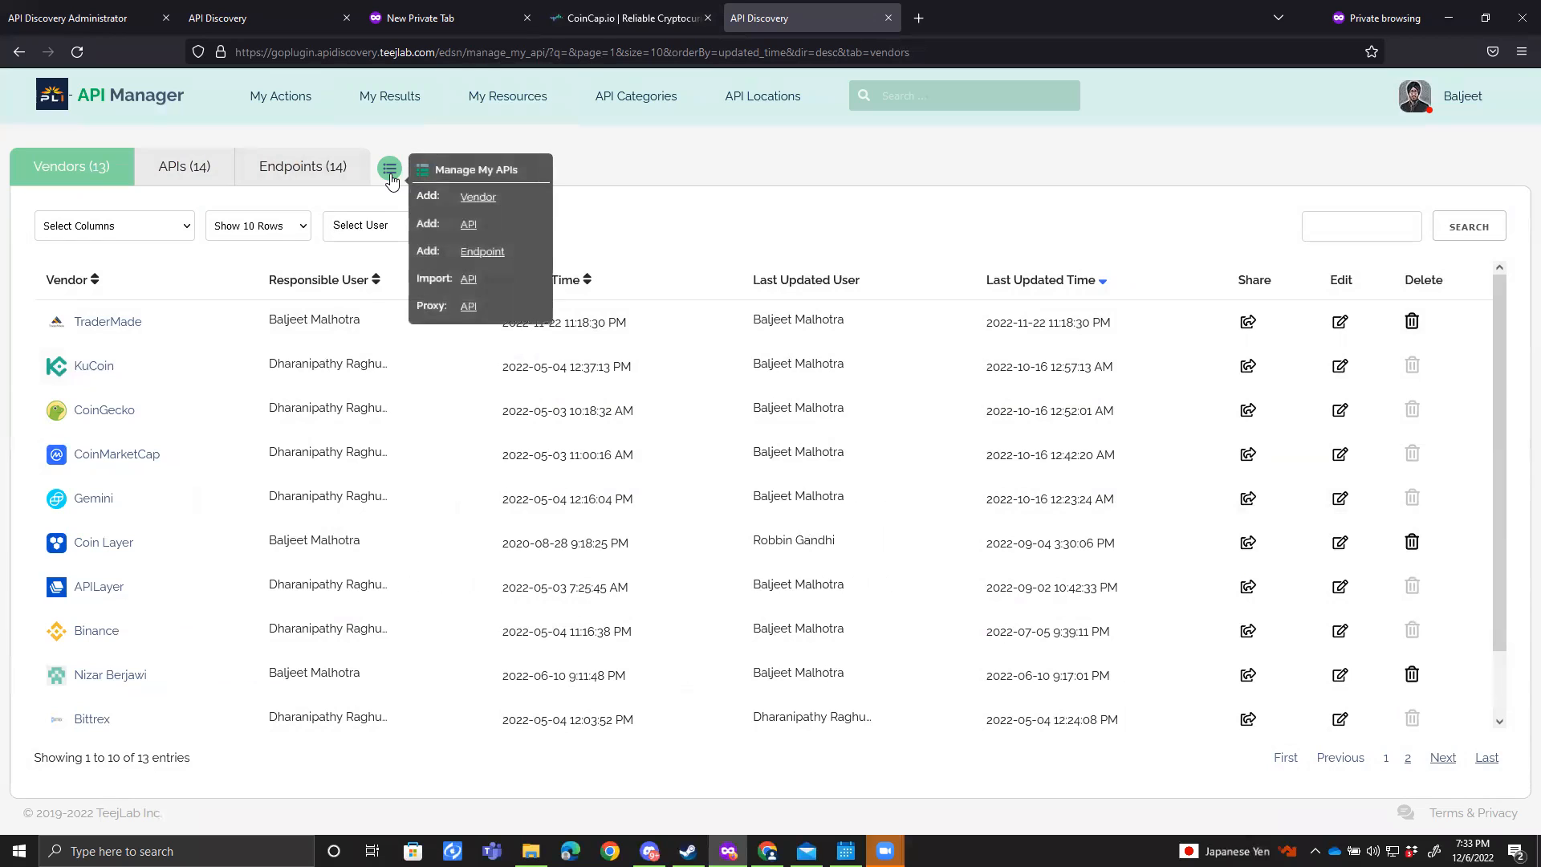
{"action": "left_click", "coordinate": [260, 104]}
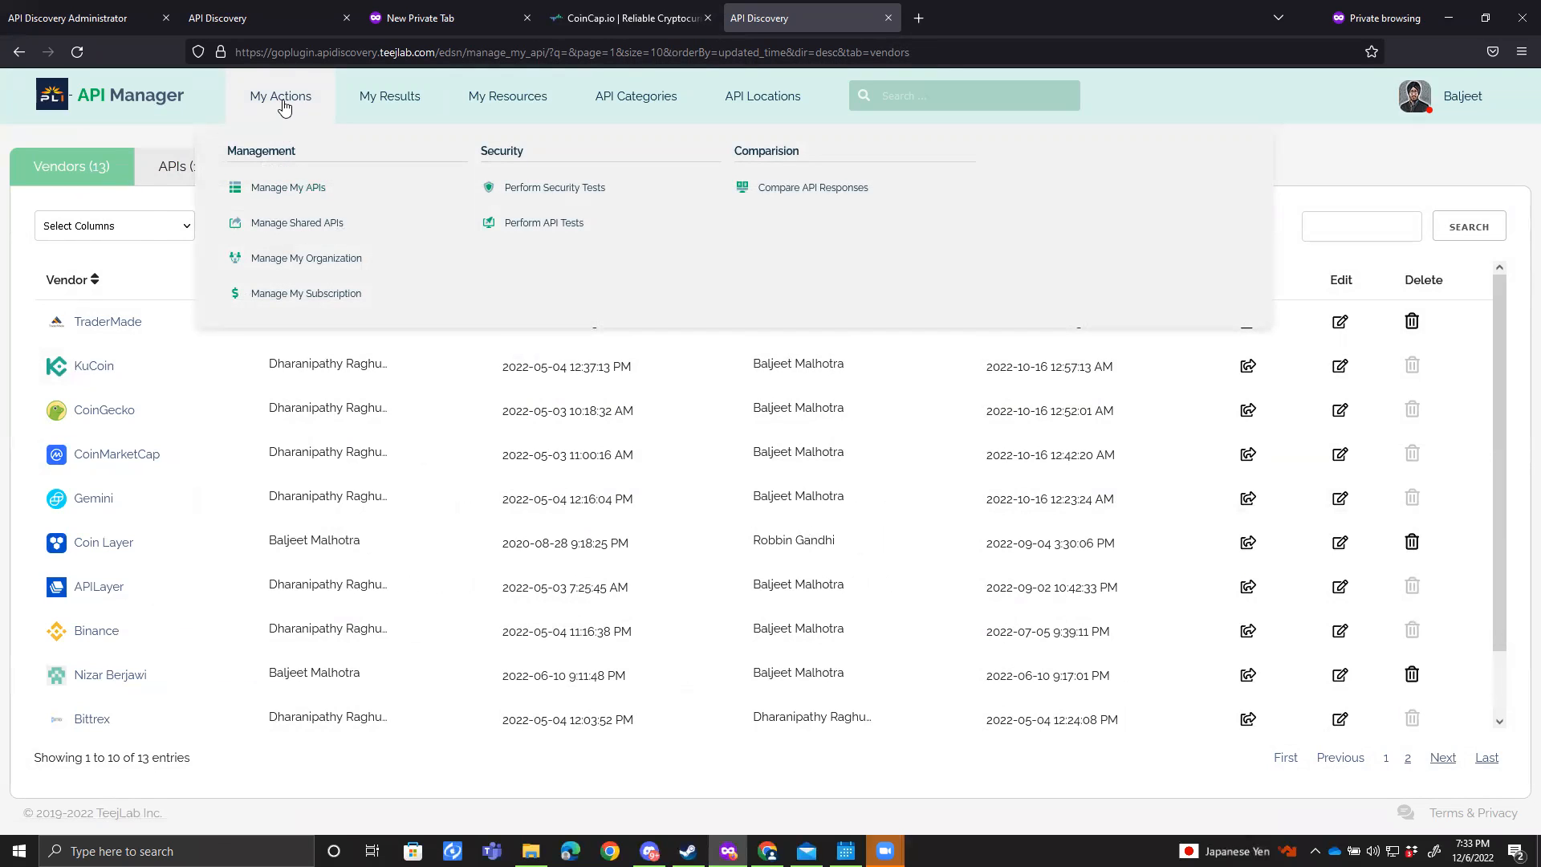
{"action": "left_click", "coordinate": [279, 188]}
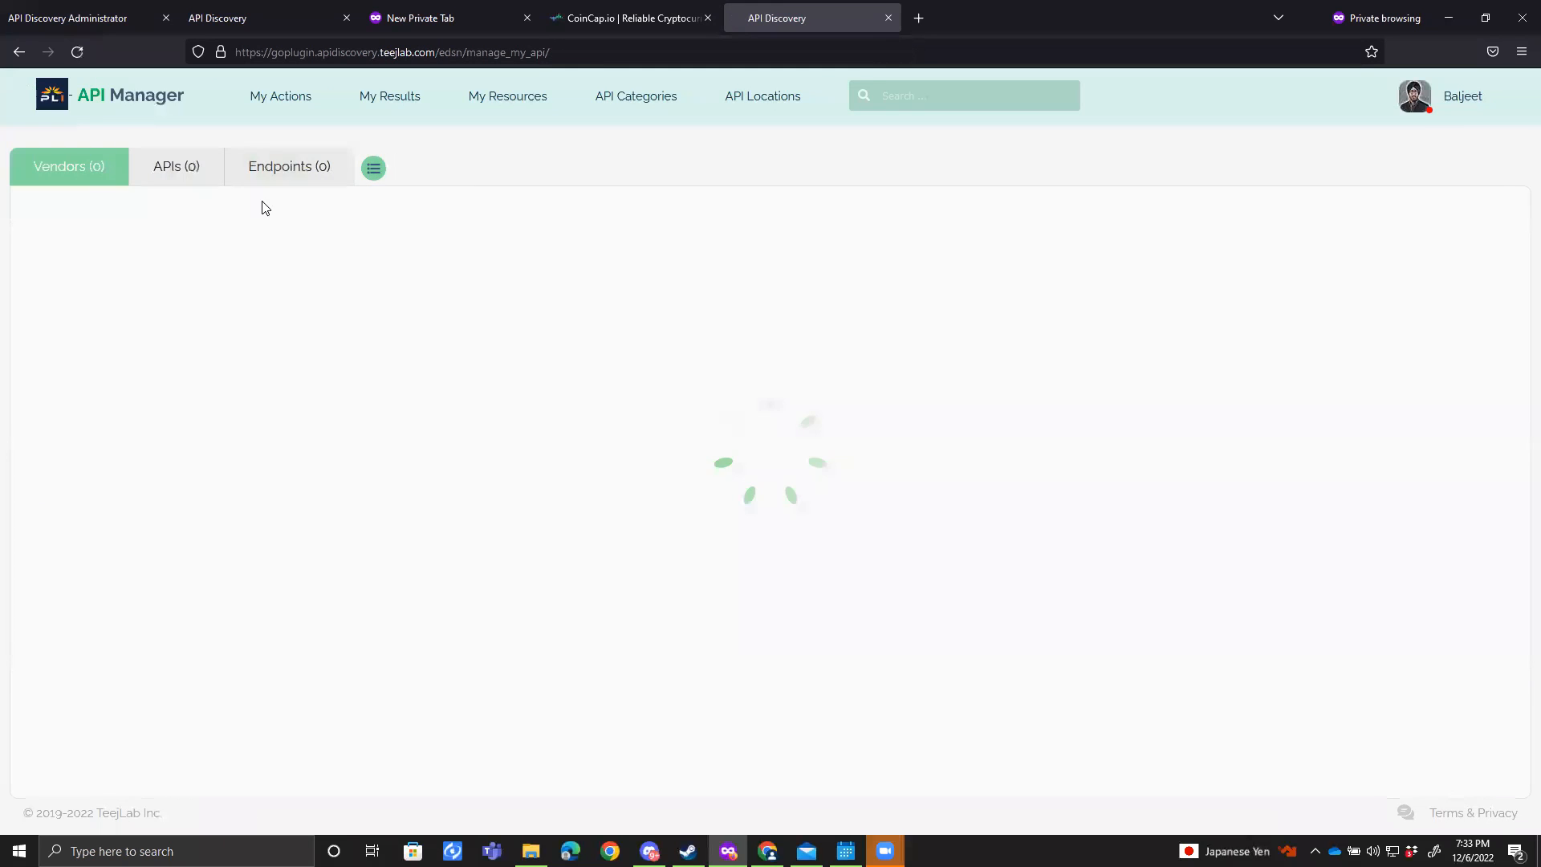
{"action": "left_click", "coordinate": [386, 173]}
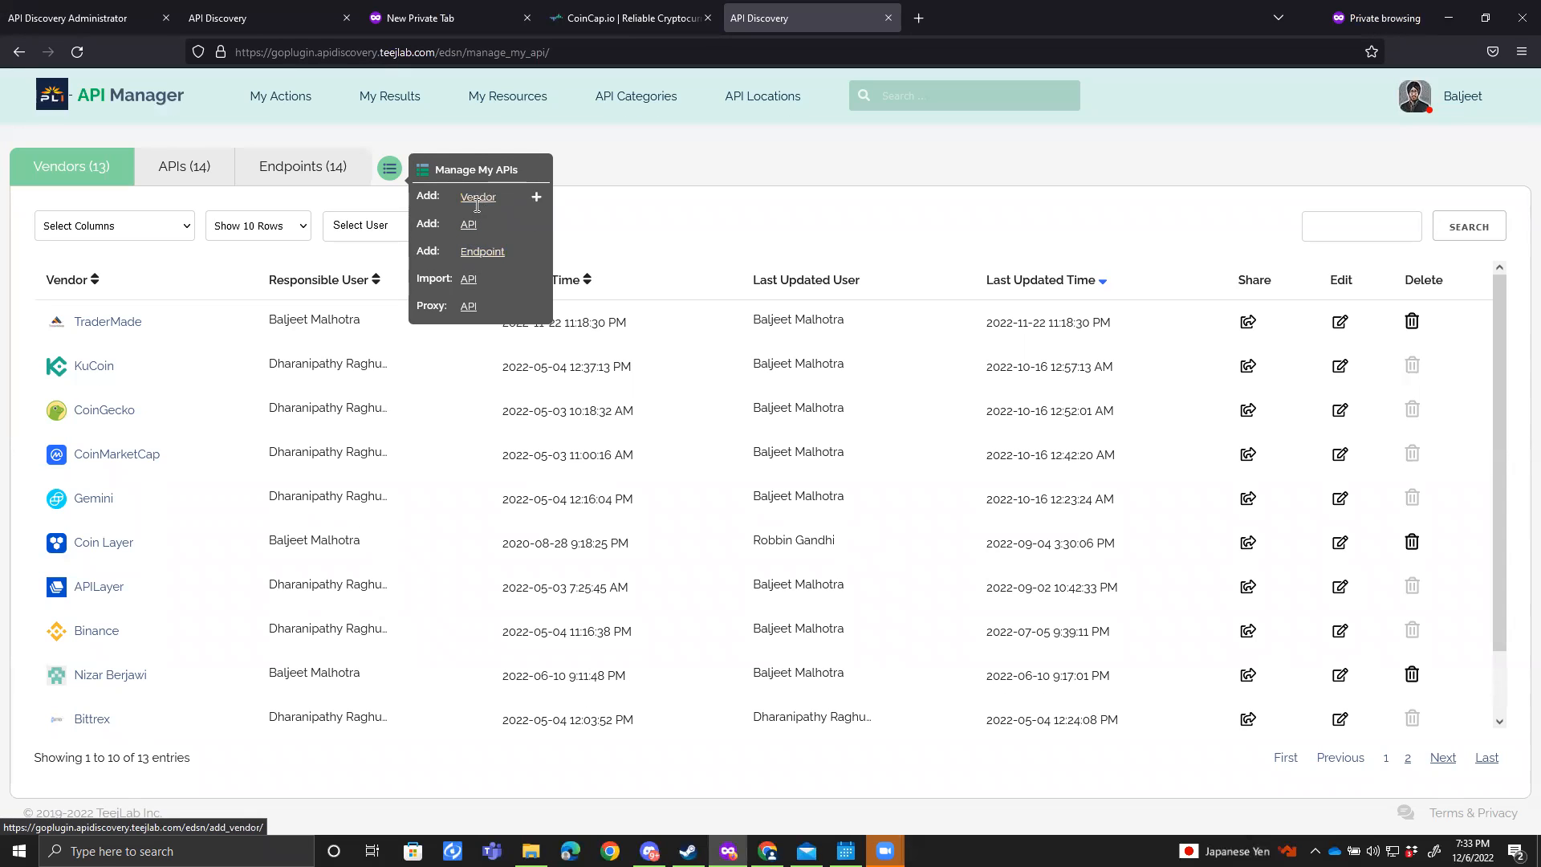
{"action": "left_click", "coordinate": [476, 199]}
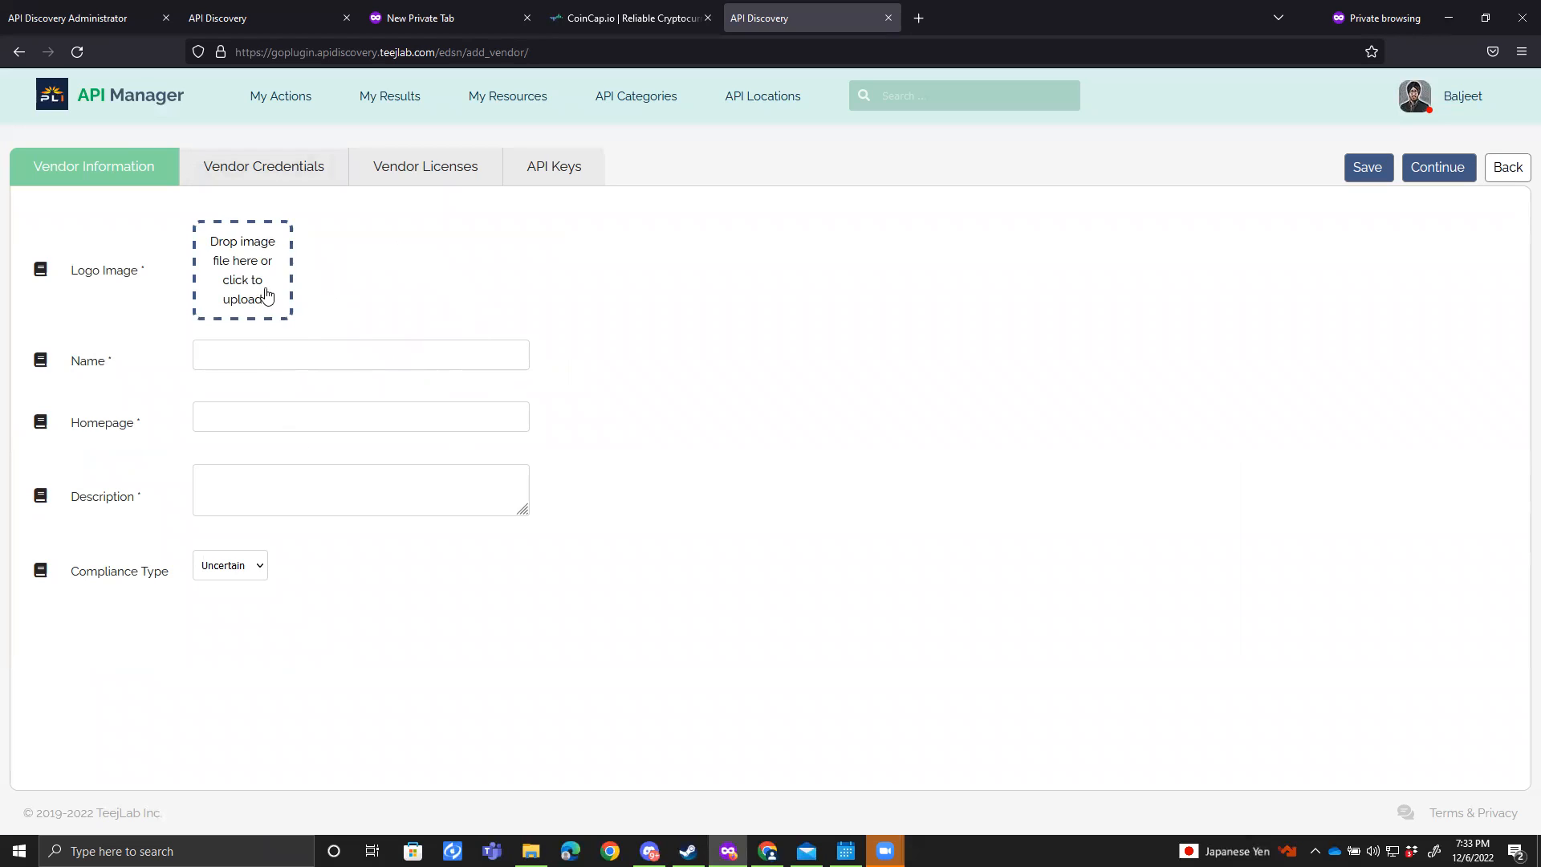
Step: Upload the CoinCap_Logo image as the new vendor's logo and set the vendor name to CoinCap
{"action": "left_click_drag", "start_coordinate": [73, 273], "coordinate": [146, 280]}
{"action": "left_click", "coordinate": [226, 289]}
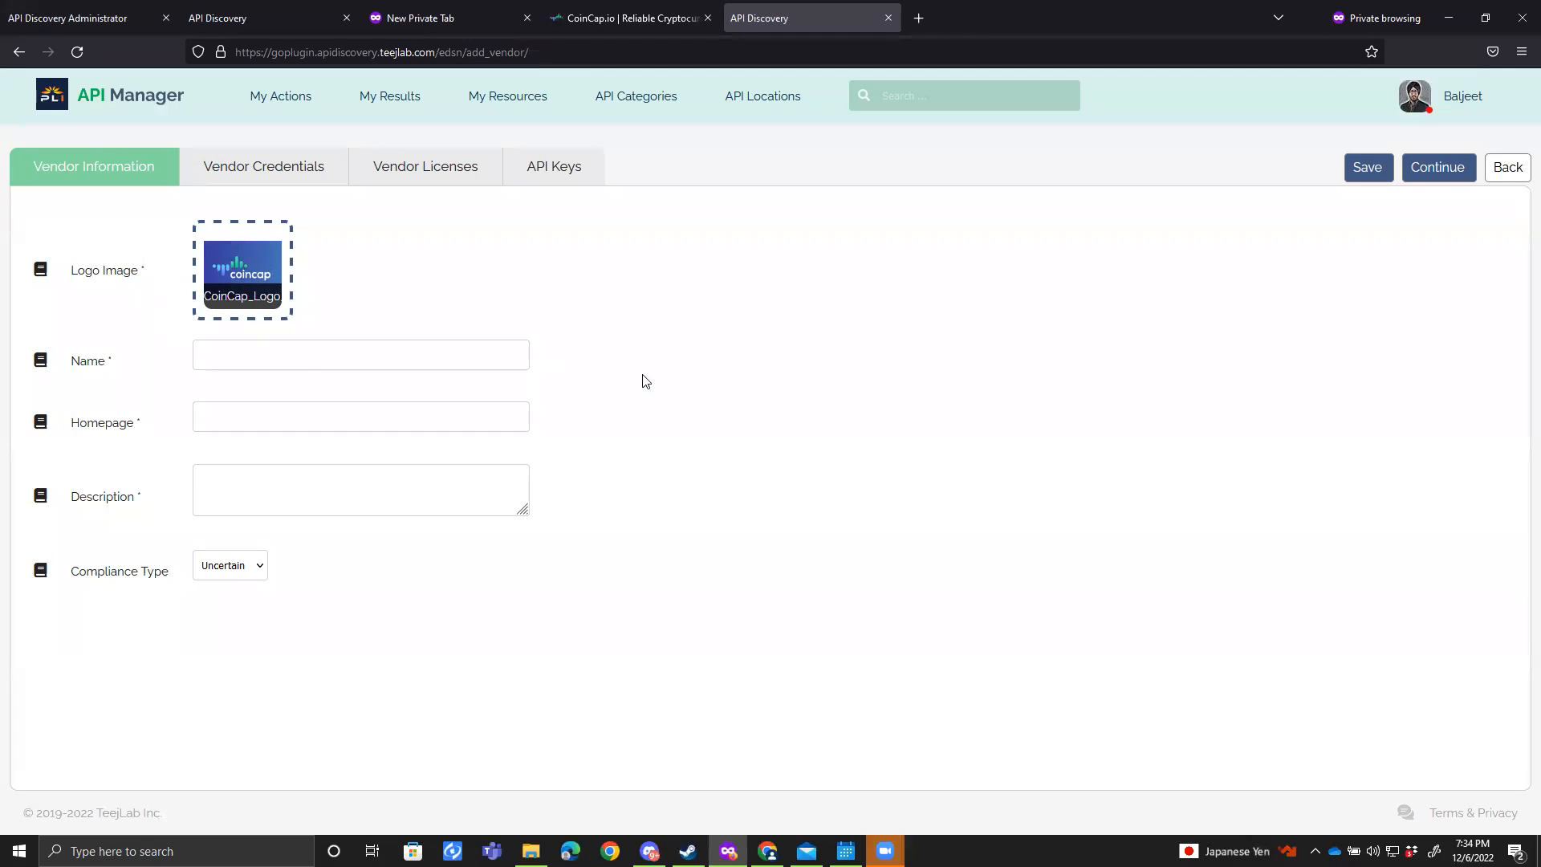
{"action": "left_click", "coordinate": [231, 355]}
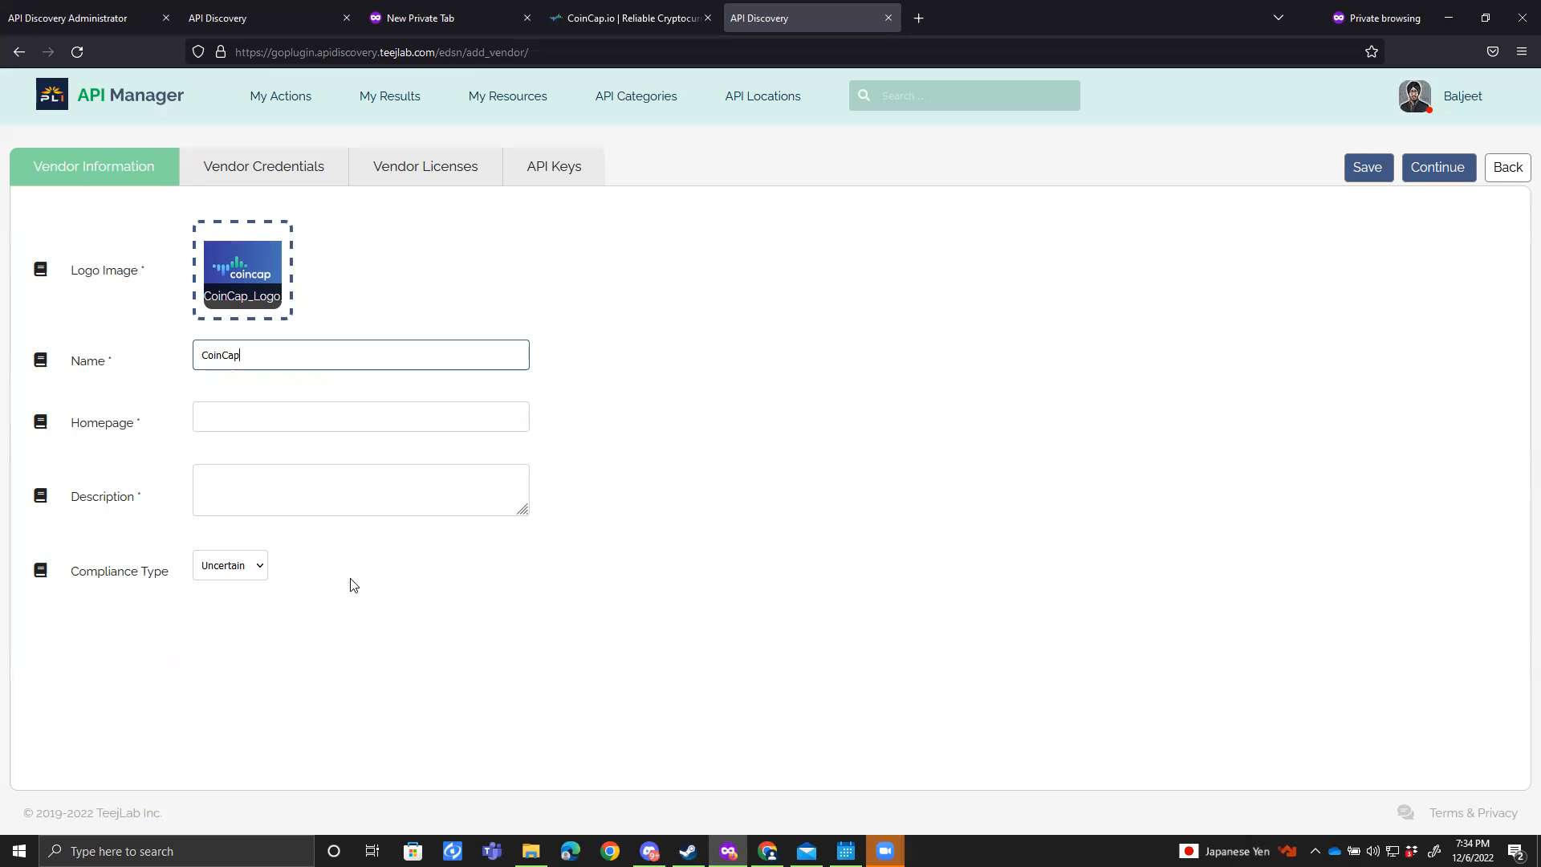
{"action": "left_click", "coordinate": [242, 418]}
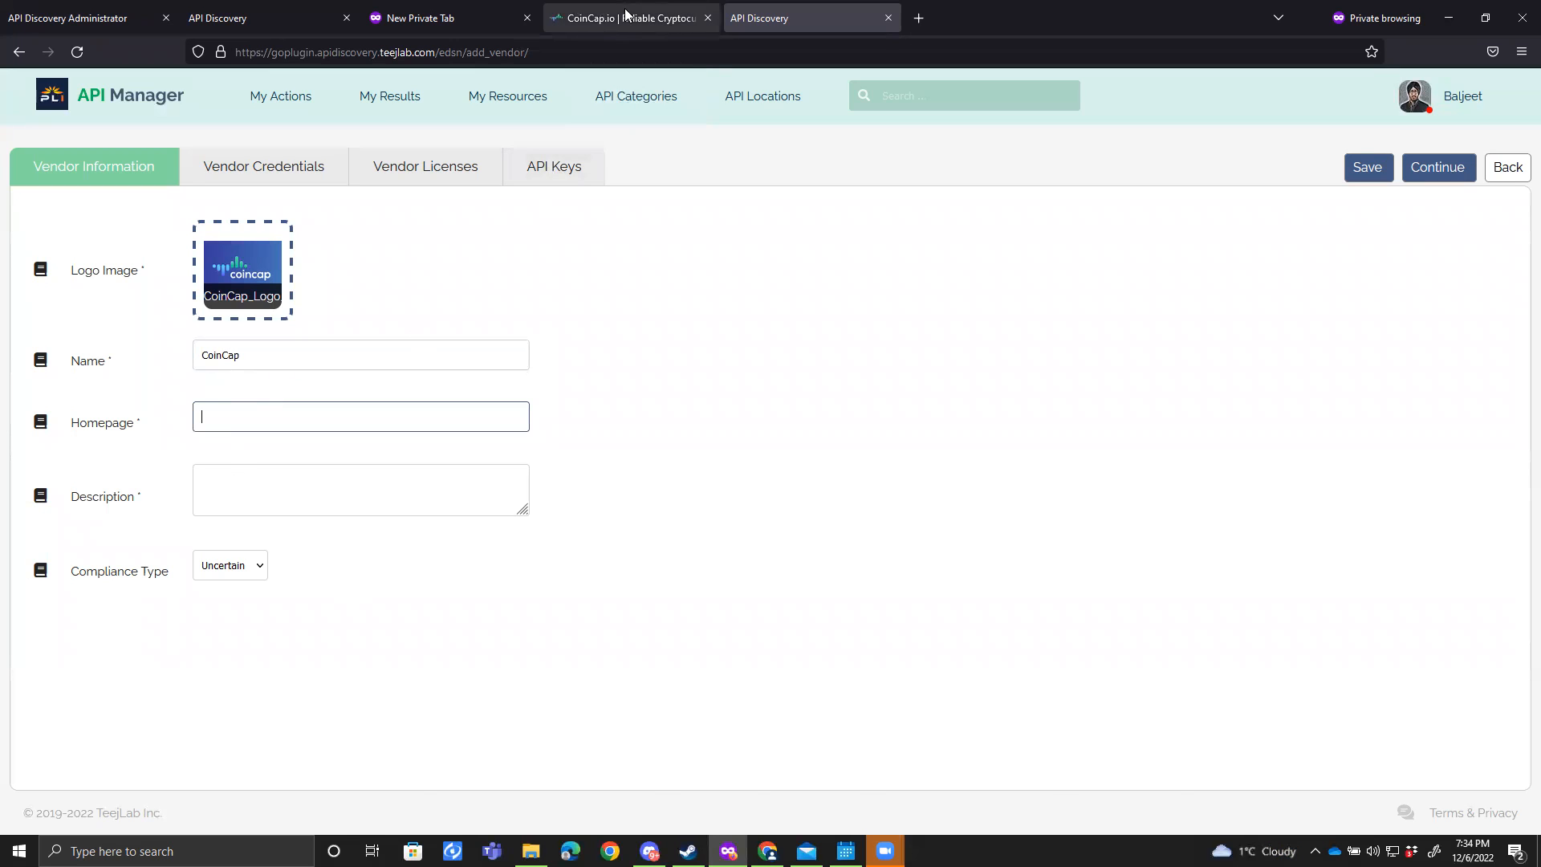
{"action": "left_click", "coordinate": [594, 18]}
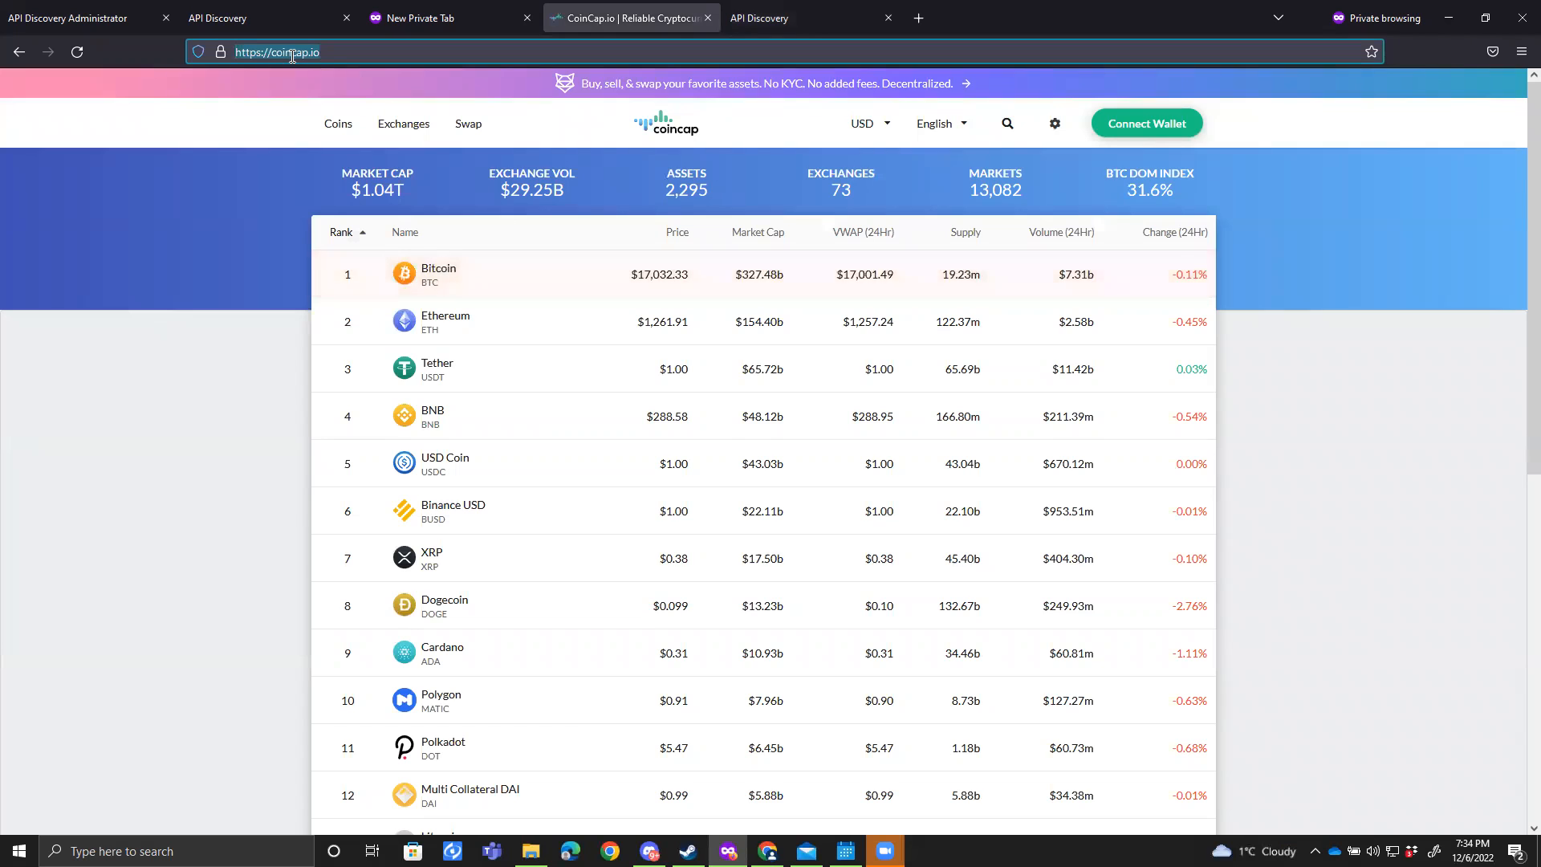
{"action": "left_click", "coordinate": [737, 28]}
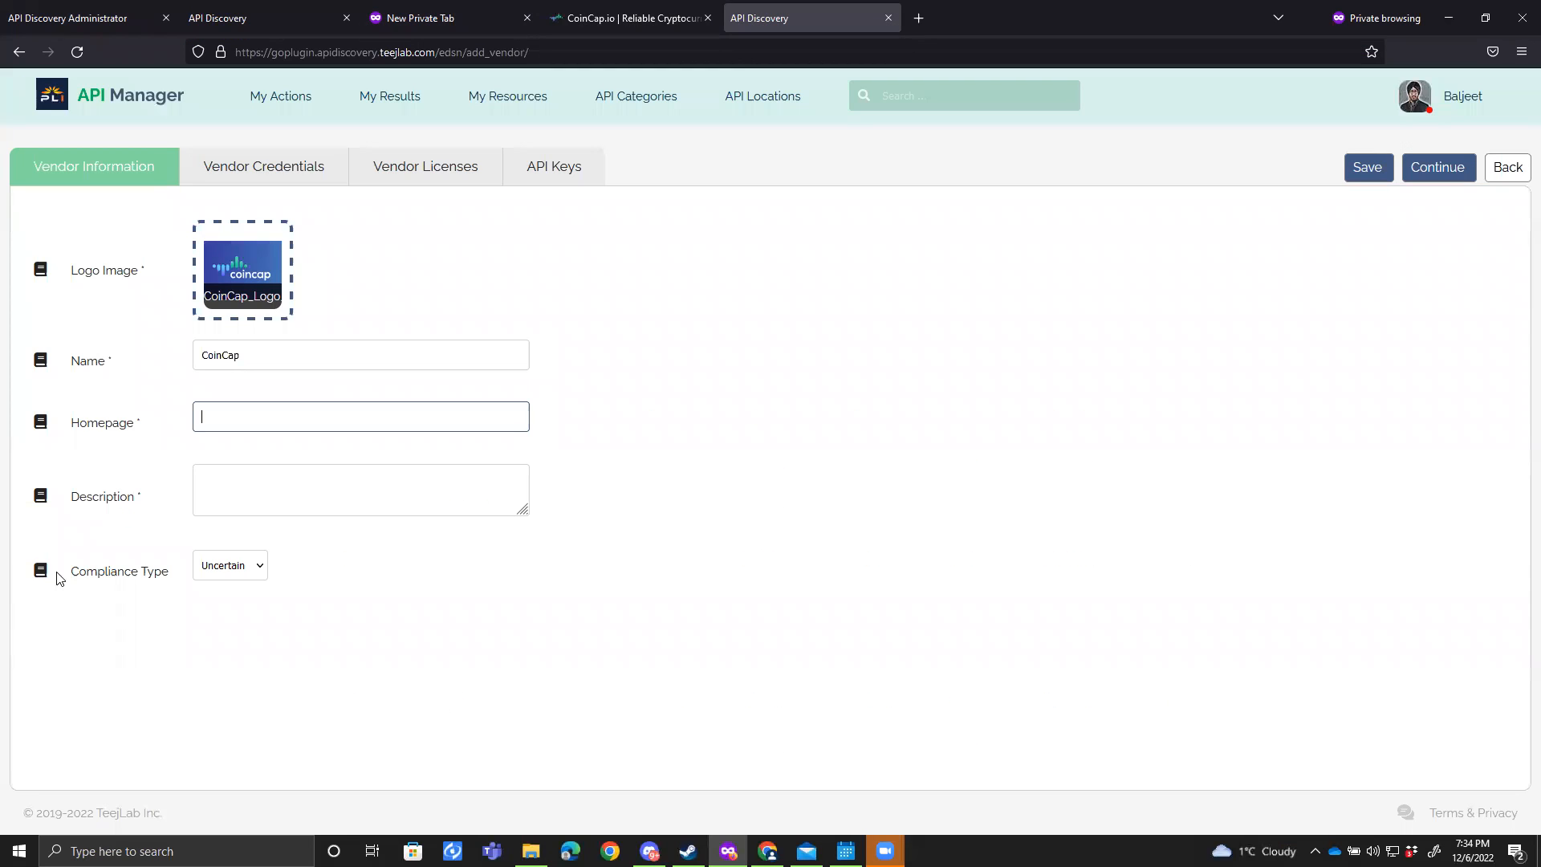
{"action": "type", "text": "https://coincap.io/"}
Step: Copy the introductory sentence on real-time pricing and market activity from the CoinCap API 2.0 documentation into the vendor's description
{"action": "left_click", "coordinate": [303, 486]}
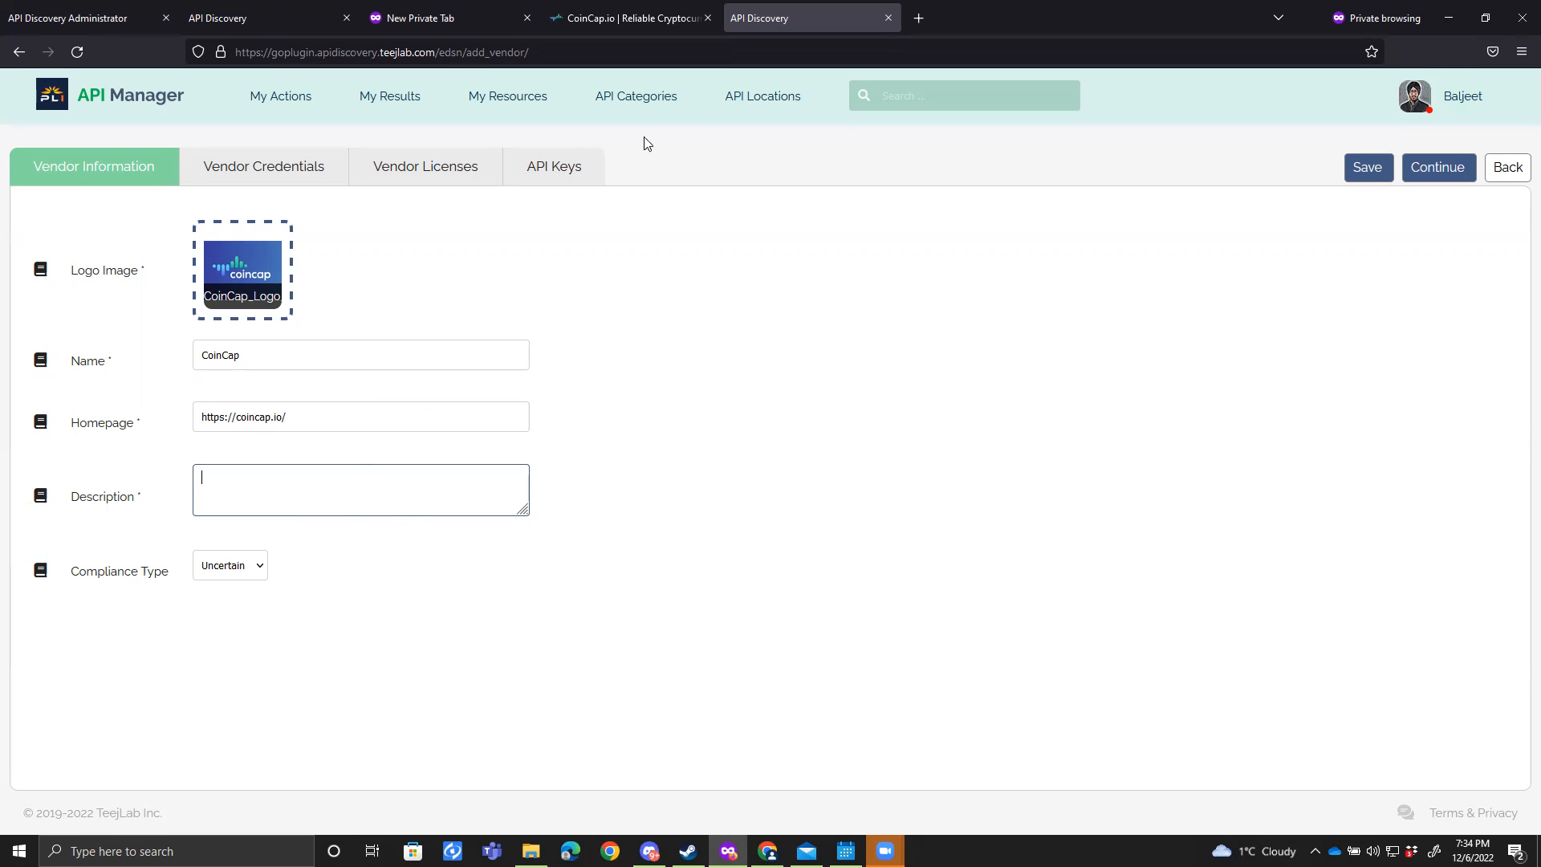
{"action": "left_click", "coordinate": [626, 16]}
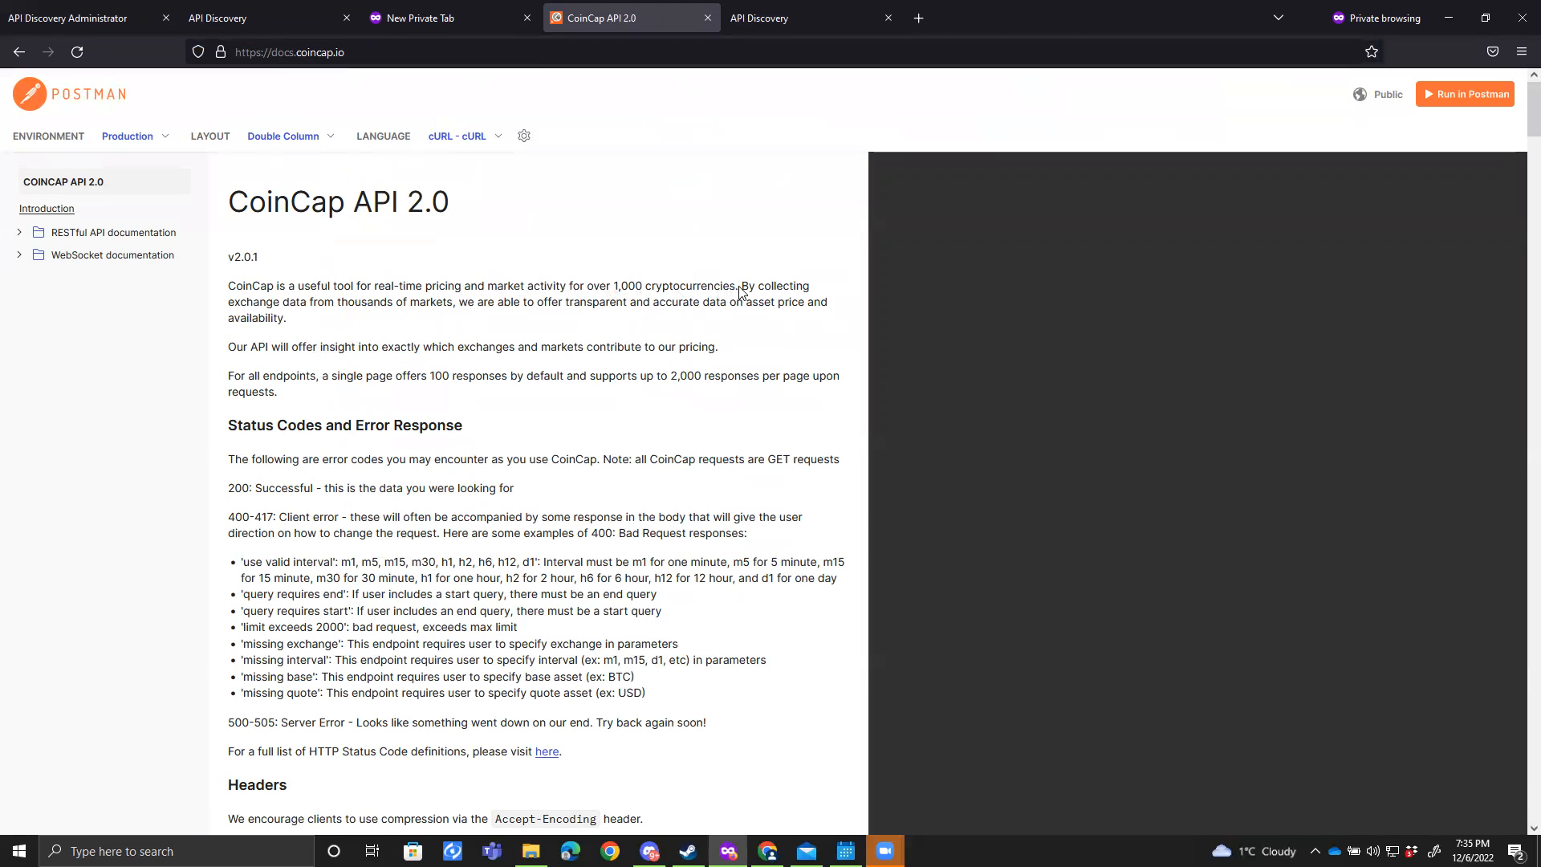
{"action": "left_click_drag", "start_coordinate": [739, 291], "coordinate": [225, 292]}
{"action": "key", "text": "ctrl+c"}
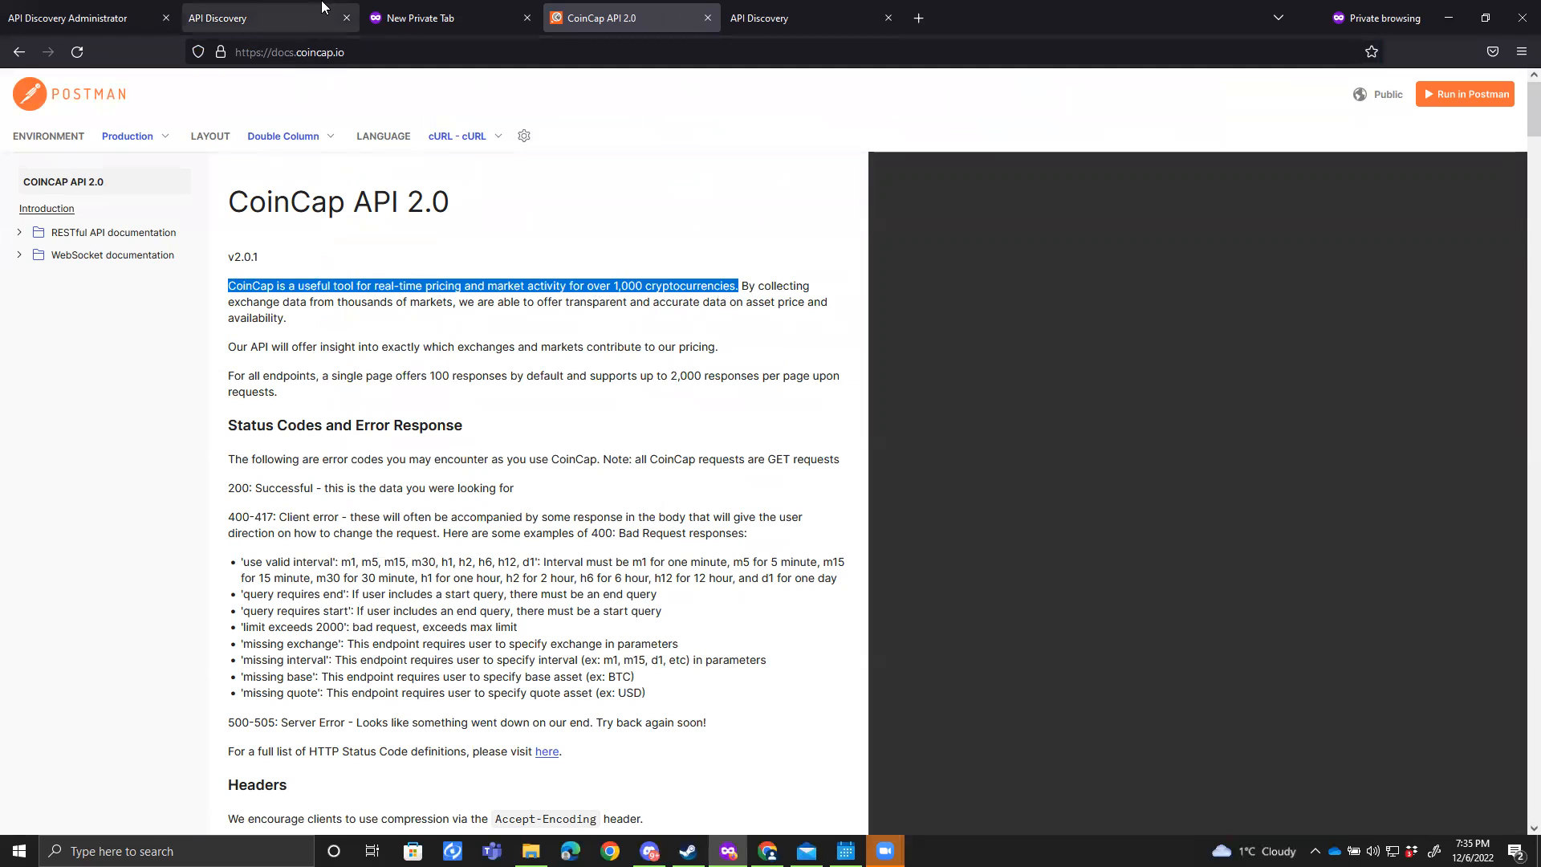
{"action": "left_click", "coordinate": [756, 17]}
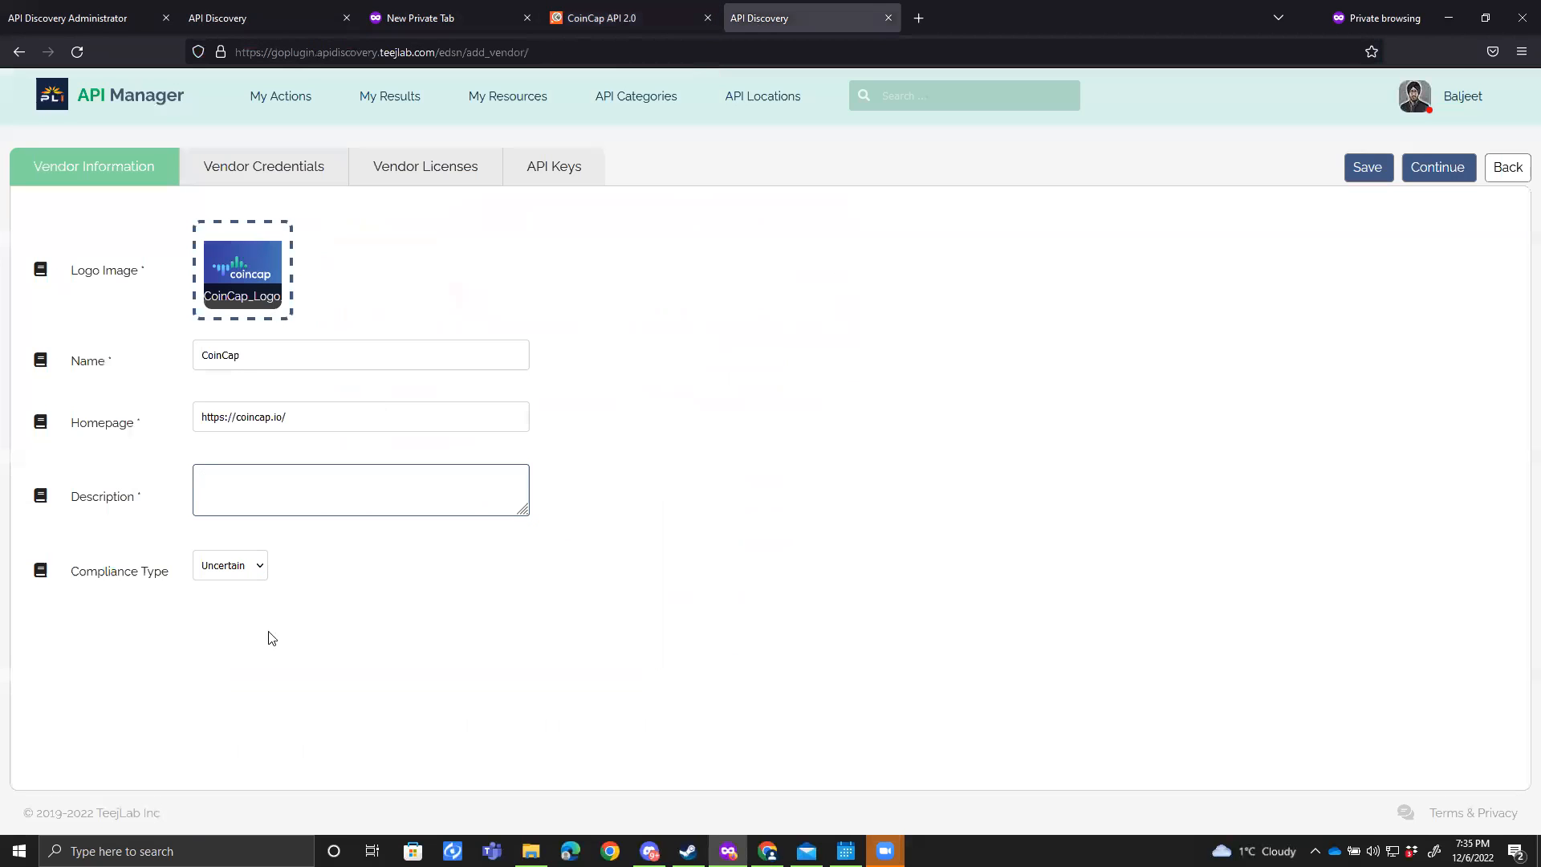
{"action": "key", "text": "ctrl+v"}
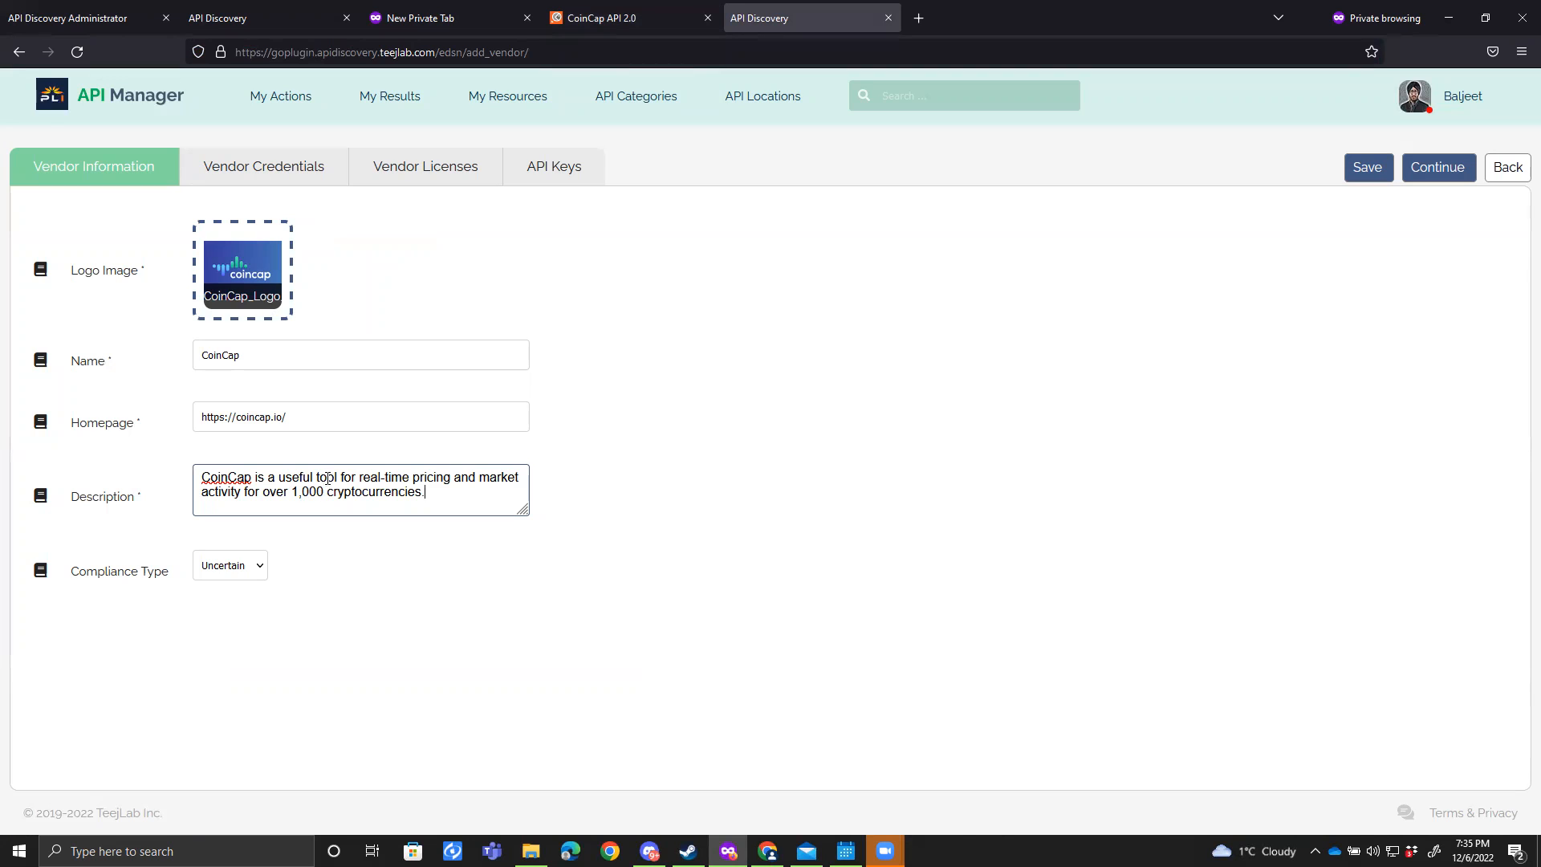
Step: Replace "useful tool" in the vendor's description with "company that provides tools"
{"action": "left_click_drag", "start_coordinate": [279, 479], "coordinate": [337, 474]}
{"action": "type", "text": "company "}
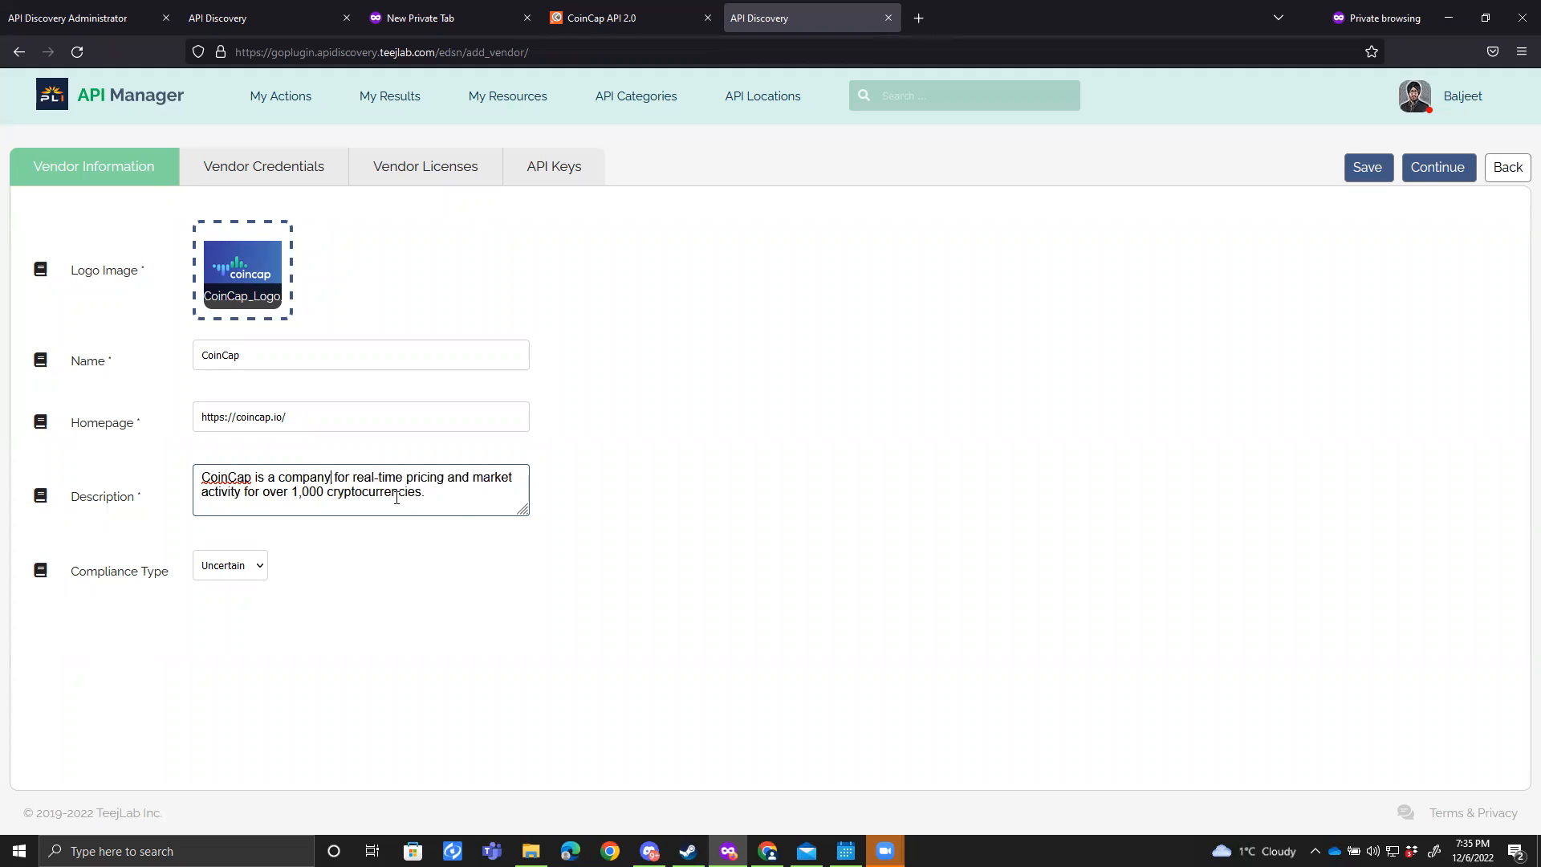
{"action": "type", "text": "that pro"}
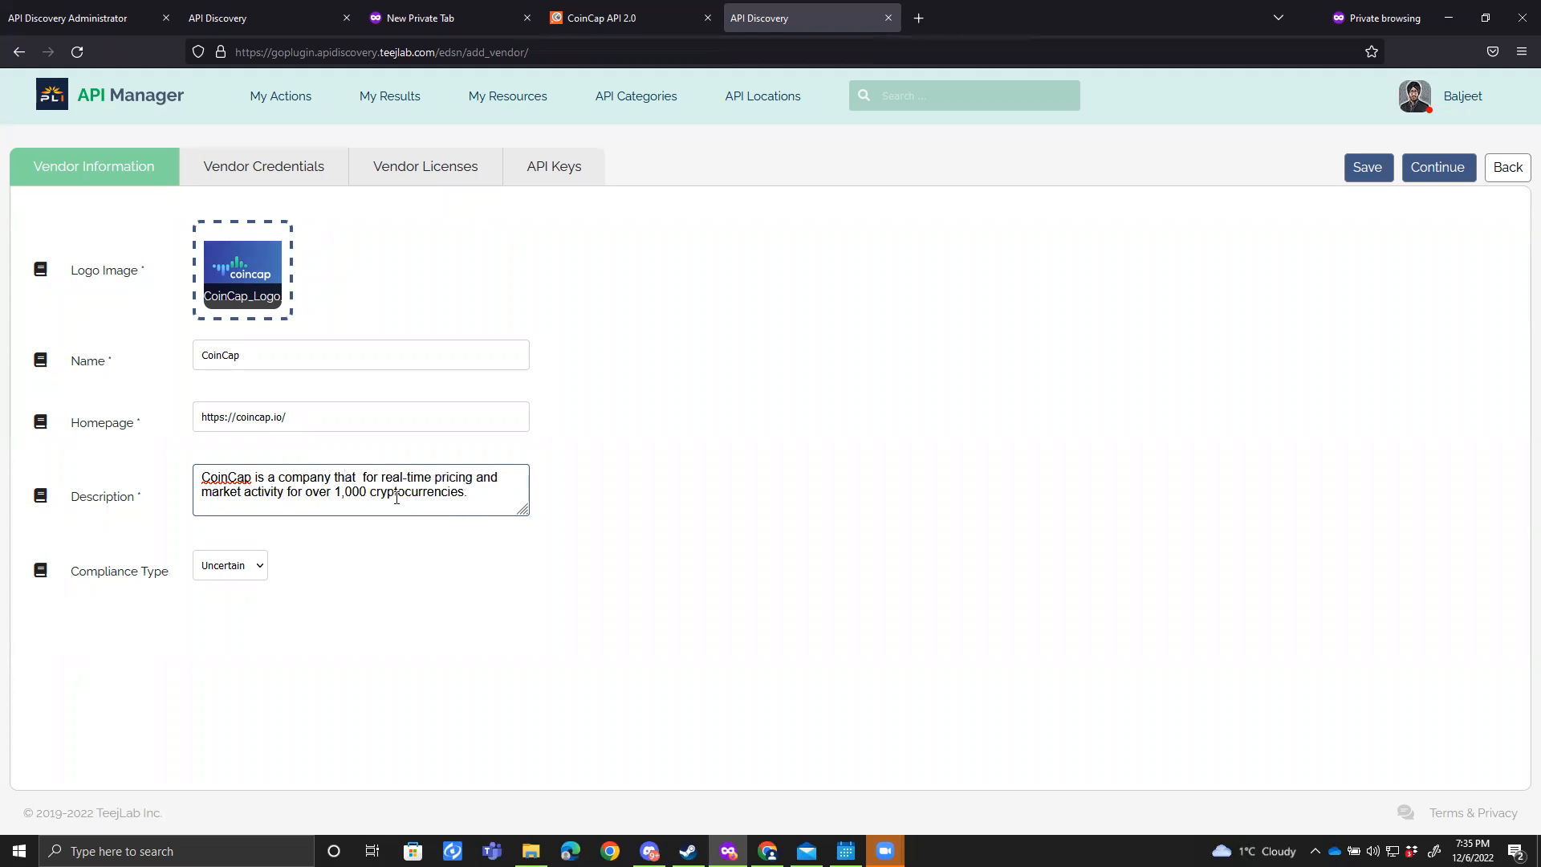
{"action": "type", "text": "vides tools"}
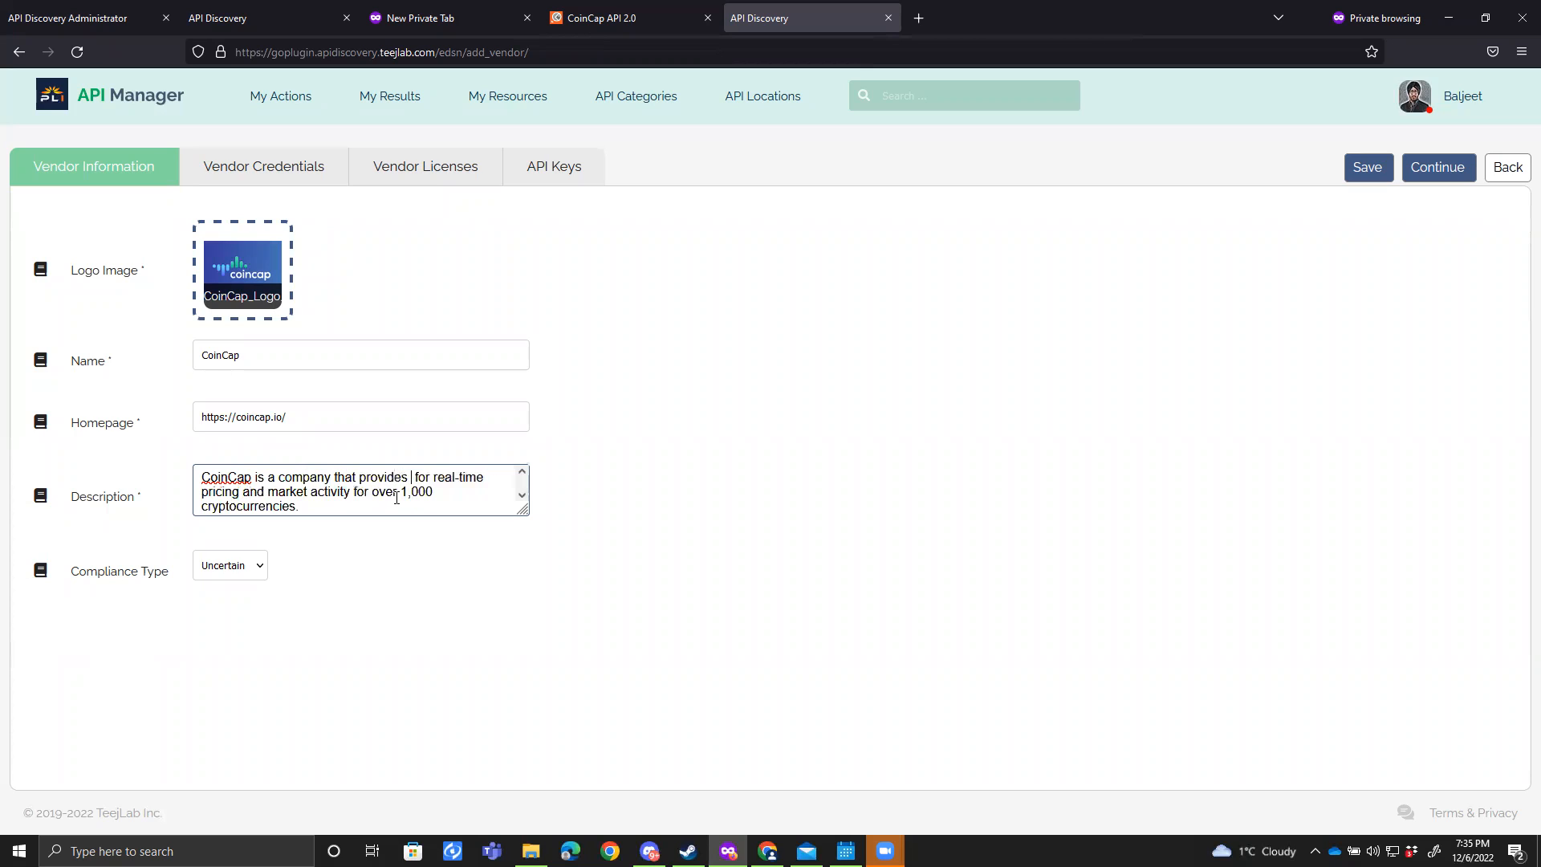
{"action": "key", "text": "Delete"}
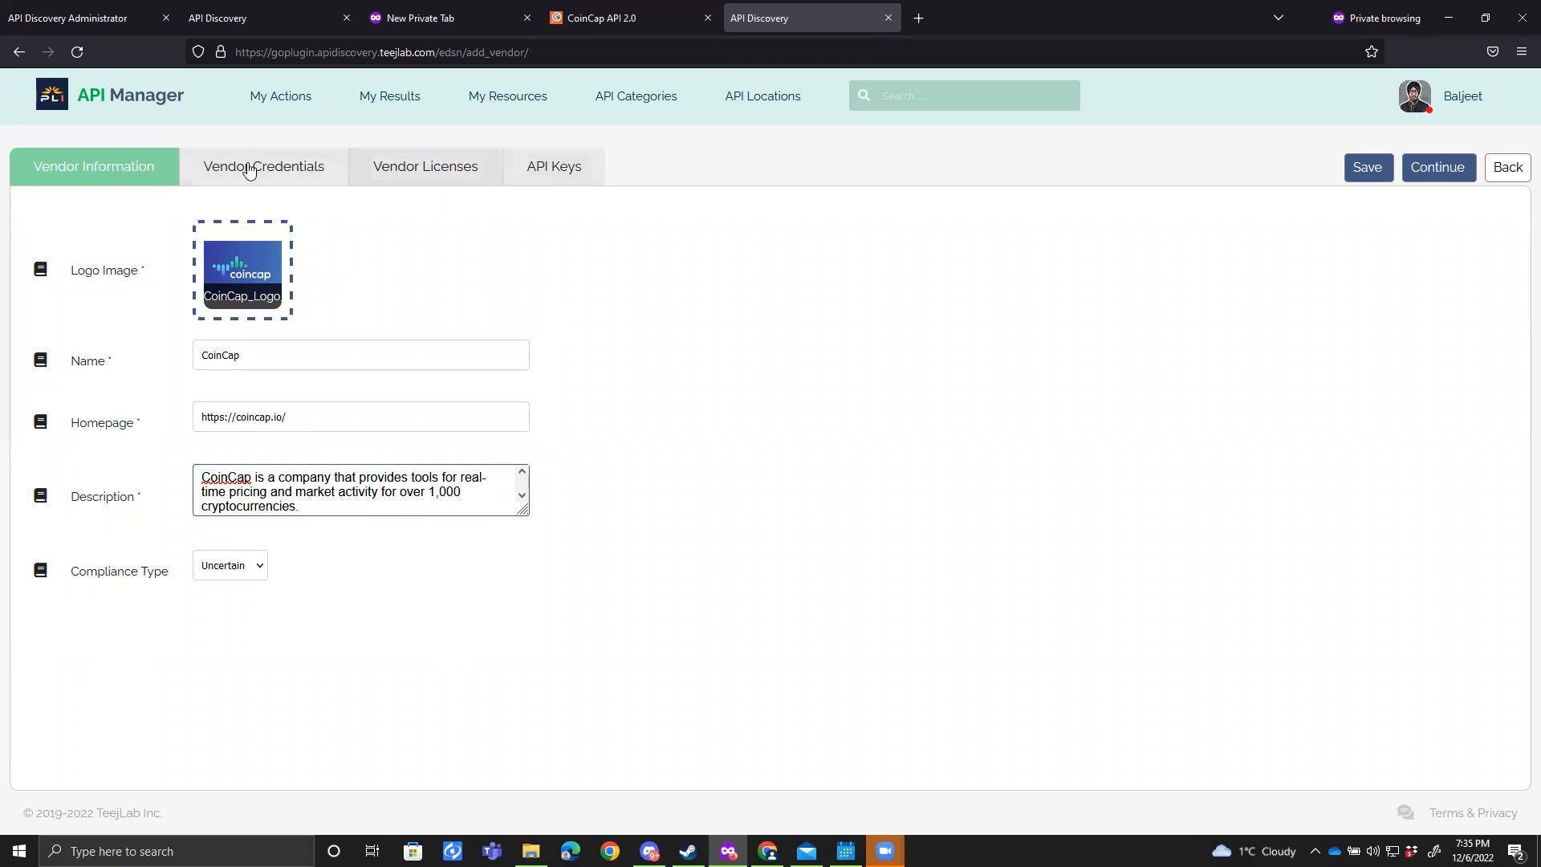
Step: Set the vendor's API Key Parameter 1 to api_key, copying the name from the text kept in the New Private Tab's address
{"action": "left_click", "coordinate": [565, 178]}
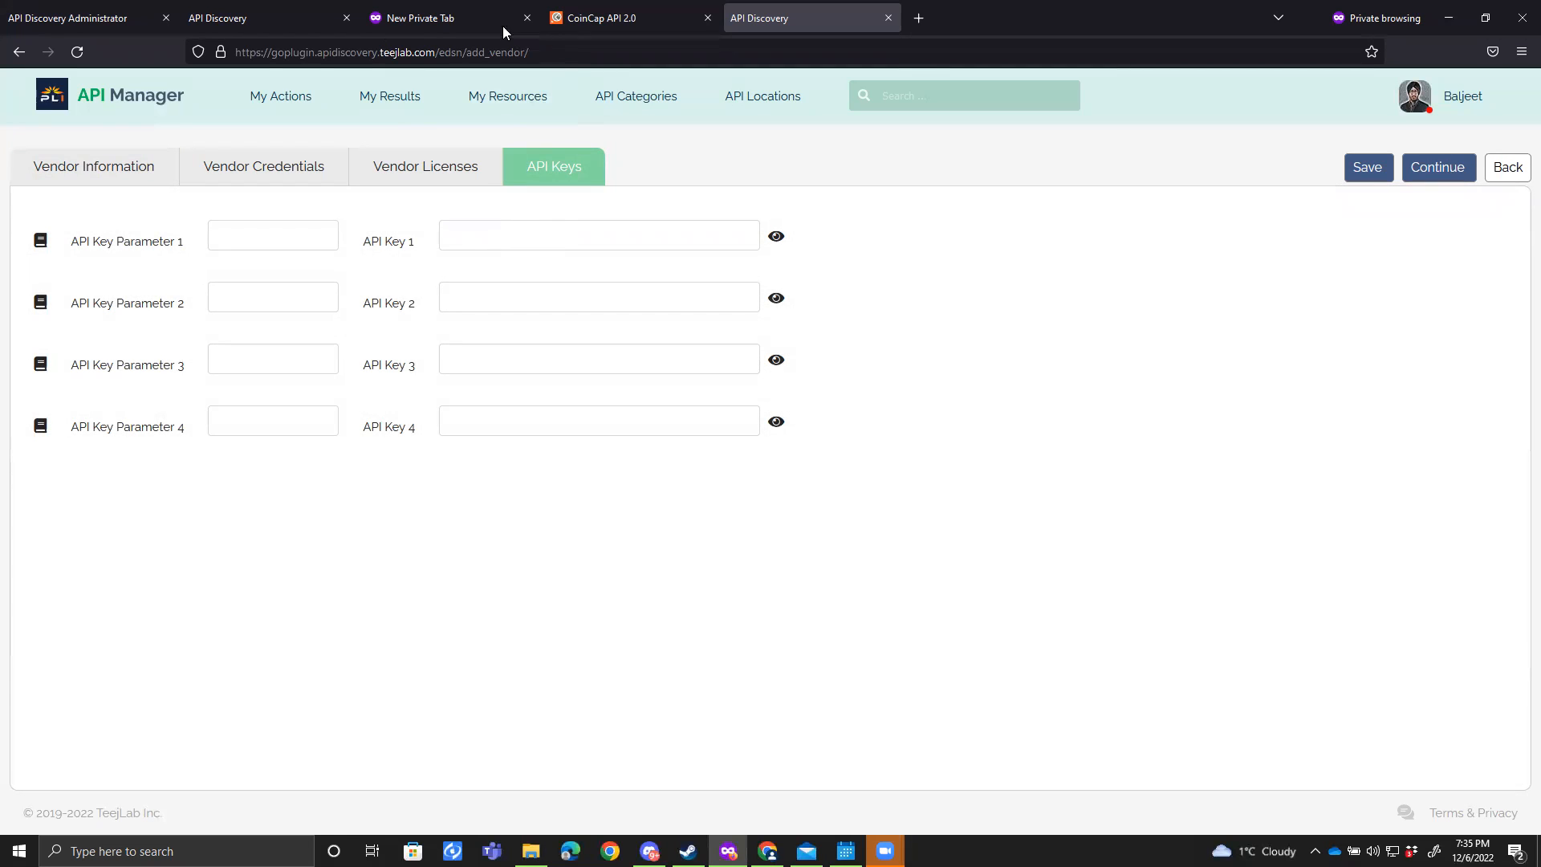
{"action": "left_click", "coordinate": [597, 18]}
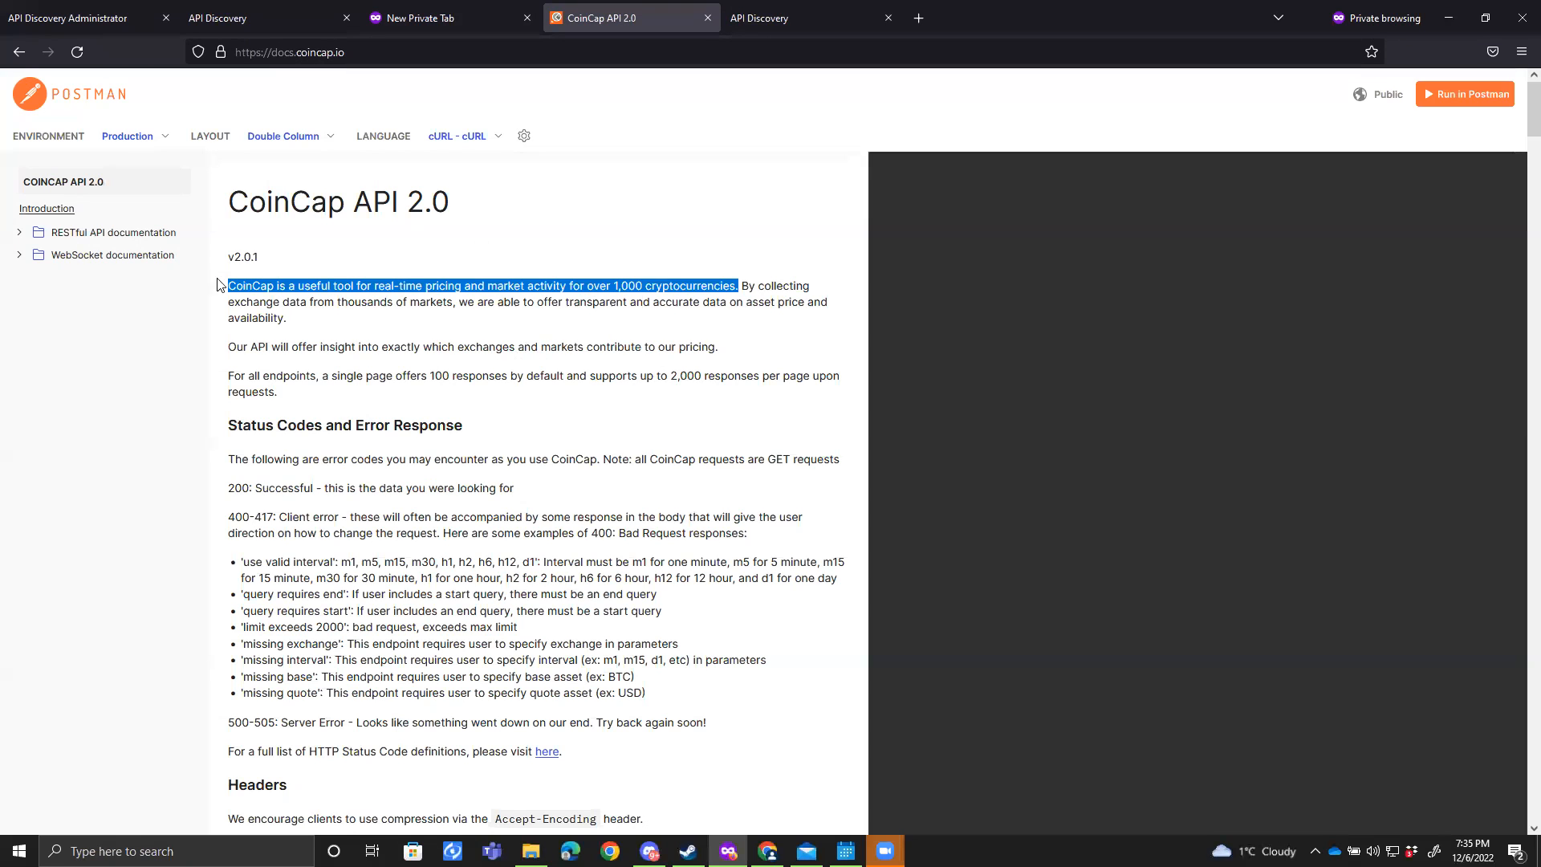
{"action": "left_click", "coordinate": [321, 17]}
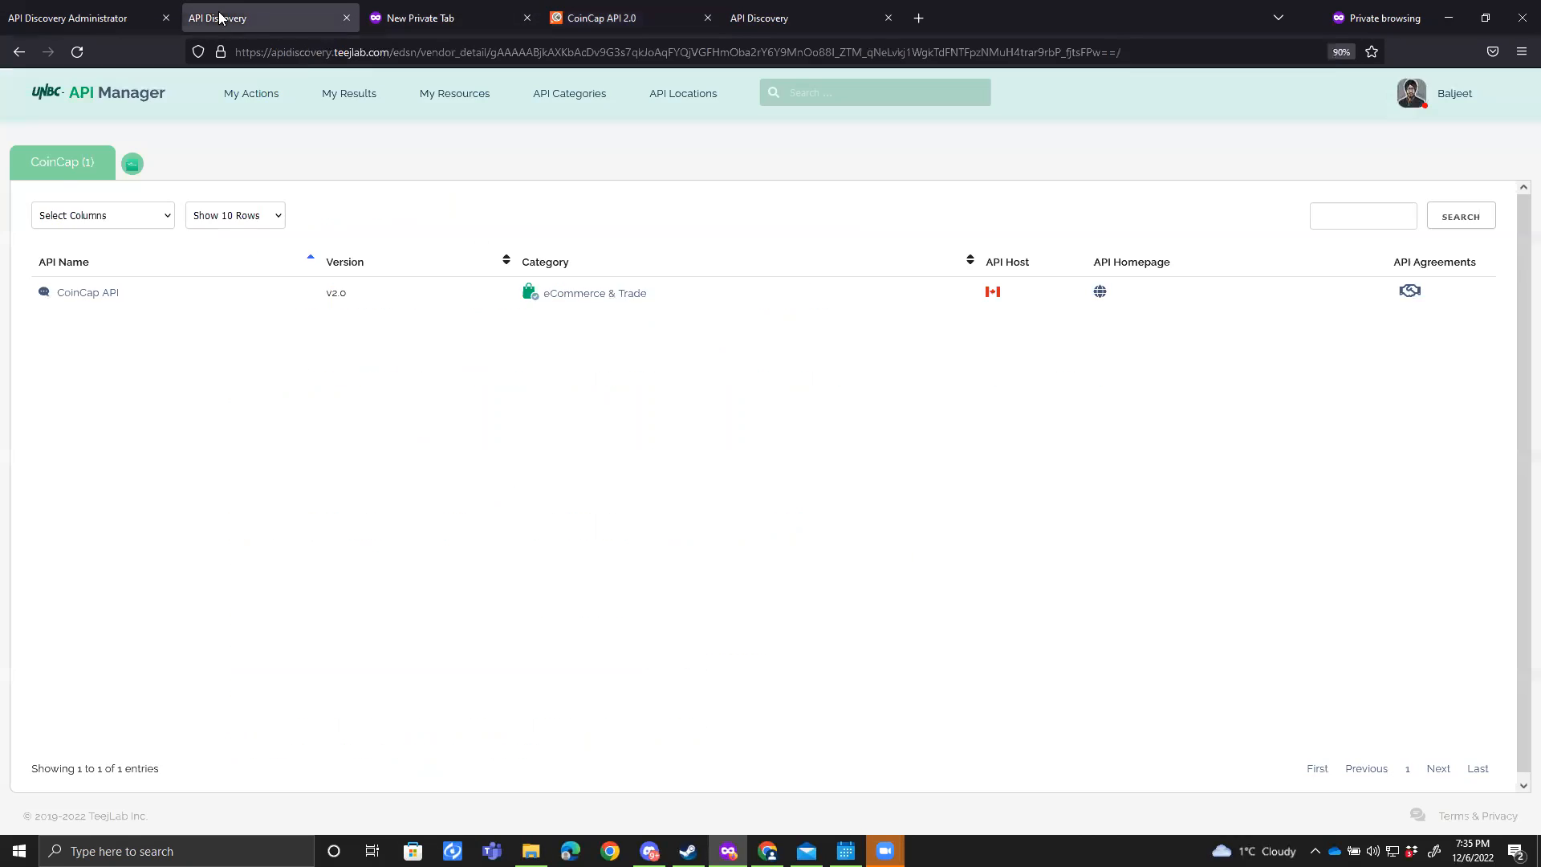
{"action": "left_click", "coordinate": [413, 19]}
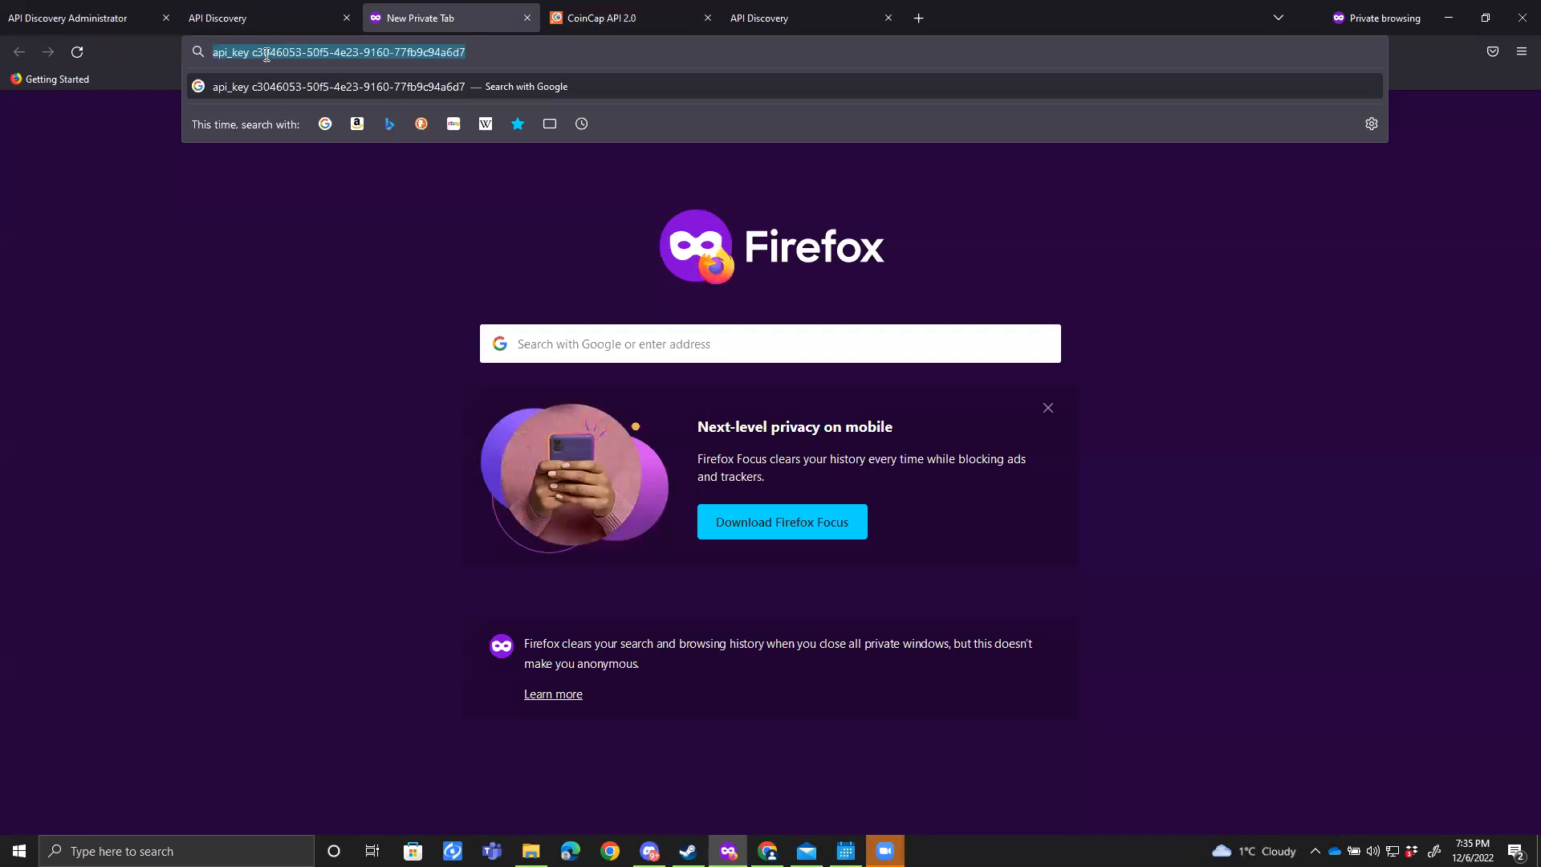
{"action": "left_click", "coordinate": [275, 48]}
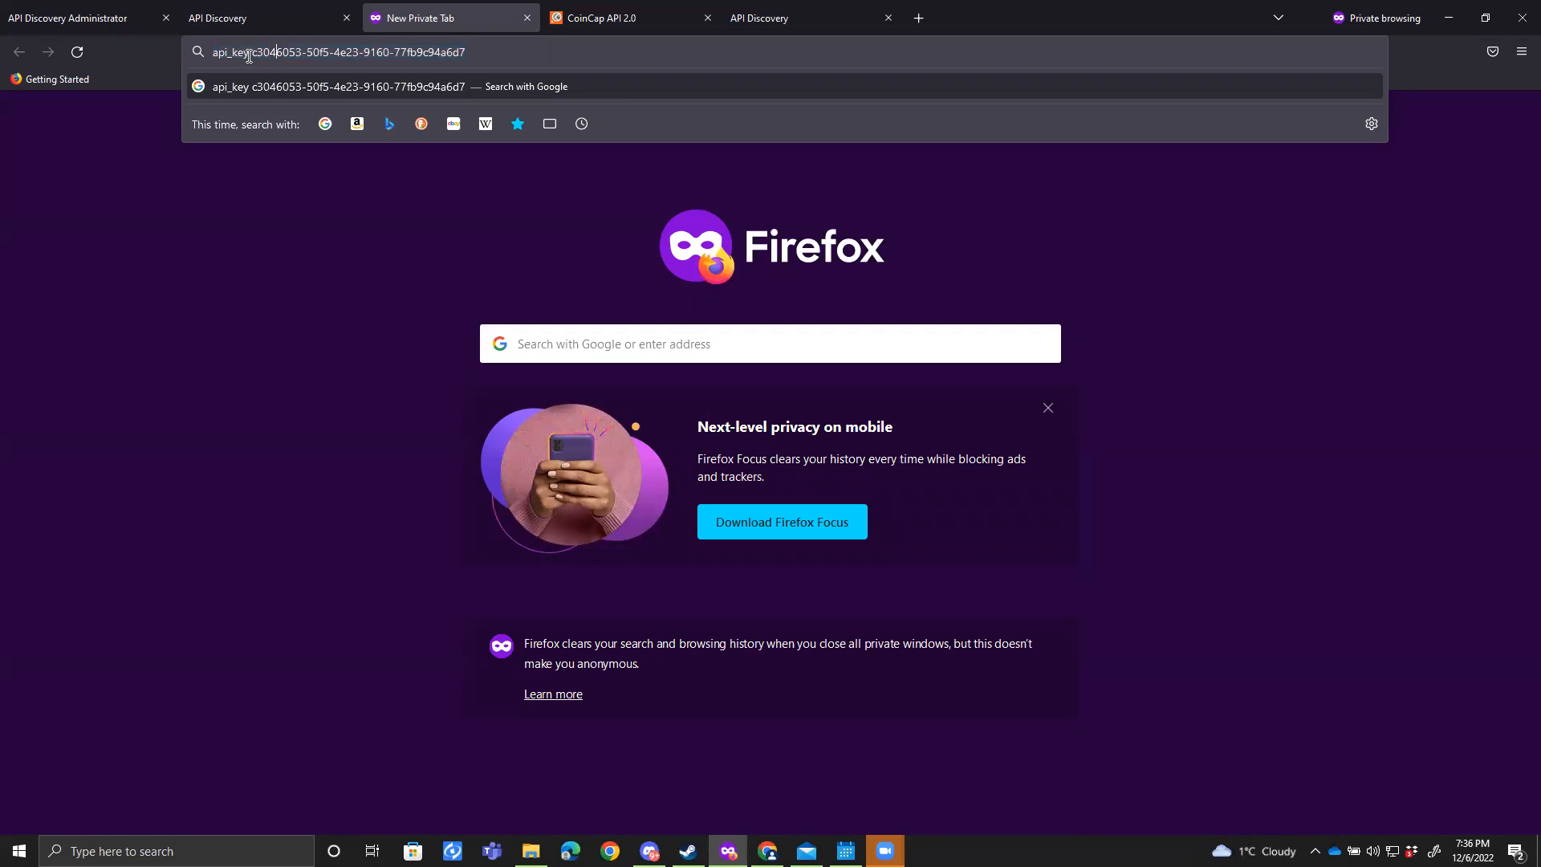
{"action": "left_click_drag", "start_coordinate": [249, 56], "coordinate": [191, 53]}
{"action": "key", "text": "ctrl+c"}
{"action": "left_click", "coordinate": [587, 24]}
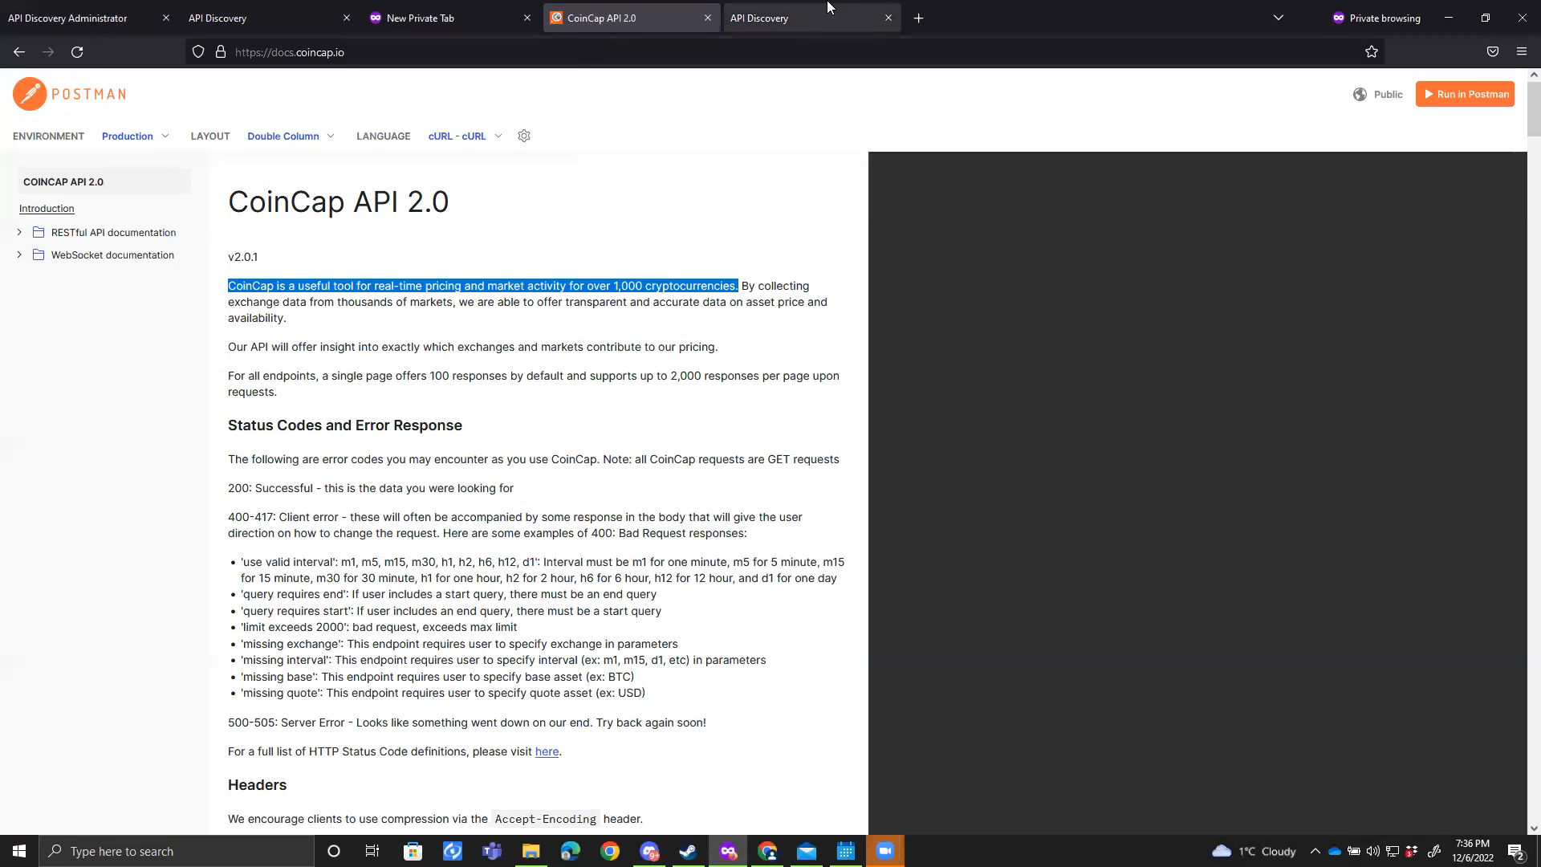
{"action": "left_click", "coordinate": [798, 20]}
{"action": "left_click", "coordinate": [265, 233]}
{"action": "key", "text": "ctrl+v"}
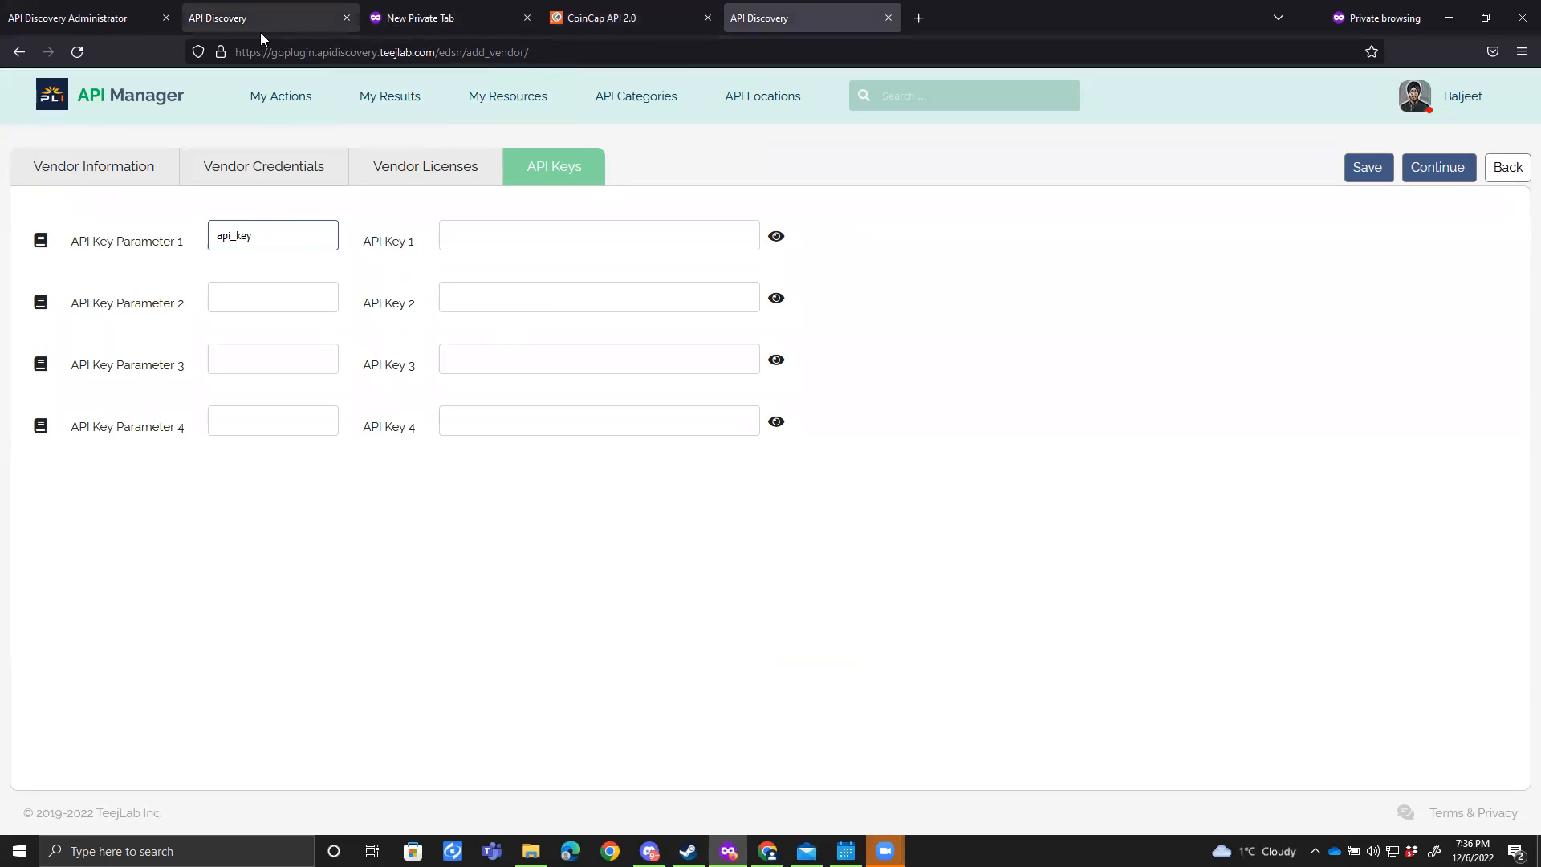
Step: Copy the API key from the New Private Tab's address into the vendor's API Key 1 field and reveal it
{"action": "left_click", "coordinate": [449, 18]}
{"action": "left_click", "coordinate": [248, 54]}
{"action": "left_click_drag", "start_coordinate": [252, 54], "coordinate": [486, 53]}
{"action": "left_click", "coordinate": [290, 54]}
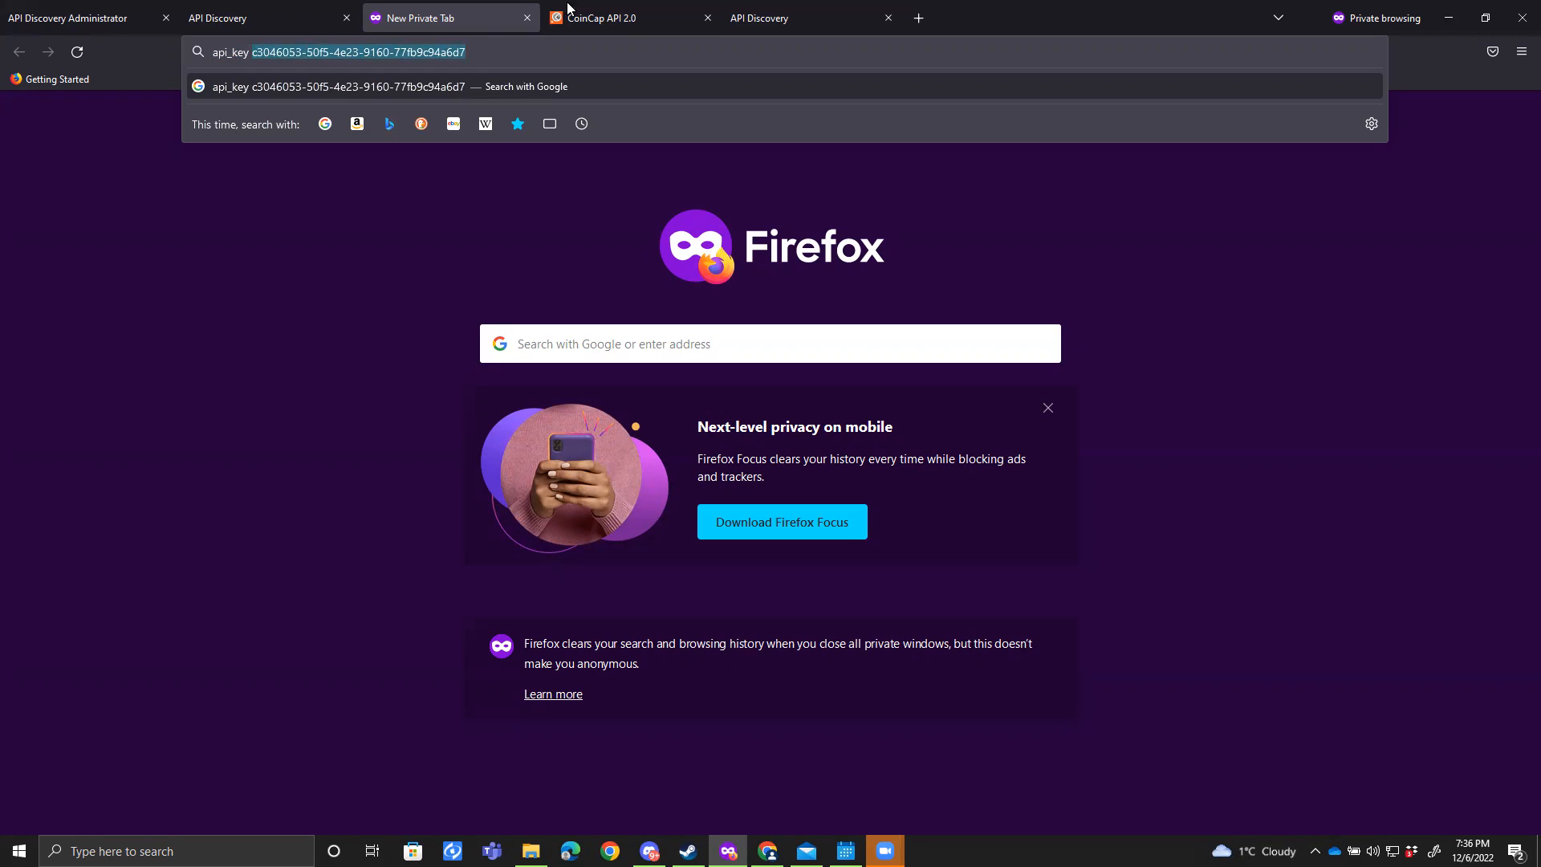
{"action": "left_click", "coordinate": [791, 17]}
{"action": "left_click", "coordinate": [595, 229]}
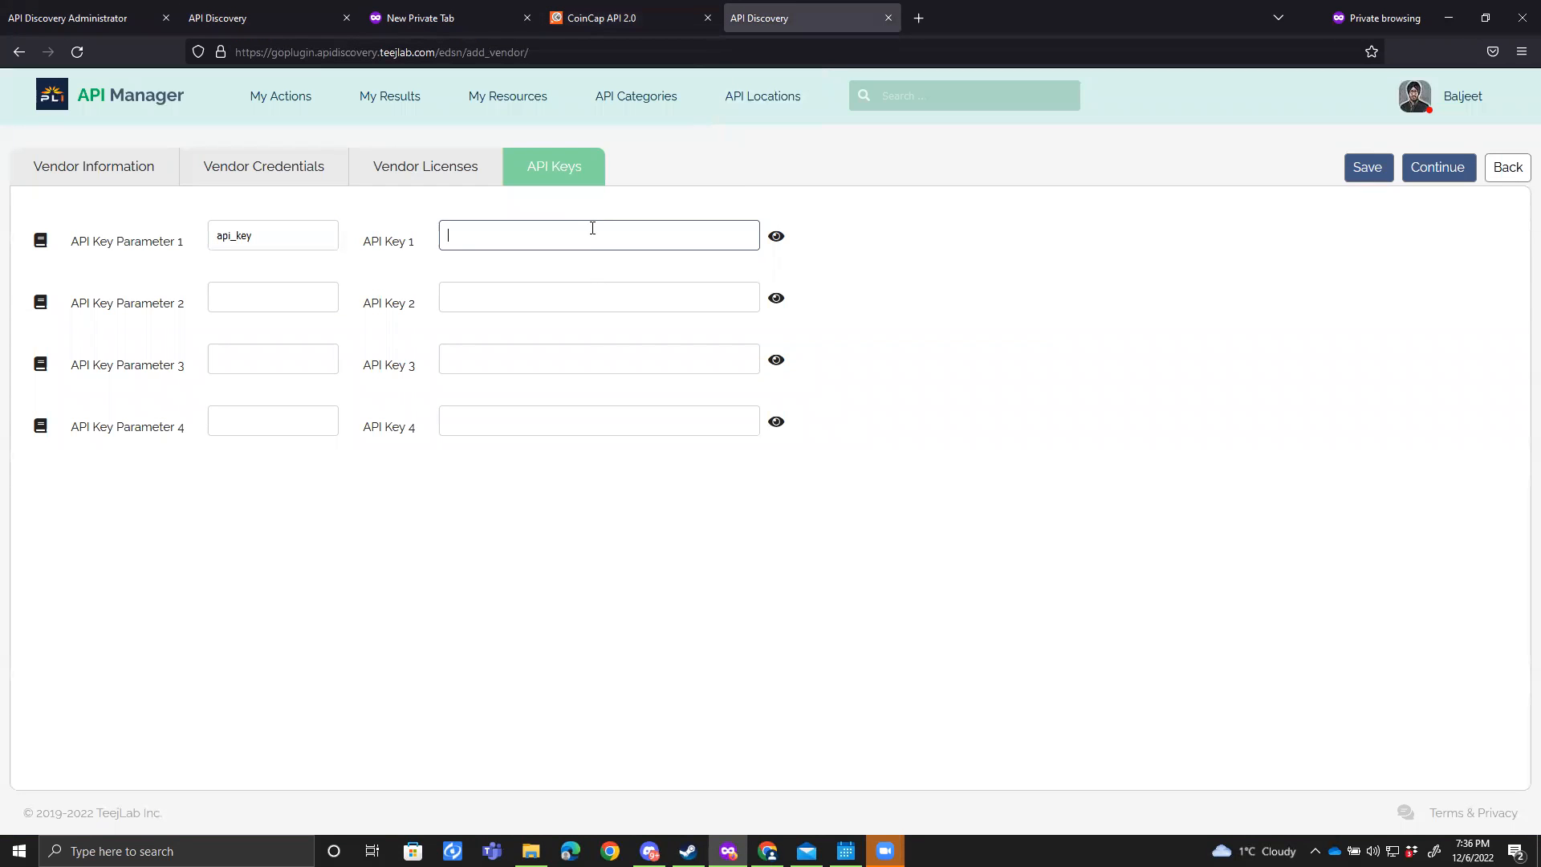
{"action": "key", "text": "ctrl+v"}
{"action": "left_click", "coordinate": [777, 236]}
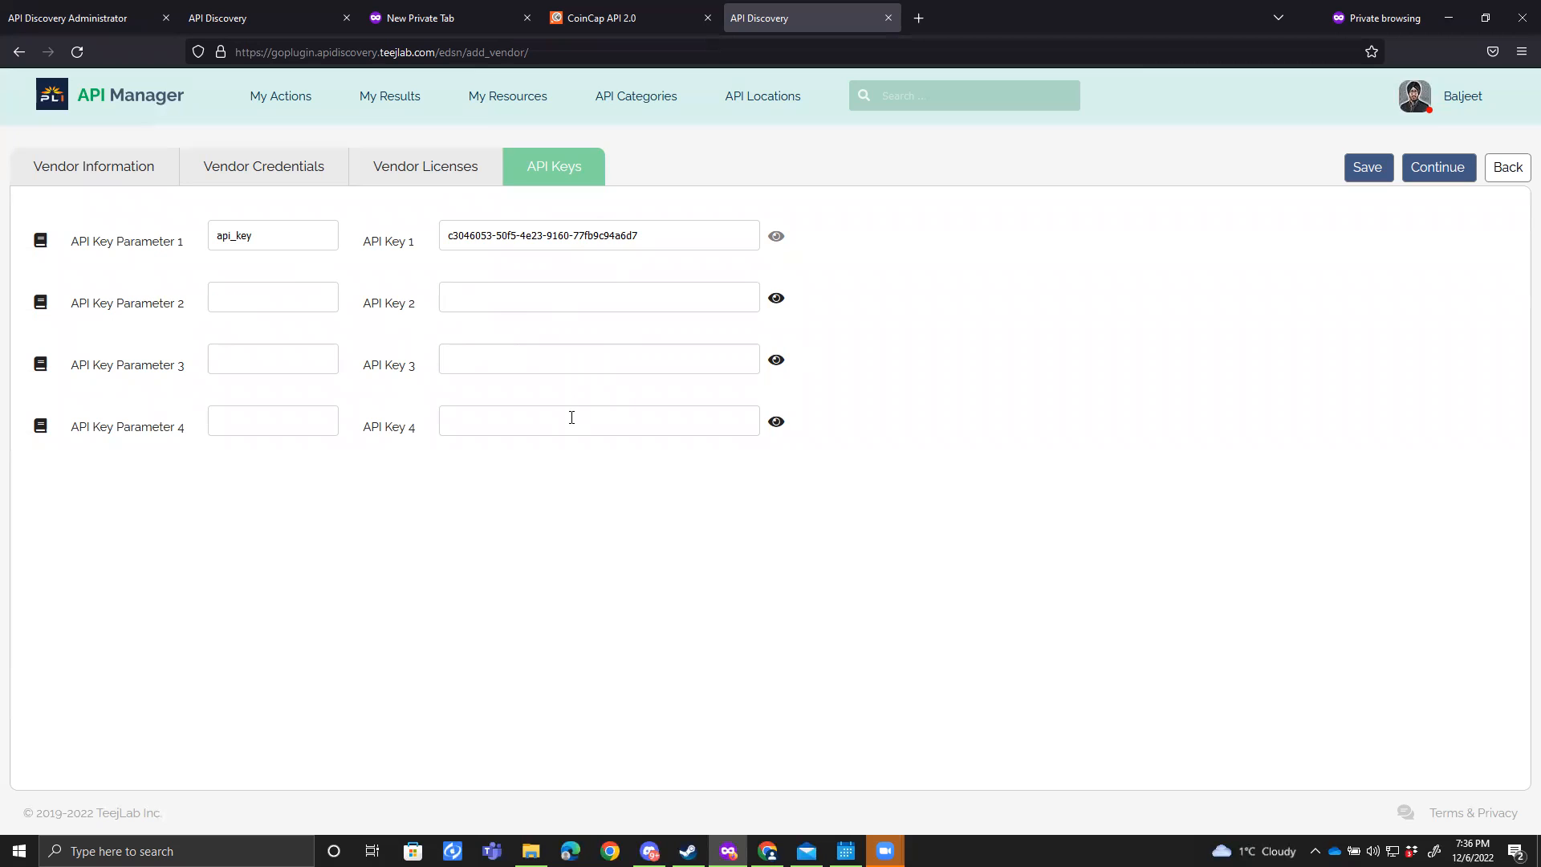
Step: Check the vendor's credential fields and return to the vendor information
{"action": "left_click", "coordinate": [279, 160]}
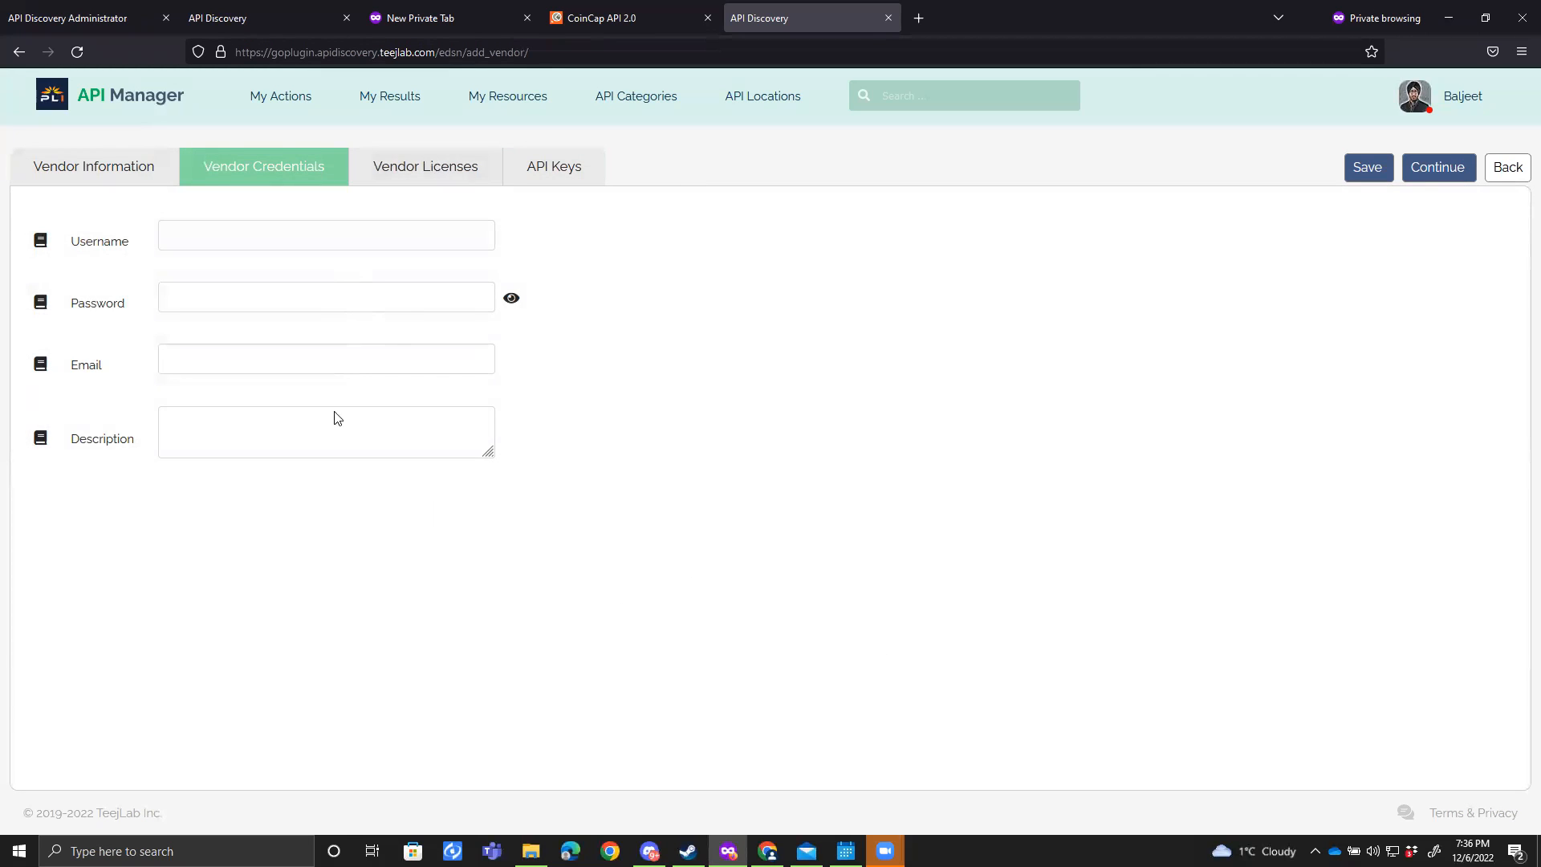
{"action": "left_click", "coordinate": [122, 175]}
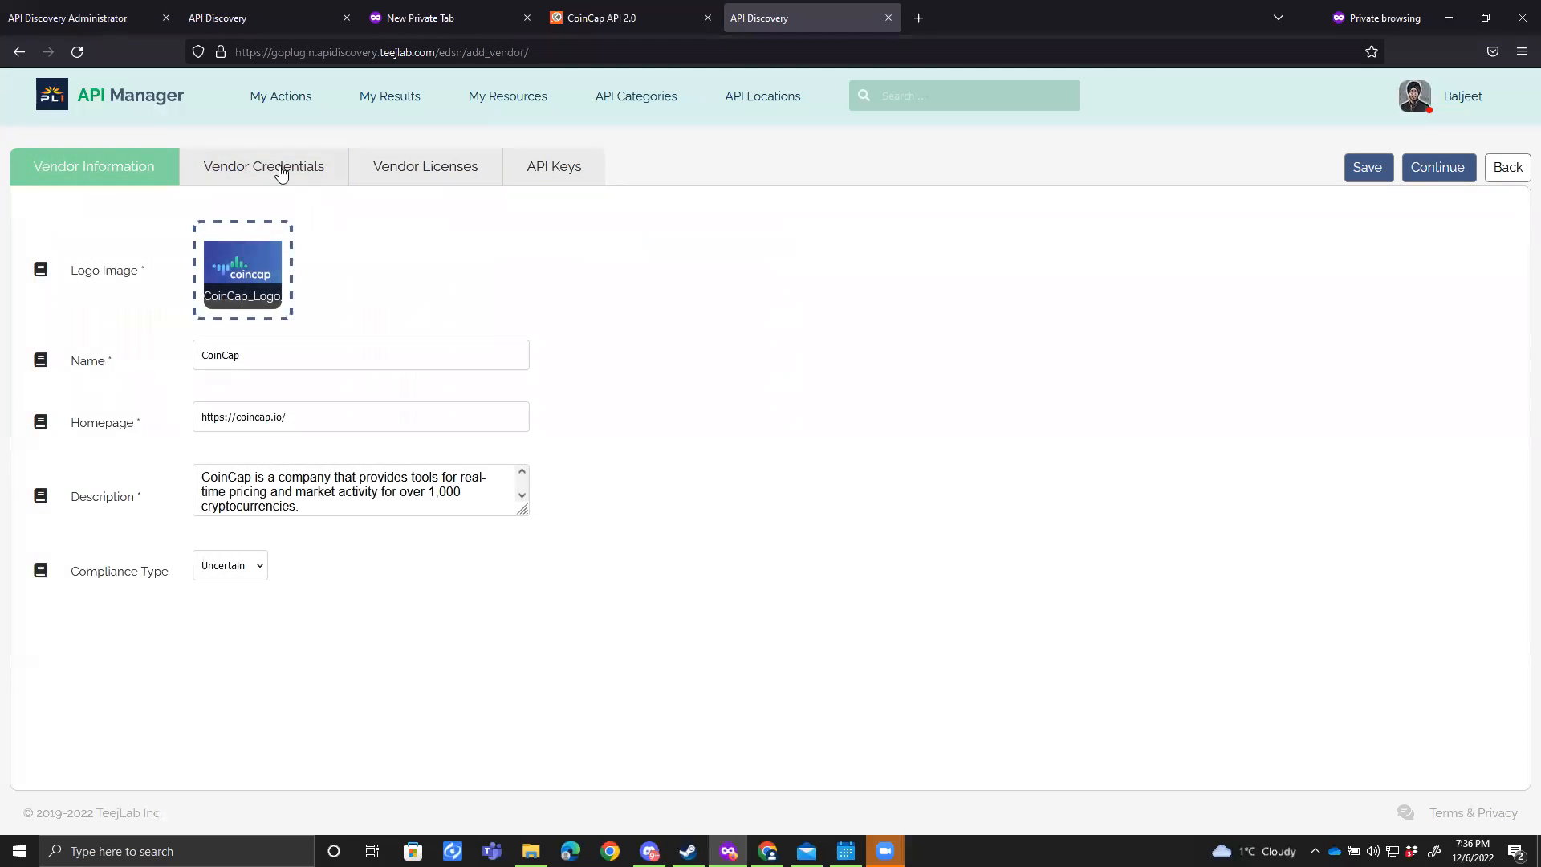
Step: Review the vendor's credential fields and API key entries before filling in the licenses
{"action": "left_click", "coordinate": [280, 172]}
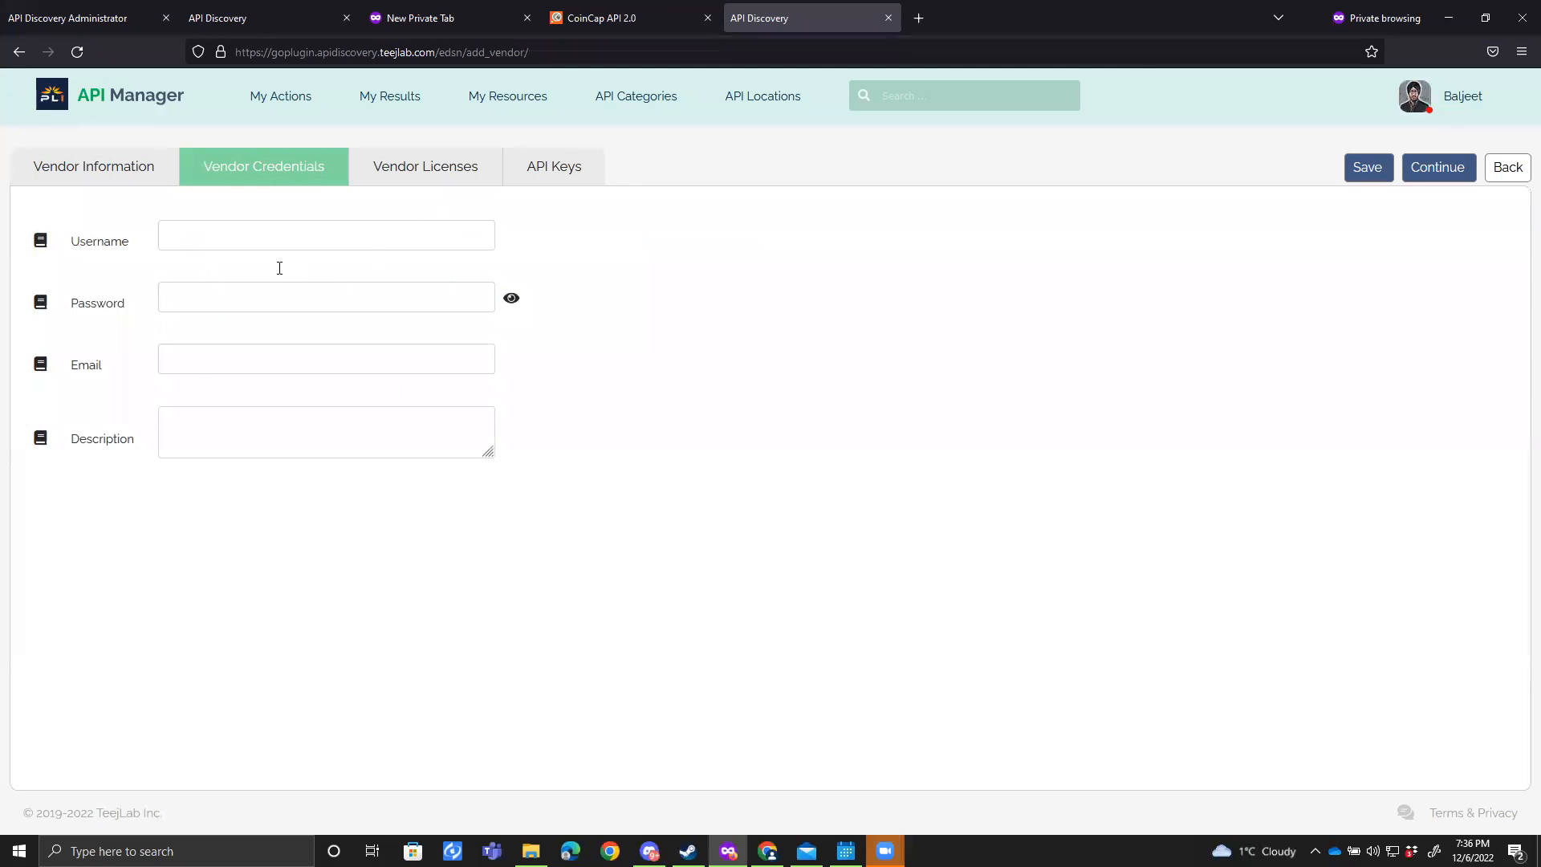
{"action": "left_click", "coordinate": [546, 179]}
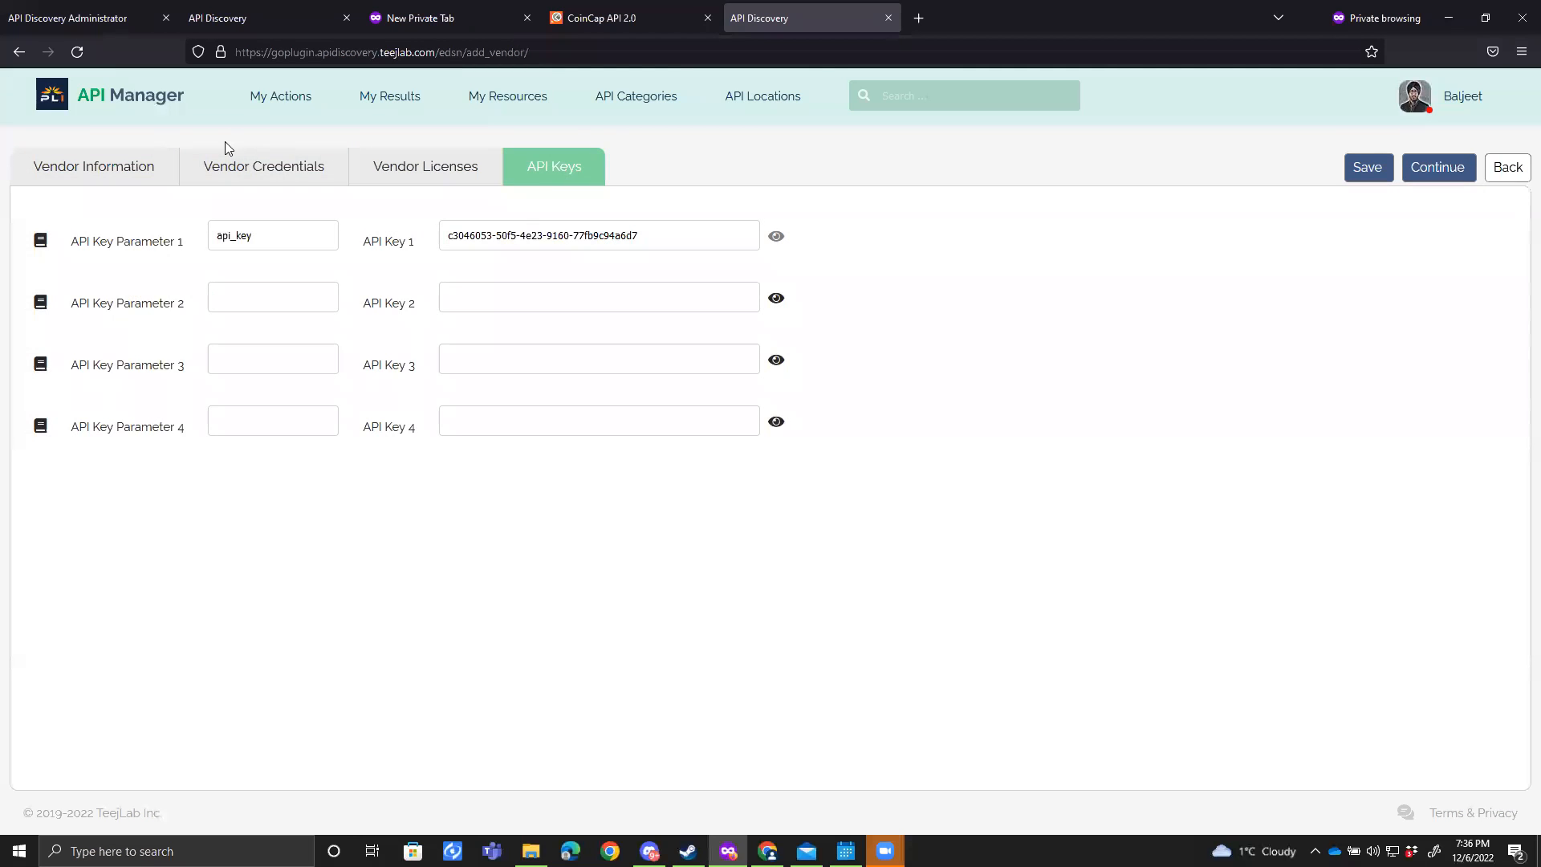
{"action": "left_click", "coordinate": [234, 171]}
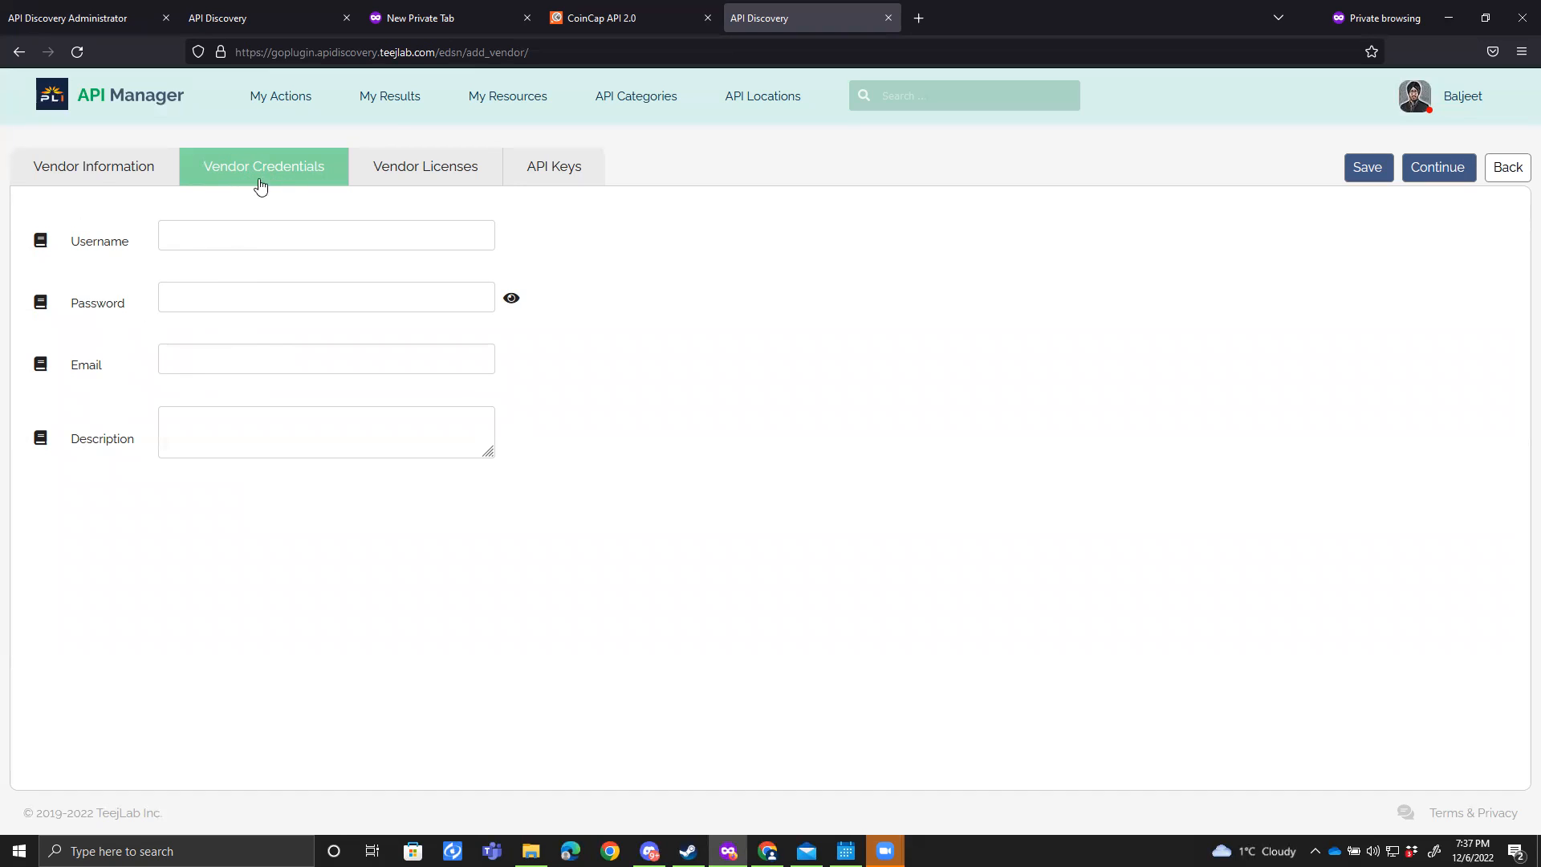
Step: Open the Terms of Service from the coincap.io footer and copy its web address for the vendor's license entry
{"action": "left_click", "coordinate": [461, 169]}
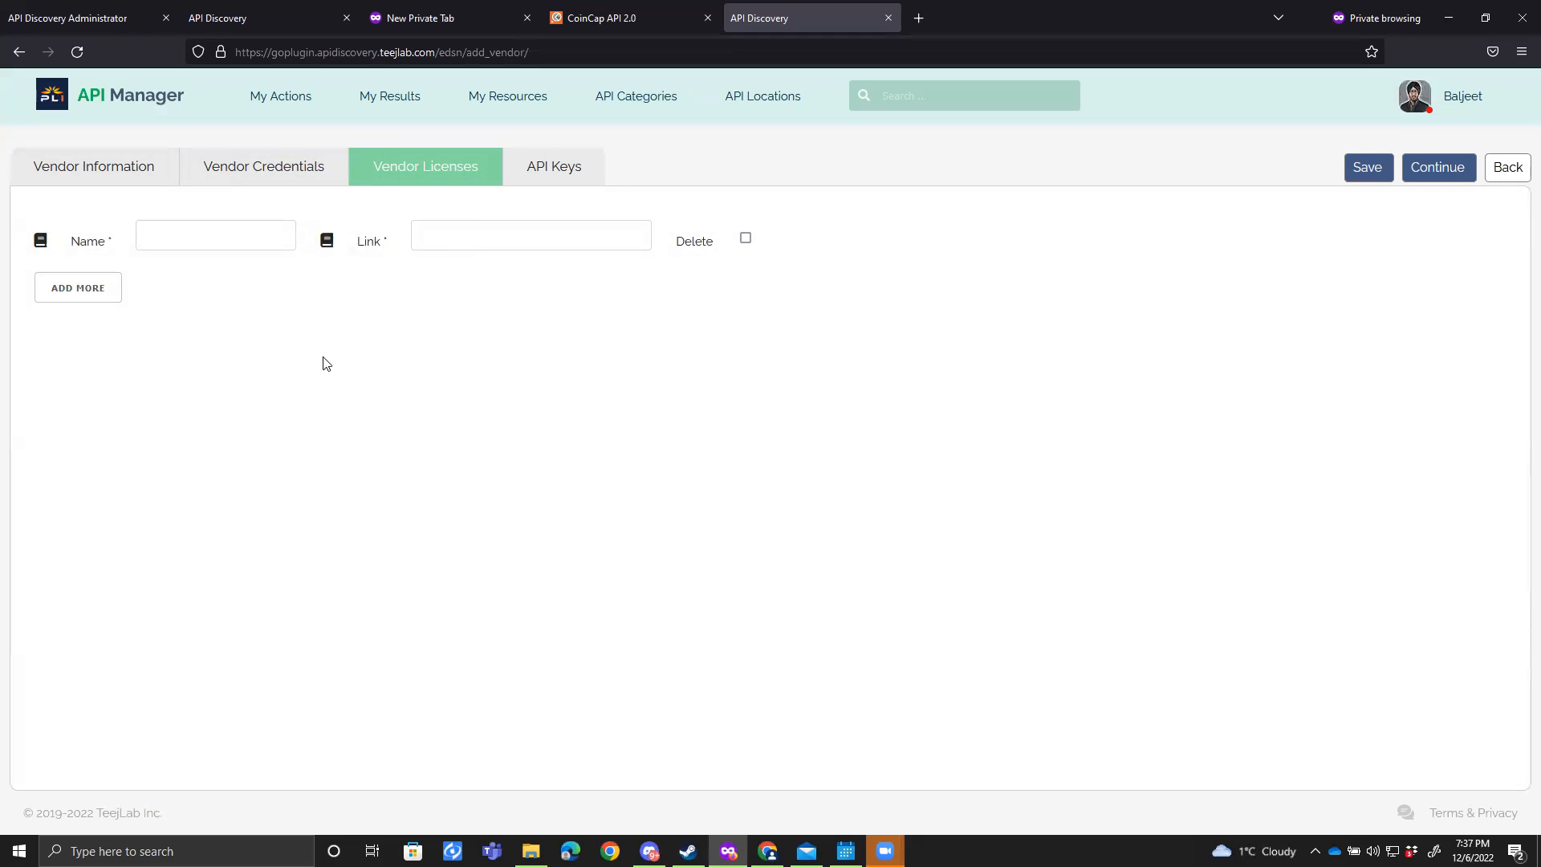
{"action": "left_click", "coordinate": [615, 21]}
{"action": "left_click", "coordinate": [19, 51]}
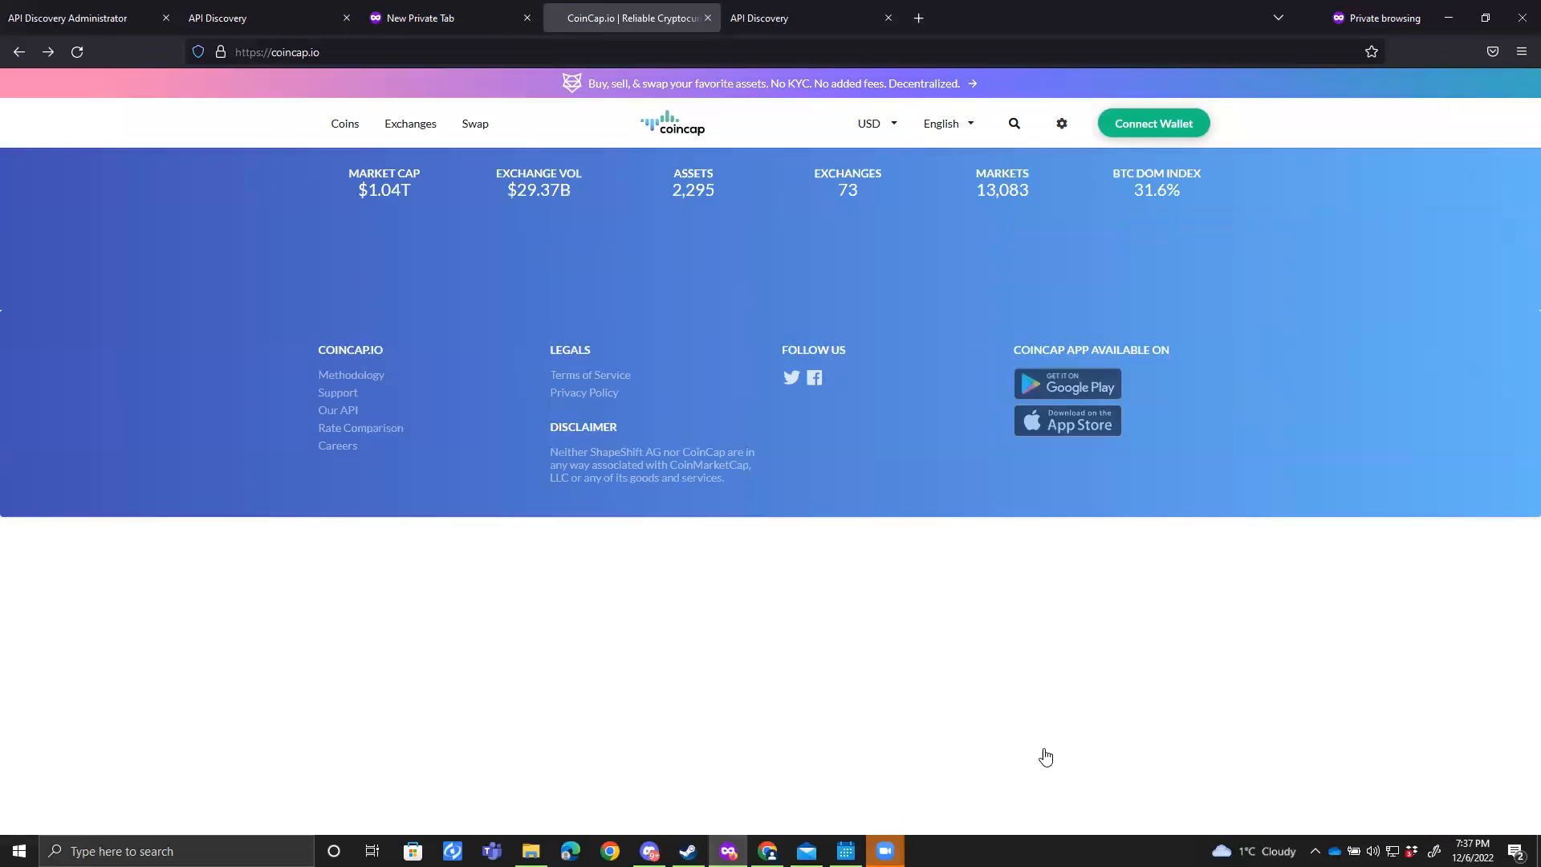
{"action": "scroll", "coordinate": [1517, 321], "scroll_direction": "down", "scroll_amount": 7}
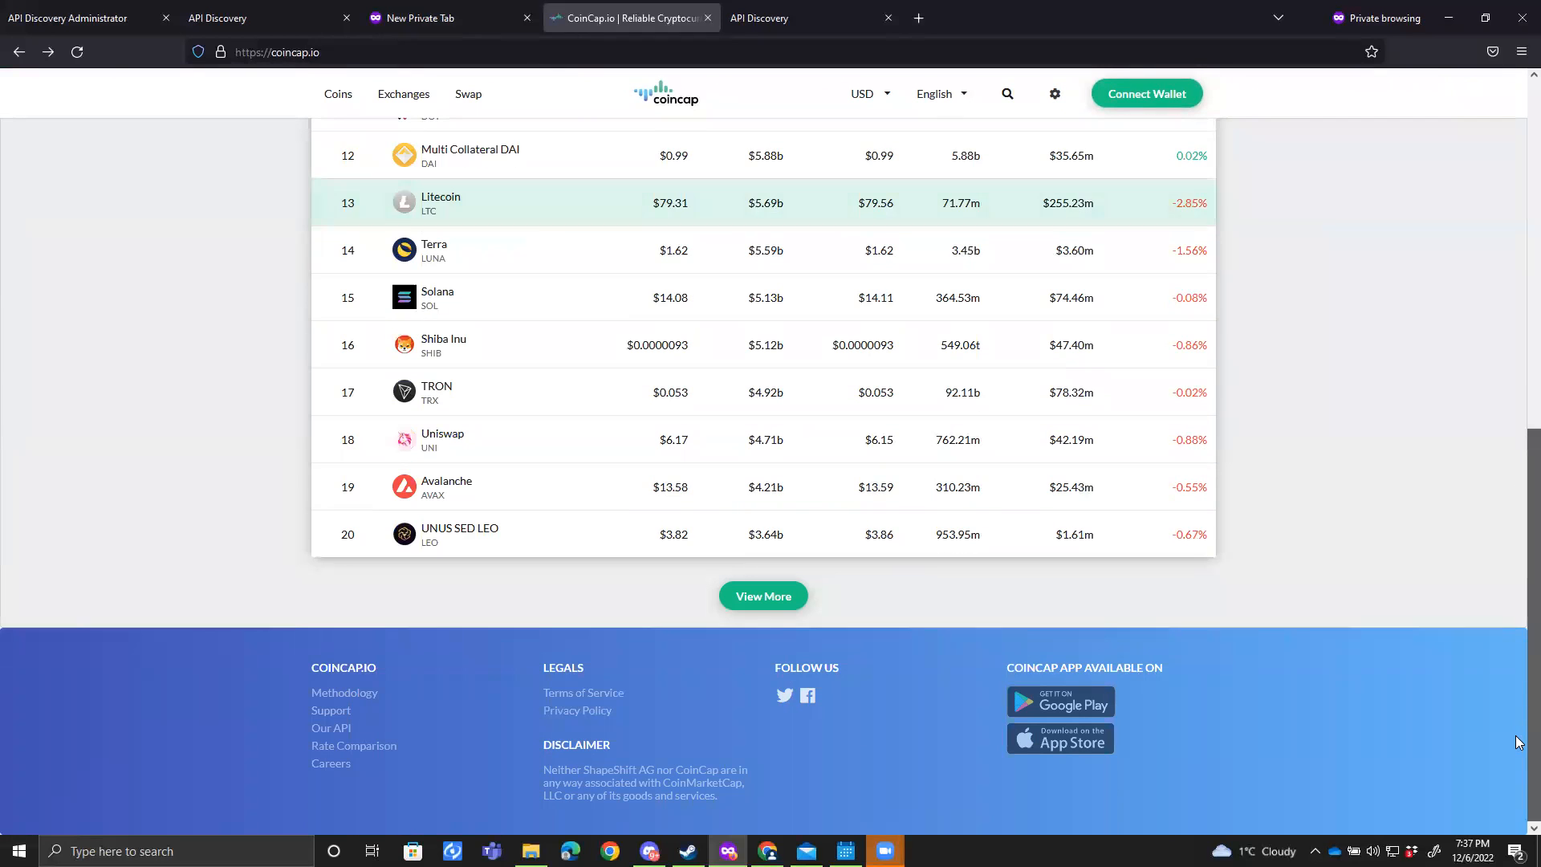
{"action": "left_click", "coordinate": [592, 692]}
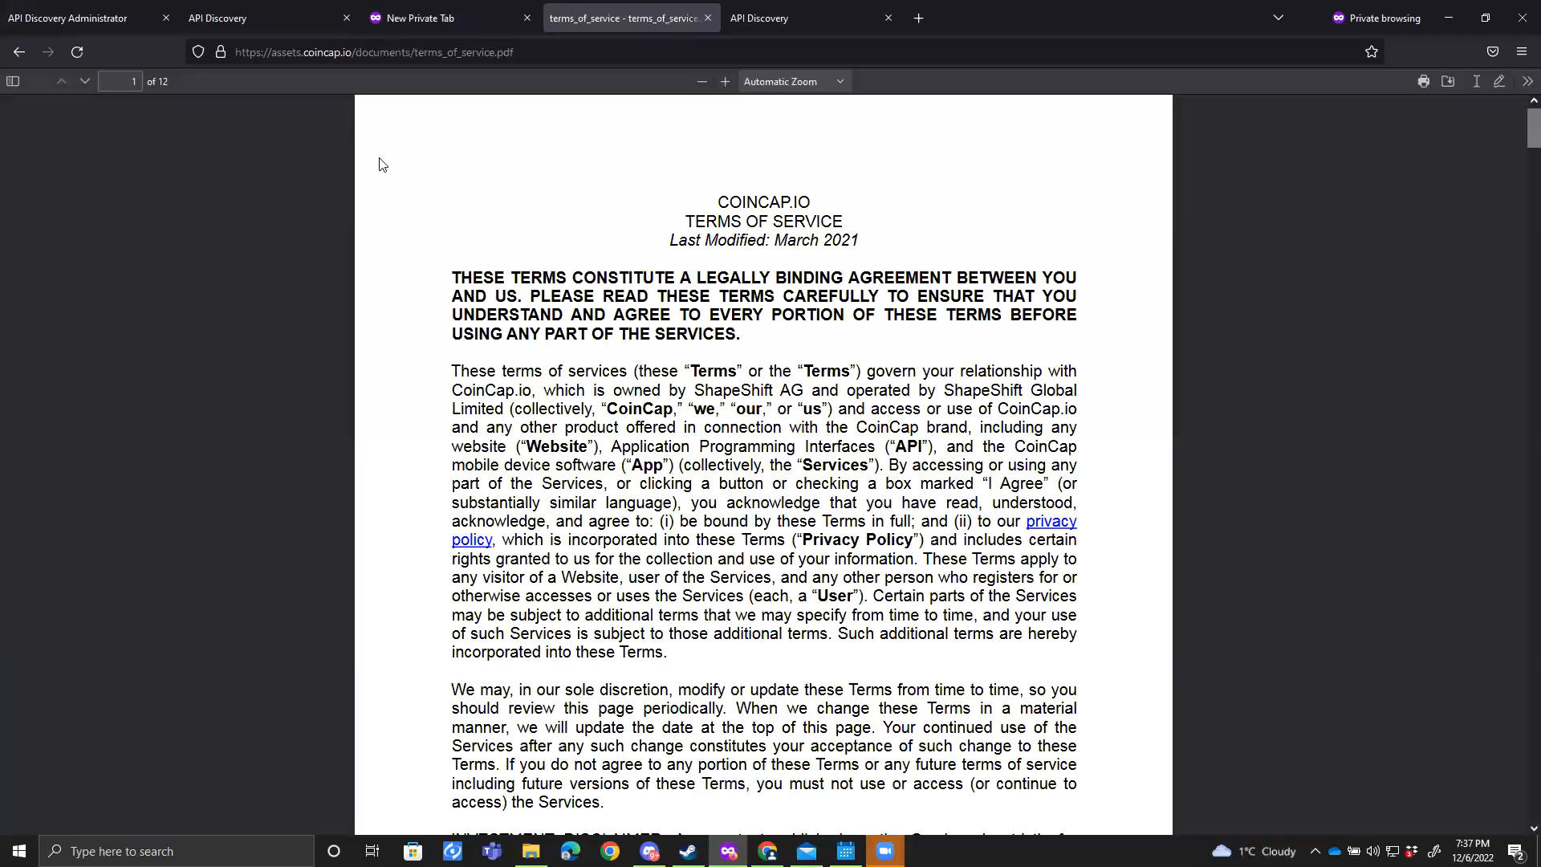
{"action": "left_click", "coordinate": [377, 50]}
{"action": "right_click", "coordinate": [377, 50]}
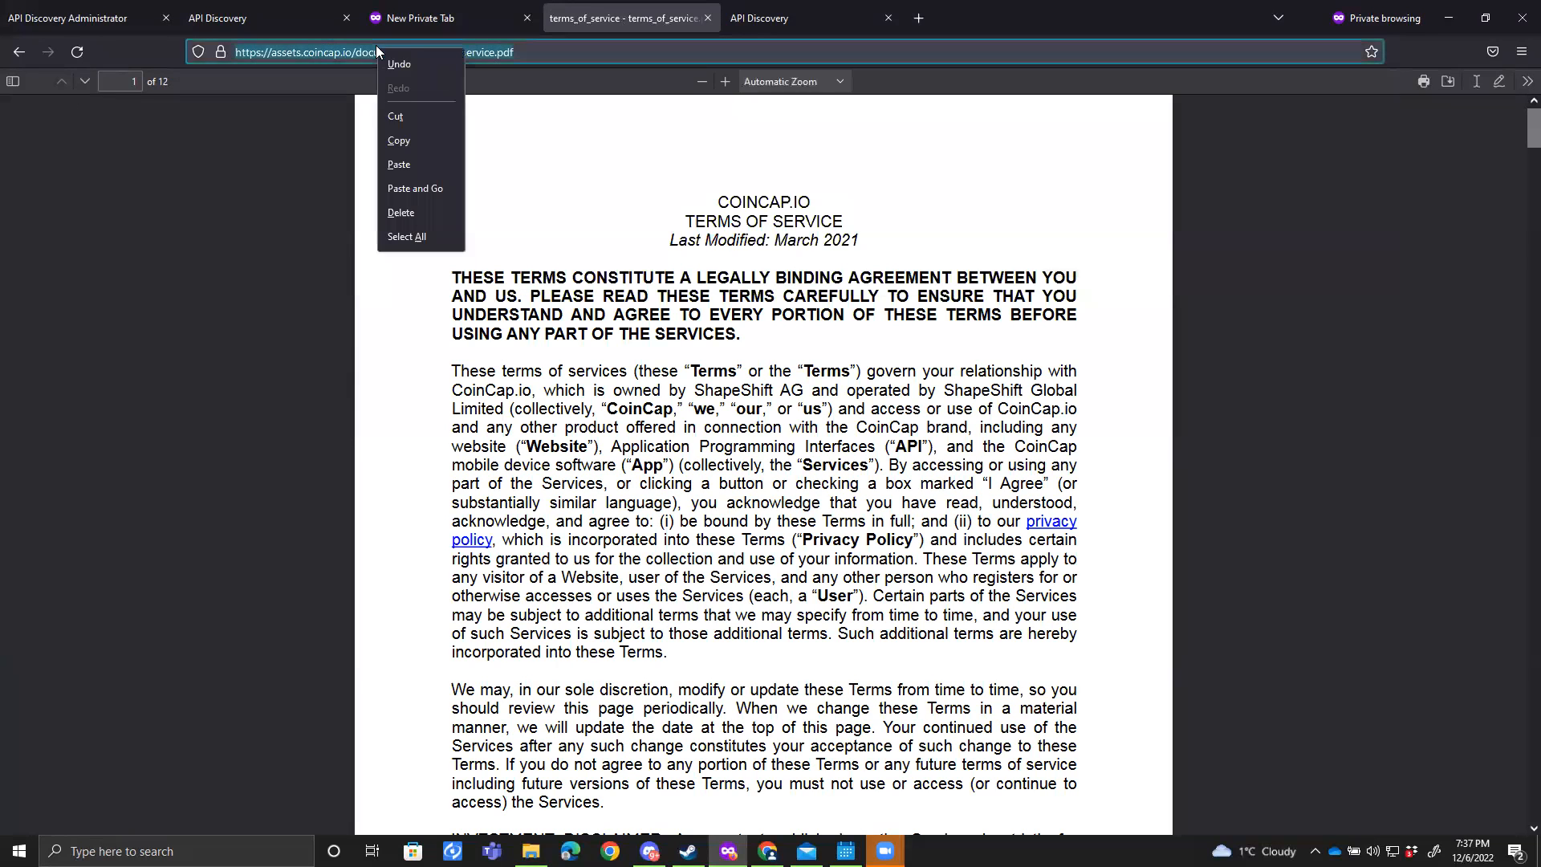
{"action": "left_click", "coordinate": [412, 141]}
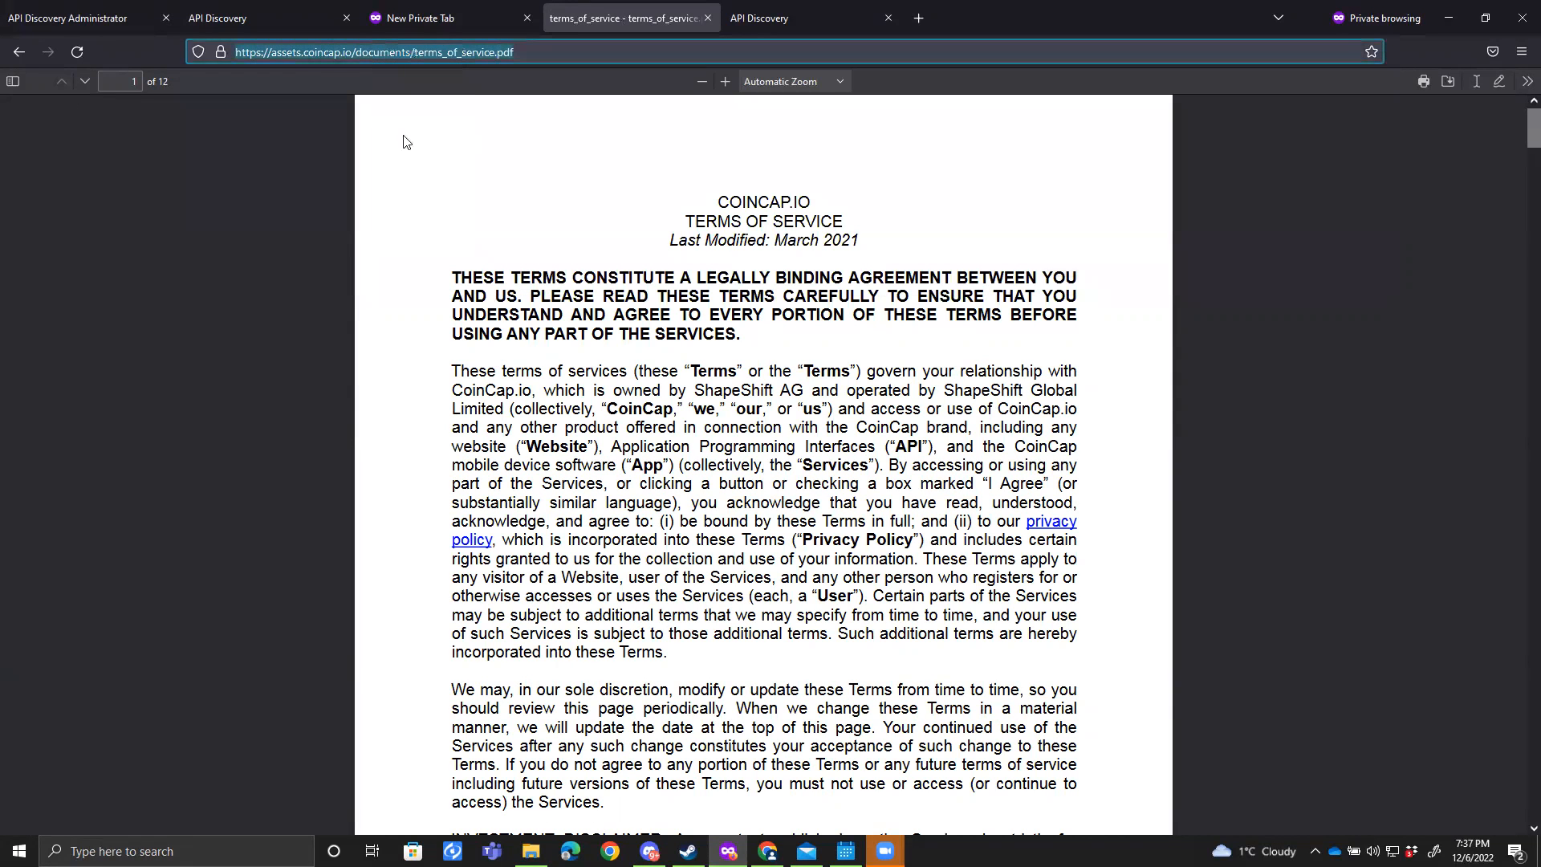
Step: Paste the copied Terms of Service address into the Link field of the vendor's first license
{"action": "left_click", "coordinate": [447, 21]}
{"action": "left_click", "coordinate": [650, 18]}
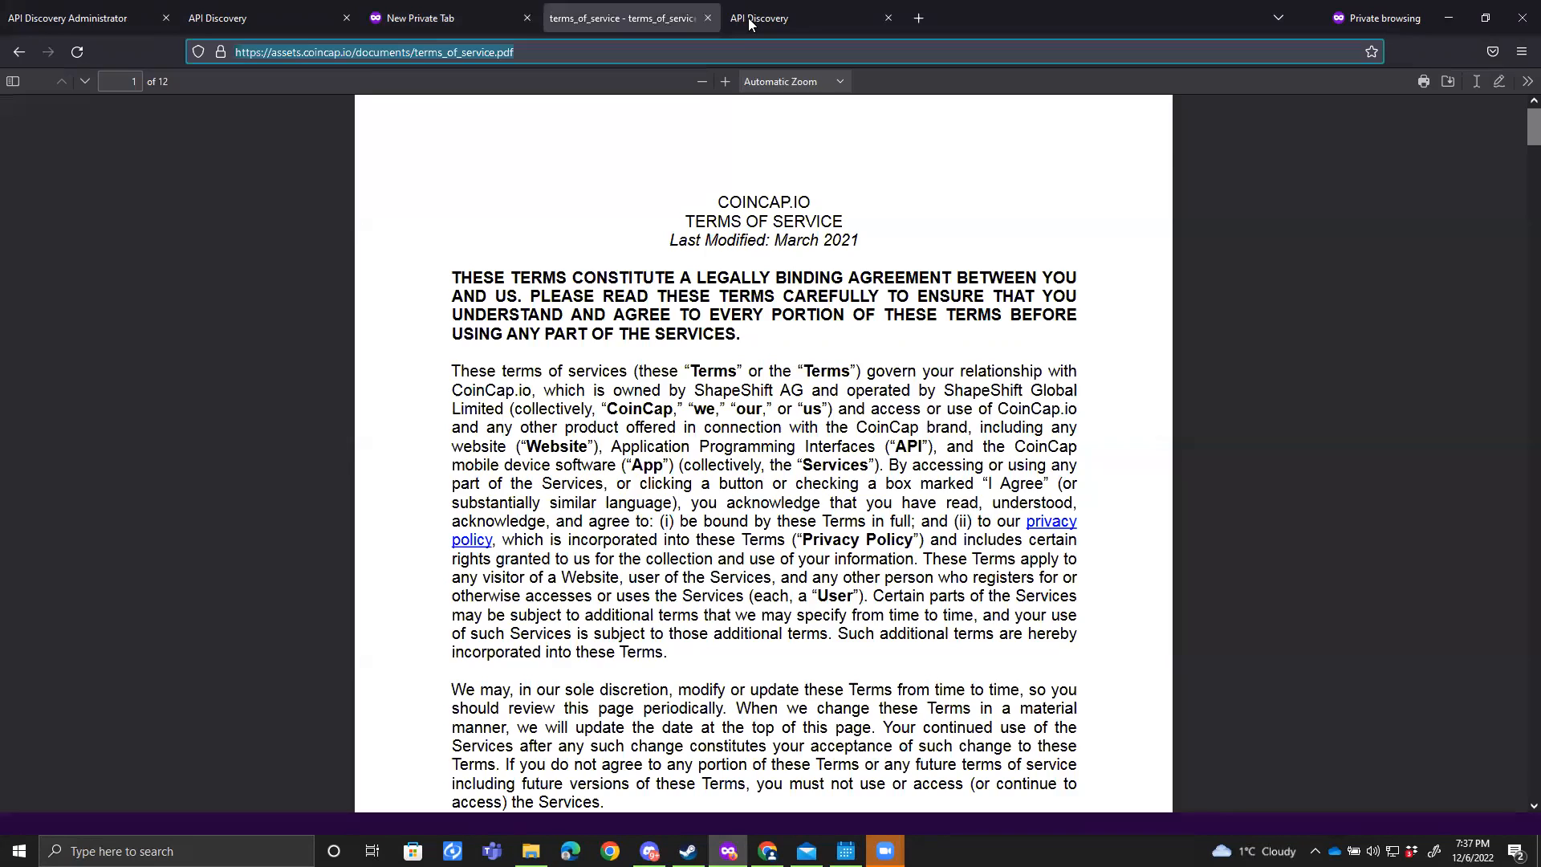
{"action": "left_click", "coordinate": [738, 29]}
{"action": "left_click", "coordinate": [464, 241]}
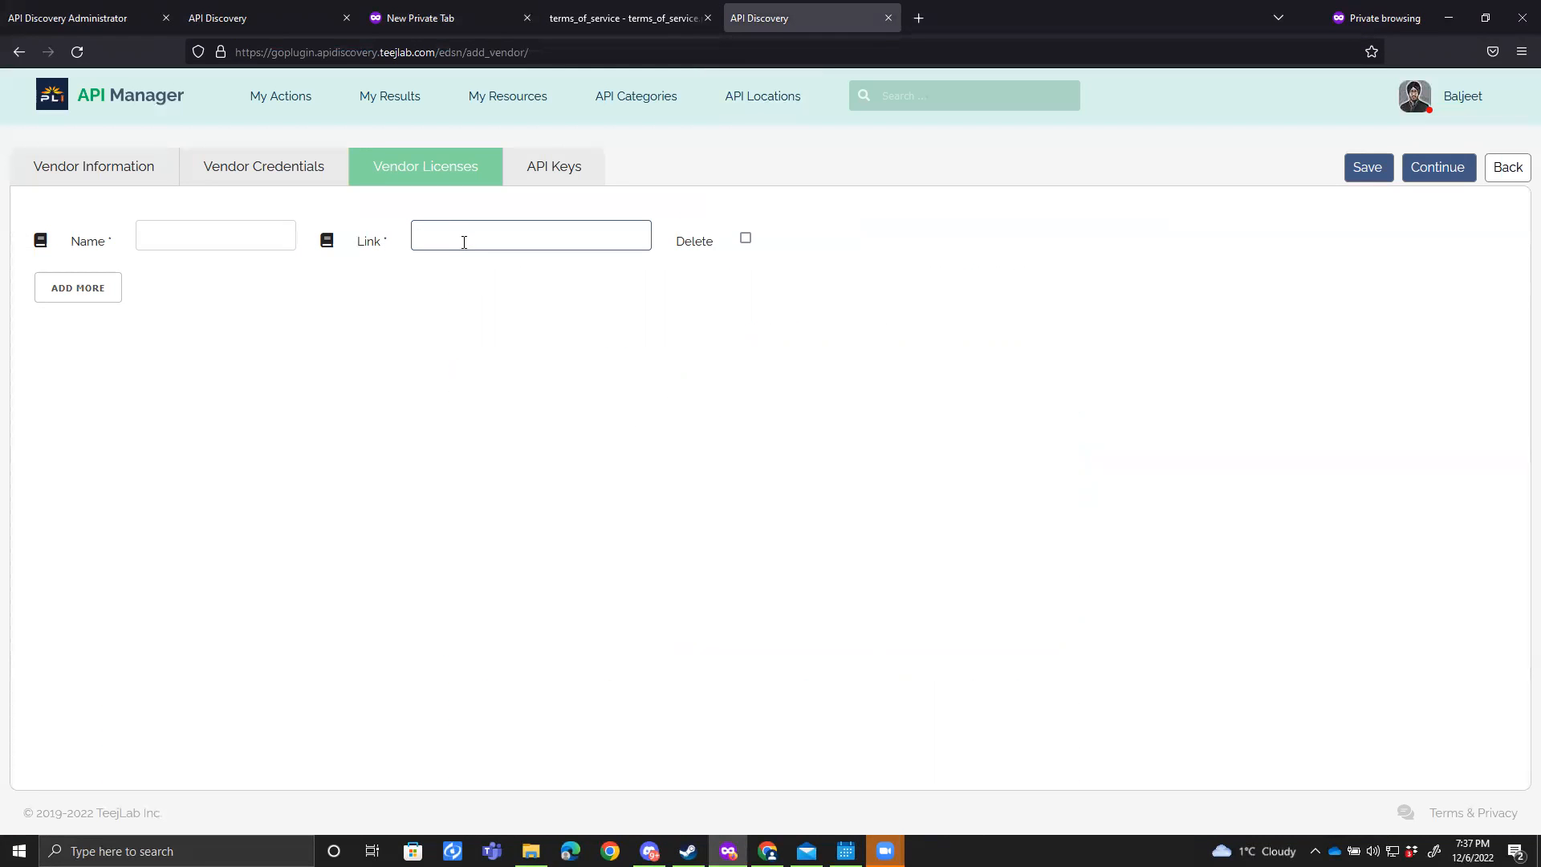
{"action": "key", "text": "ctrl+v"}
Step: Name the vendor's first license Terms of Service, taking the title from the PDF's heading
{"action": "left_click", "coordinate": [596, 23]}
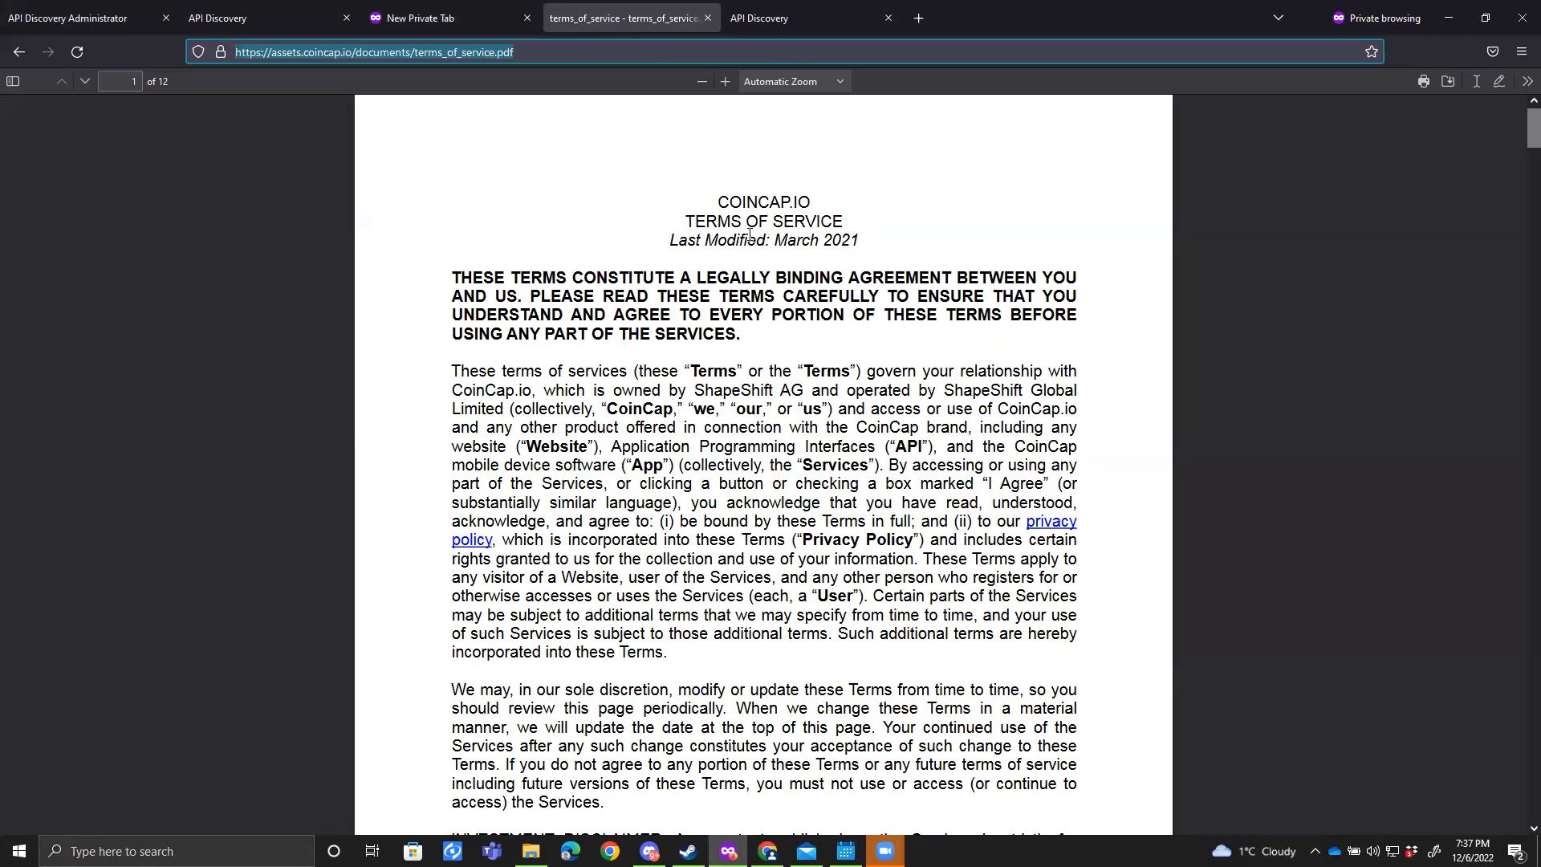
{"action": "left_click_drag", "start_coordinate": [689, 222], "coordinate": [843, 223]}
{"action": "left_click", "coordinate": [743, 21]}
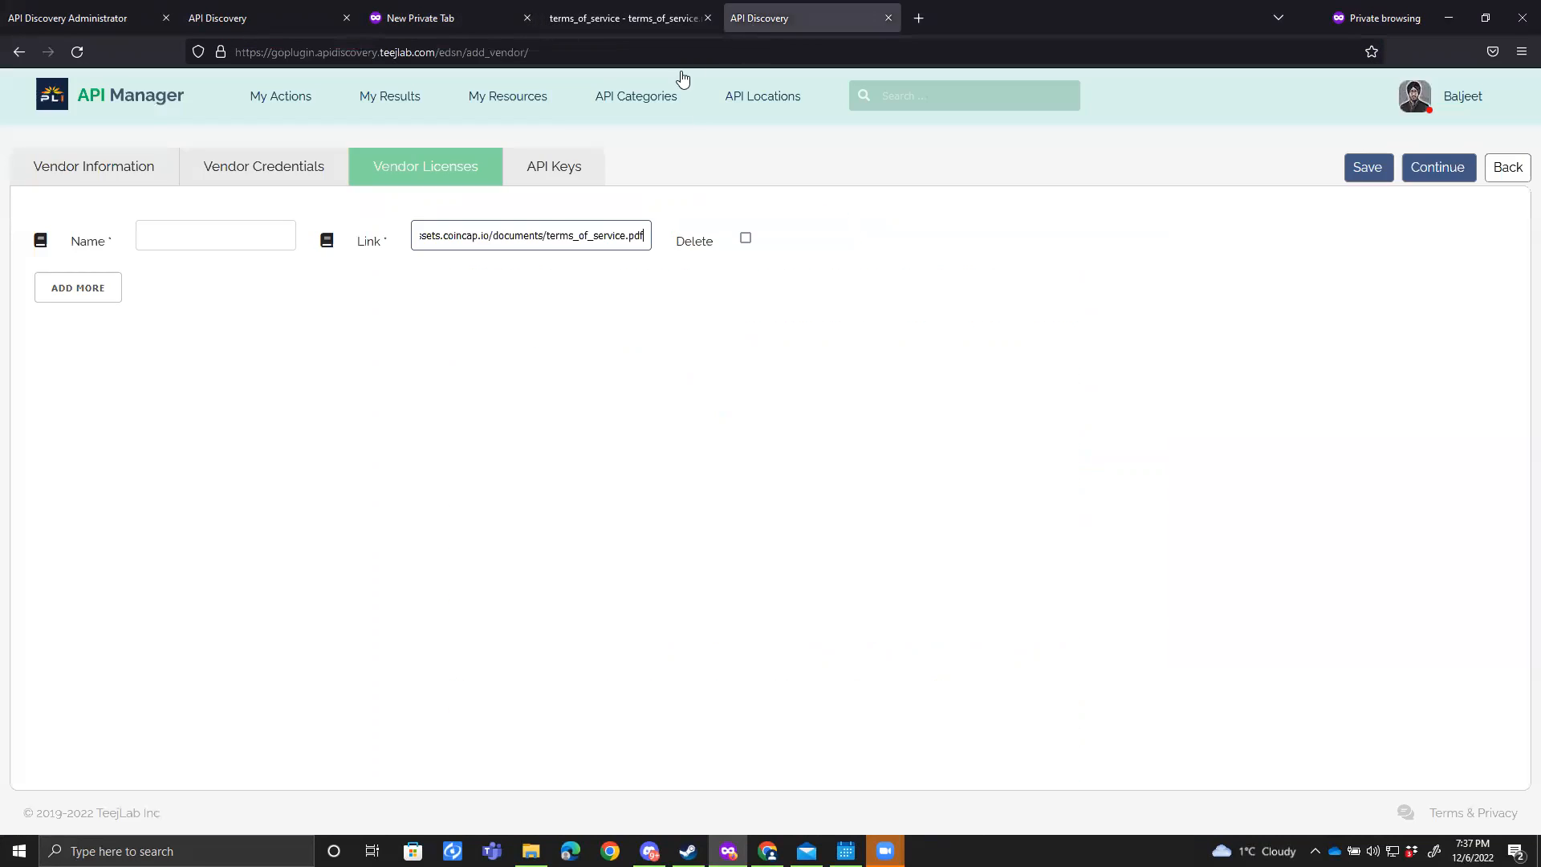
{"action": "left_click", "coordinate": [230, 231]}
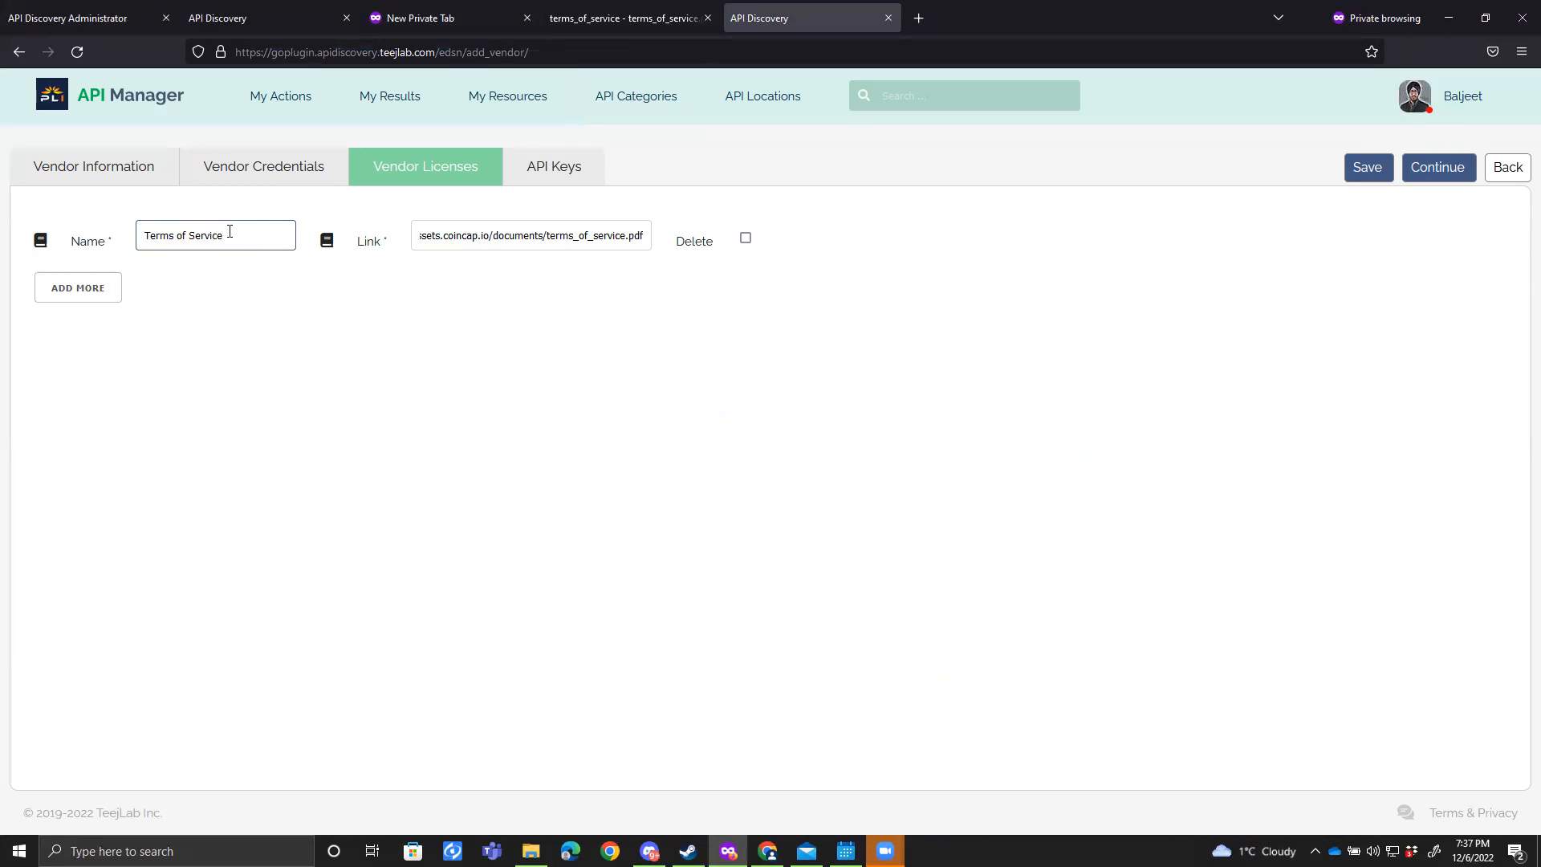
{"action": "left_click", "coordinate": [640, 17]}
{"action": "left_click", "coordinate": [16, 51]}
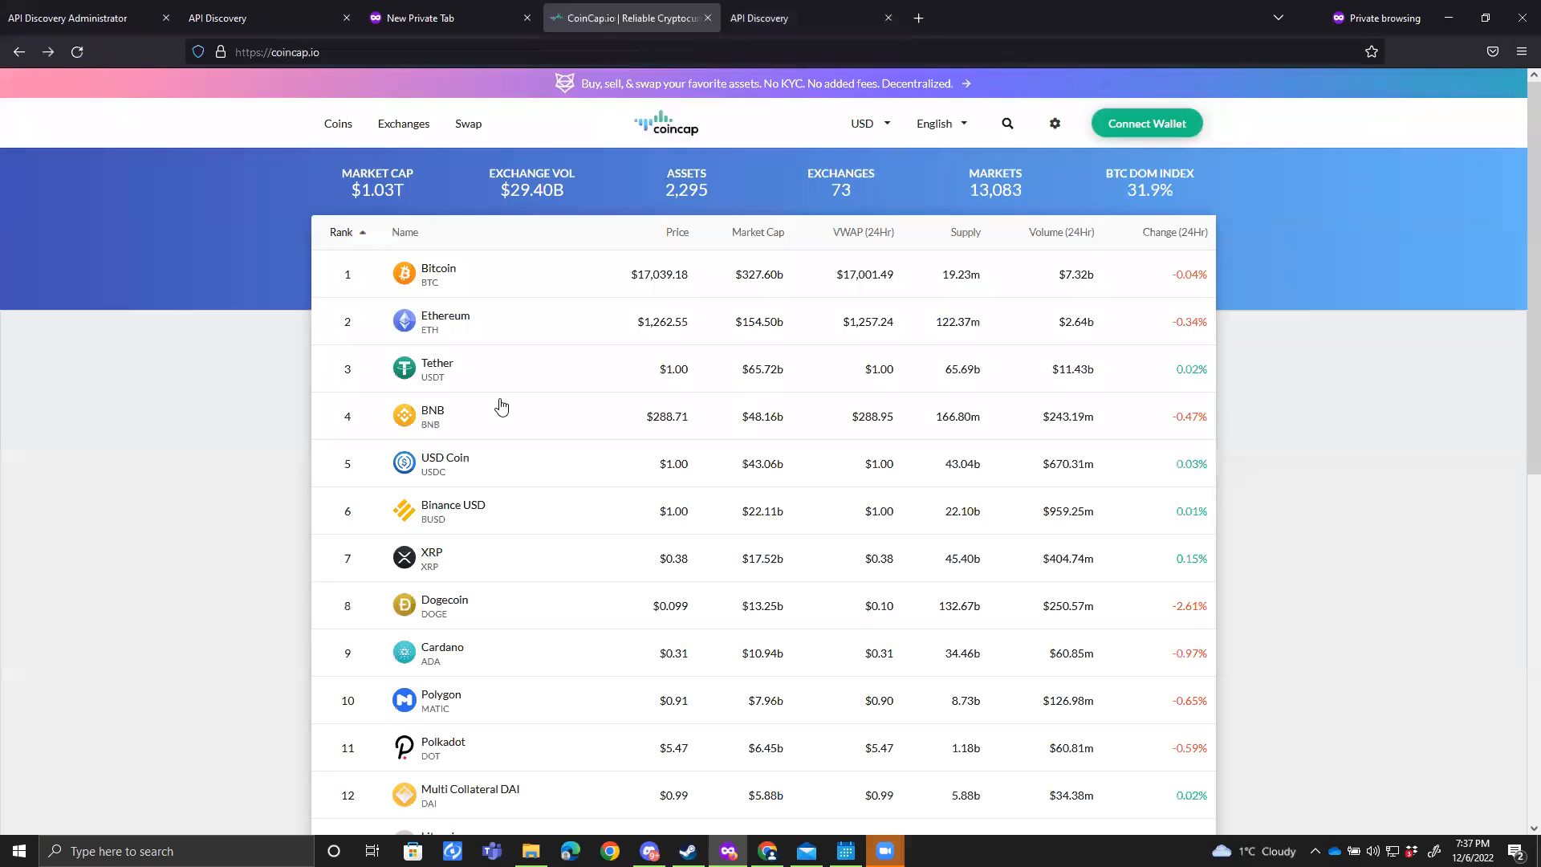
{"action": "scroll", "coordinate": [147, 499], "scroll_direction": "down", "scroll_amount": 7}
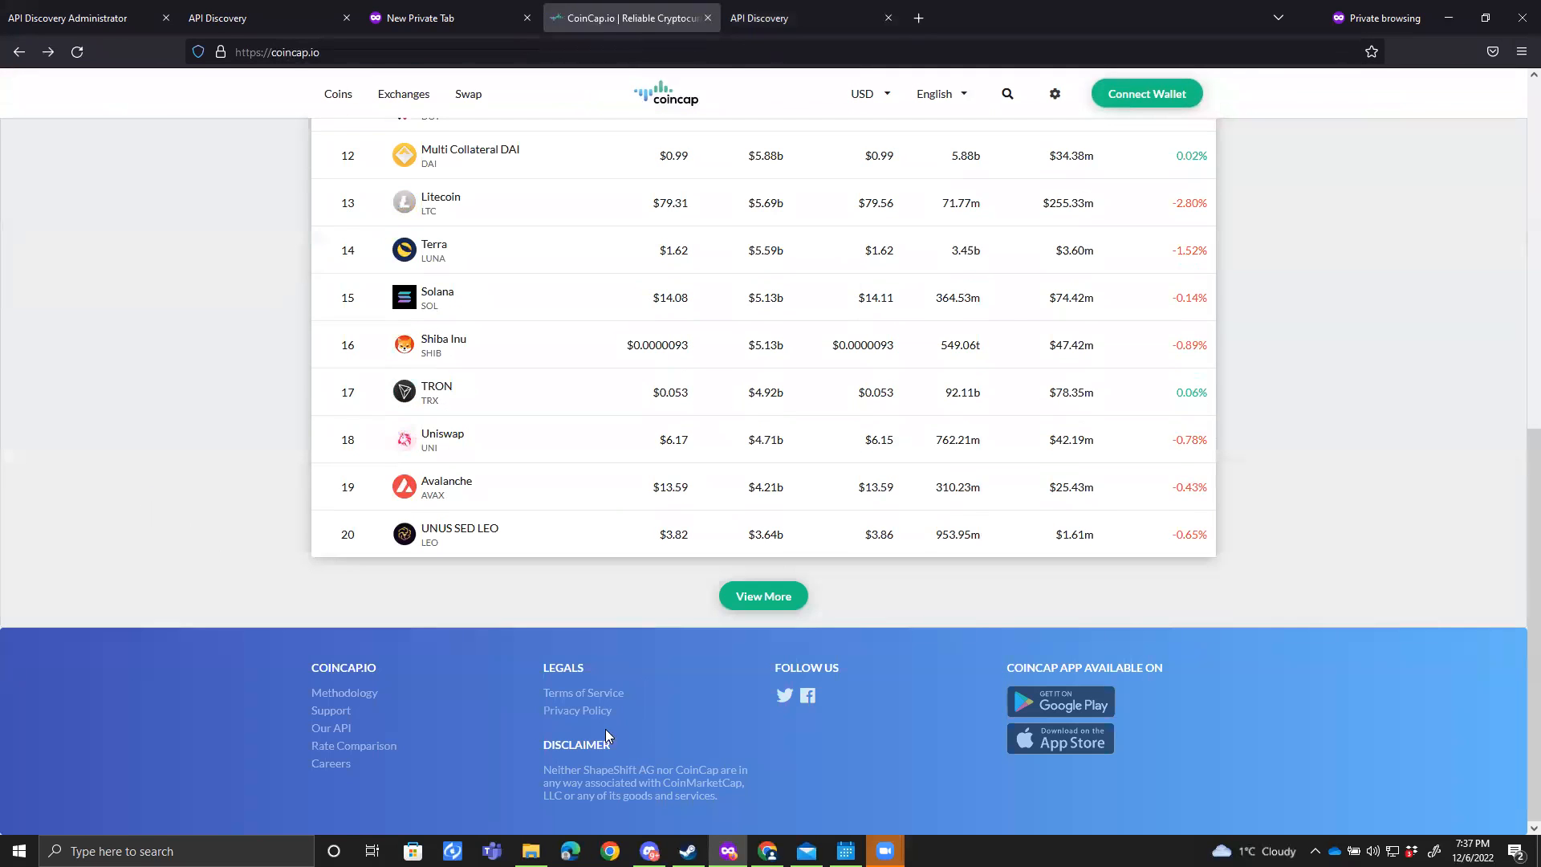
{"action": "left_click", "coordinate": [578, 711]}
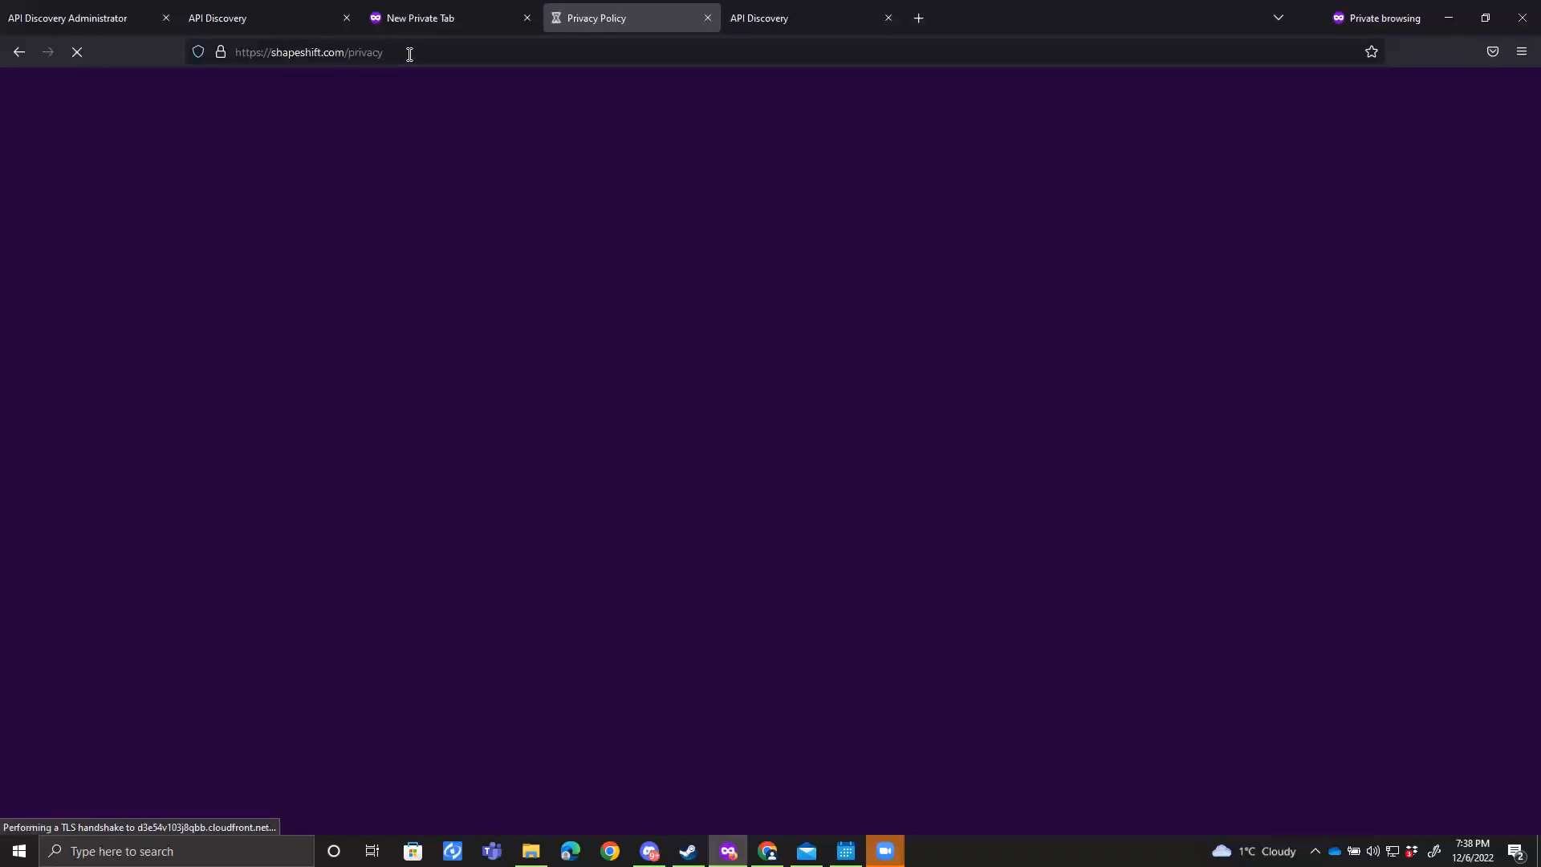
{"action": "left_click", "coordinate": [493, 54]}
{"action": "key", "text": "ctrl+c"}
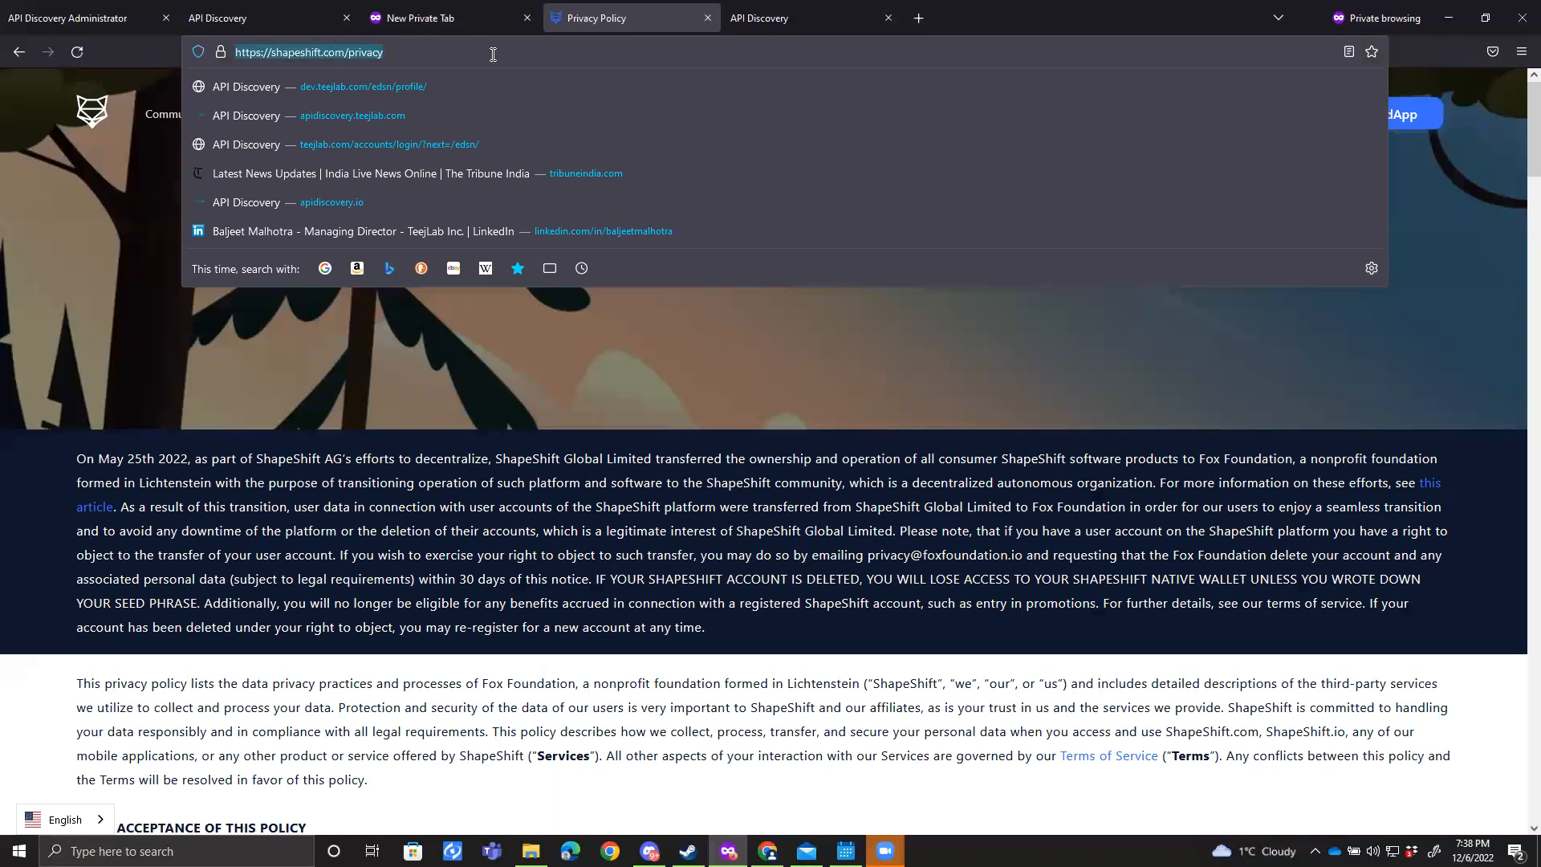
{"action": "left_click", "coordinate": [798, 19]}
{"action": "left_click", "coordinate": [80, 296]}
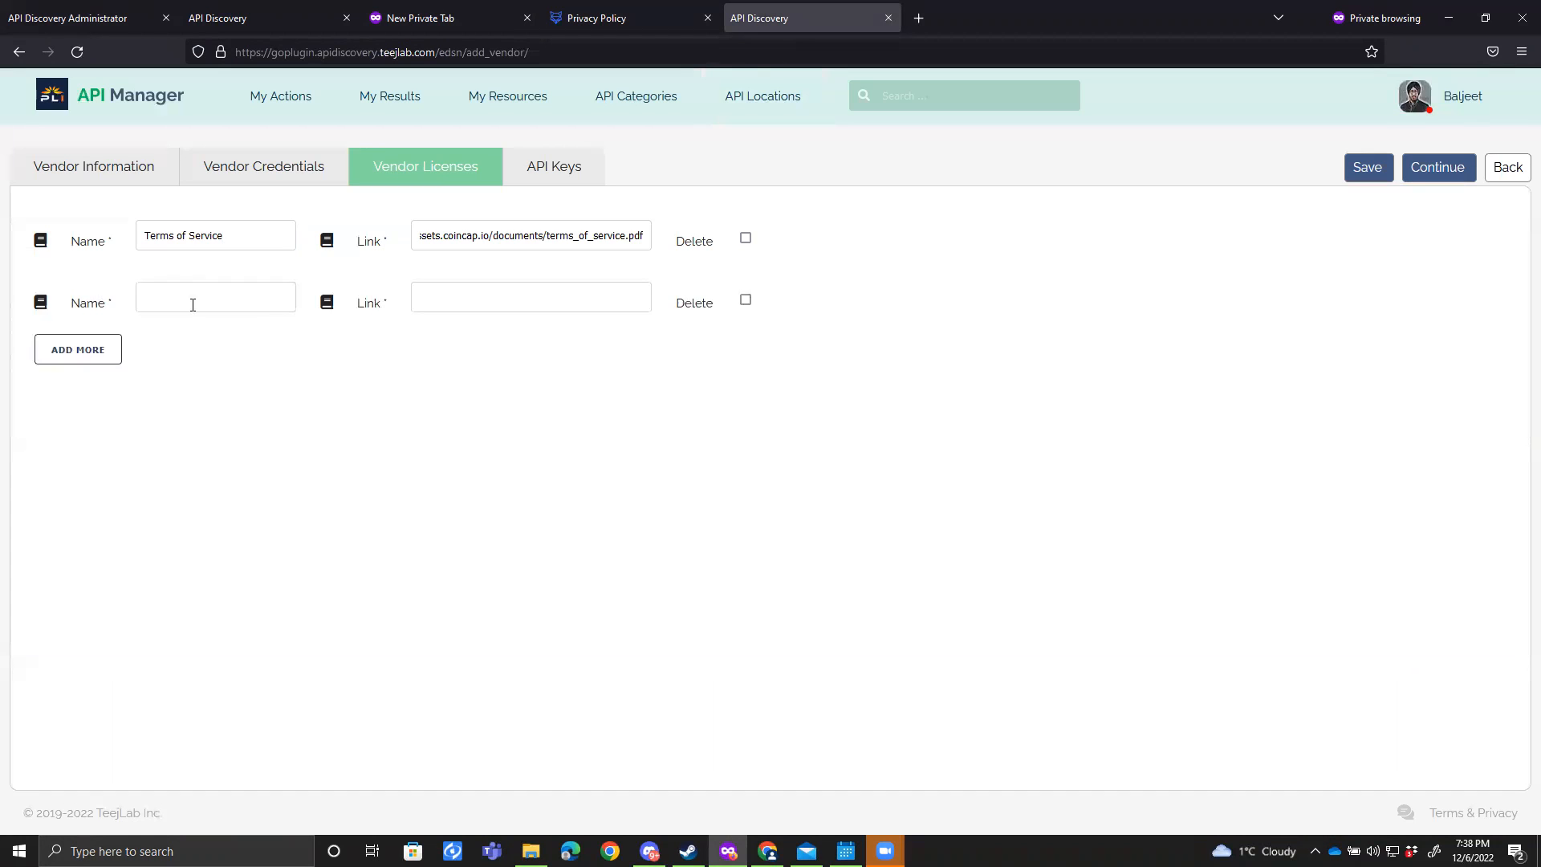
{"action": "left_click", "coordinate": [482, 309]}
{"action": "key", "text": "ctrl+v"}
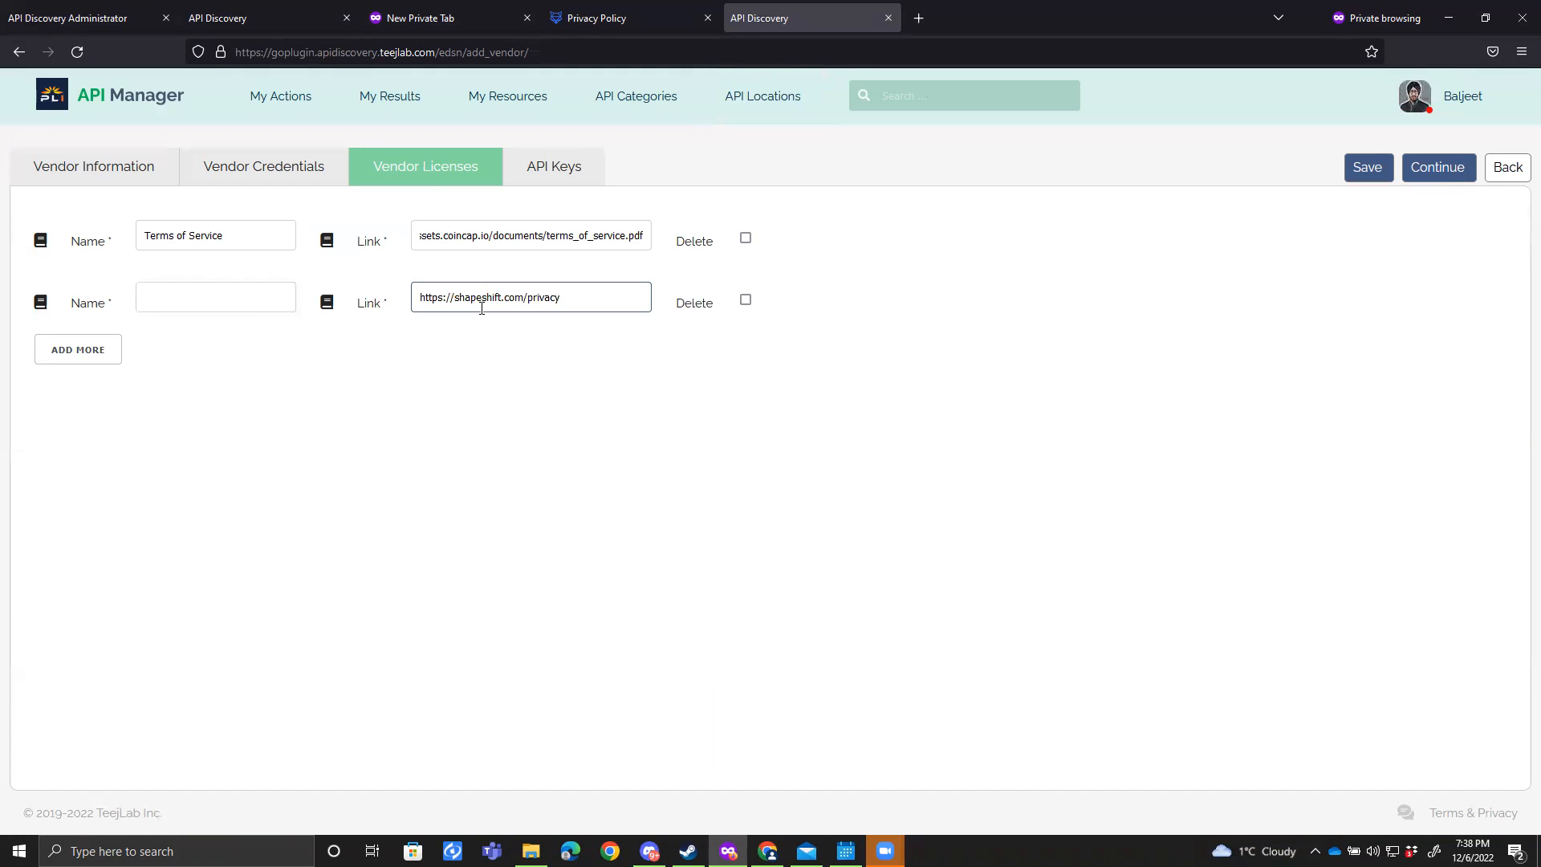
{"action": "left_click", "coordinate": [229, 310]}
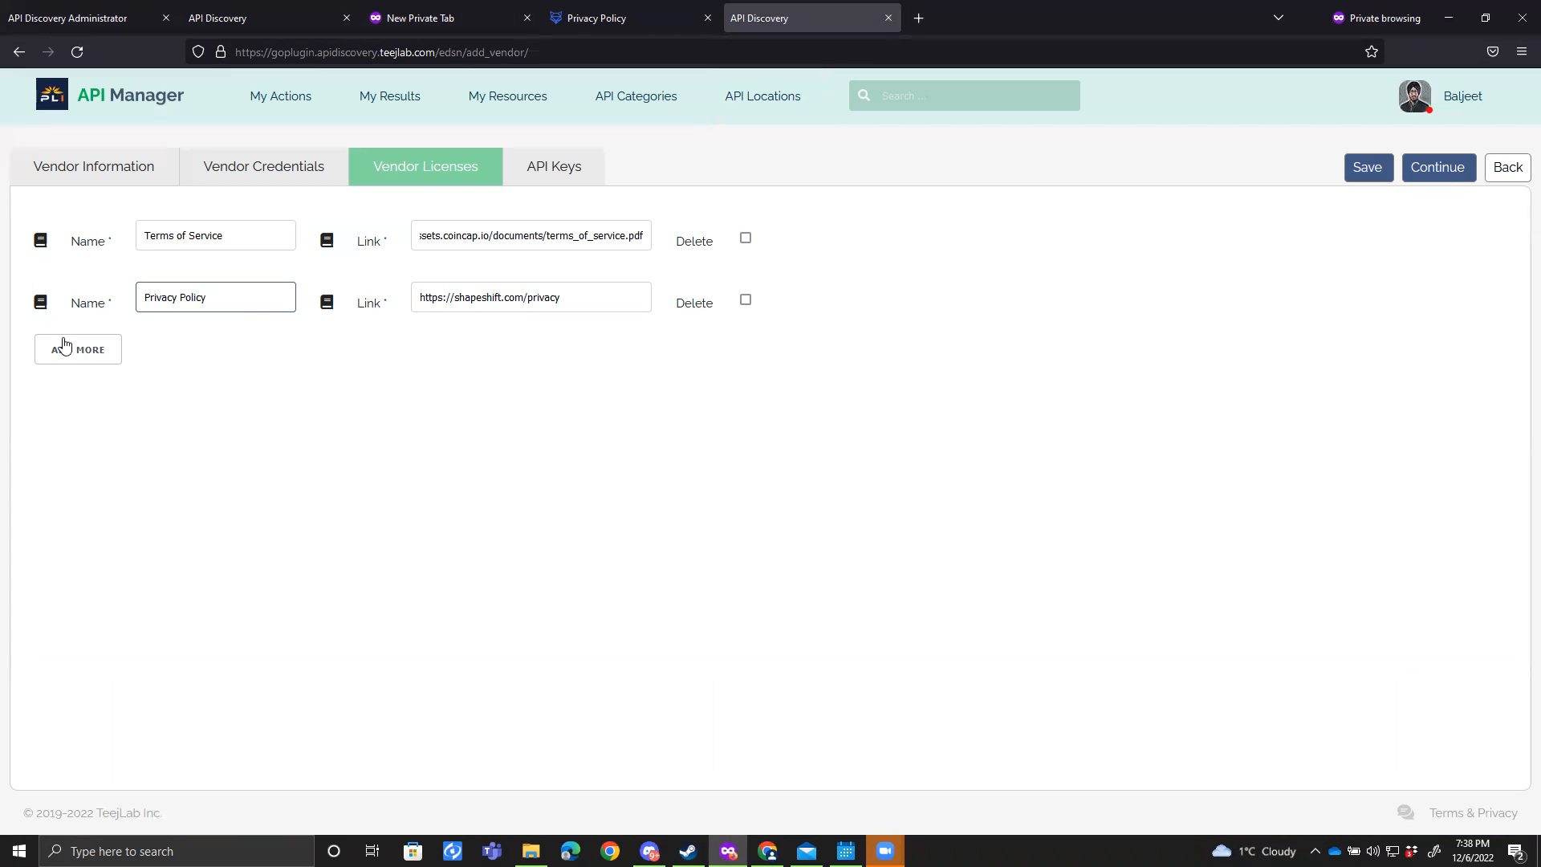
Step: Check the vendor's information, credentials, licenses and API keys, and continue to the new API form
{"action": "left_click", "coordinate": [72, 190]}
{"action": "left_click", "coordinate": [127, 164]}
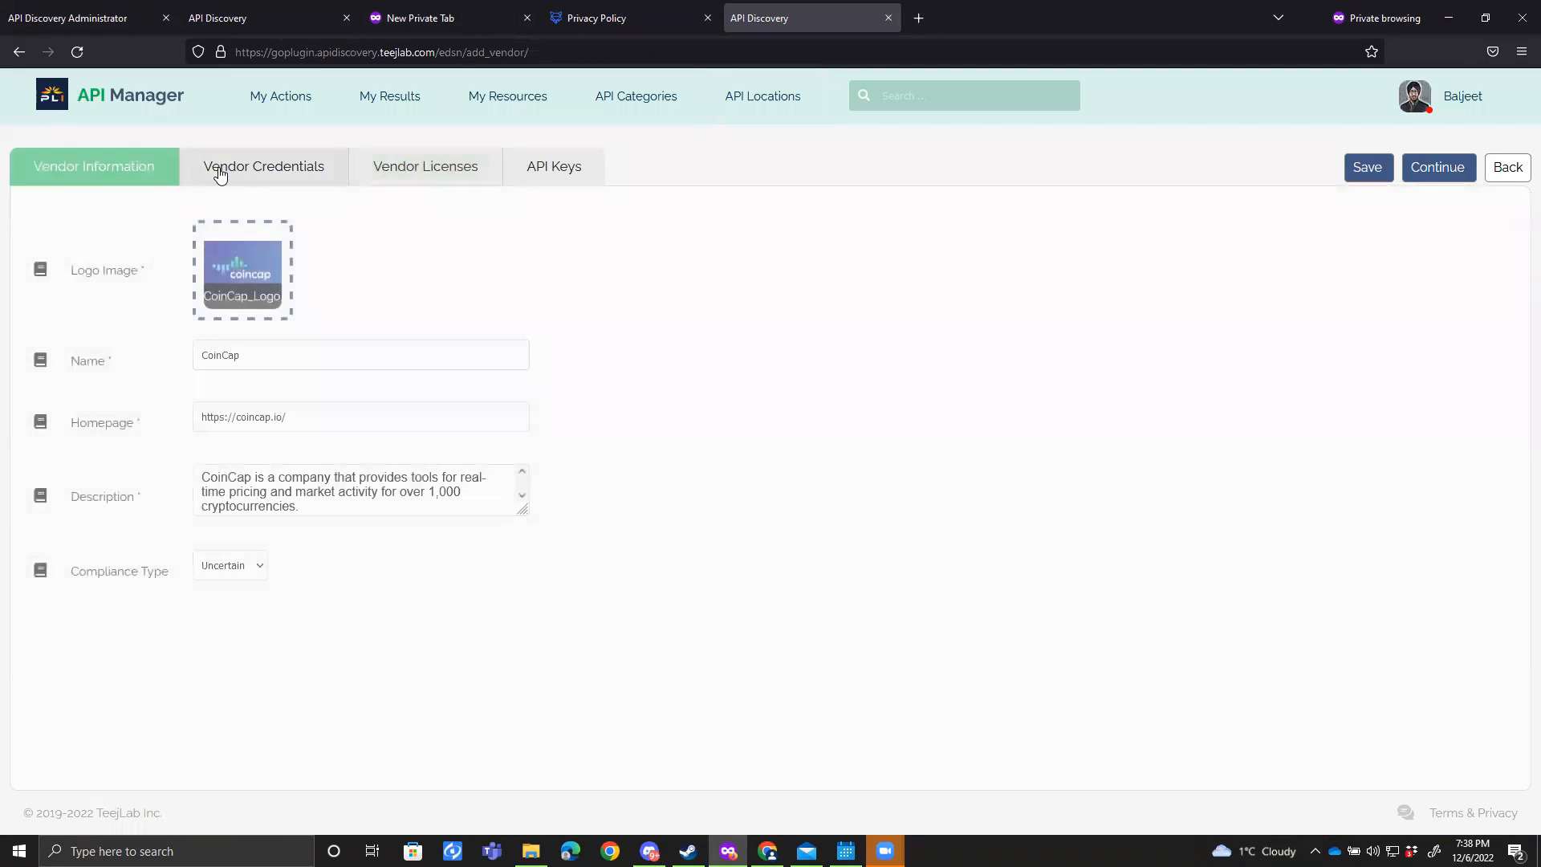
{"action": "left_click", "coordinate": [249, 169]}
{"action": "left_click", "coordinate": [440, 175]}
{"action": "left_click", "coordinate": [535, 166]}
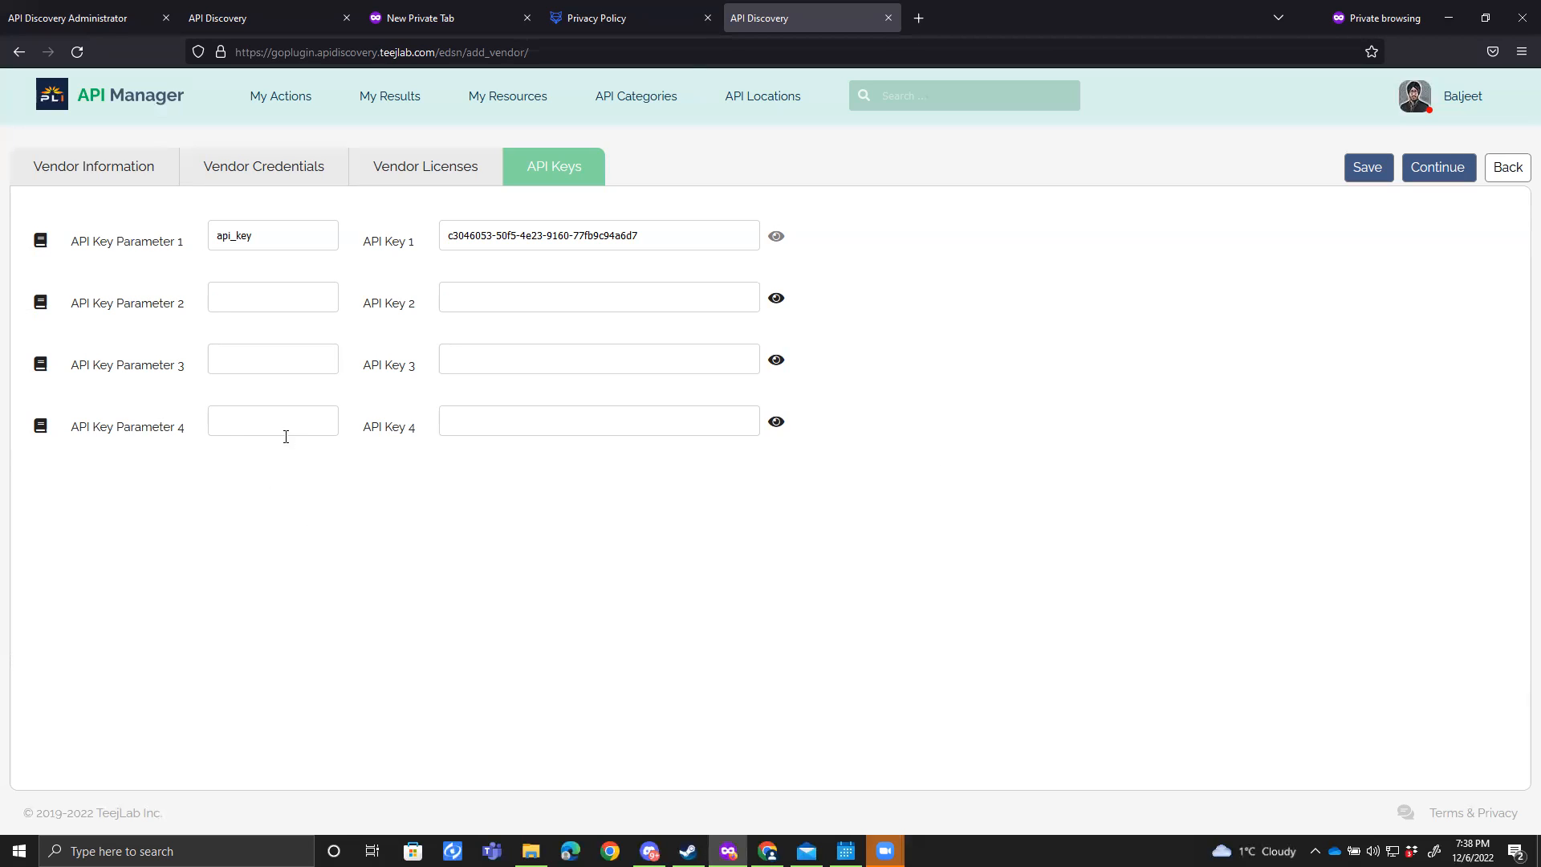
{"action": "left_click", "coordinate": [1435, 179]}
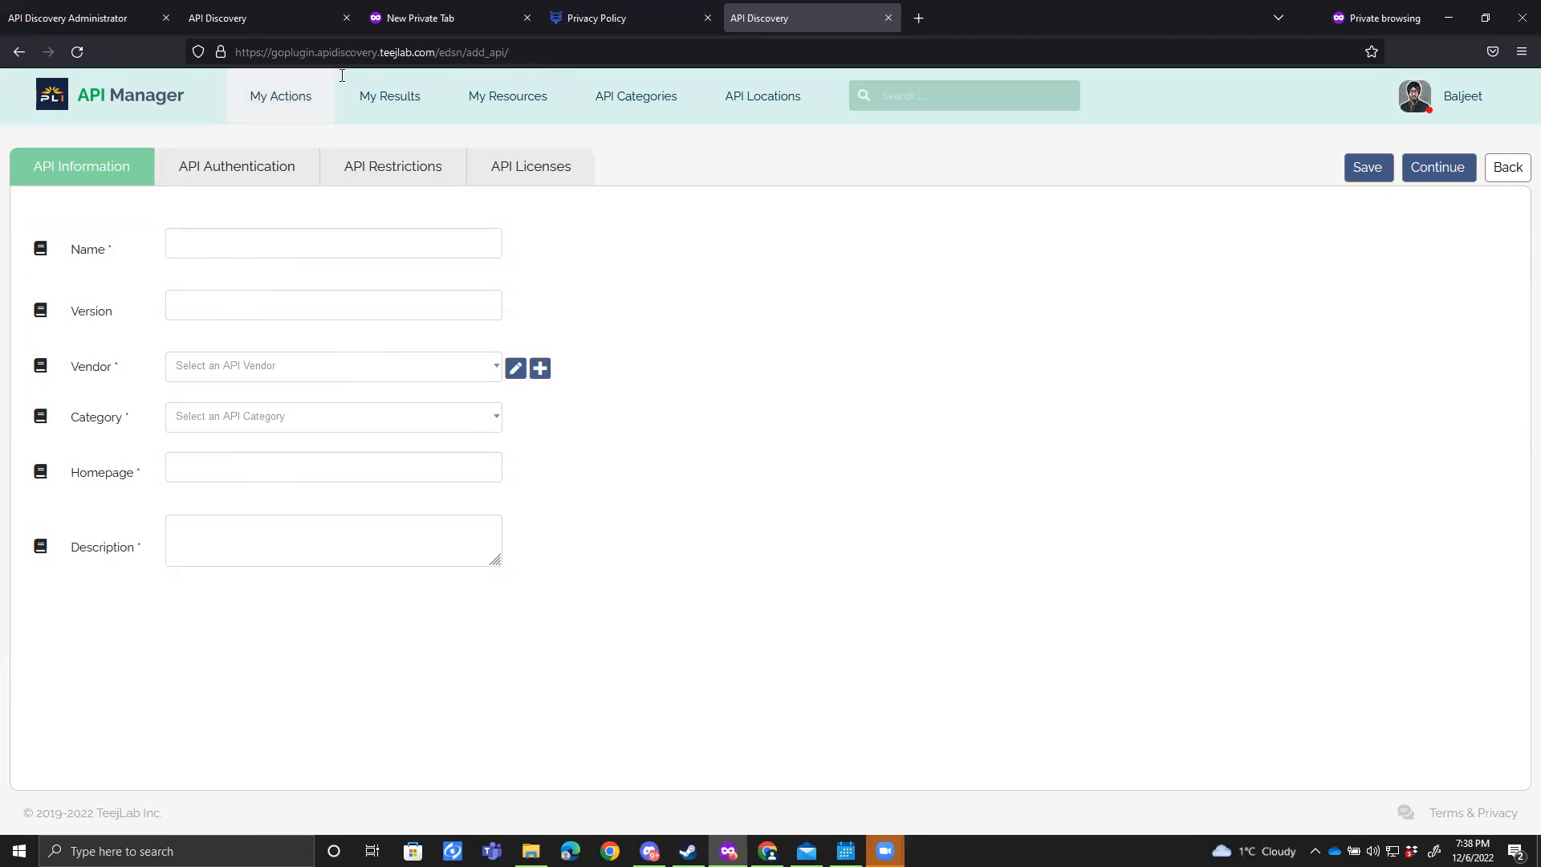
Step: Return the Privacy Policy page to coincap.io and name the new API Markets API
{"action": "left_click", "coordinate": [576, 22]}
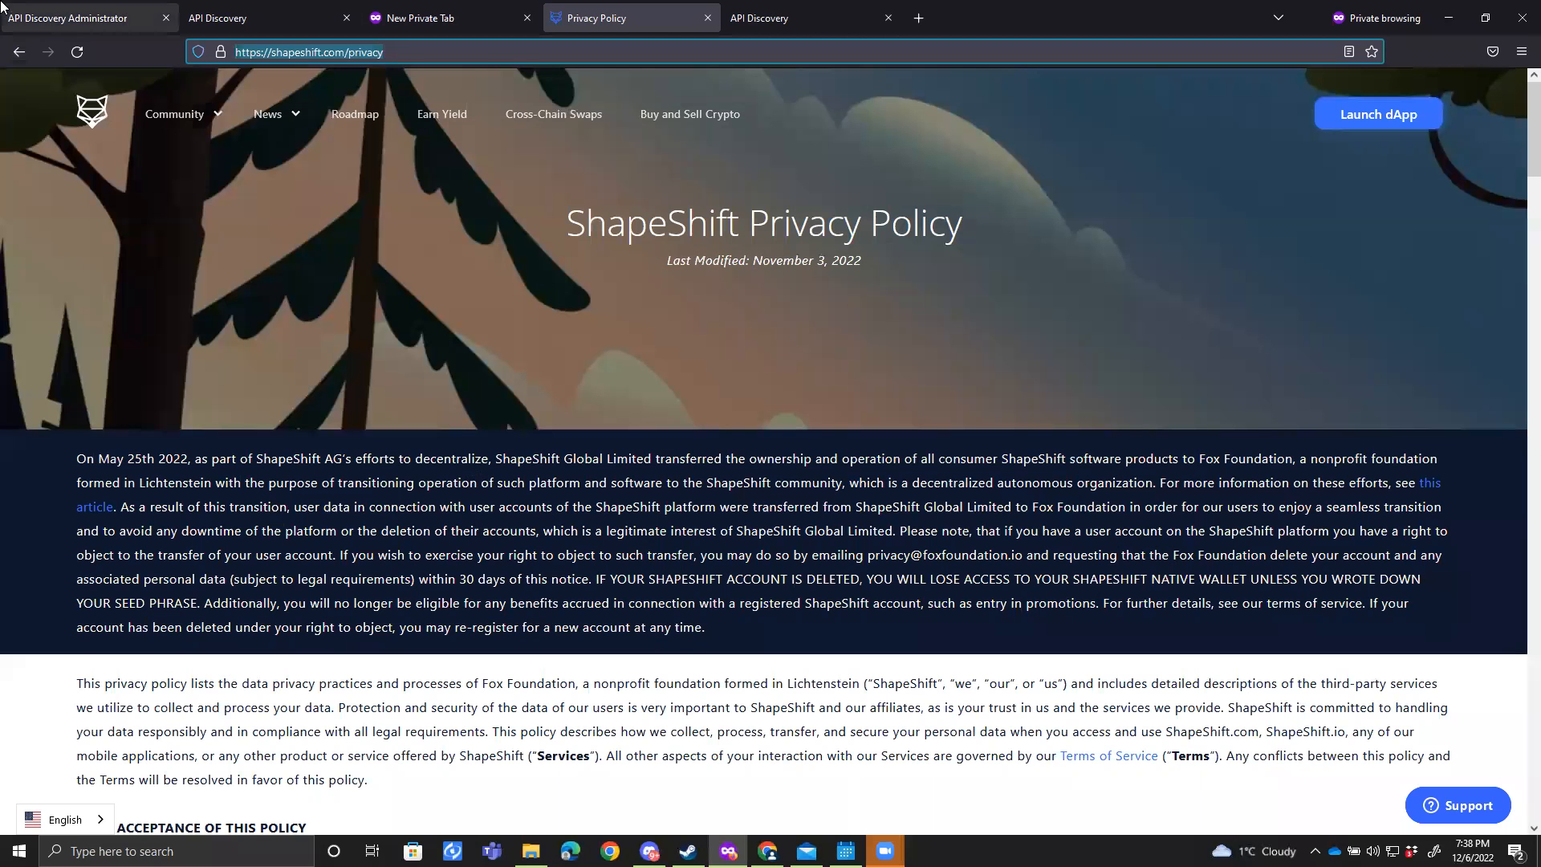
{"action": "left_click", "coordinate": [19, 52]}
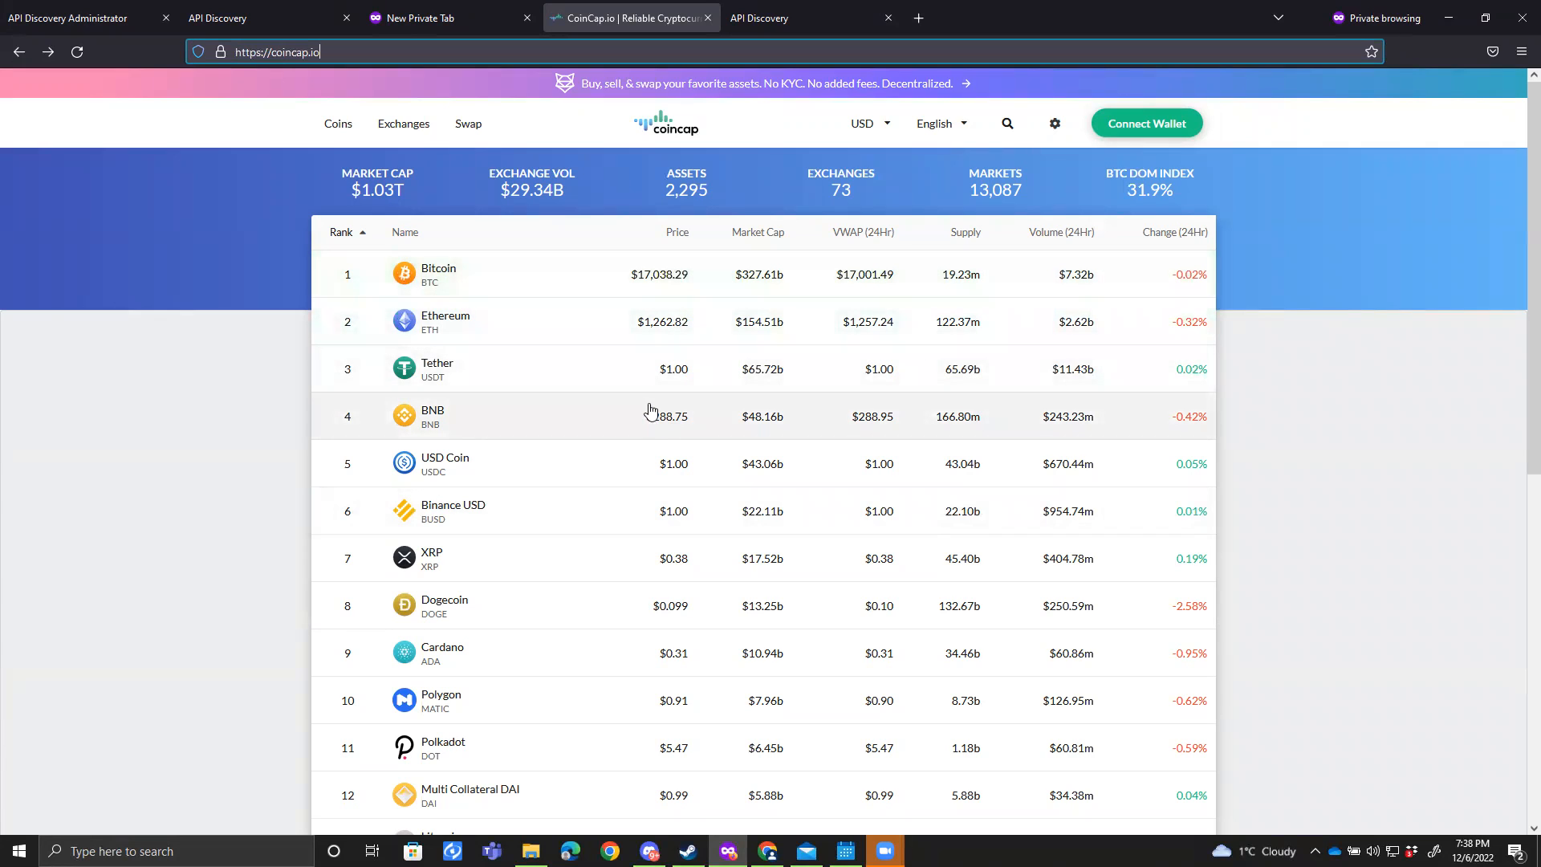
{"action": "key", "text": "ctrl+Tab"}
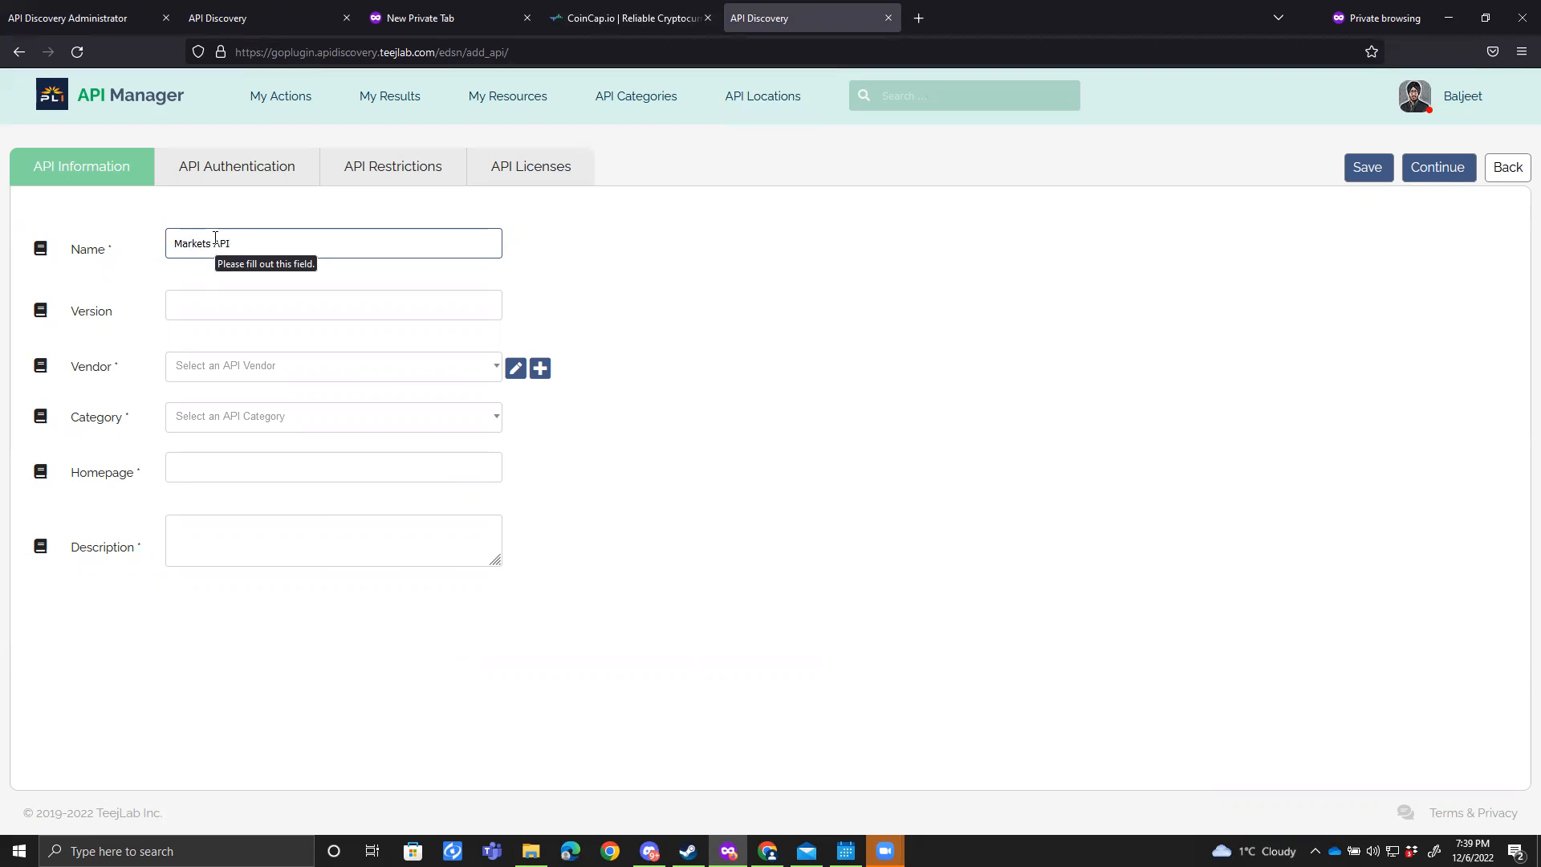
Step: Set the API's version to v2, taken from the CoinCap markets URL in the request e-mail
{"action": "left_click", "coordinate": [221, 303]}
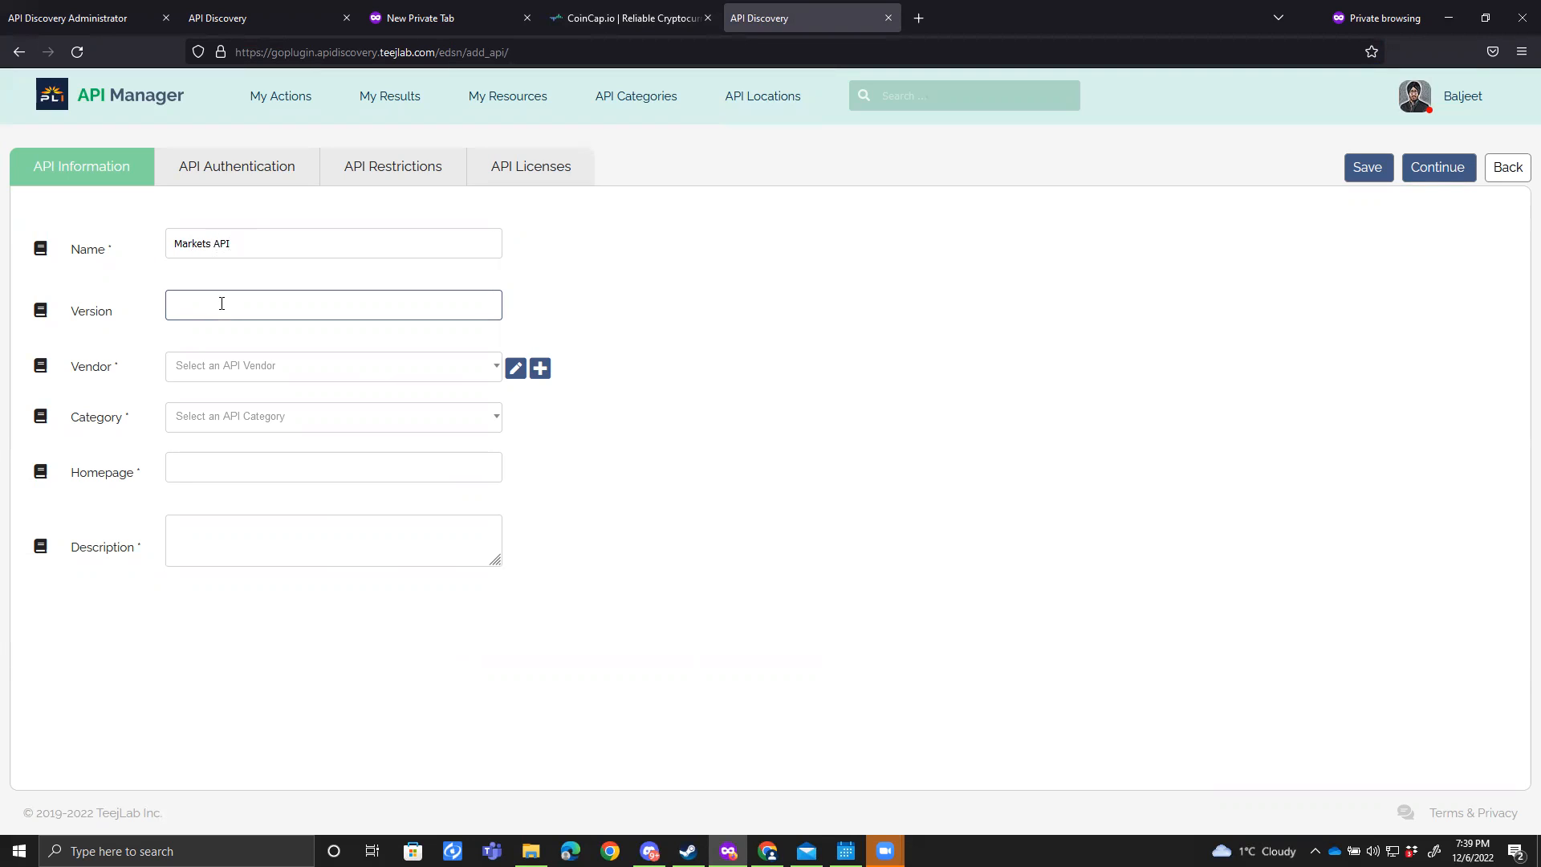
{"action": "key", "text": "alt+Tab"}
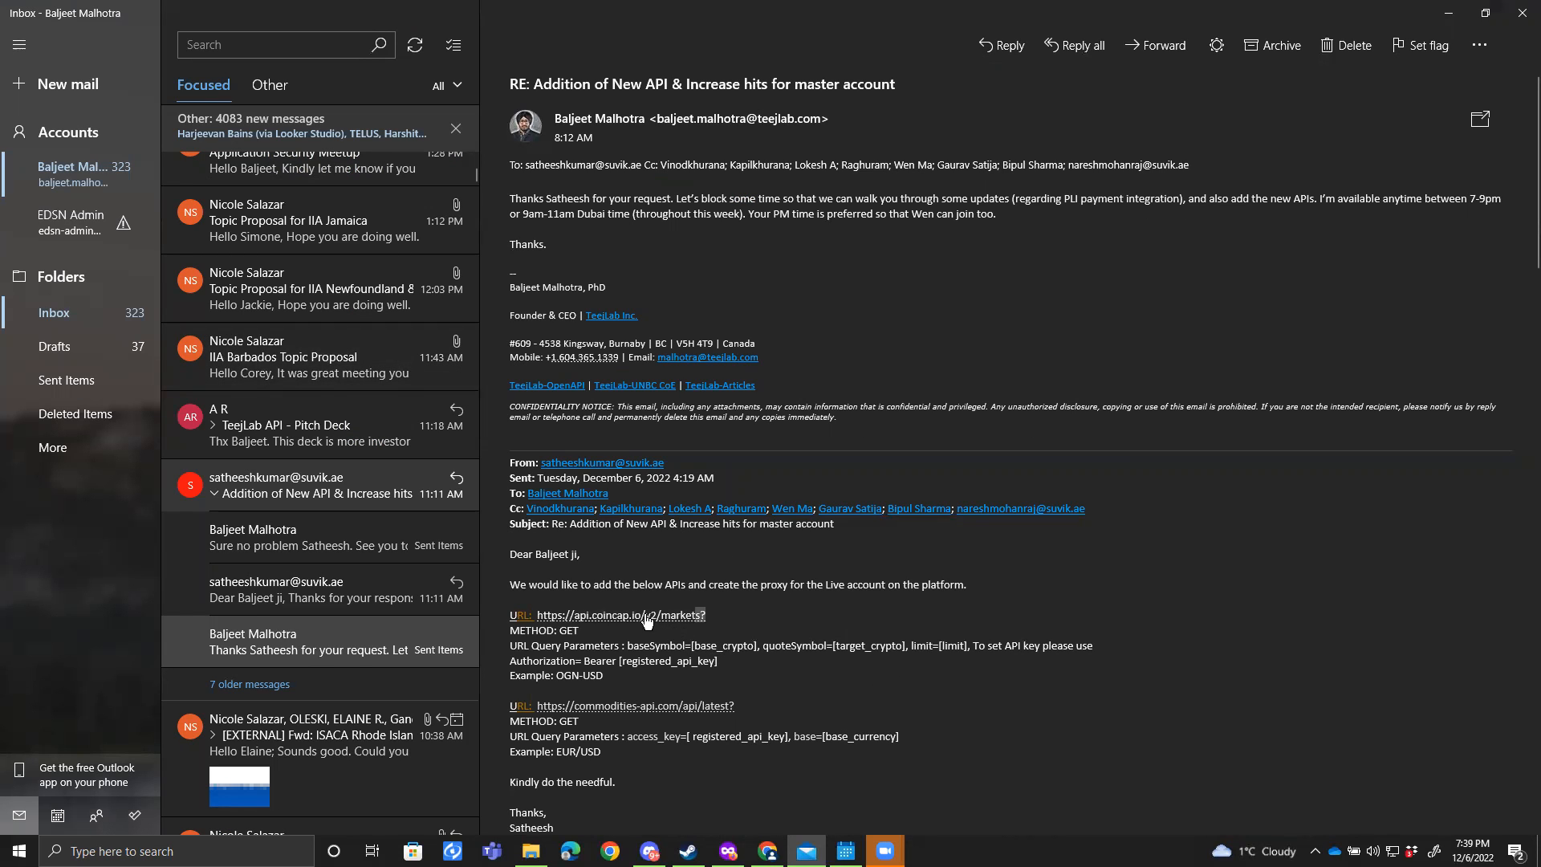
{"action": "key", "text": "alt+Tab"}
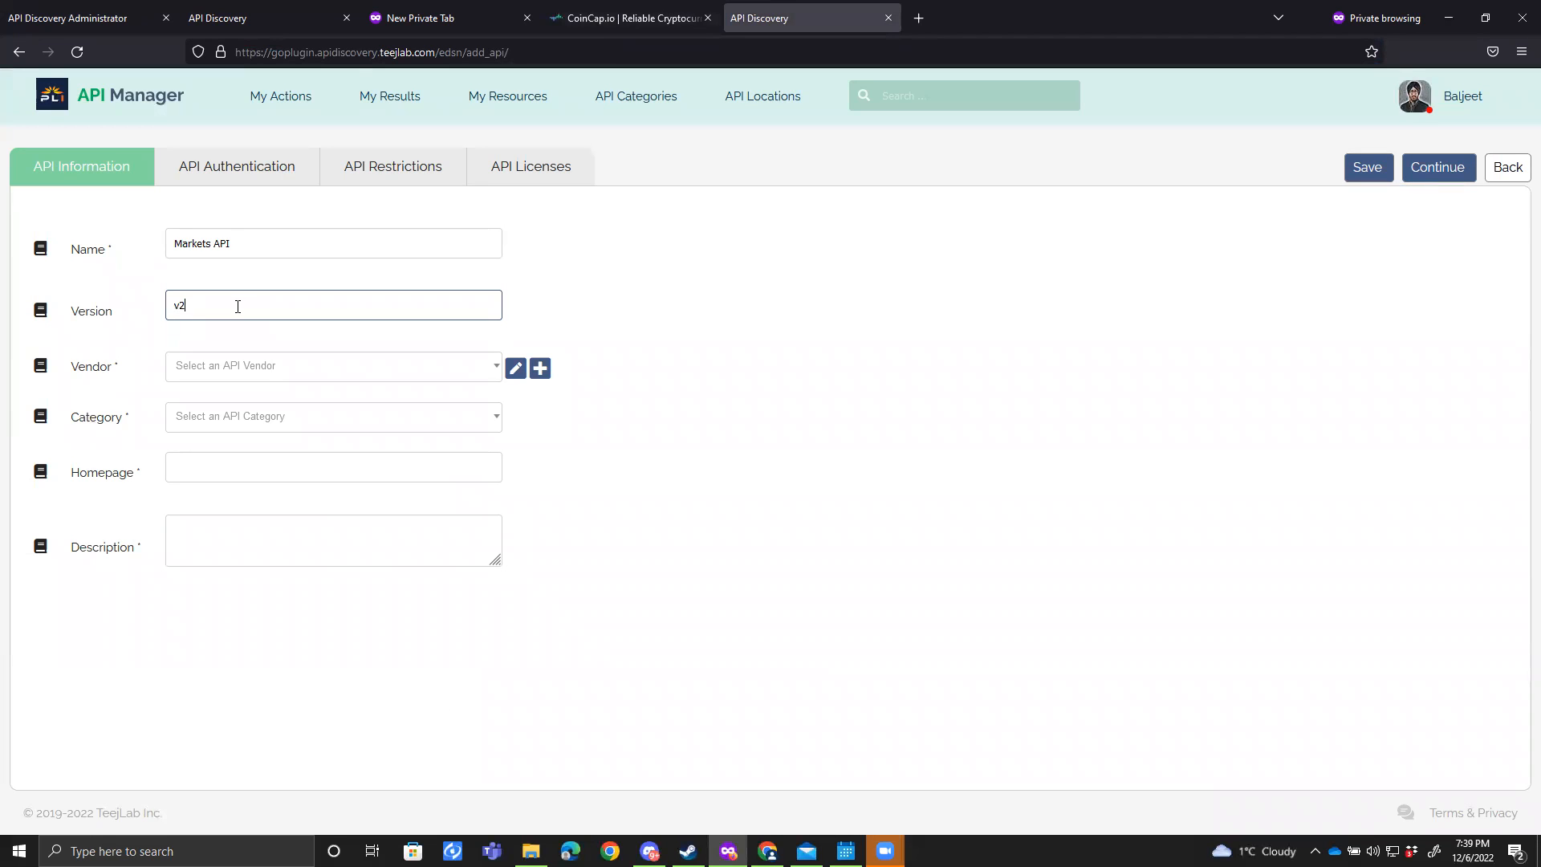
Step: Select CoinCap as the vendor of the new API
{"action": "left_click", "coordinate": [267, 371]}
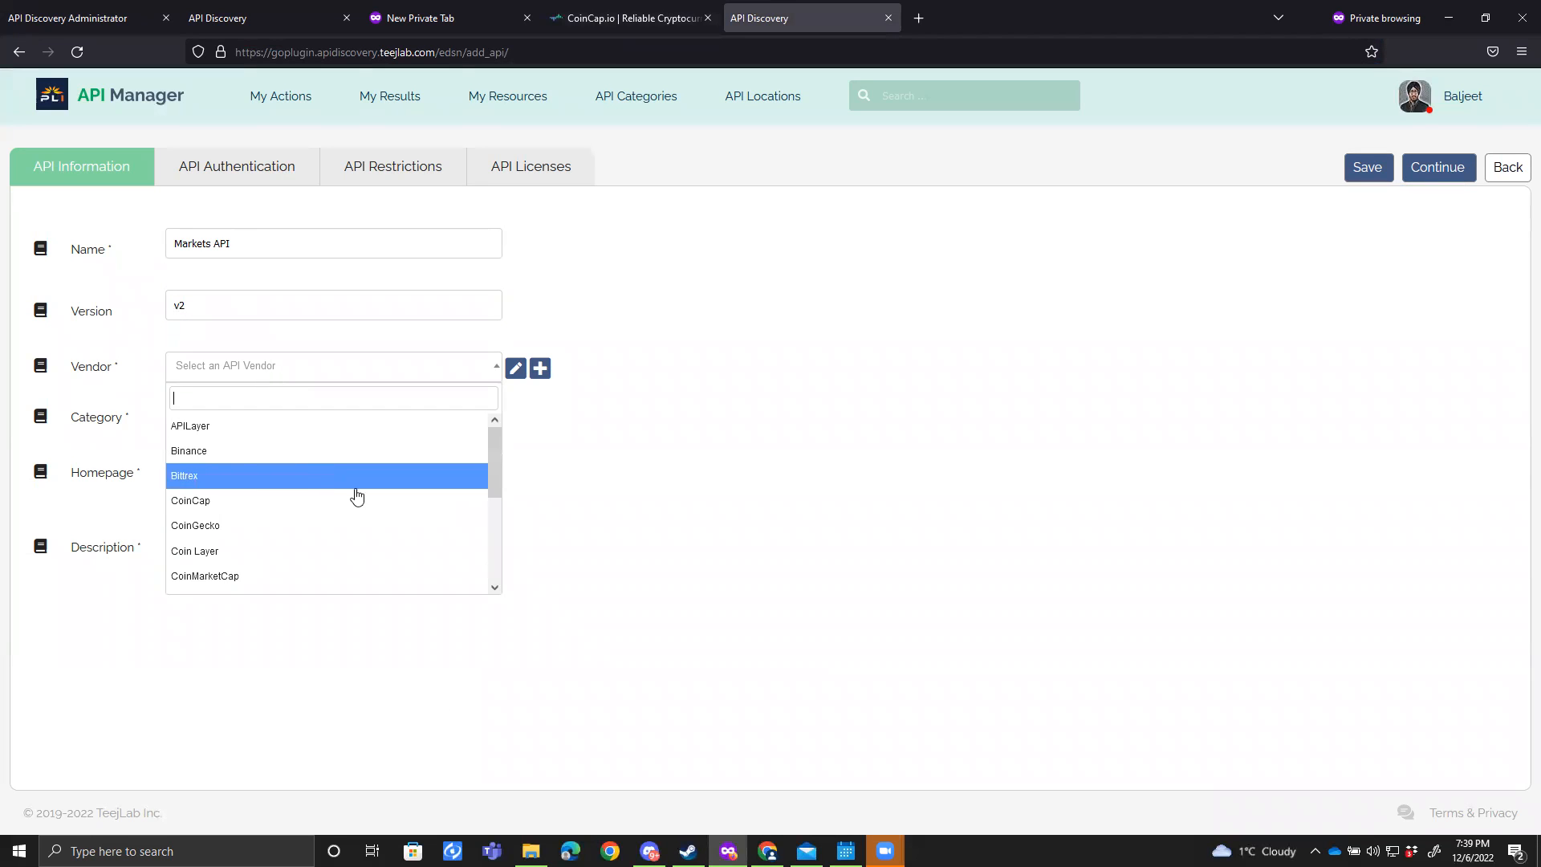
{"action": "scroll", "coordinate": [490, 465], "scroll_direction": "down", "scroll_amount": 1}
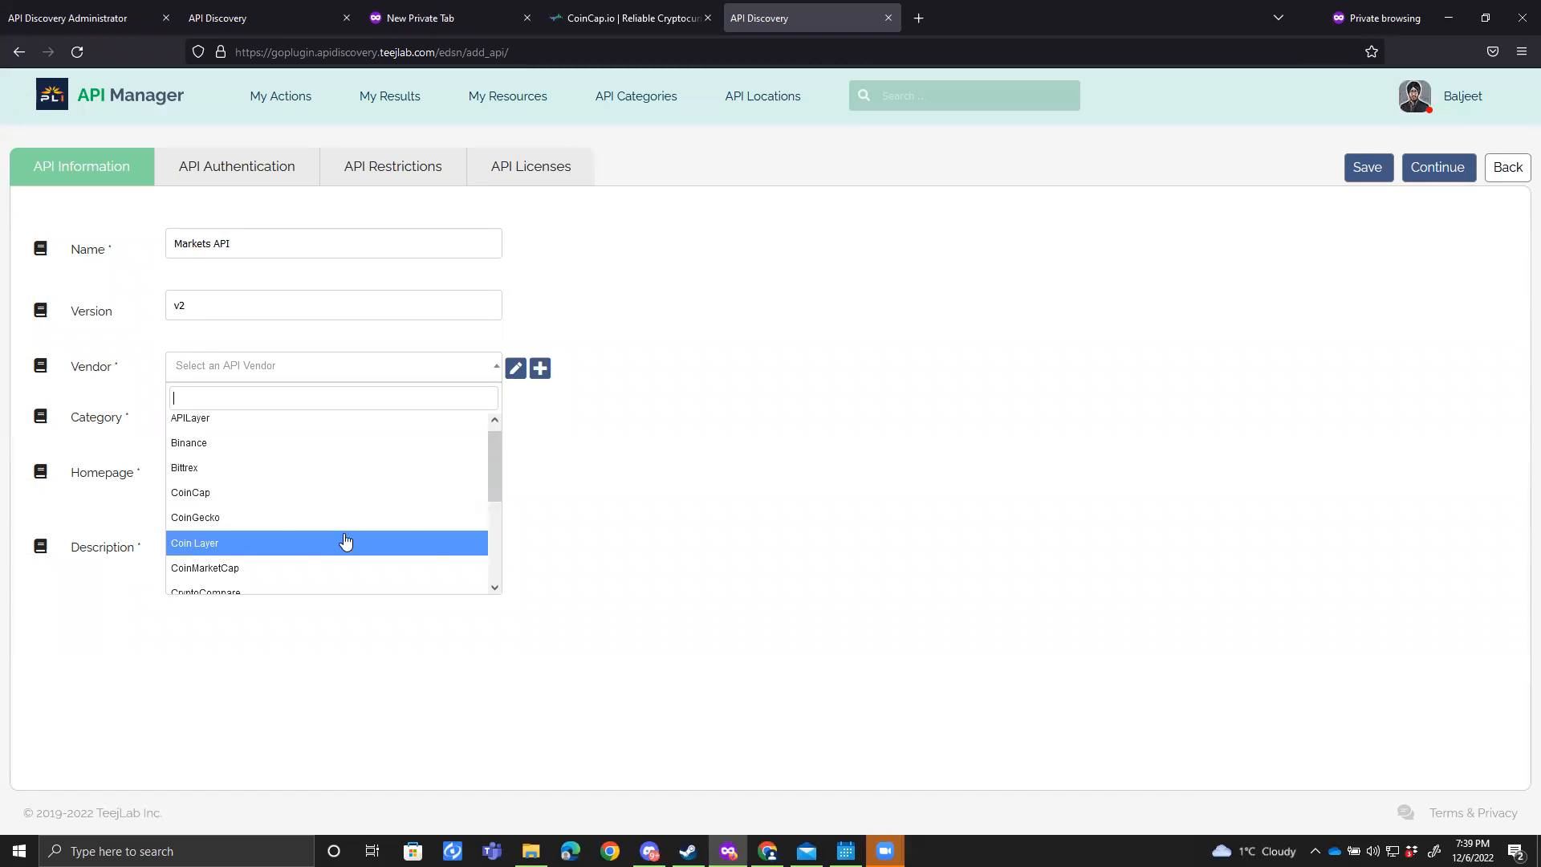
{"action": "mouse_move", "coordinate": [491, 473]}
{"action": "left_mouse_down"}
{"action": "mouse_move", "coordinate": [508, 572]}
{"action": "mouse_move", "coordinate": [510, 481]}
{"action": "left_mouse_up"}
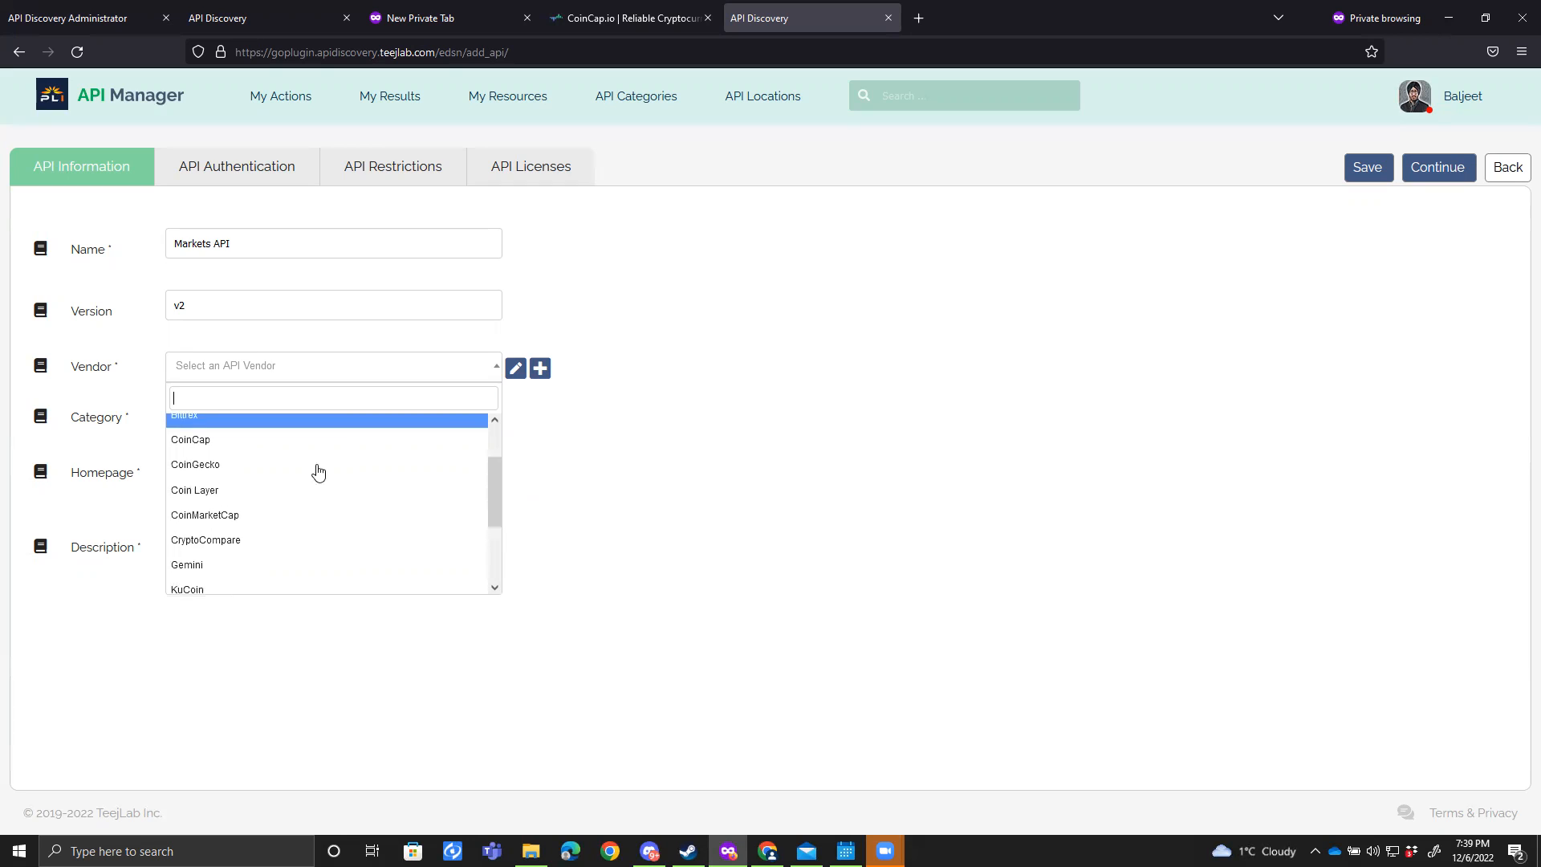
{"action": "left_click", "coordinate": [197, 438]}
Step: Set the new API's category to A - GoPlugin Recommendation
{"action": "left_click", "coordinate": [206, 420]}
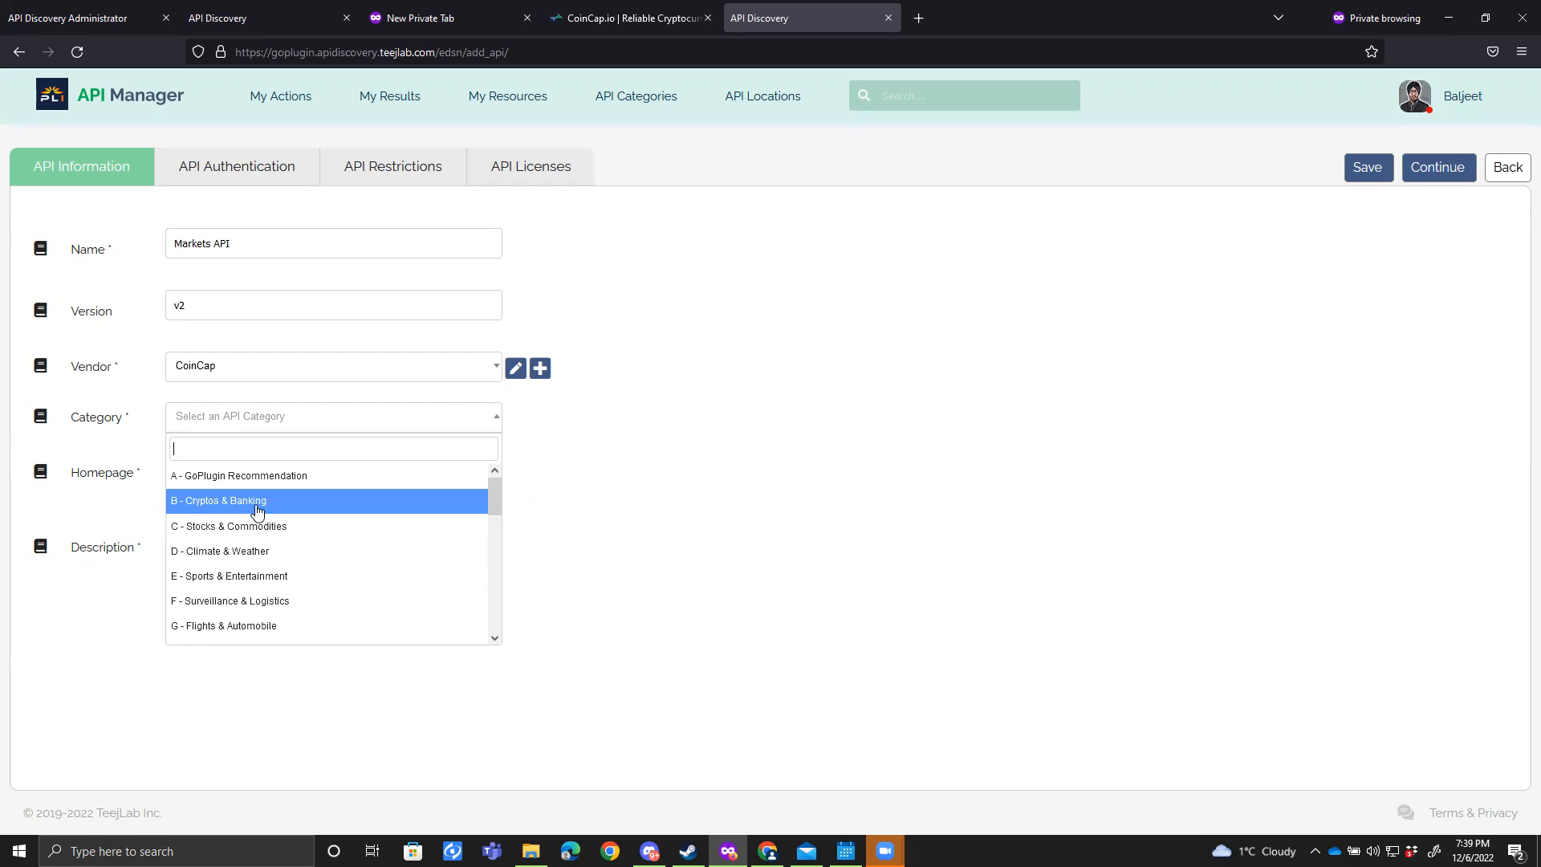
{"action": "left_click", "coordinate": [202, 487]}
{"action": "left_click", "coordinate": [221, 477]}
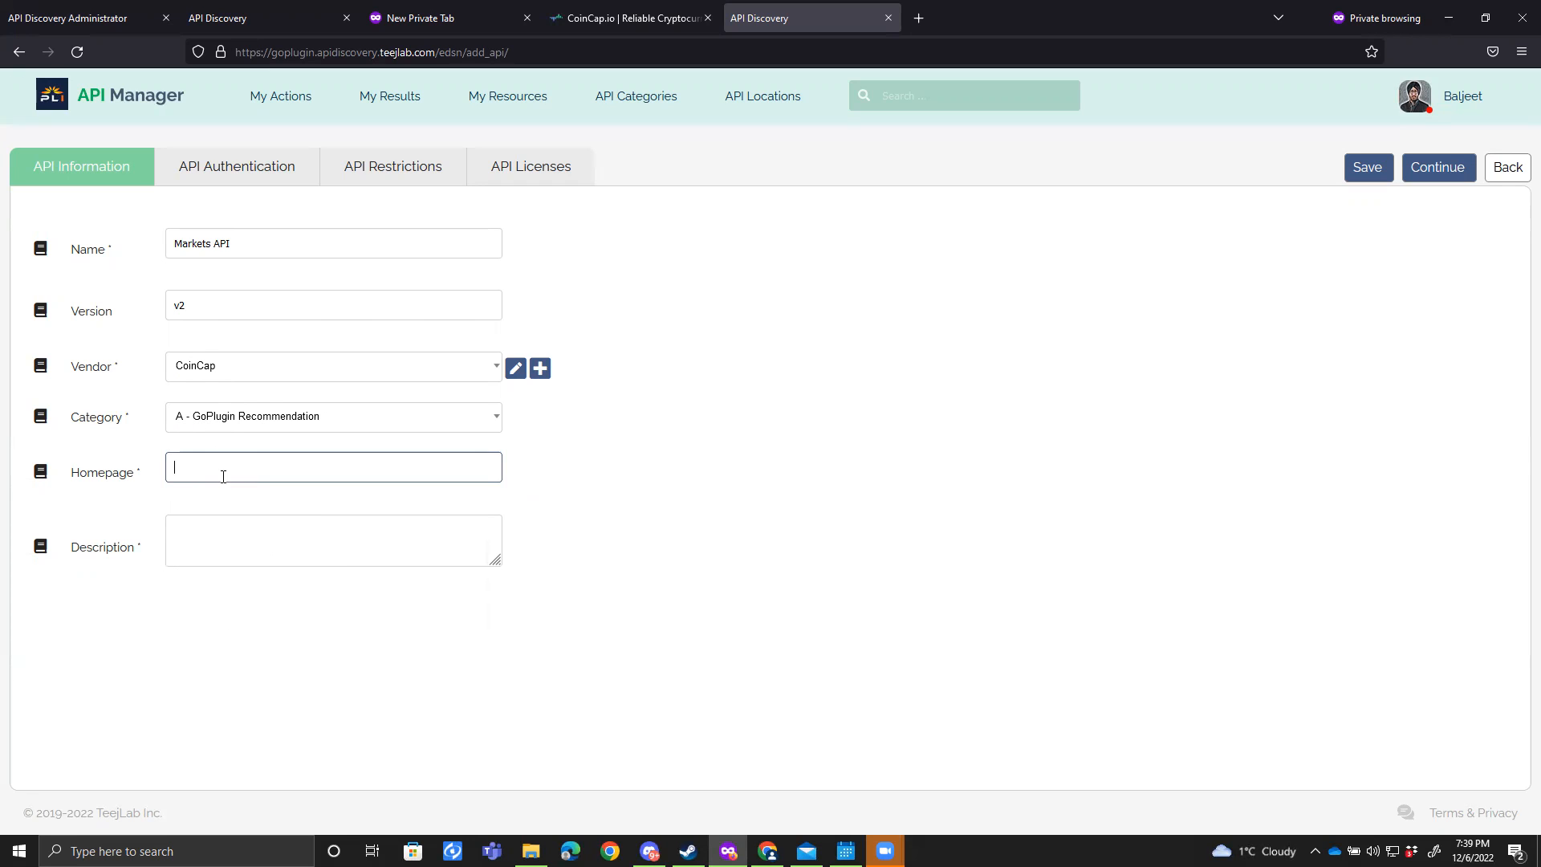
{"action": "left_click", "coordinate": [614, 18]}
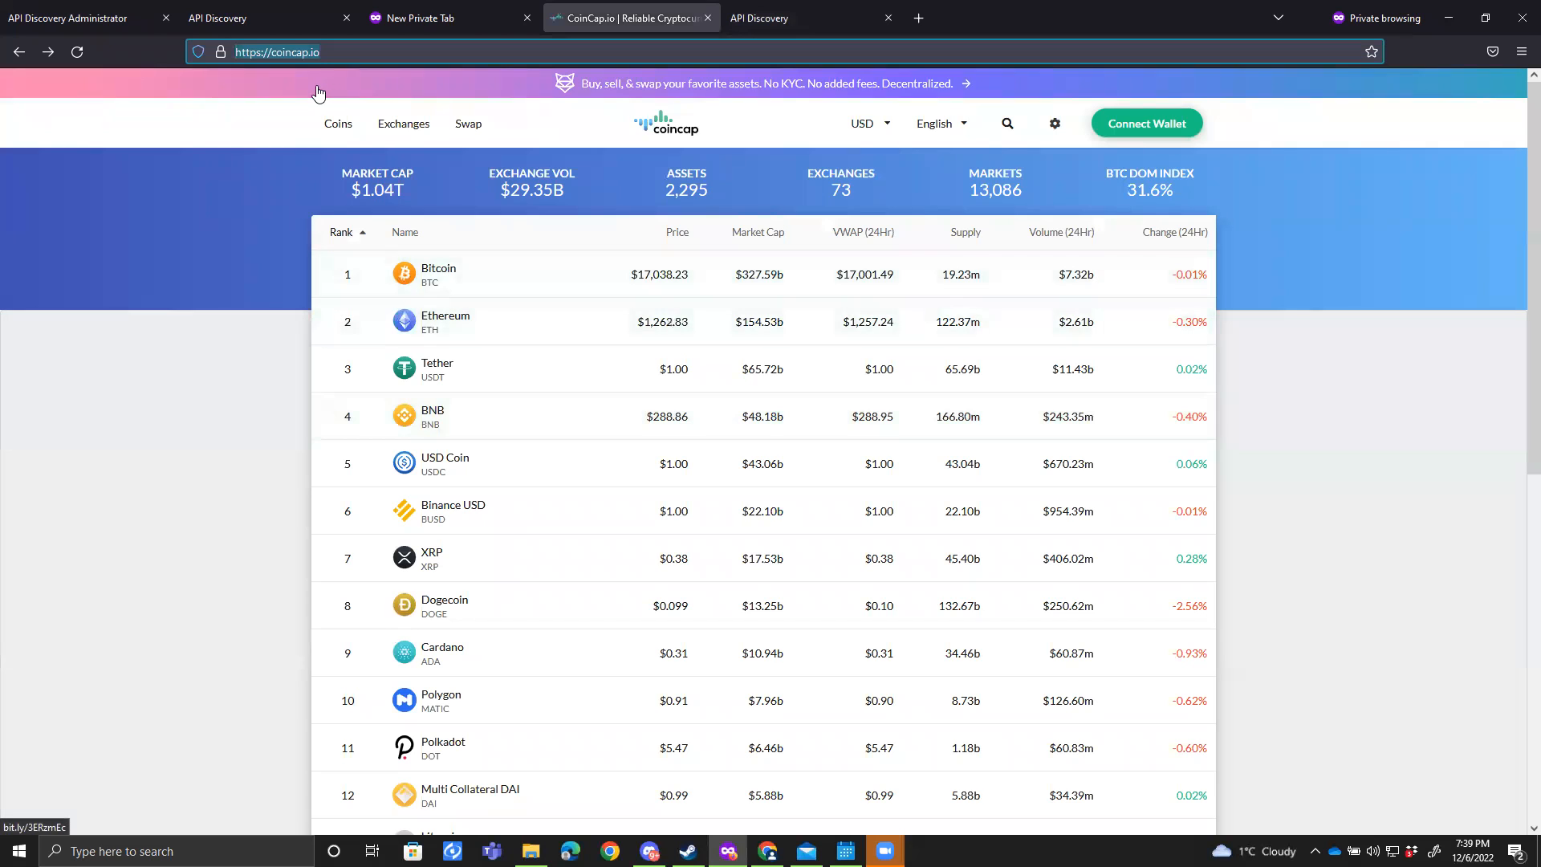
{"action": "left_click", "coordinate": [784, 27]}
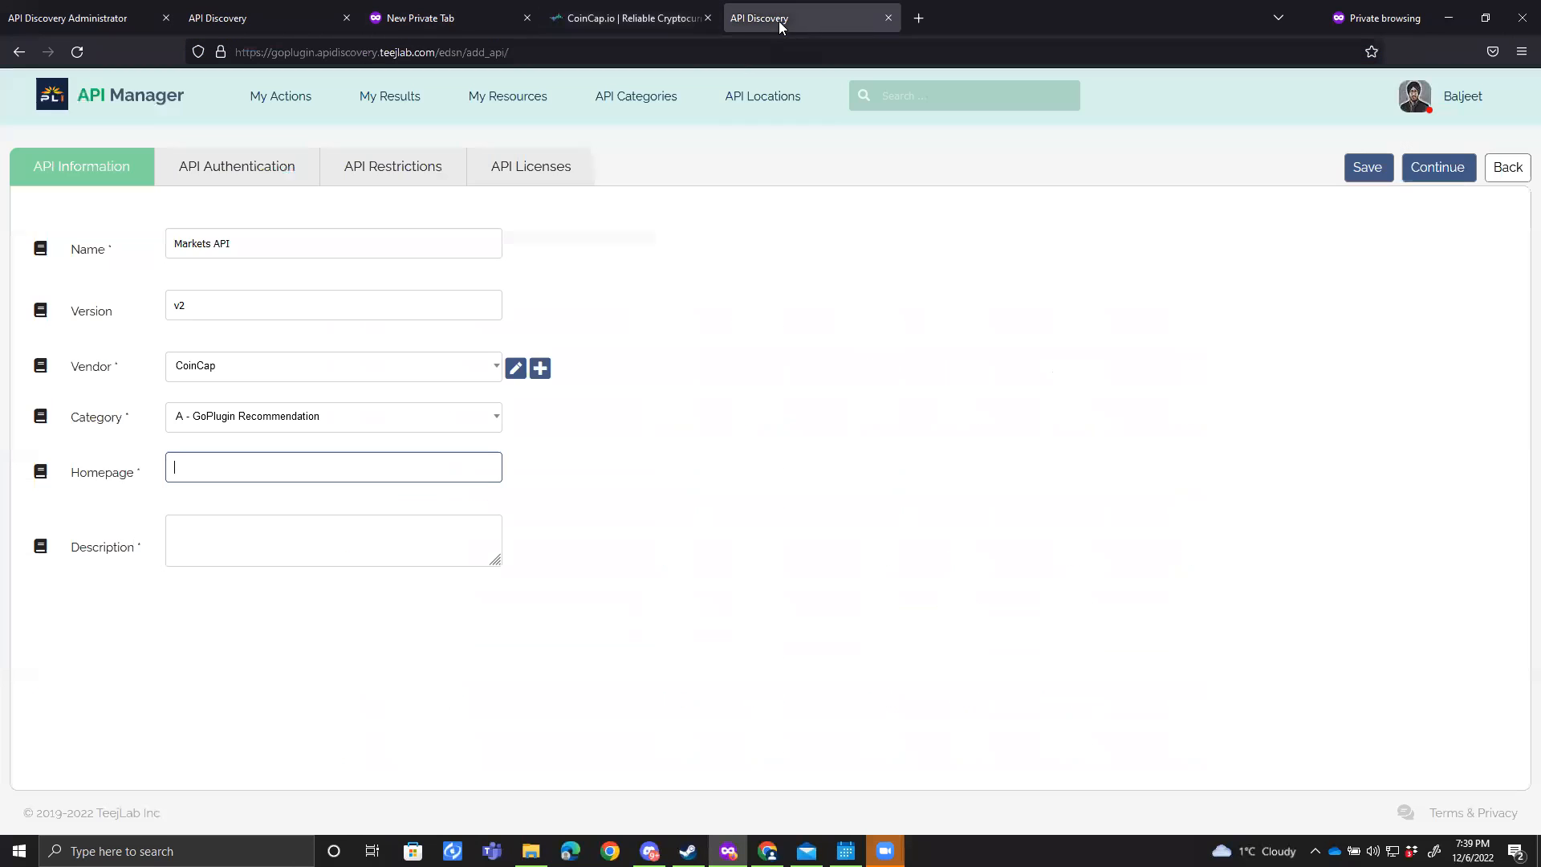
{"action": "type", "text": "https://coincap.io/"}
Step: Open CoinCap's API documentation through the Our API link in the footer of coincap.io
{"action": "left_click", "coordinate": [616, 19]}
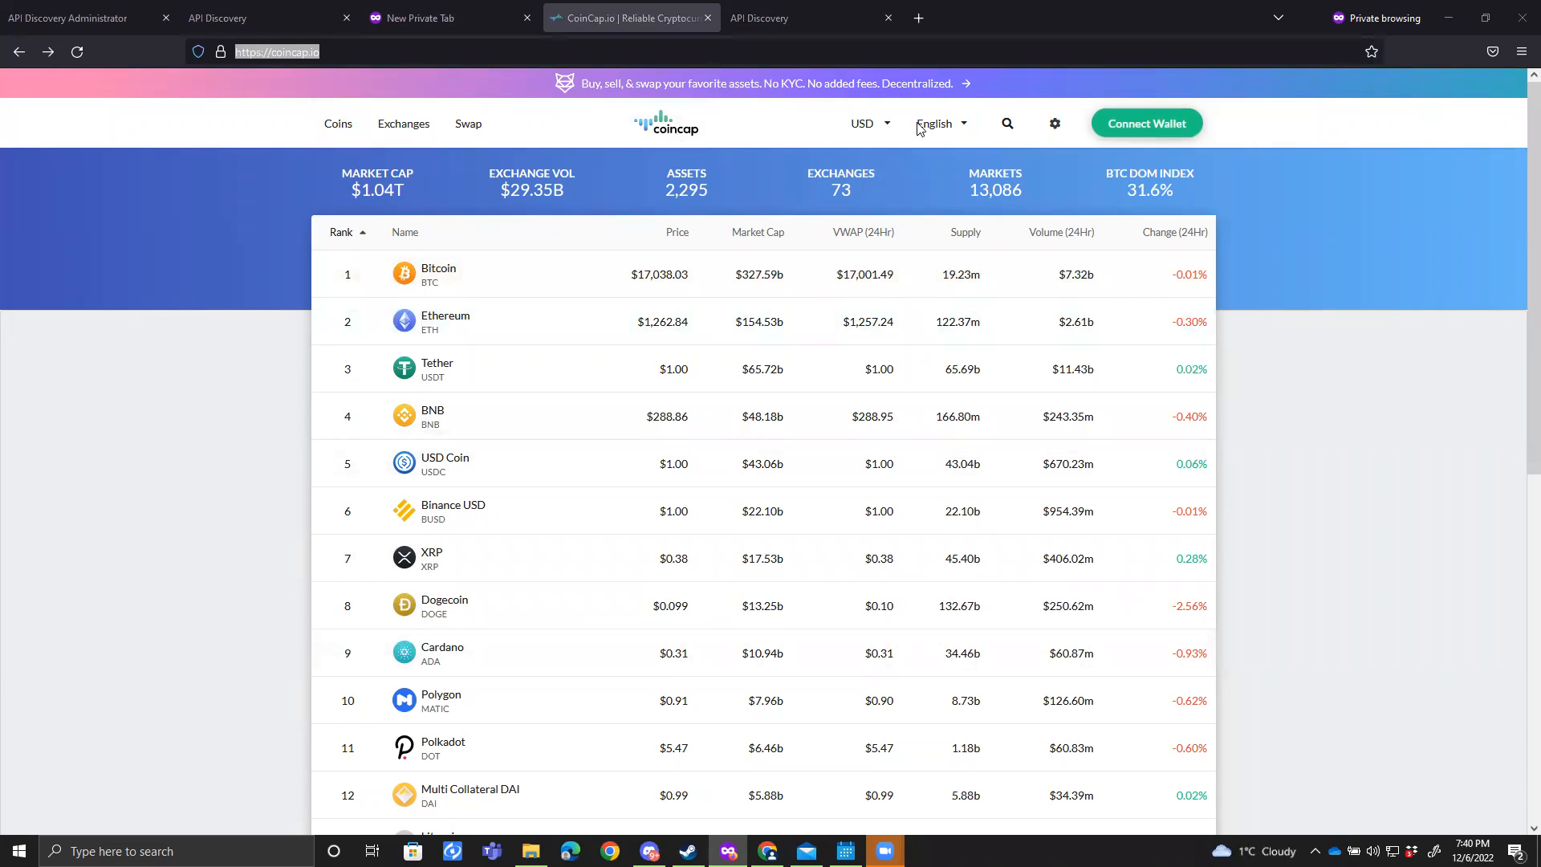
{"action": "left_click", "coordinate": [346, 132]}
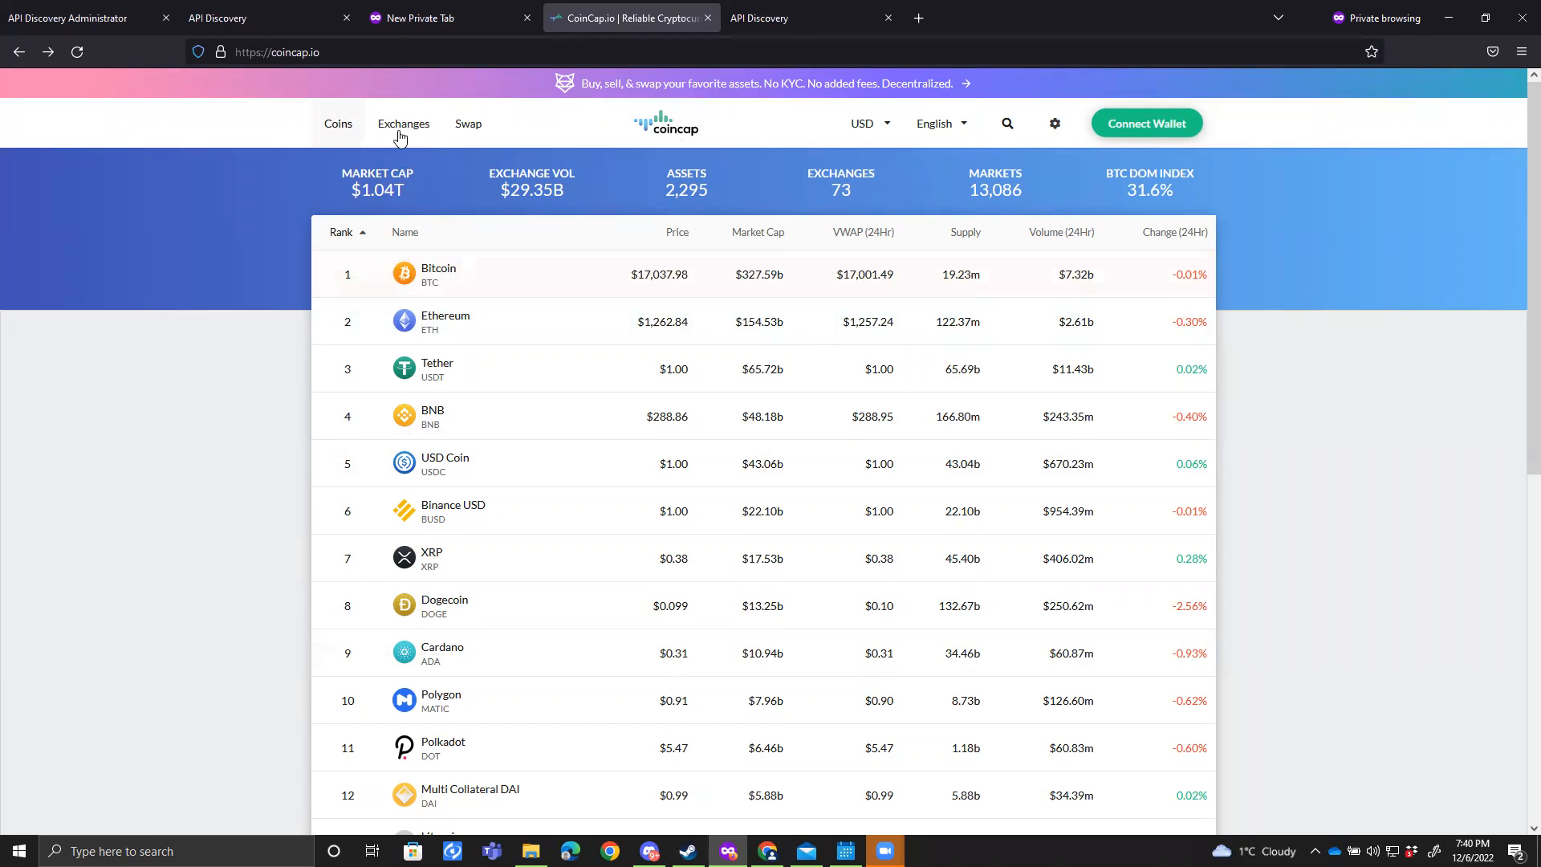
{"action": "scroll", "coordinate": [880, 506], "scroll_direction": "down", "scroll_amount": 8}
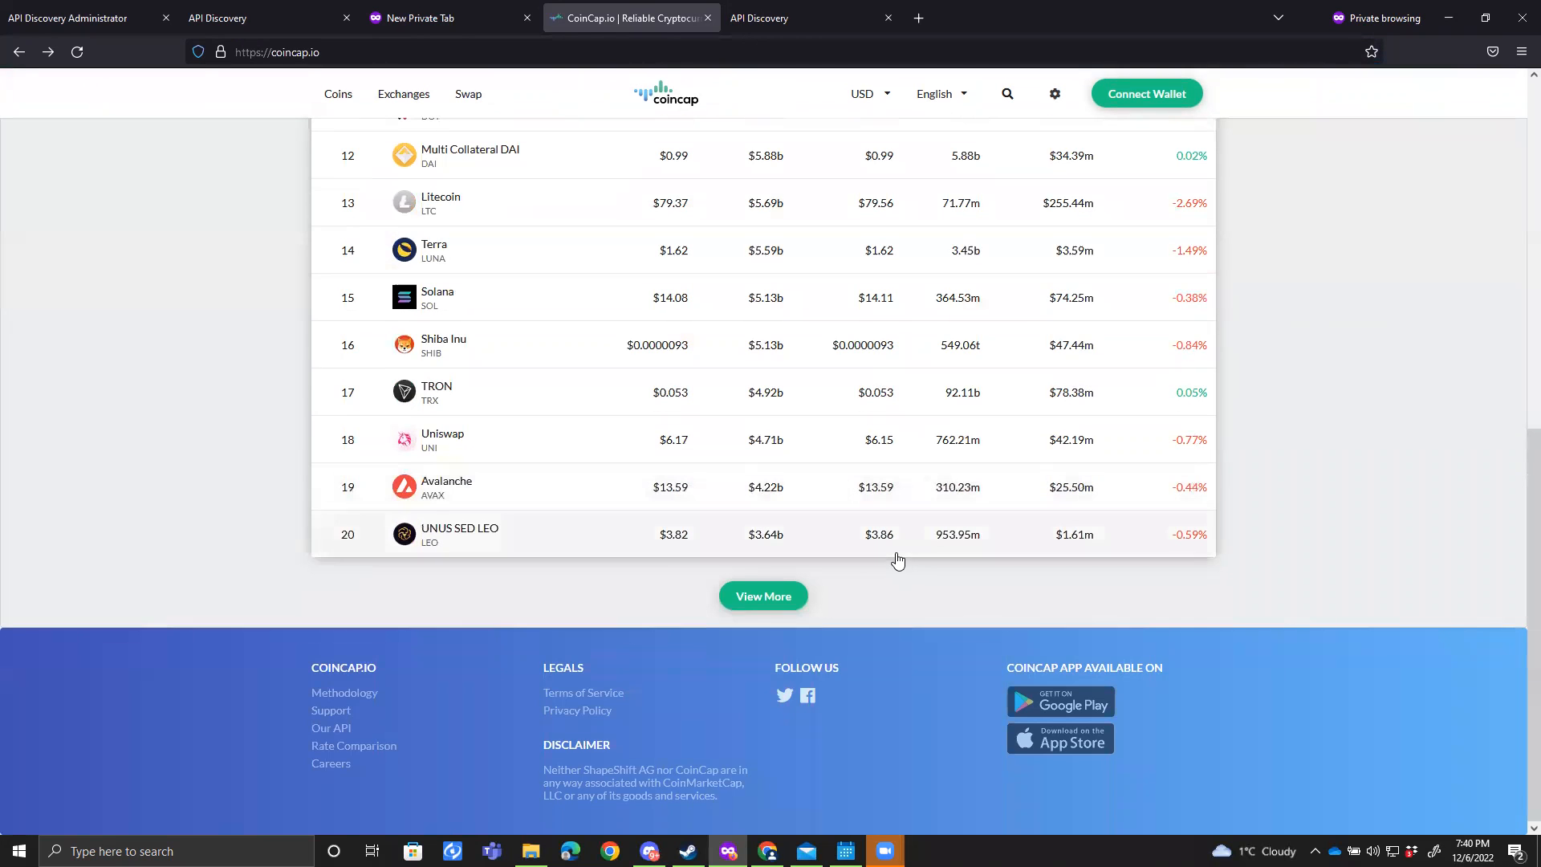
{"action": "left_click", "coordinate": [333, 730]}
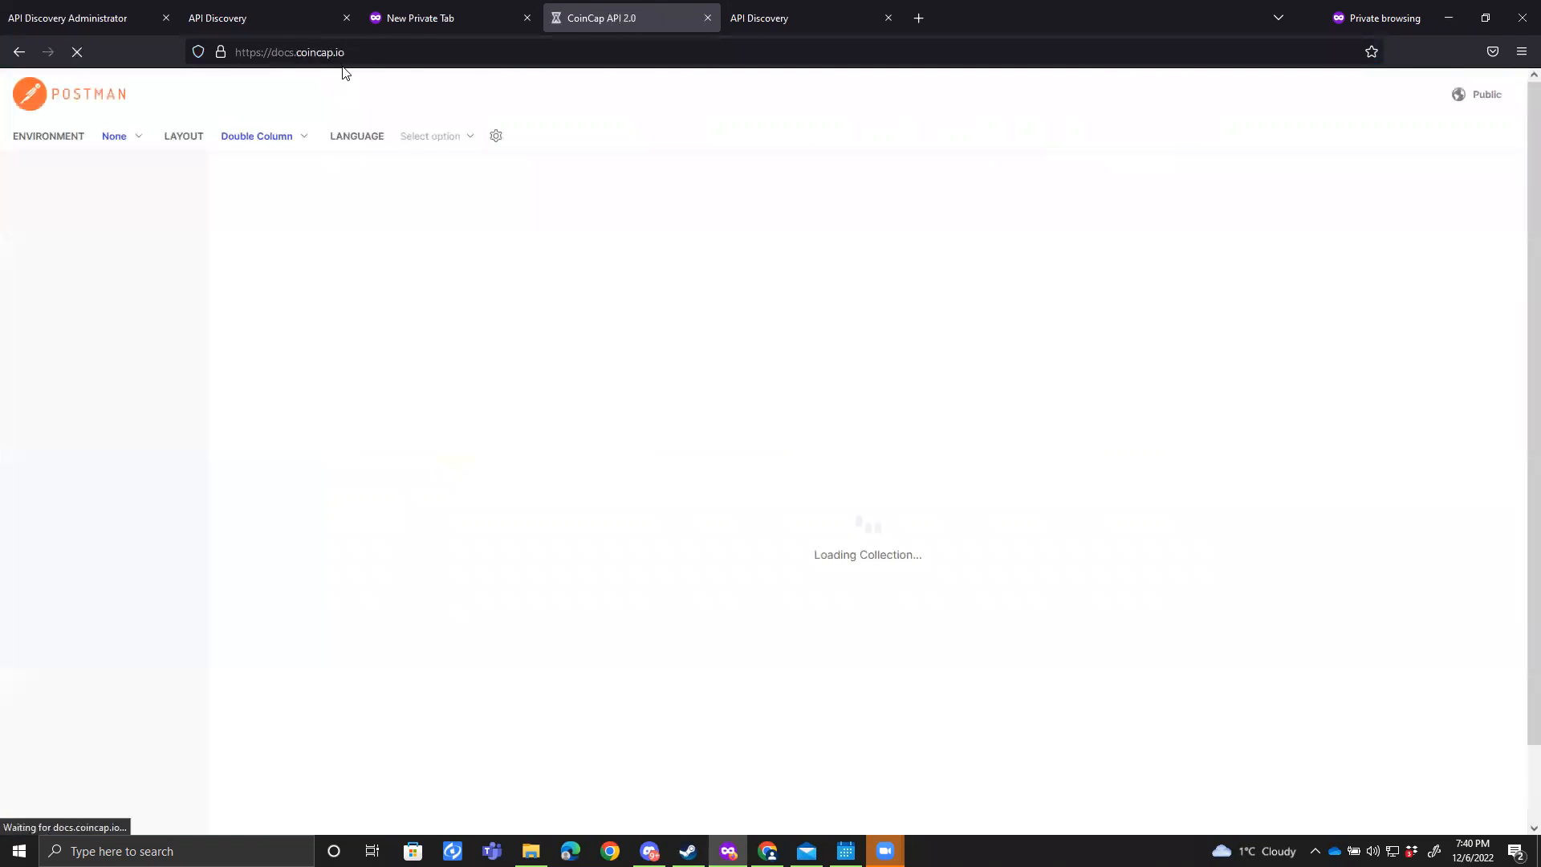
{"action": "left_click", "coordinate": [332, 50]}
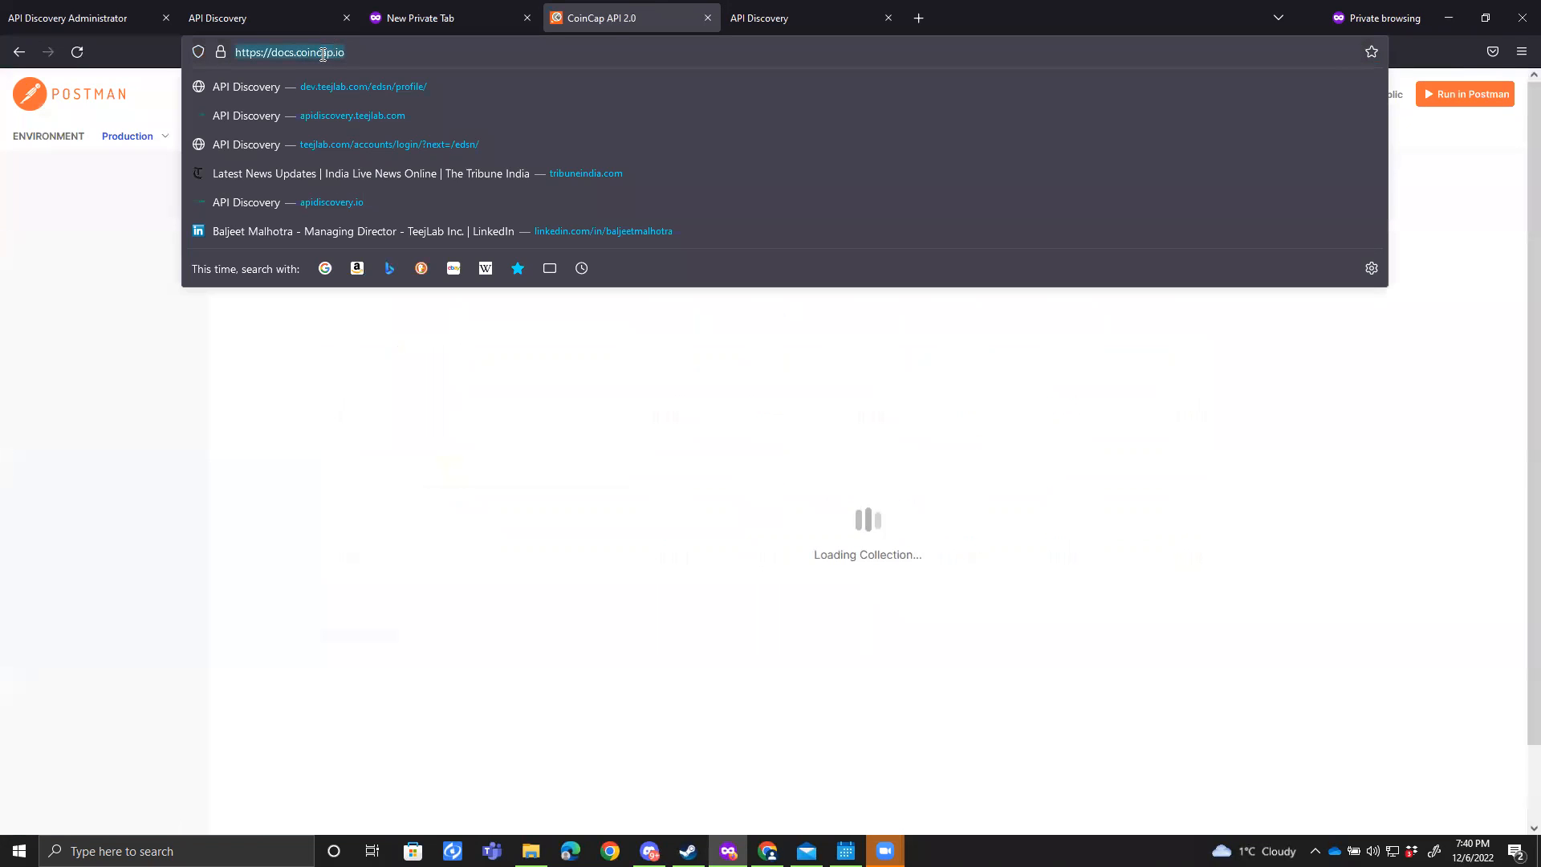
{"action": "right_click", "coordinate": [326, 50]}
{"action": "left_click", "coordinate": [356, 138]}
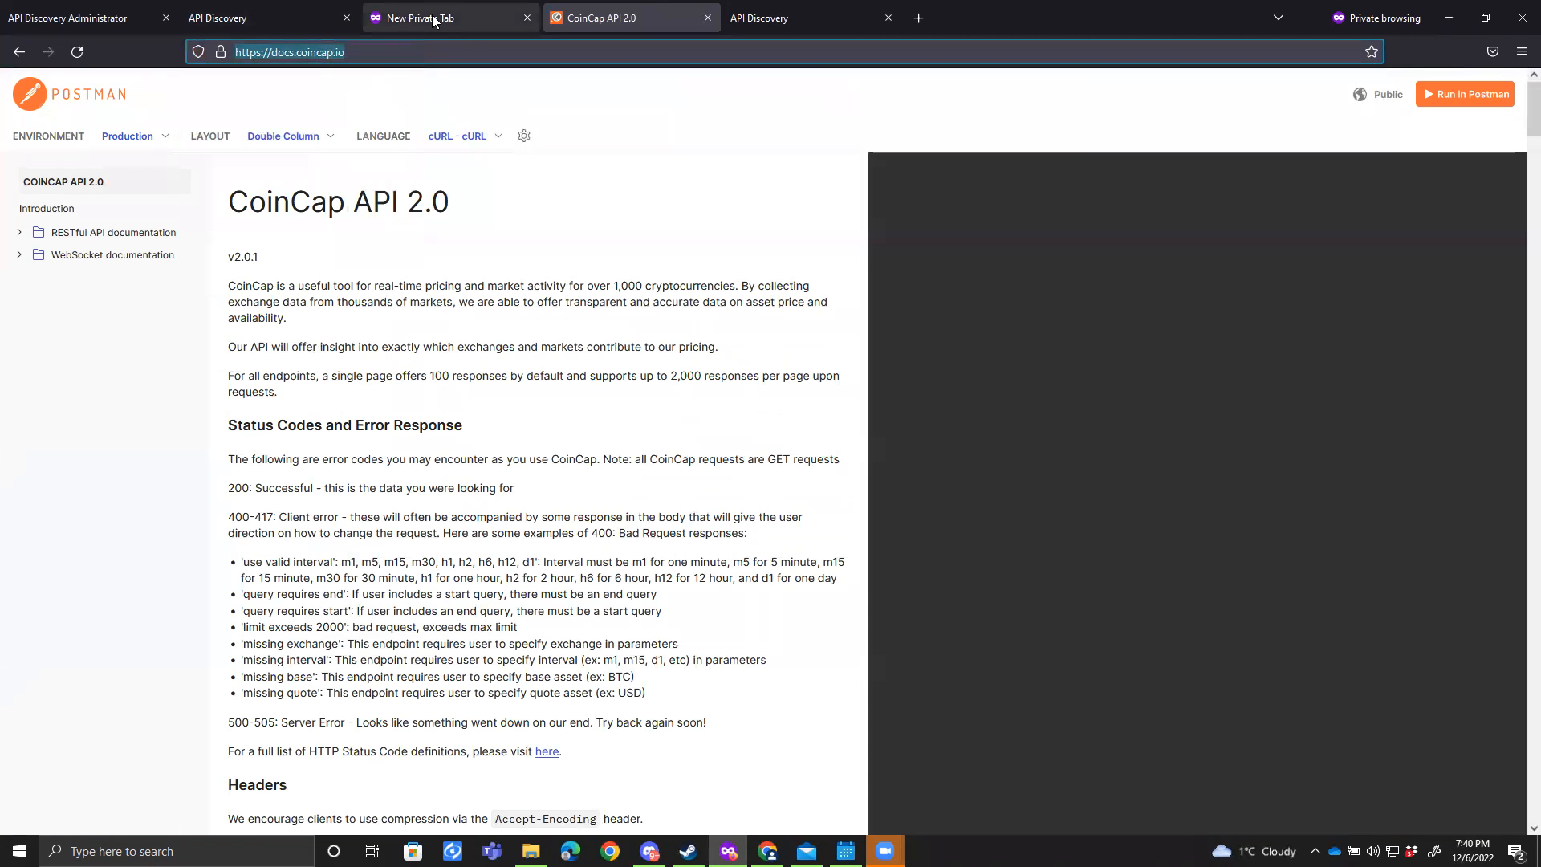
{"action": "left_click", "coordinate": [381, 17]}
{"action": "left_click", "coordinate": [802, 19]}
{"action": "key", "text": "ctrl+a"}
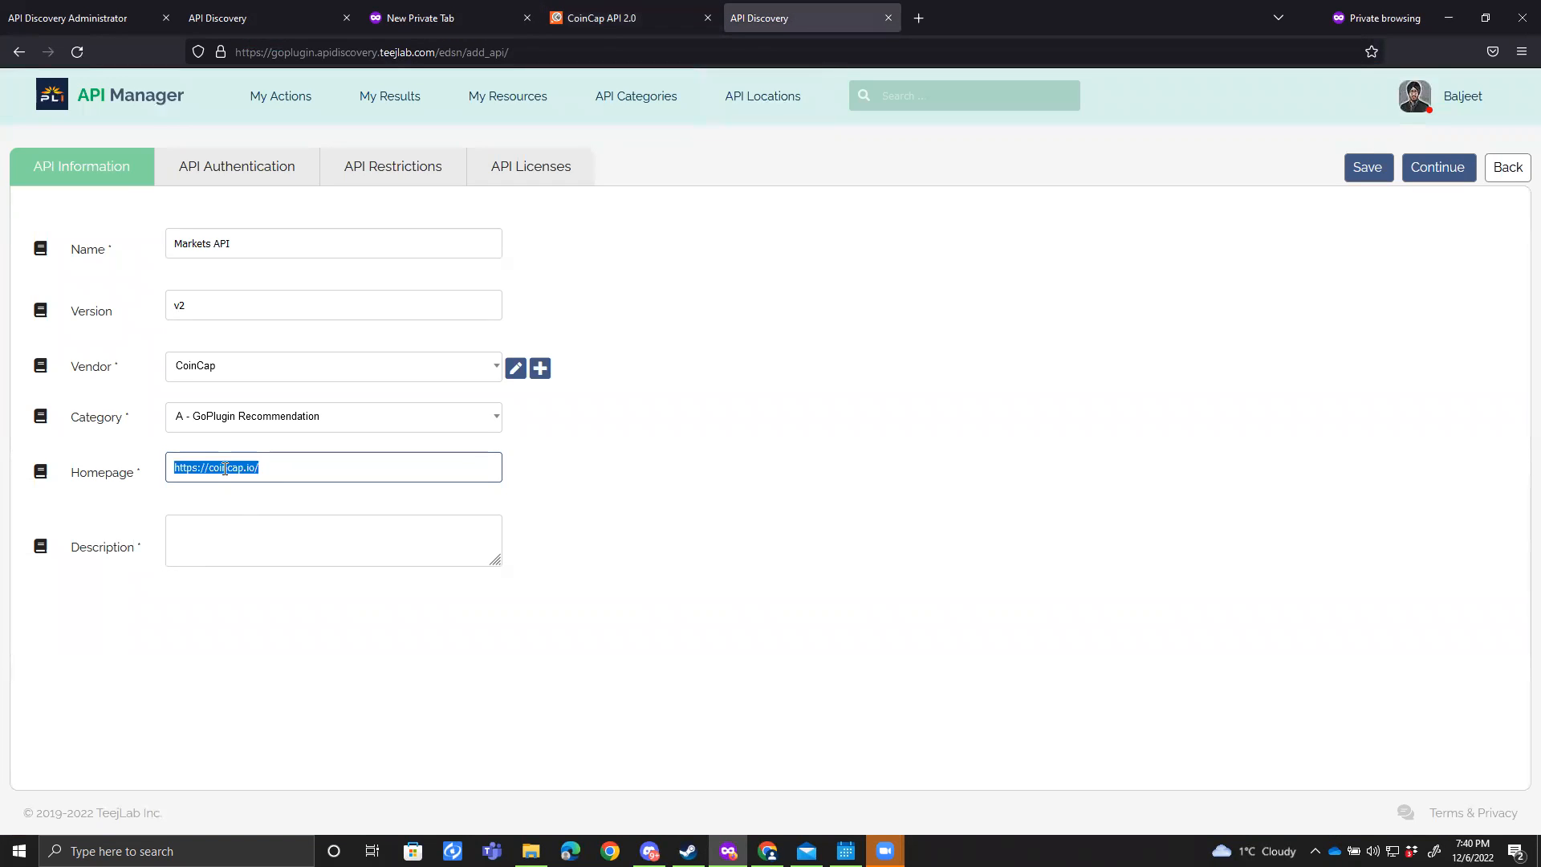
{"action": "key", "text": "ctrl+v"}
Step: Fill in the API's description as "This API provides markets/cryptocurrency data."
{"action": "left_click", "coordinate": [247, 520]}
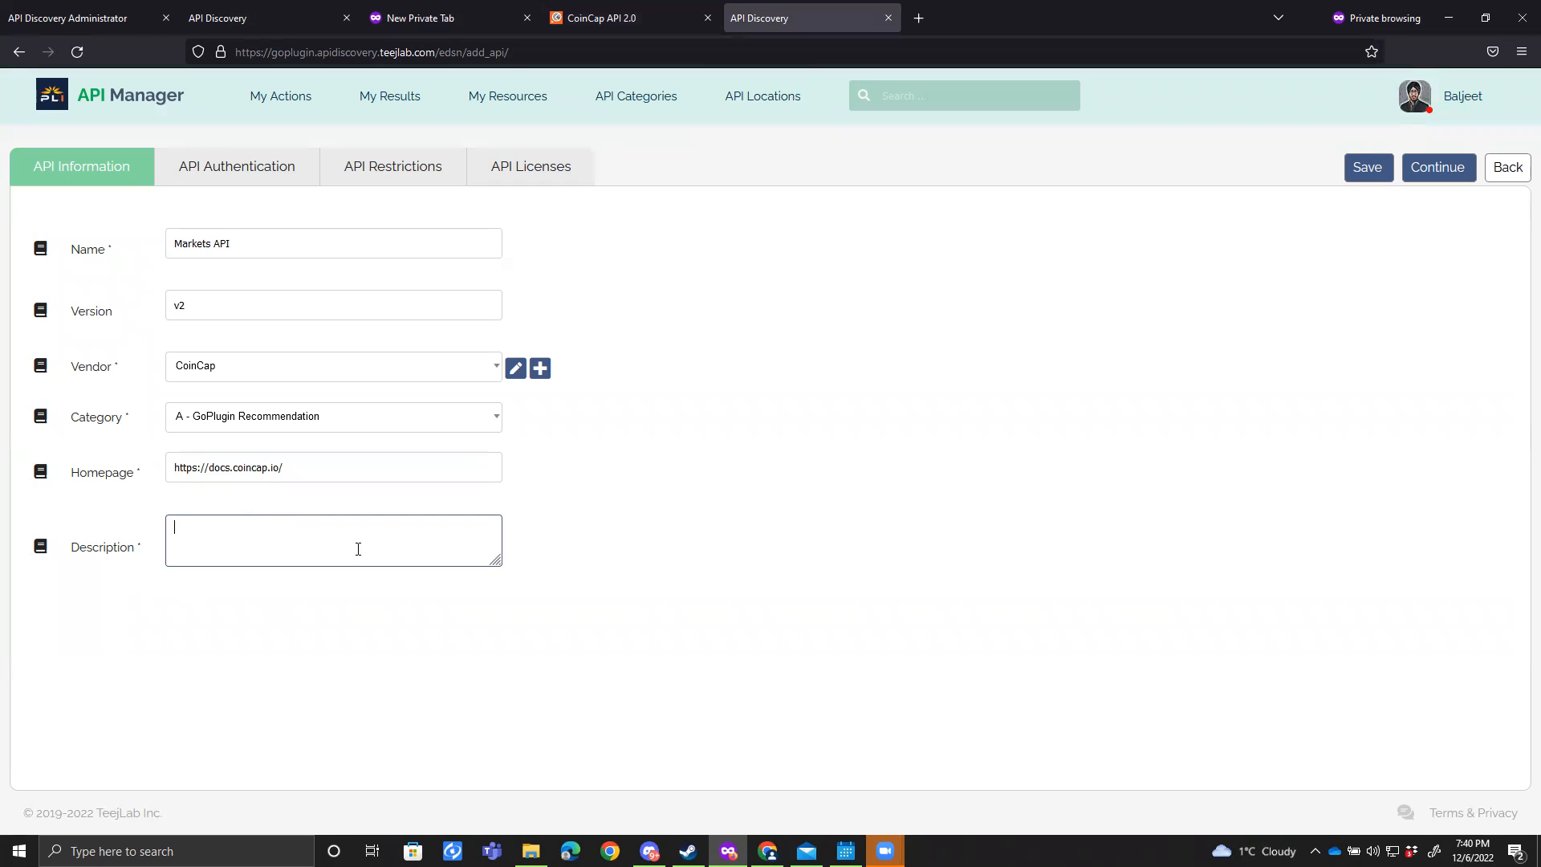
{"action": "type", "text": "This API provides"}
{"action": "type", "text": "markets/cry"}
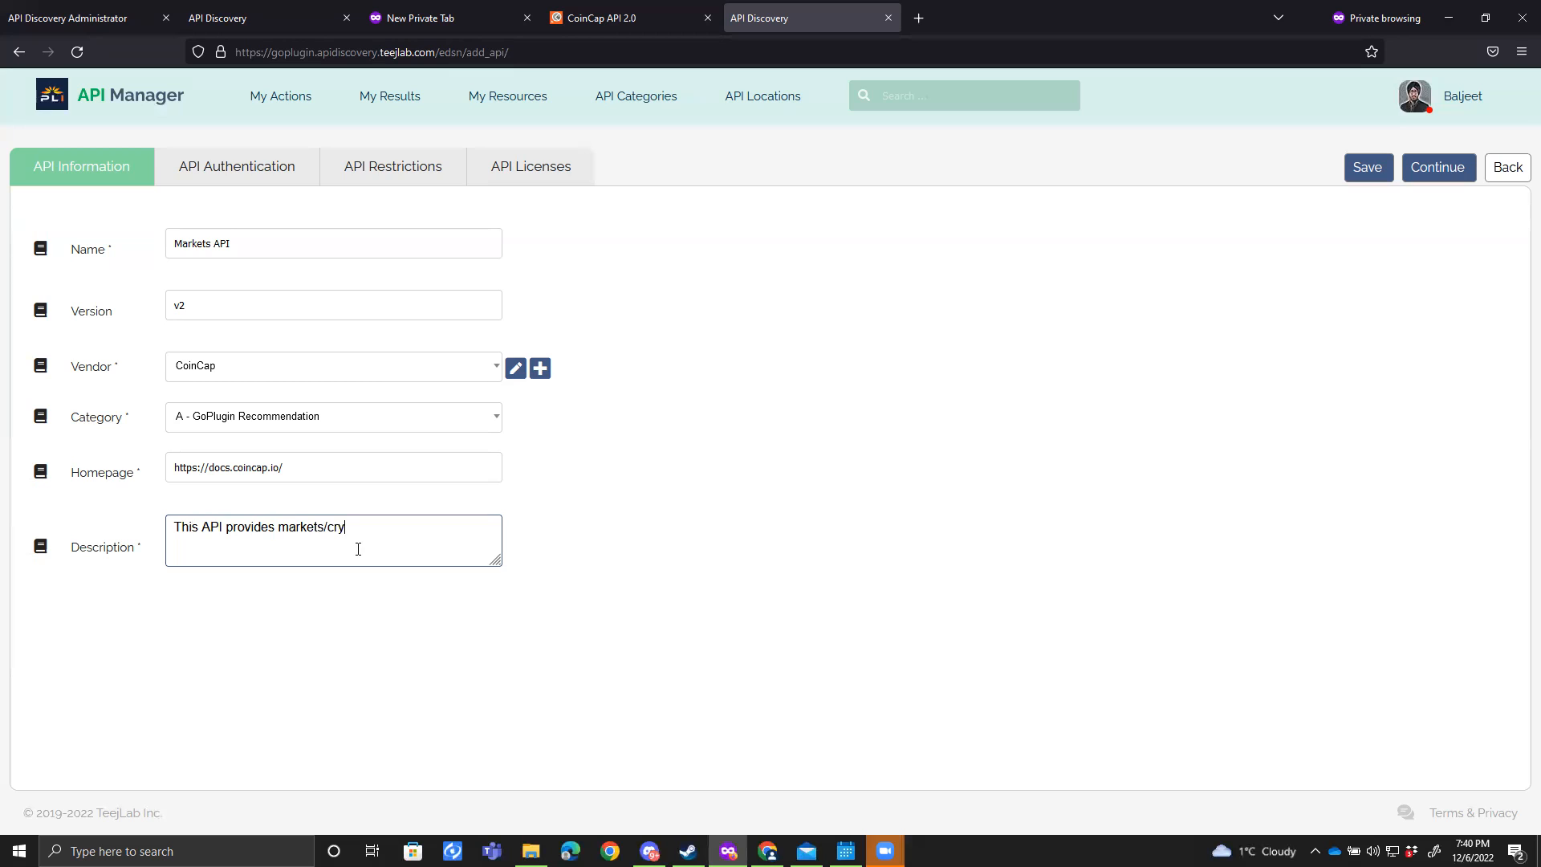
{"action": "type", "text": "ptocurrenc"}
{"action": "key", "text": "BackSpace"}
{"action": "type", "text": "cy data."}
Step: Check the API's authentication, restrictions, information and licenses, and continue to the new endpoint form
{"action": "left_click", "coordinate": [238, 188]}
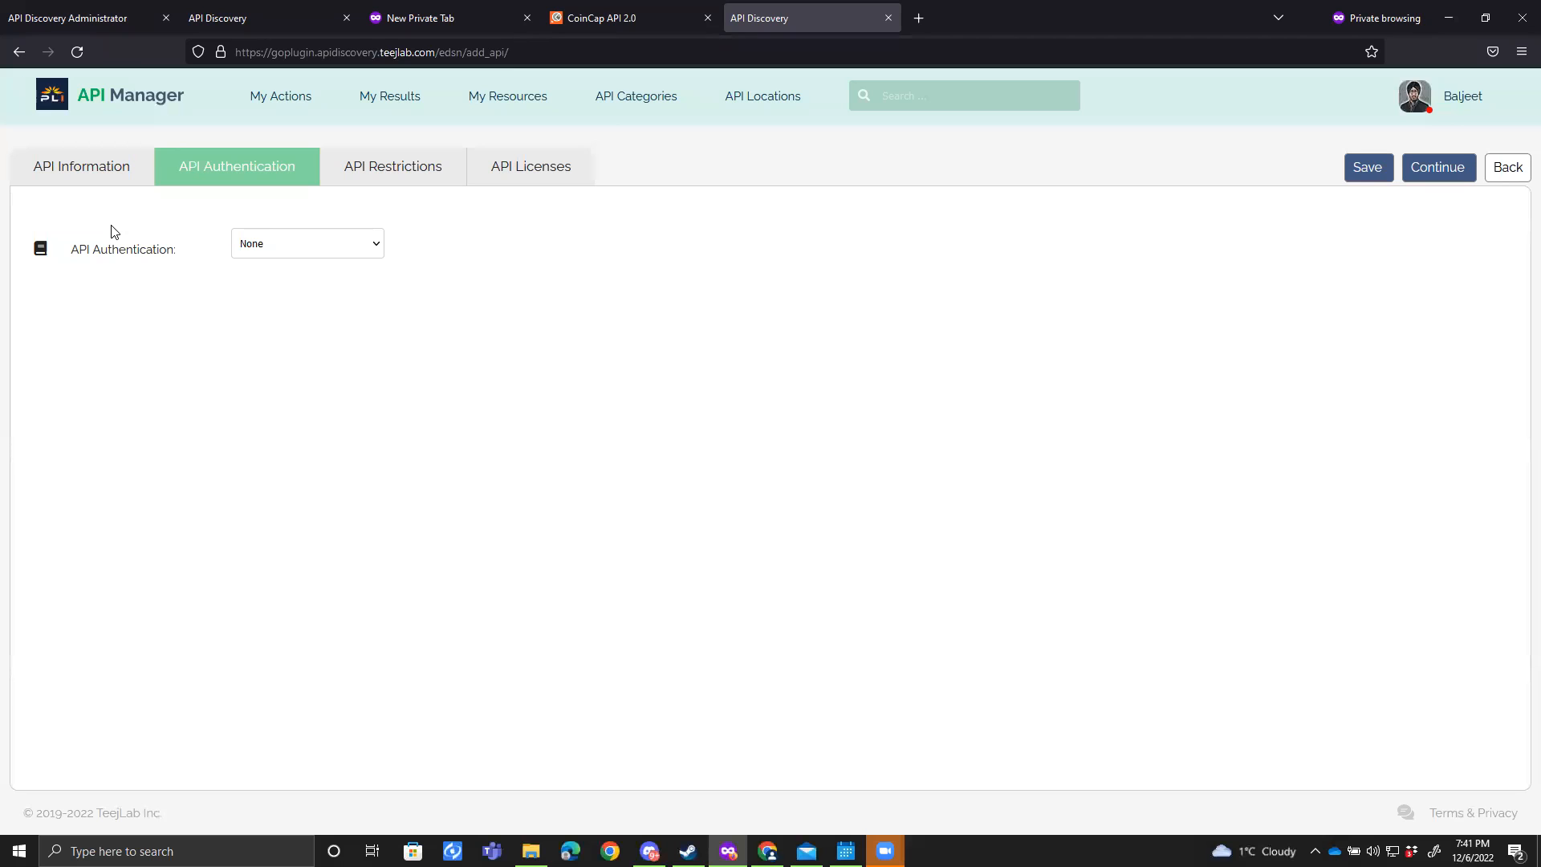
{"action": "left_click", "coordinate": [393, 181]}
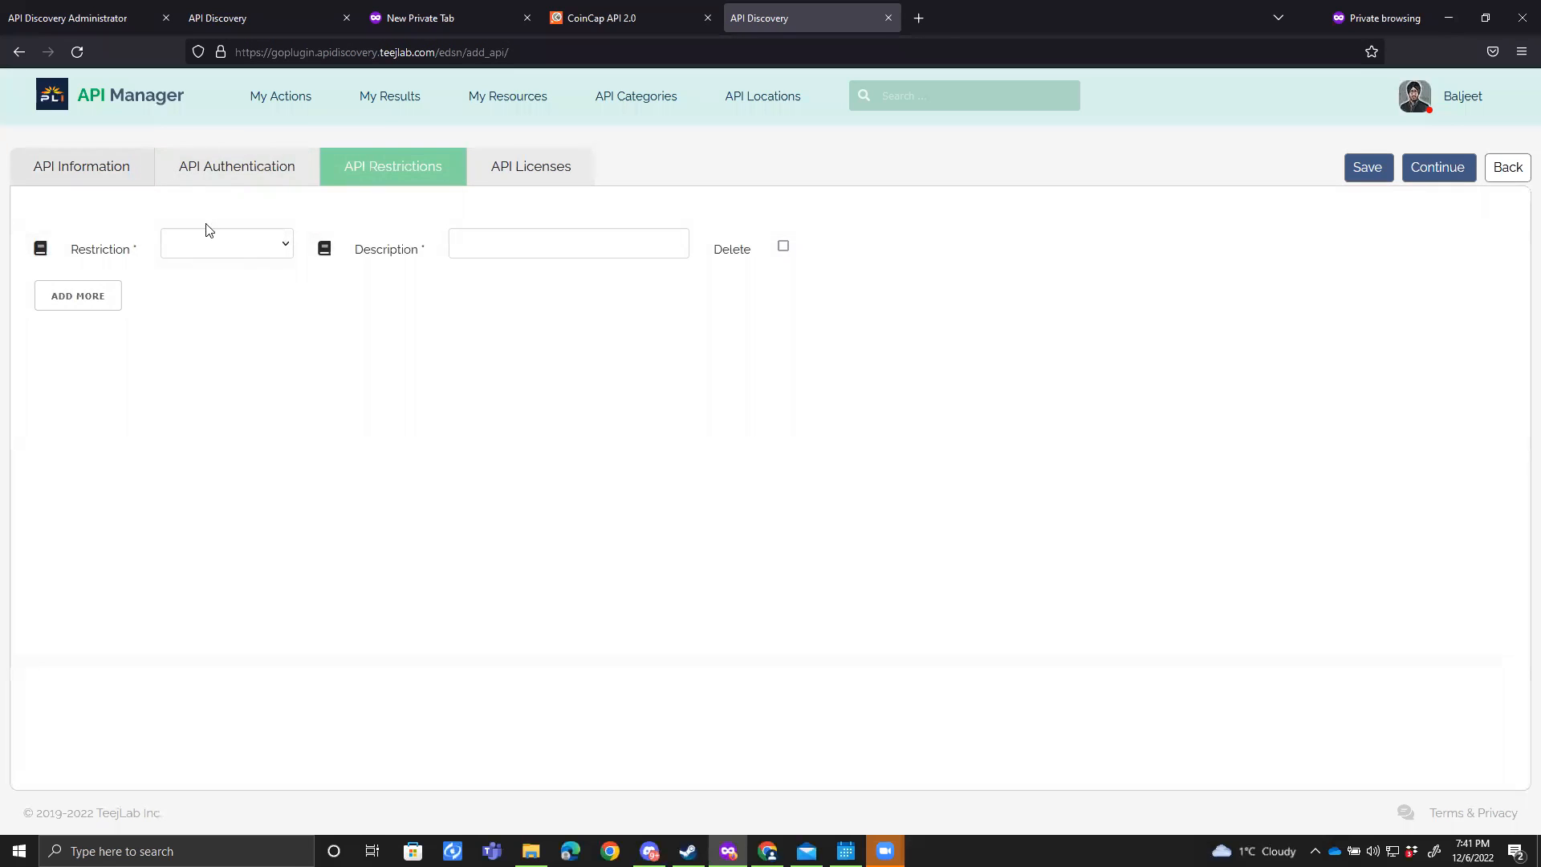
{"action": "left_click", "coordinate": [523, 180]}
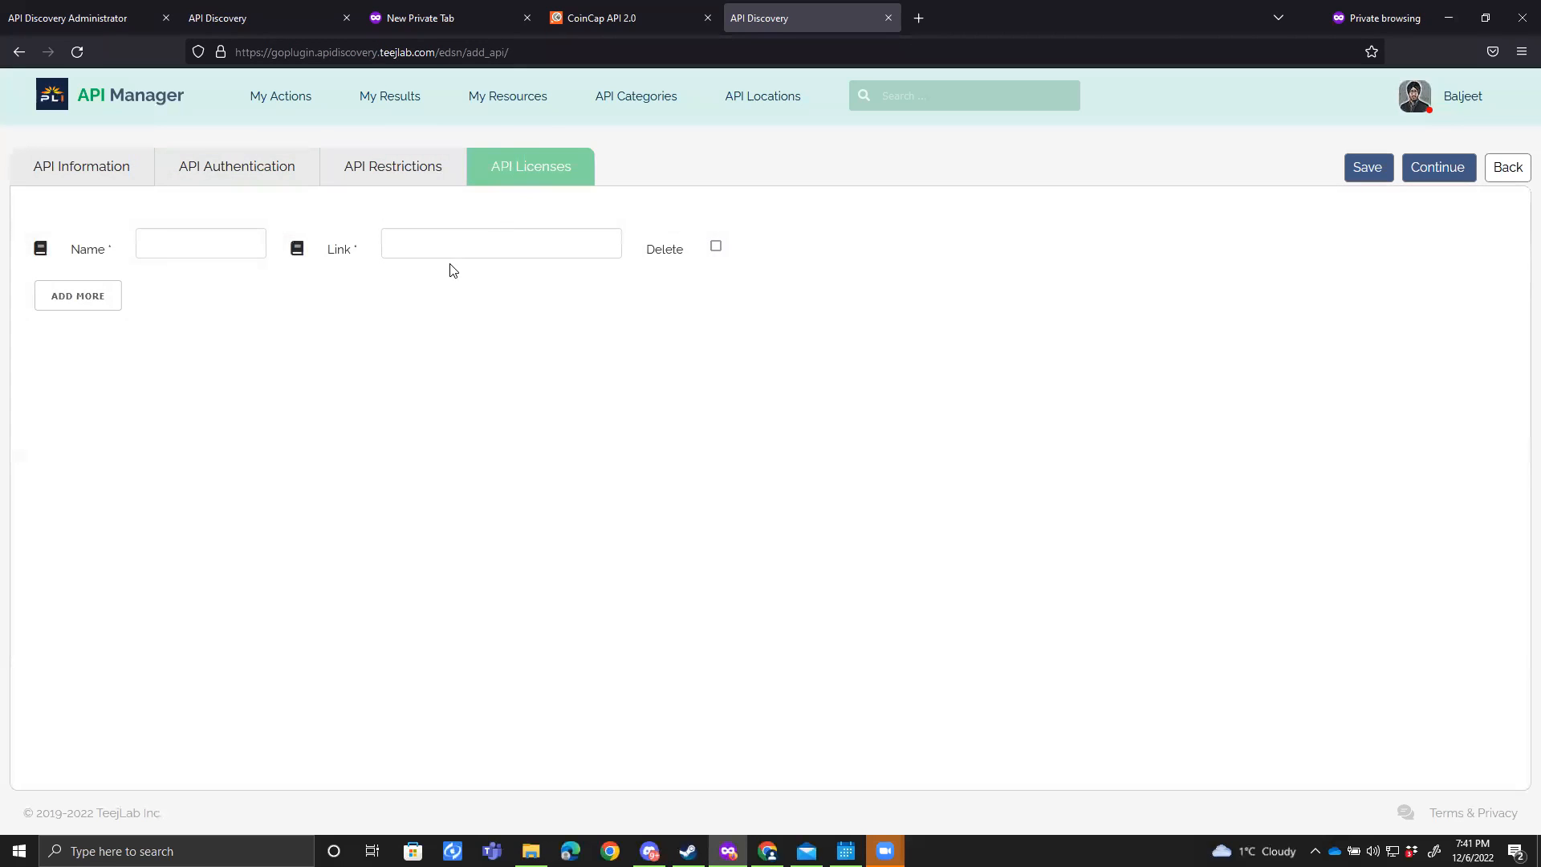
{"action": "left_click", "coordinate": [103, 164]}
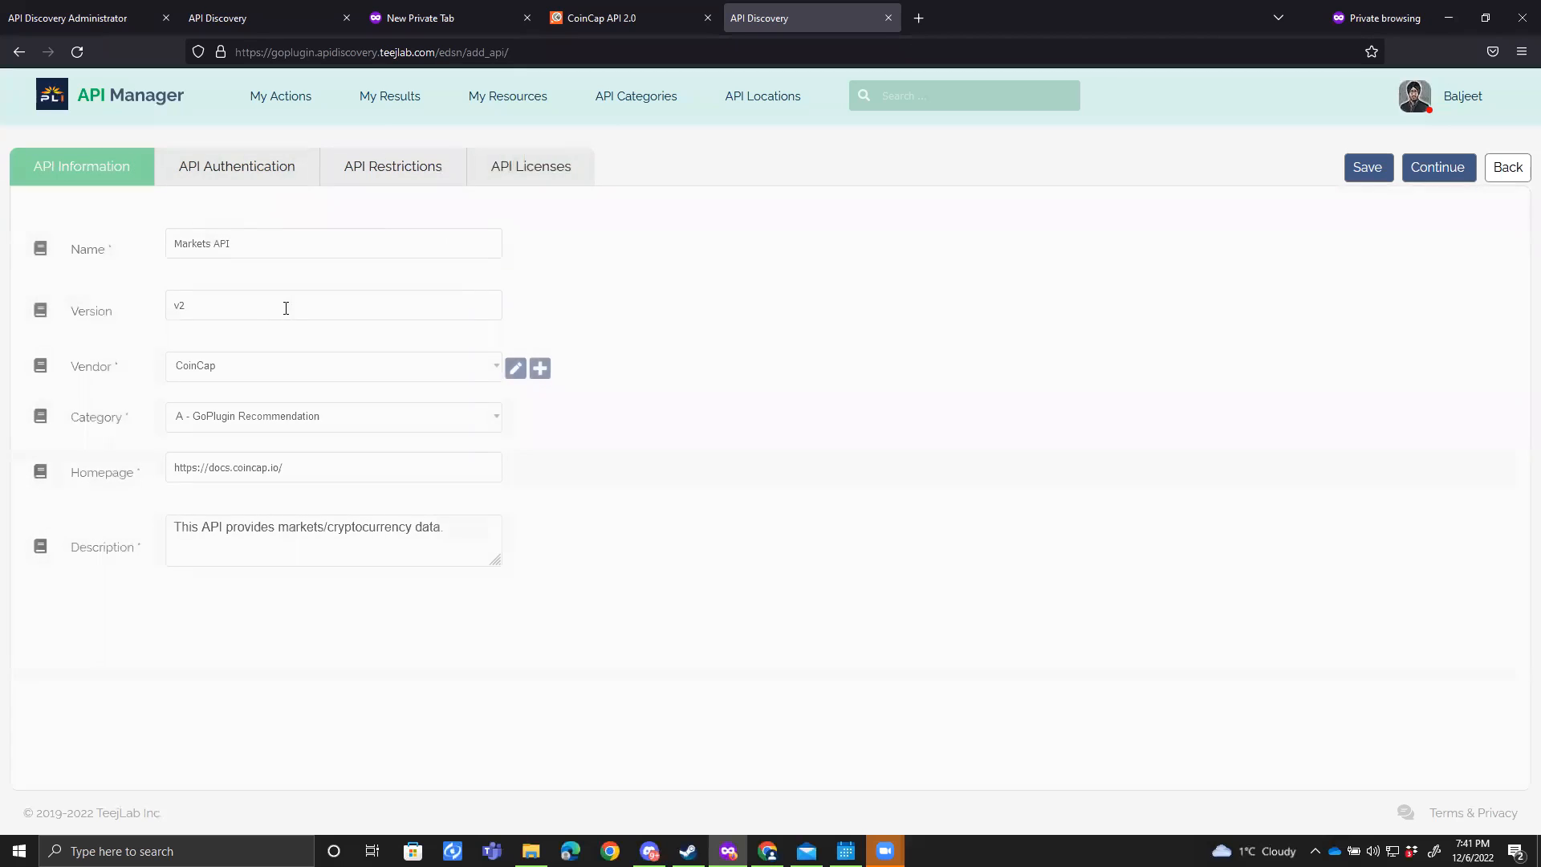
{"action": "left_click", "coordinate": [543, 183]}
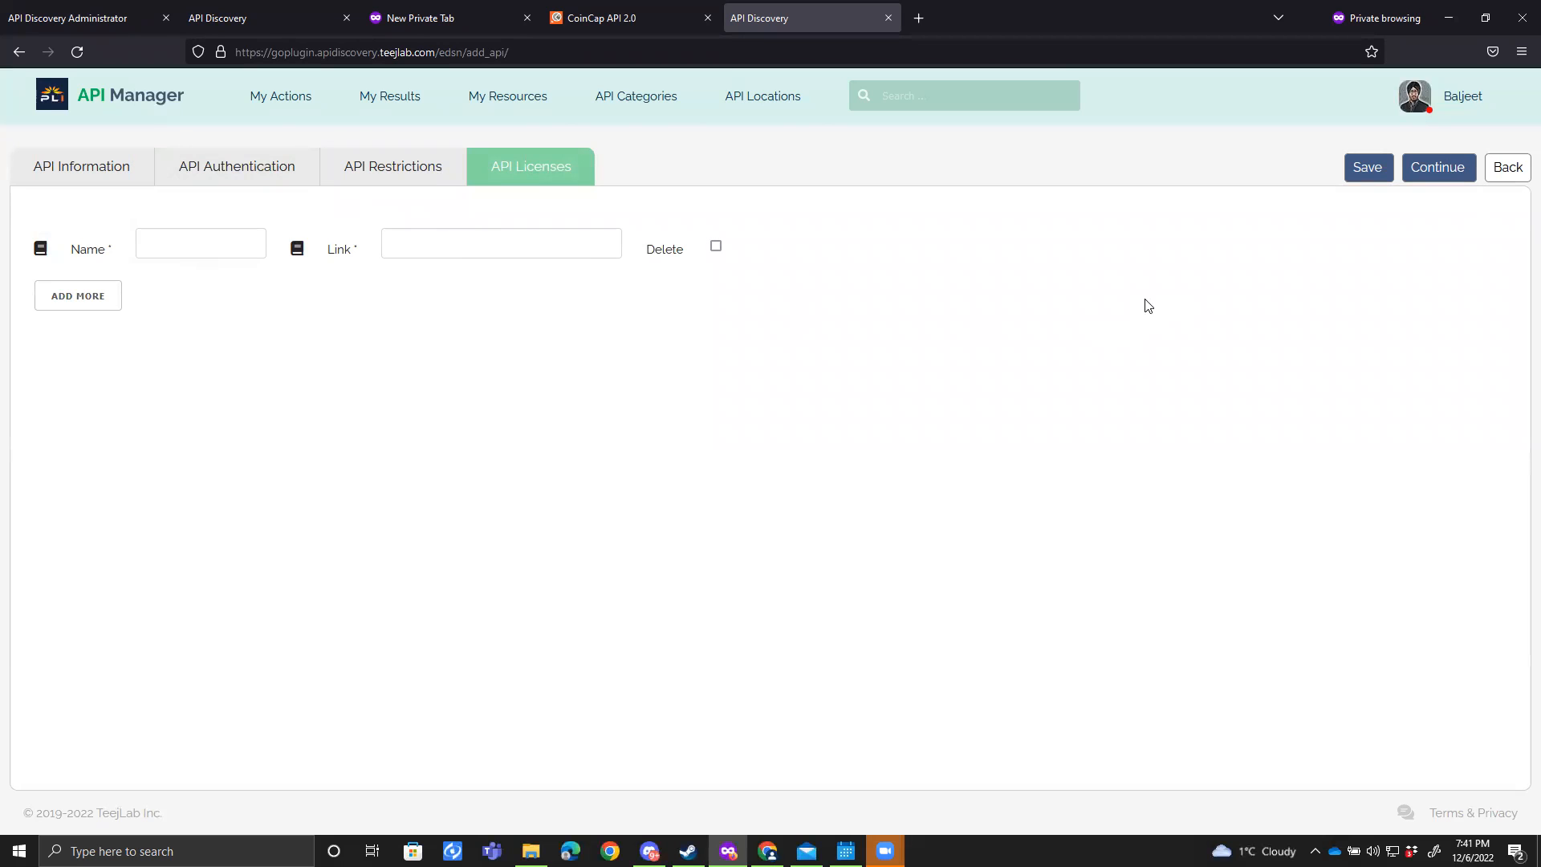
{"action": "left_click", "coordinate": [1446, 175]}
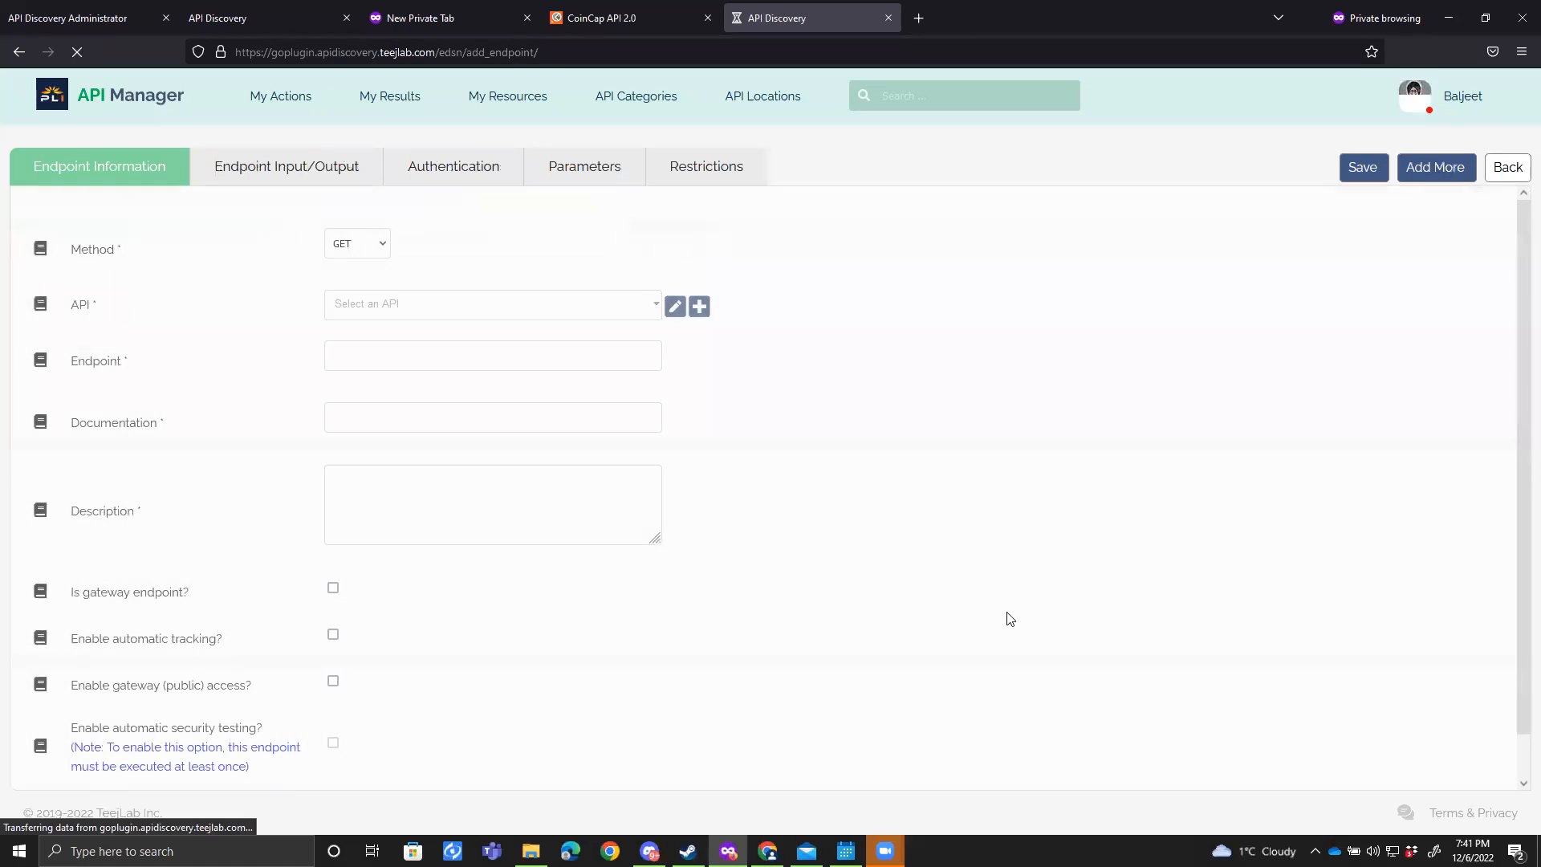
{"action": "scroll", "coordinate": [429, 411], "scroll_direction": "down", "scroll_amount": 2}
{"action": "scroll", "coordinate": [370, 445], "scroll_direction": "up", "scroll_amount": 2}
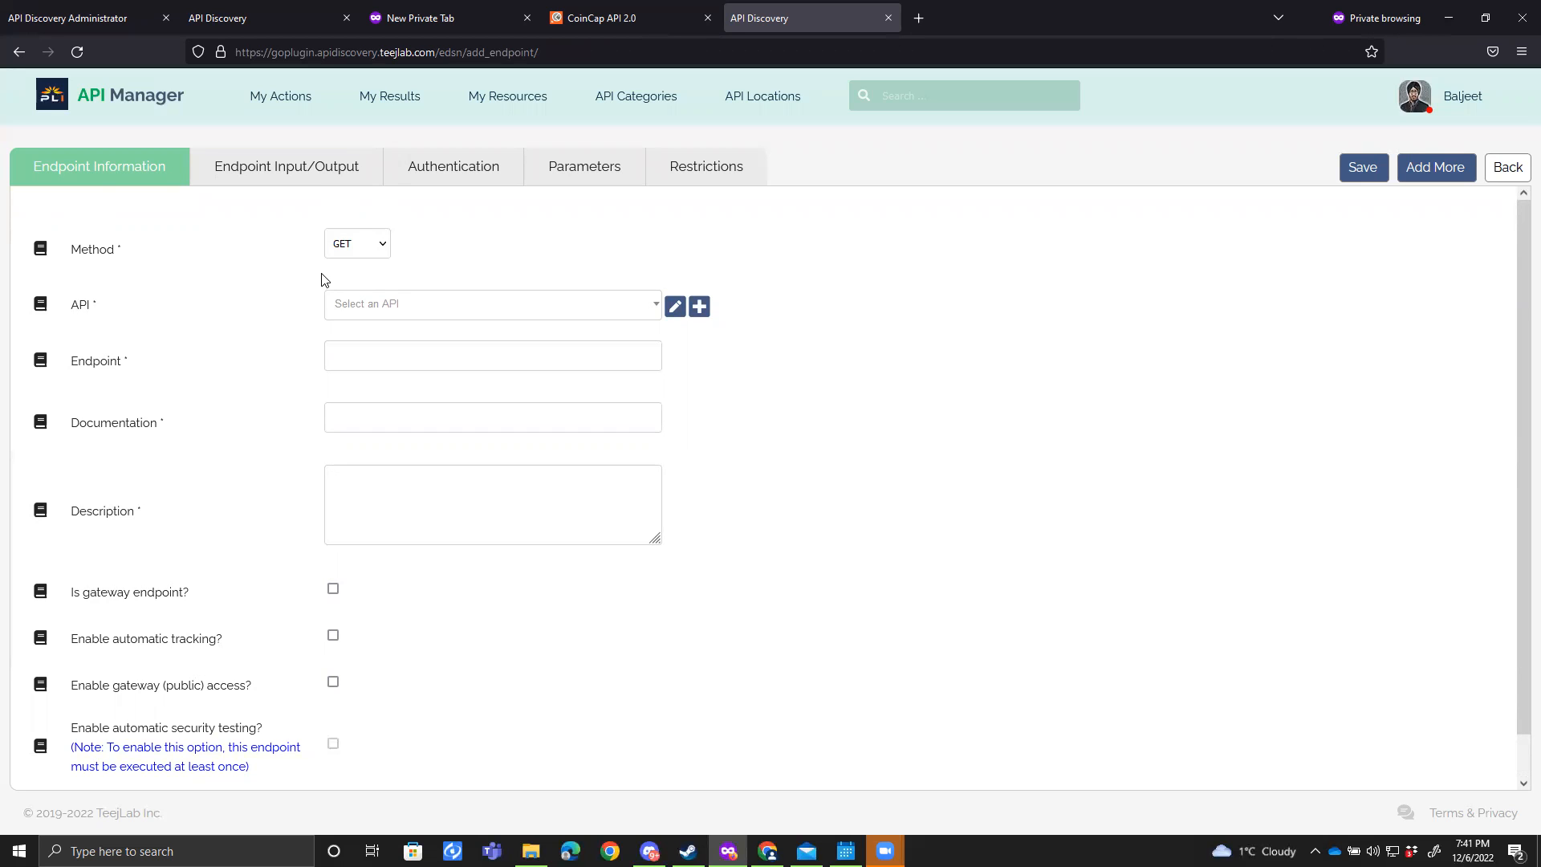
{"action": "left_click", "coordinate": [383, 304]}
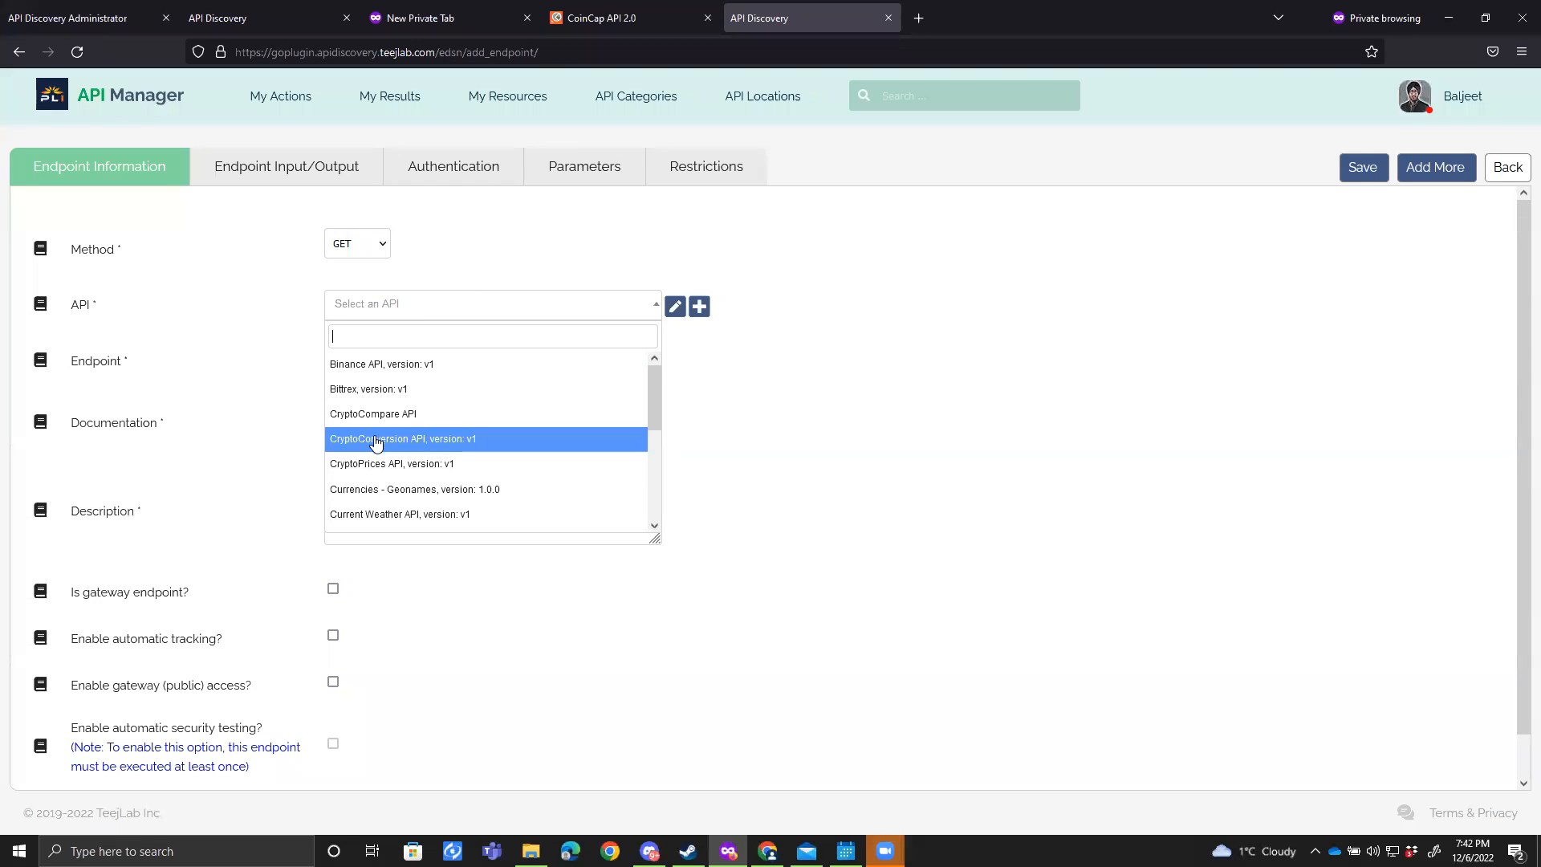
{"action": "scroll", "coordinate": [376, 441], "scroll_direction": "down", "scroll_amount": 5}
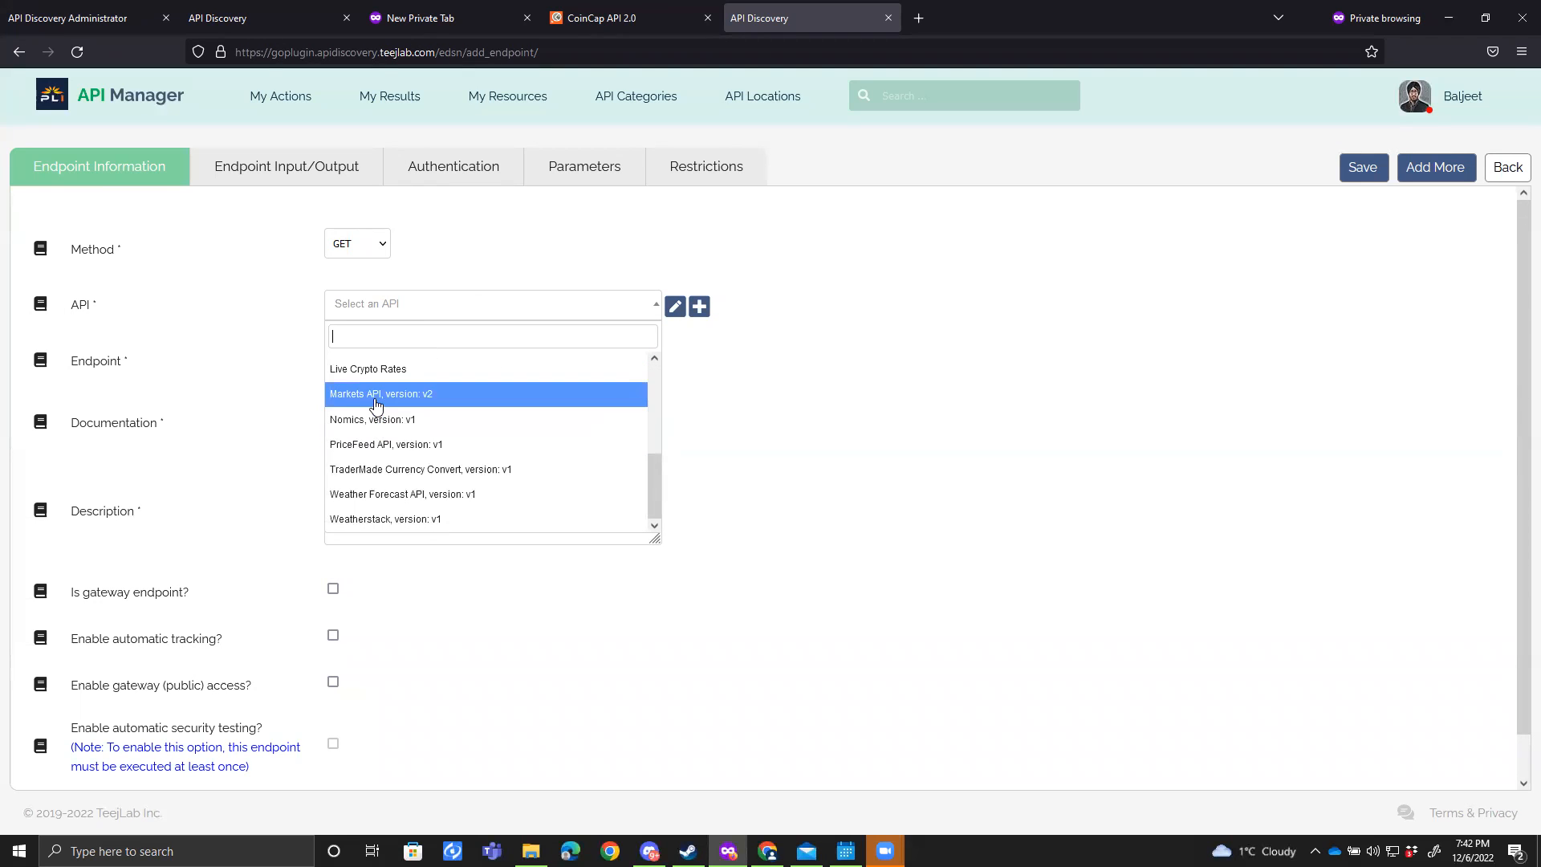
{"action": "left_click", "coordinate": [377, 394]}
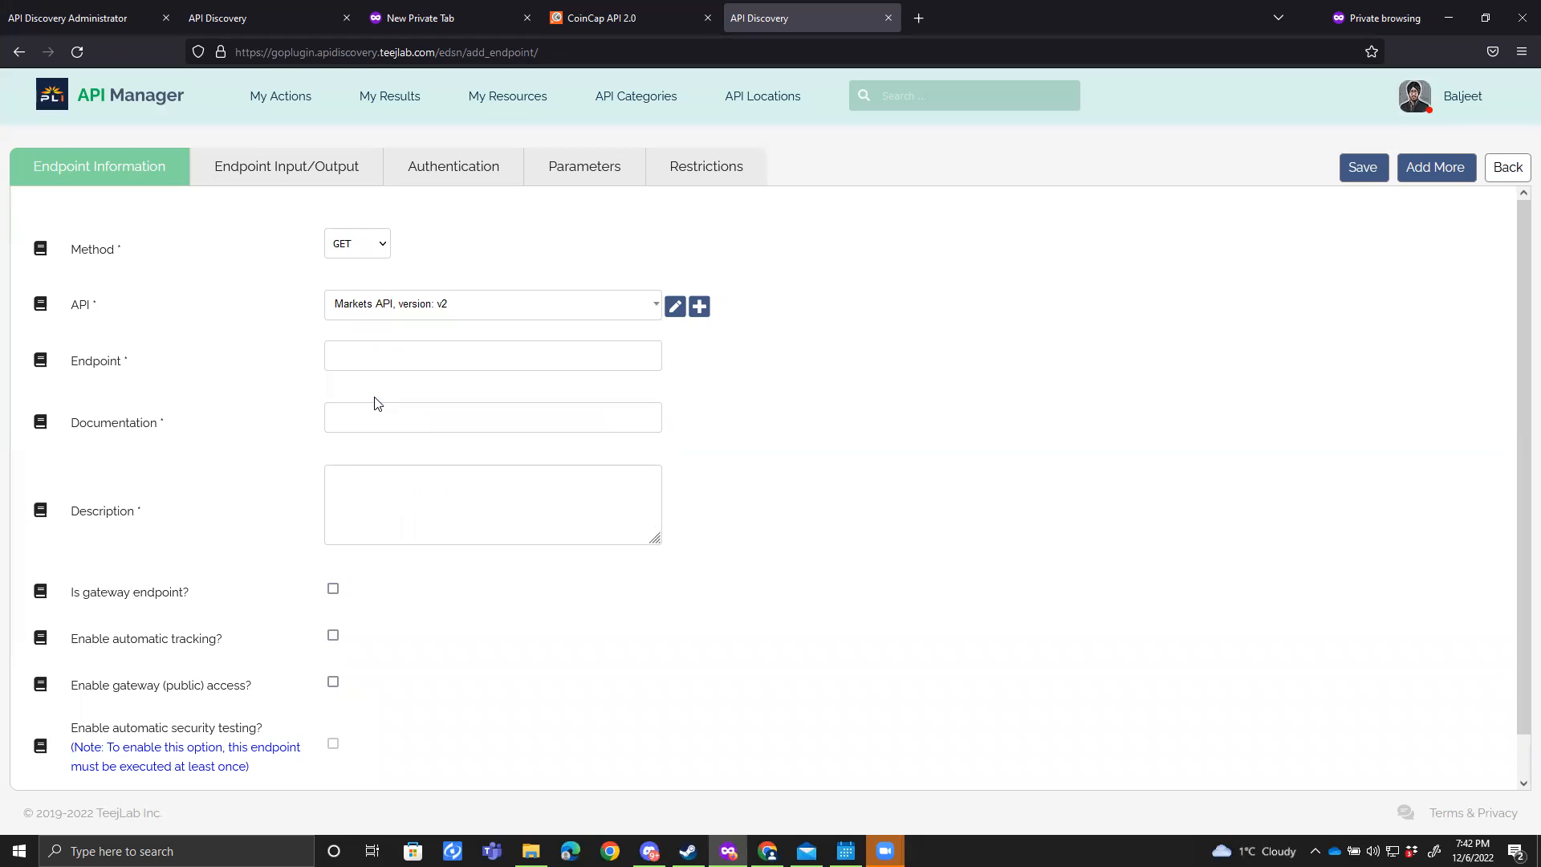
{"action": "left_click", "coordinate": [415, 355]}
{"action": "type", "text": "https://api.coincap.io/v2/markets?"}
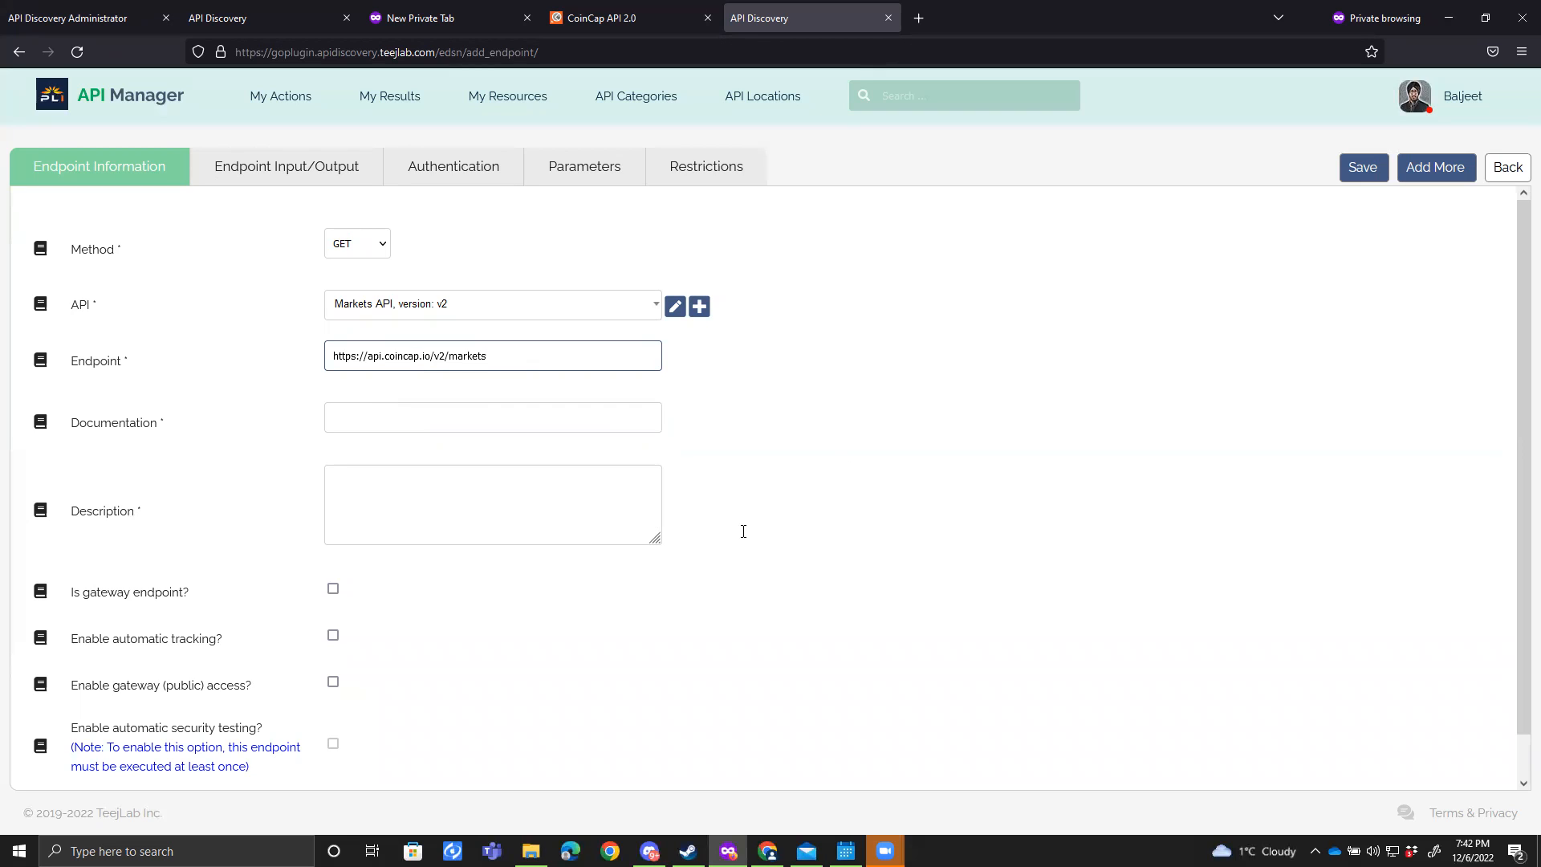
{"action": "left_click", "coordinate": [383, 409]}
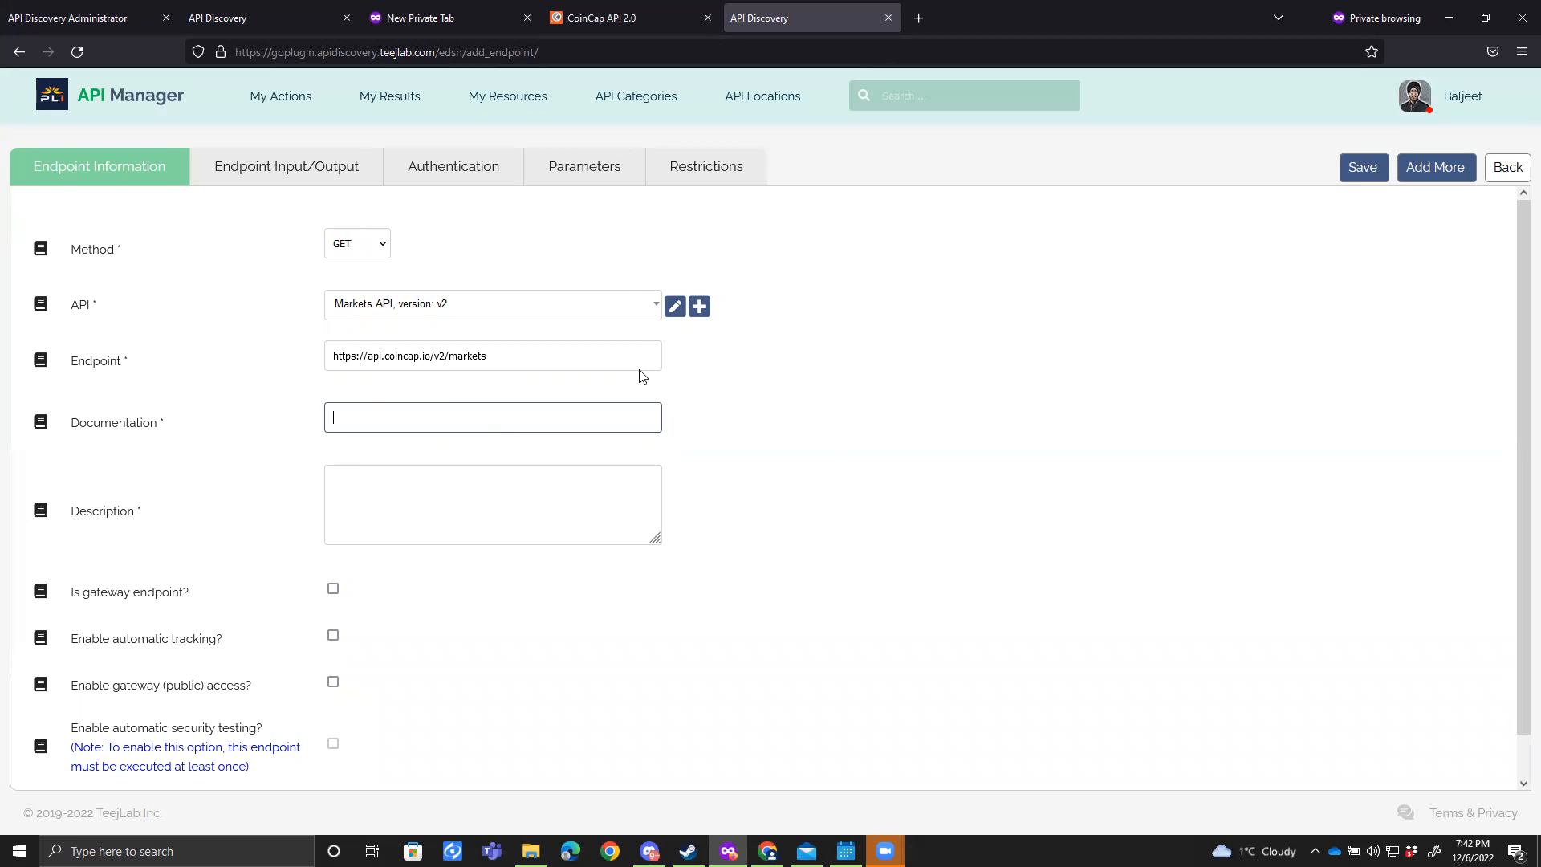
{"action": "left_click", "coordinate": [602, 178]}
{"action": "left_click", "coordinate": [90, 159]}
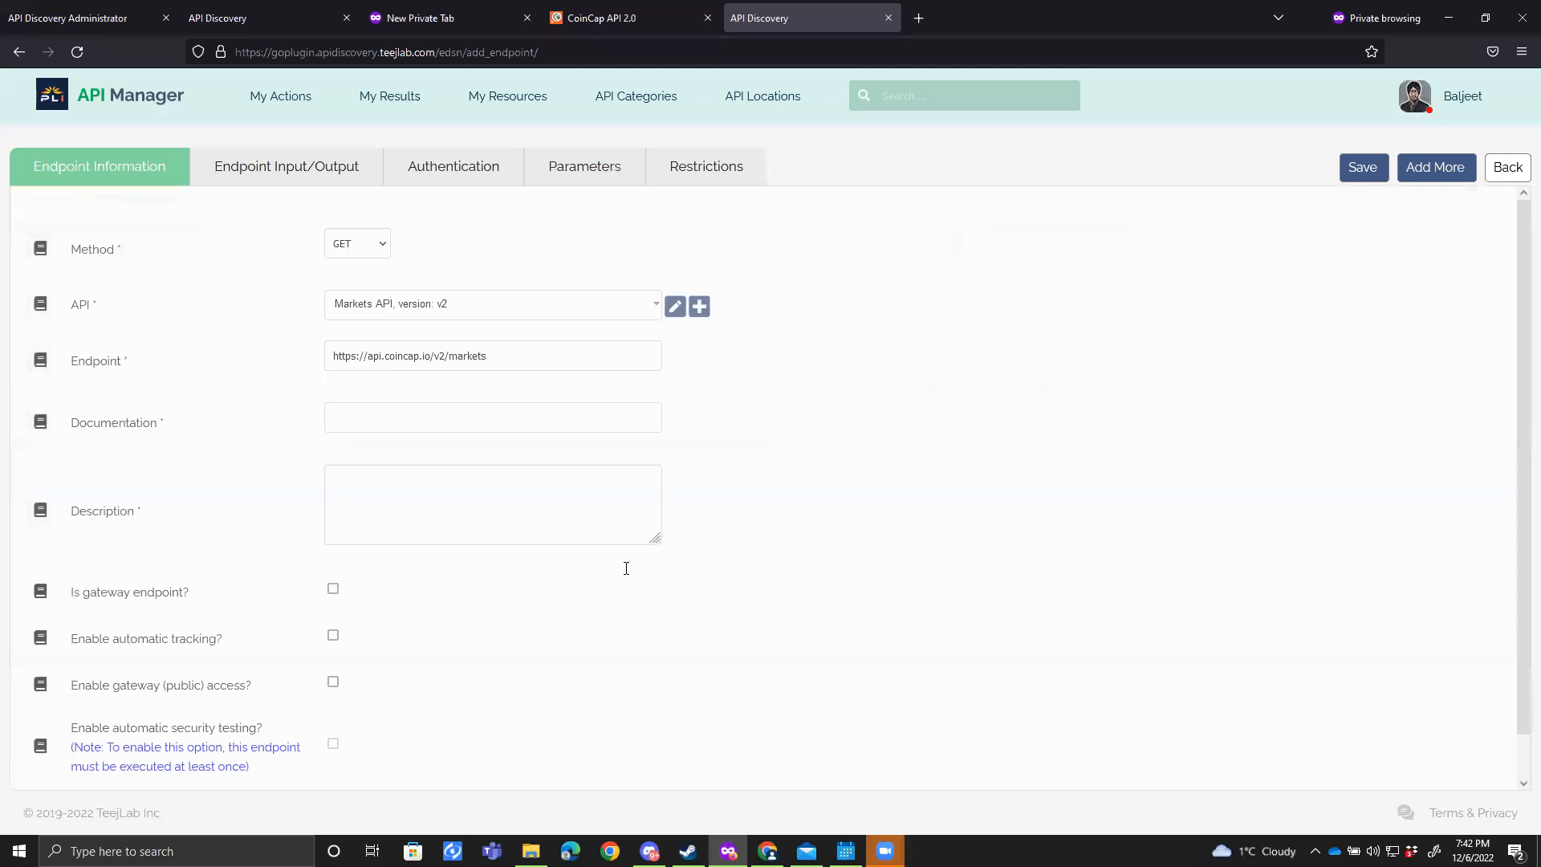
{"action": "left_click", "coordinate": [468, 431]}
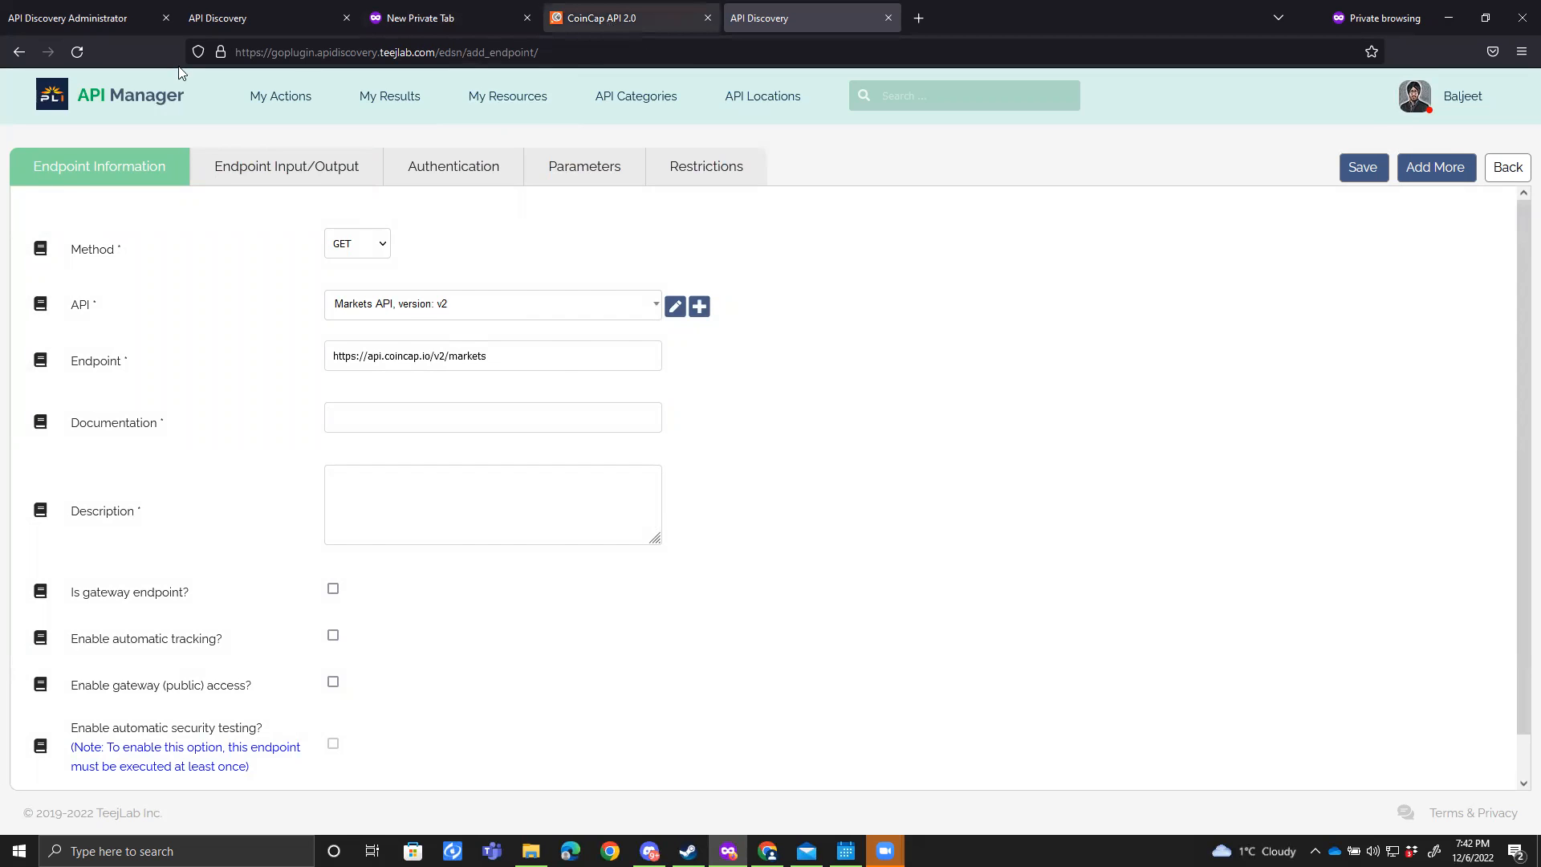
{"action": "left_click", "coordinate": [621, 29]}
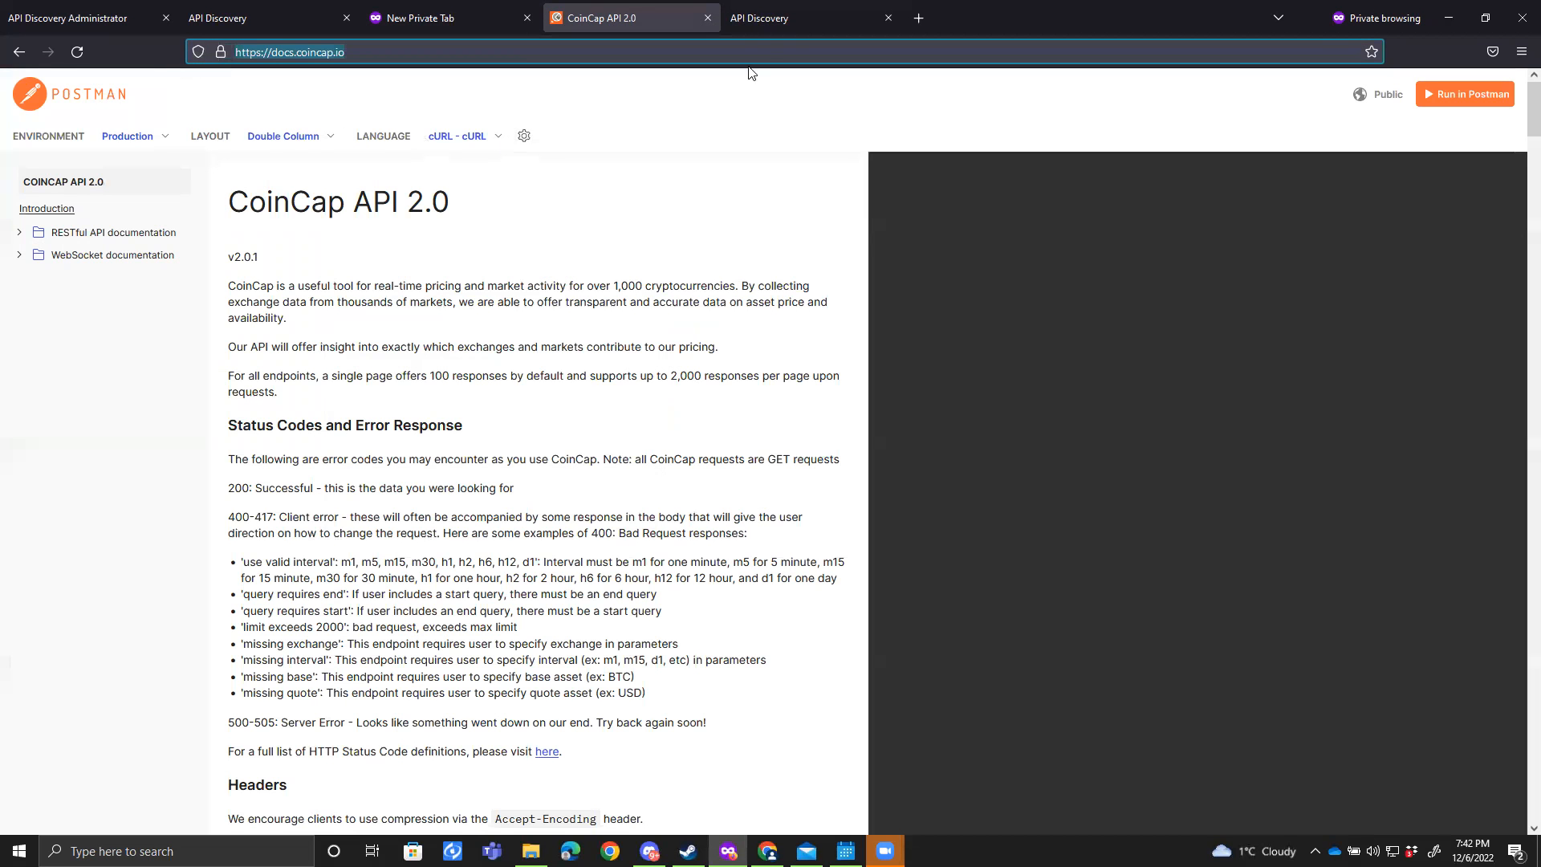
{"action": "left_click", "coordinate": [771, 24]}
{"action": "type", "text": "https://docs.coincap.io/"}
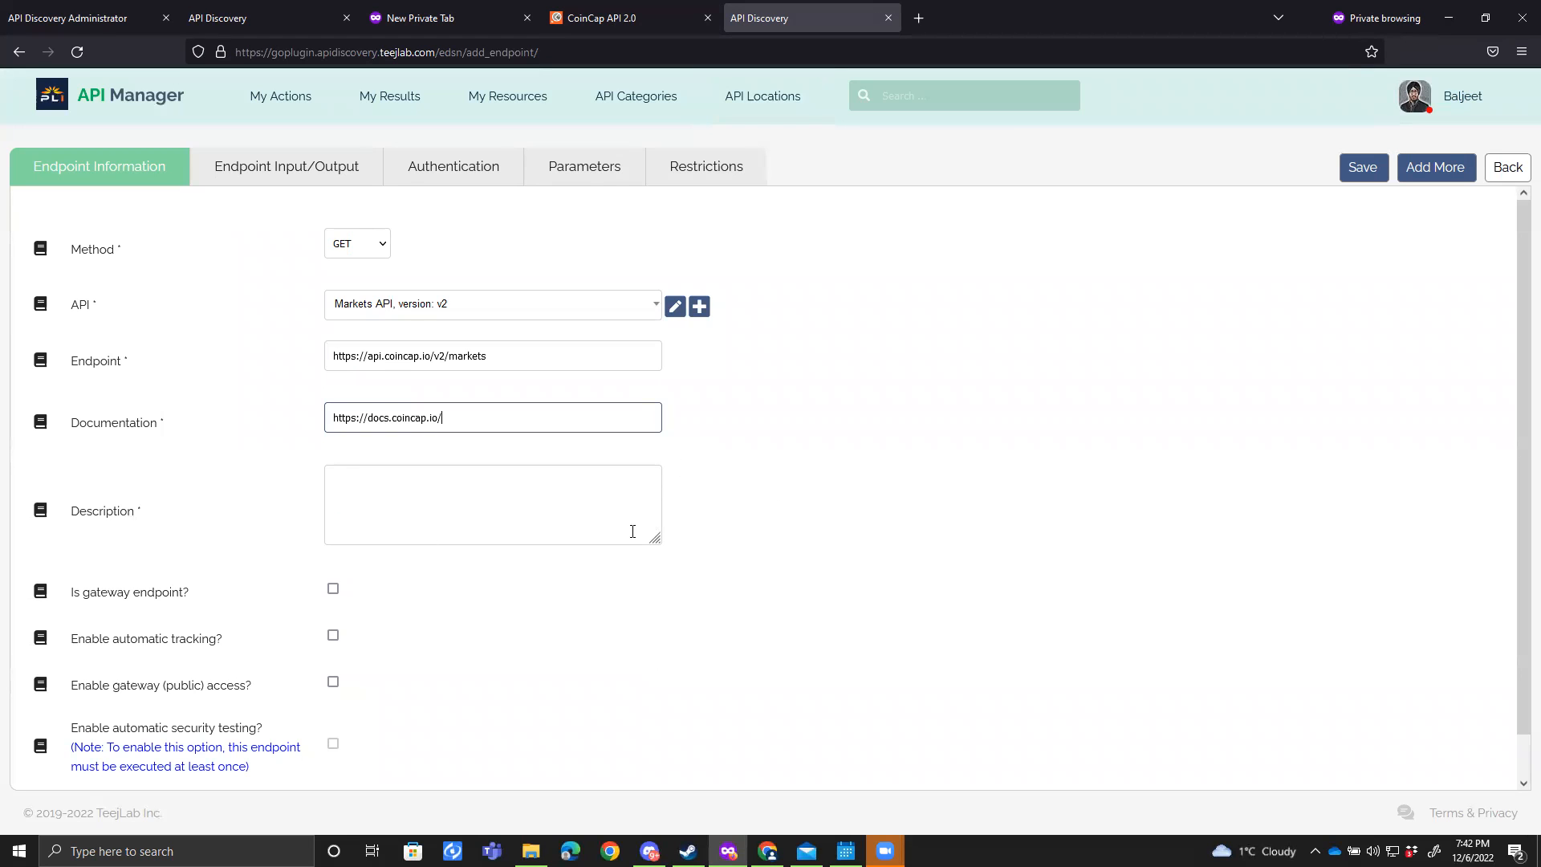
Step: Fill in the endpoint's description as "This API endpoint provides market/cryptocurrency data."
{"action": "left_click", "coordinate": [601, 17]}
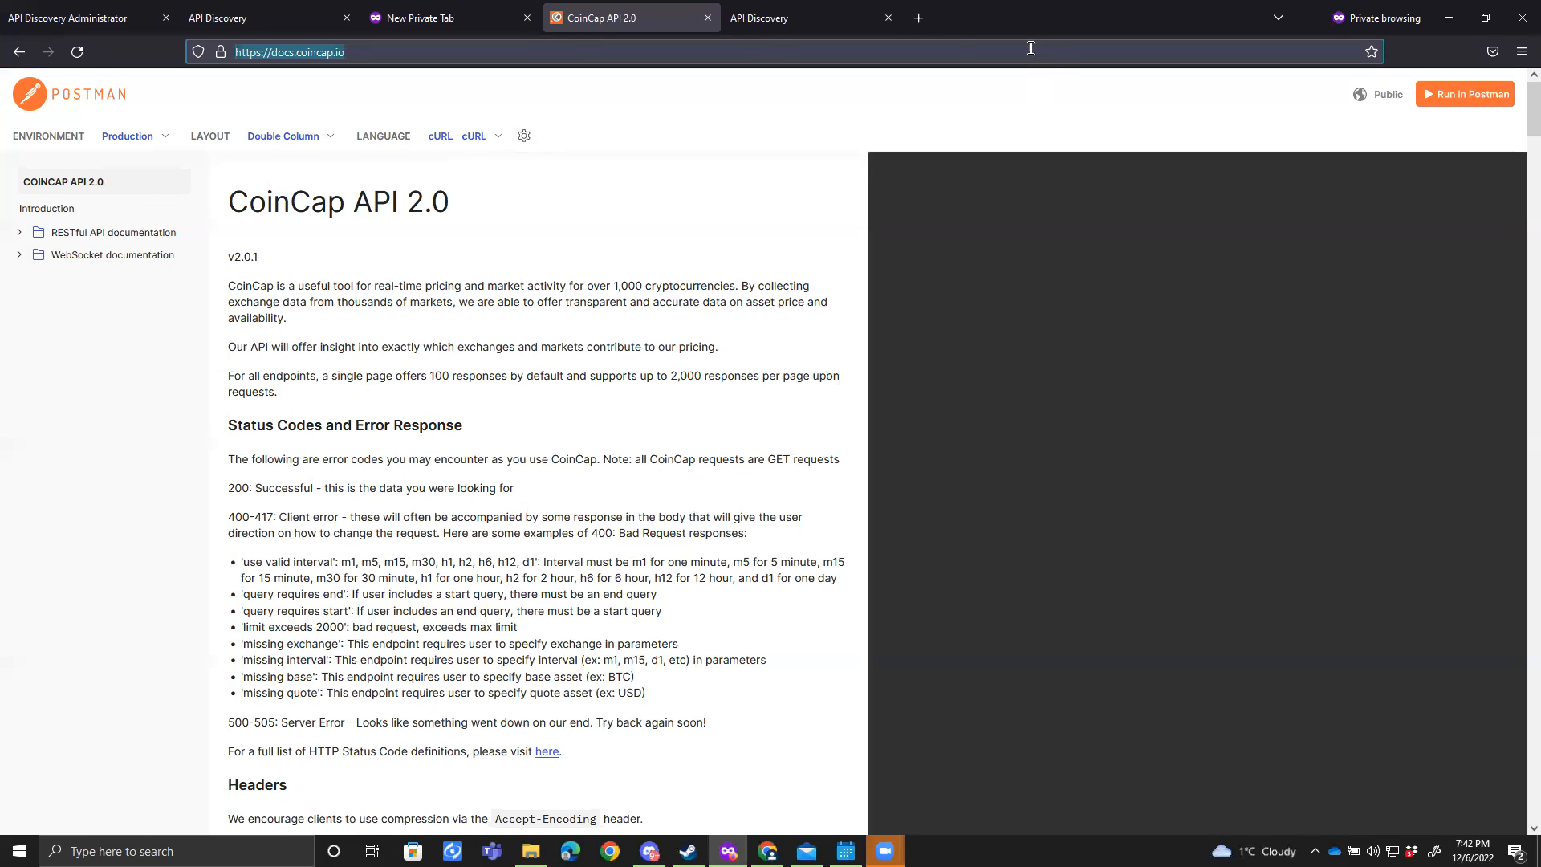
{"action": "left_click", "coordinate": [753, 28]}
{"action": "left_click", "coordinate": [433, 489]}
{"action": "type", "text": "This API endpoint provi"}
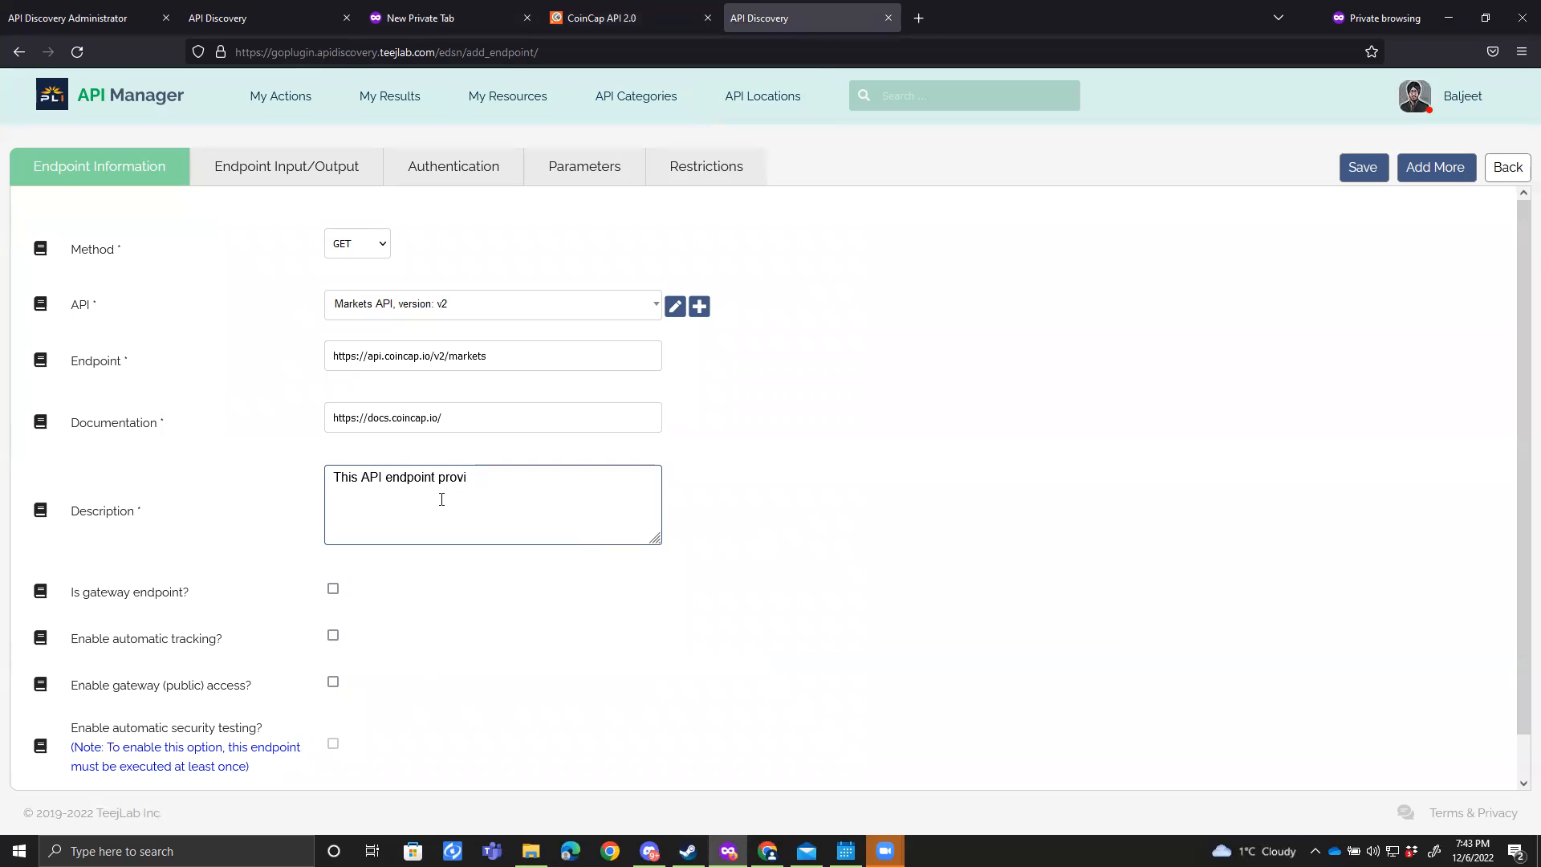
{"action": "type", "text": "des market/cryptocurrency"}
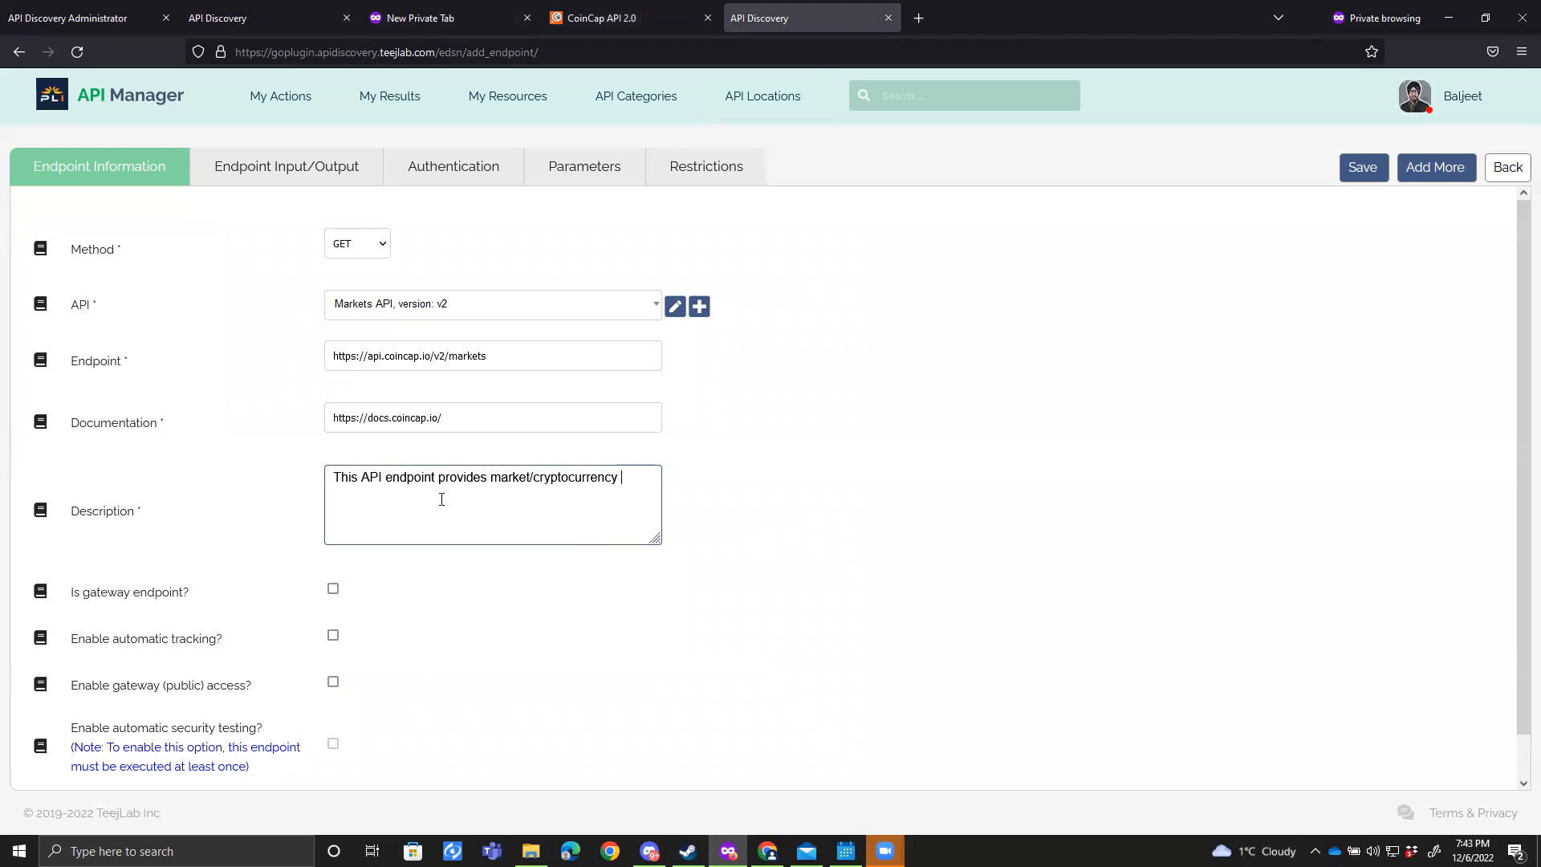
{"action": "type", "text": " data."}
{"action": "left_click_drag", "start_coordinate": [650, 474], "coordinate": [313, 420]}
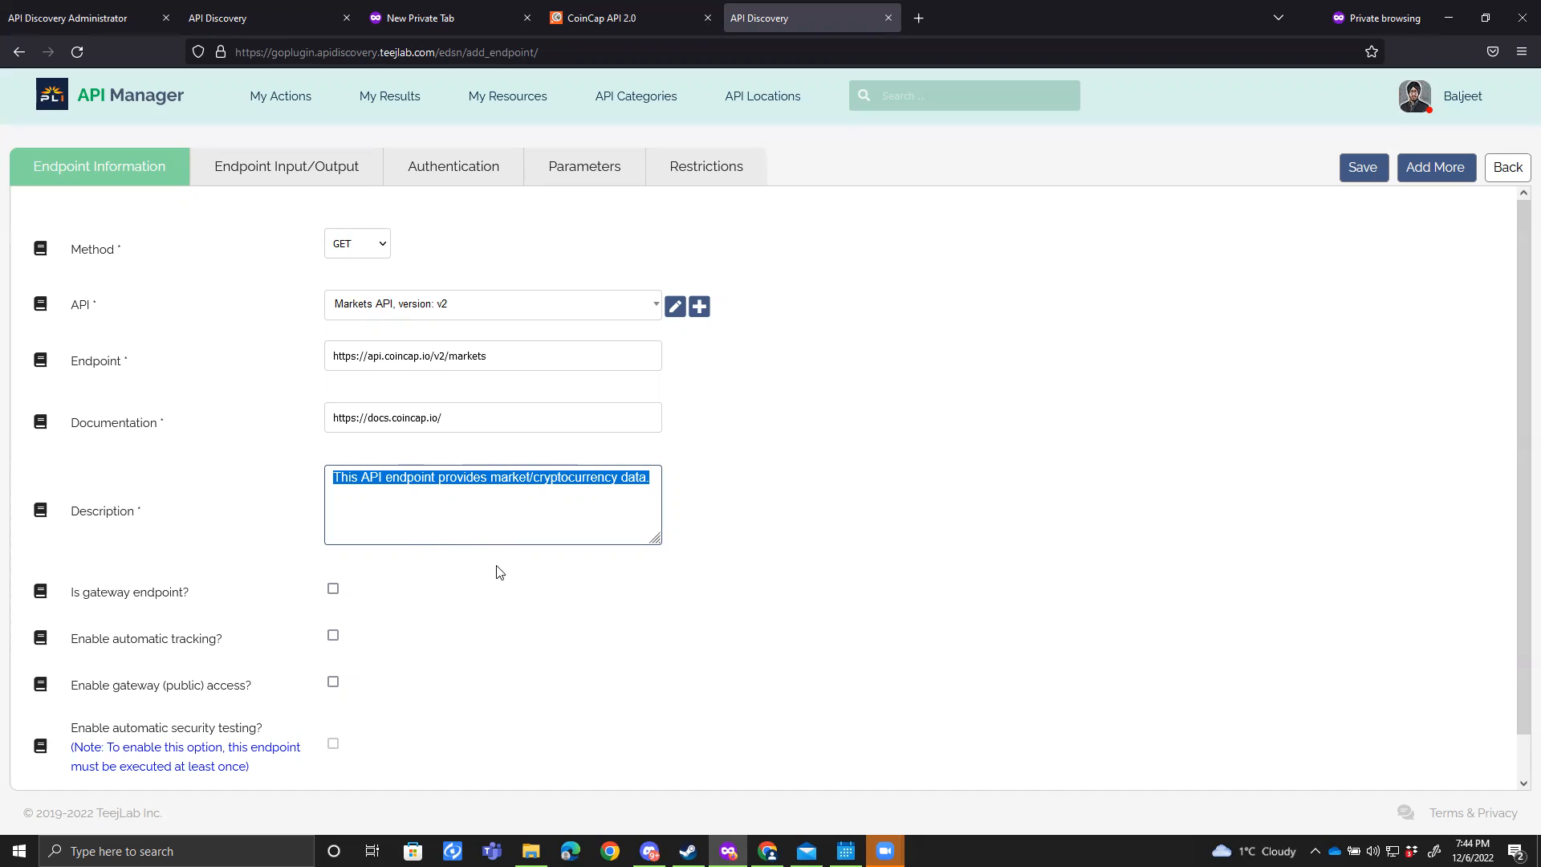
{"action": "left_click", "coordinate": [342, 485]}
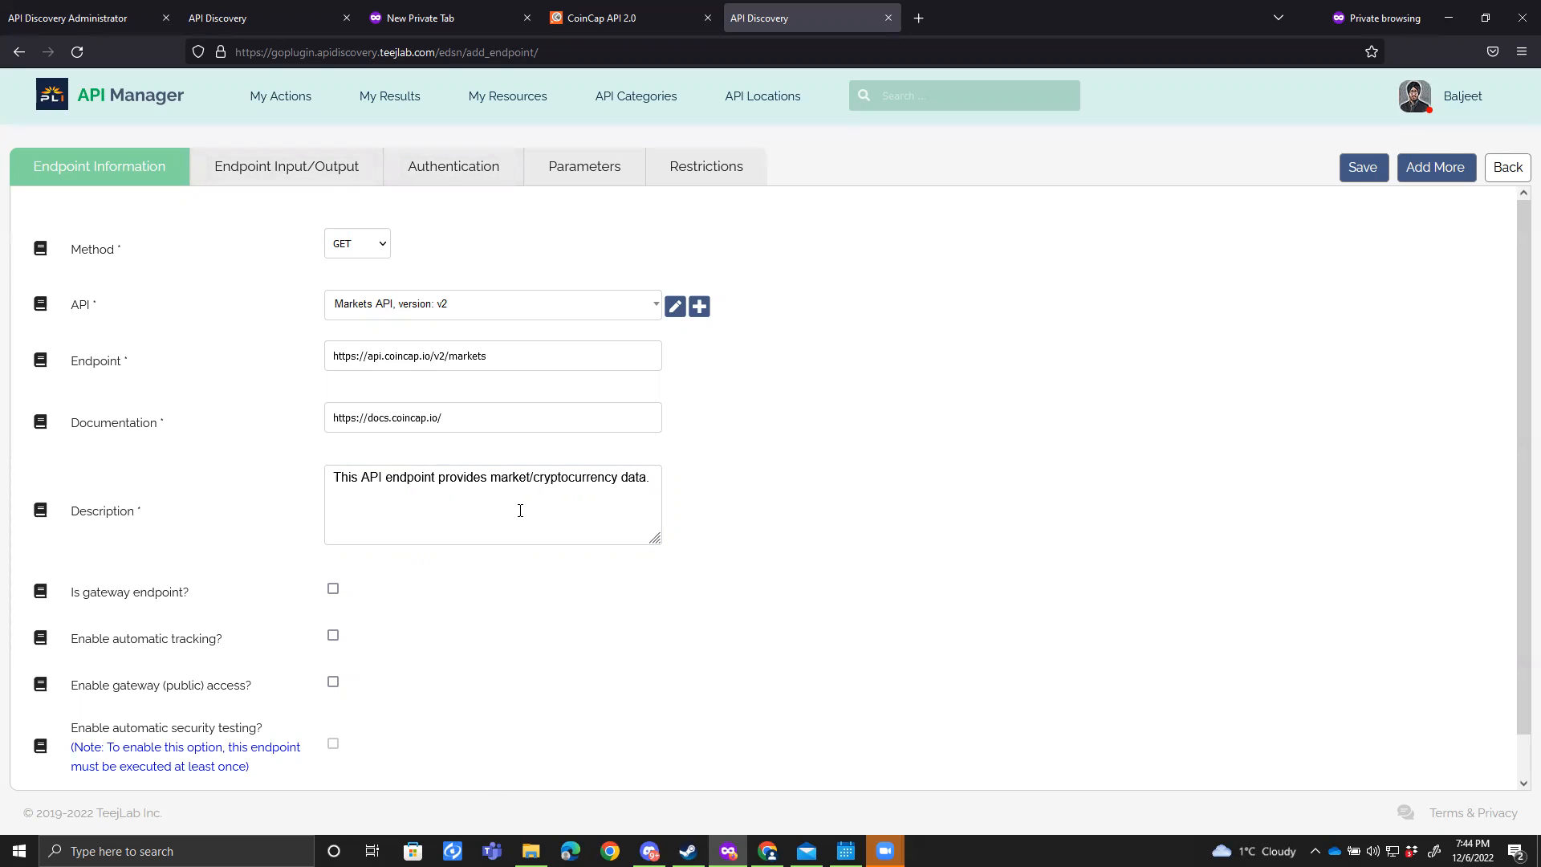
Step: Set the endpoint's authentication type to API Key in Message Header, using api_key1
{"action": "left_click", "coordinate": [450, 175]}
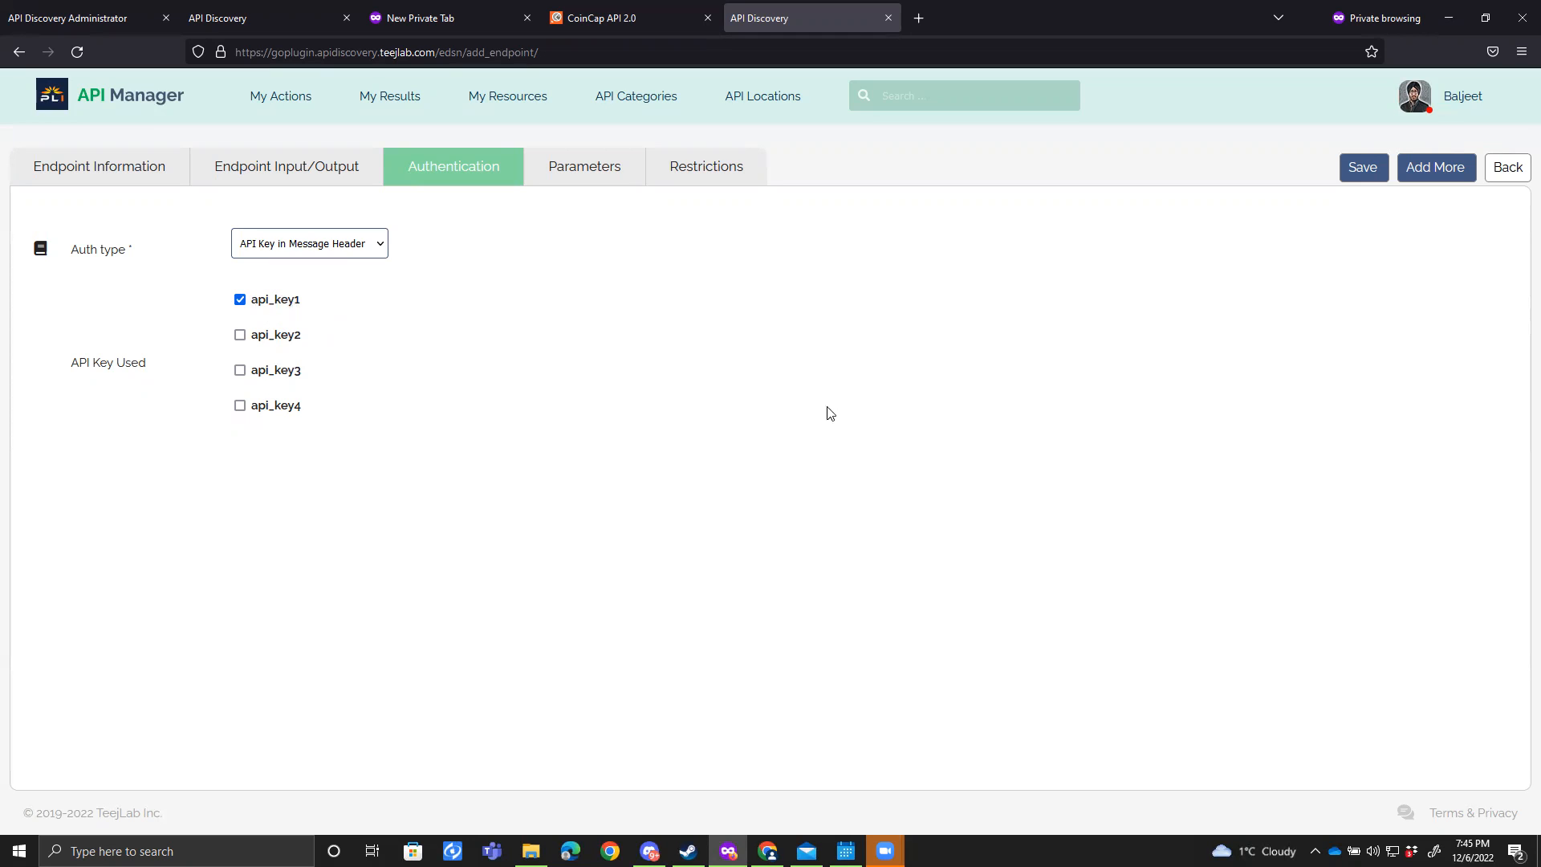
Step: Define the required query parameter baseSymbol with the default value "Base crypto." and the example value OGN
{"action": "left_click", "coordinate": [594, 172]}
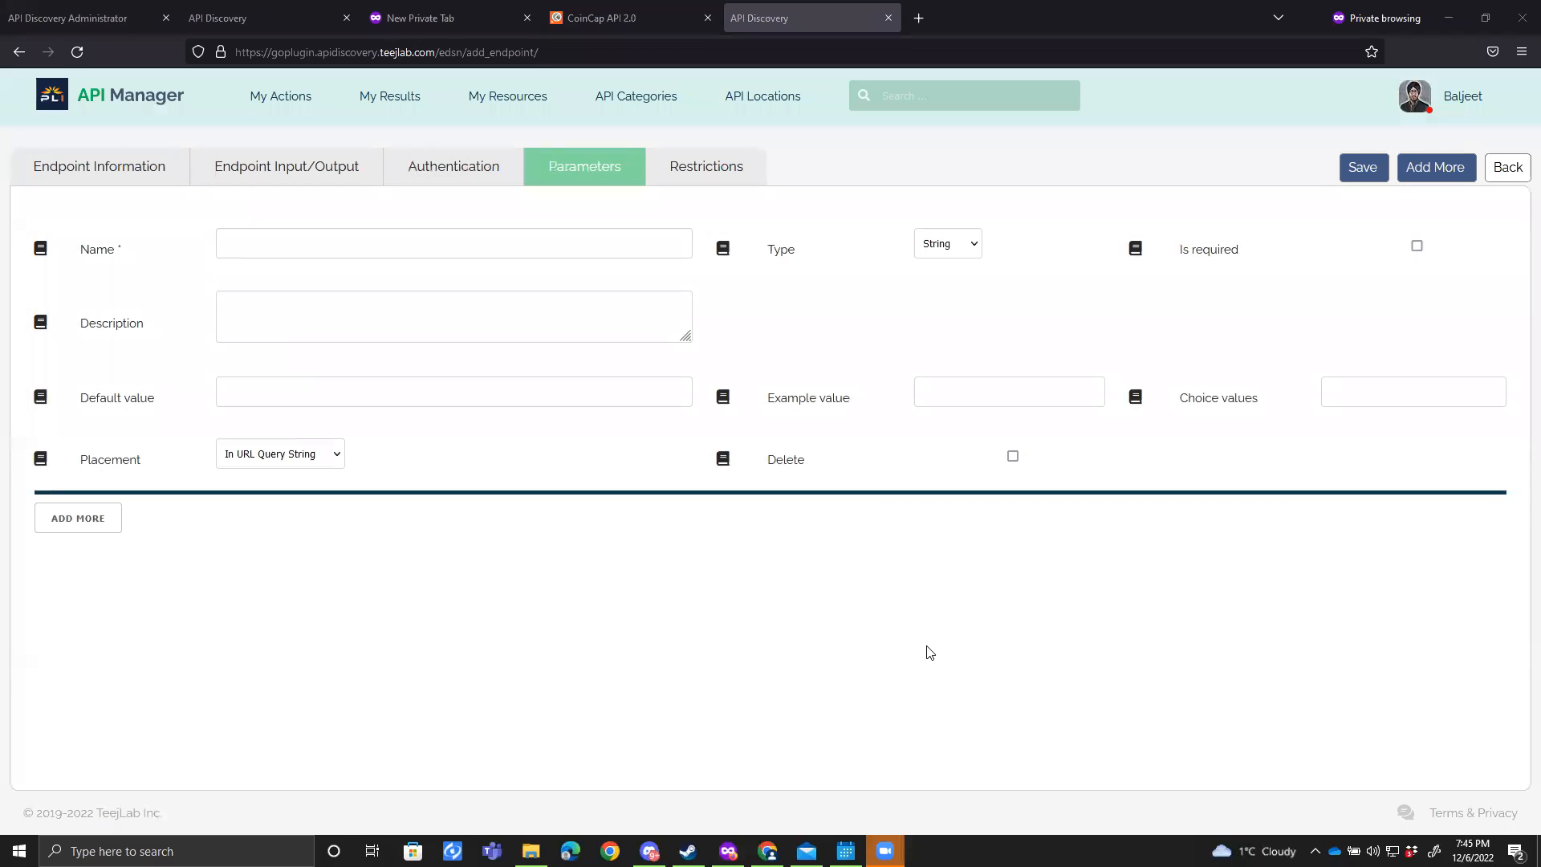
{"action": "key", "text": "alt+Tab"}
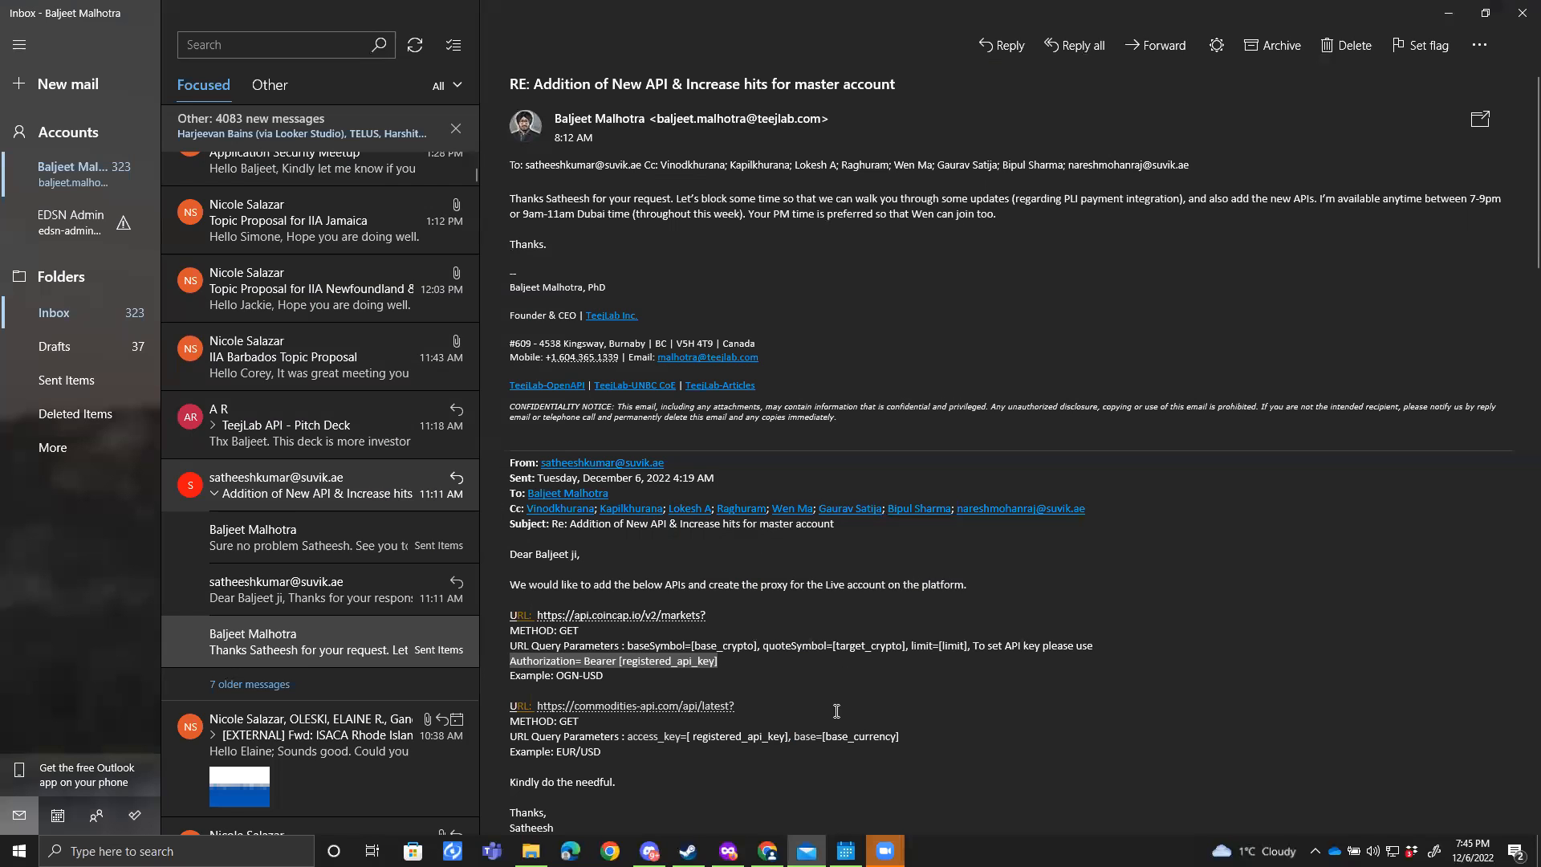
{"action": "left_click", "coordinate": [659, 642]}
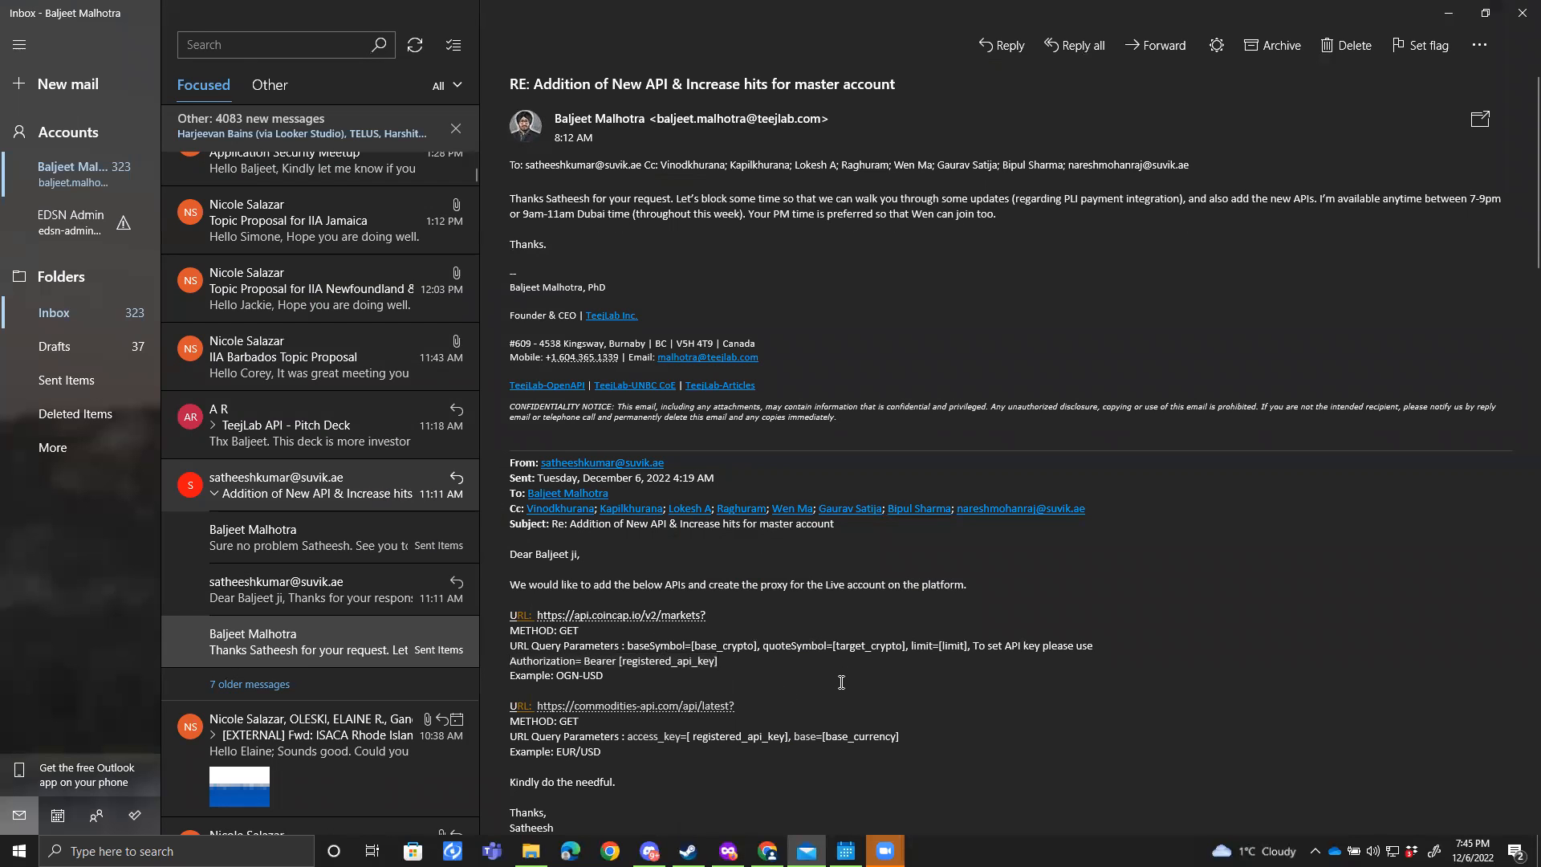
{"action": "key", "text": "alt+Tab"}
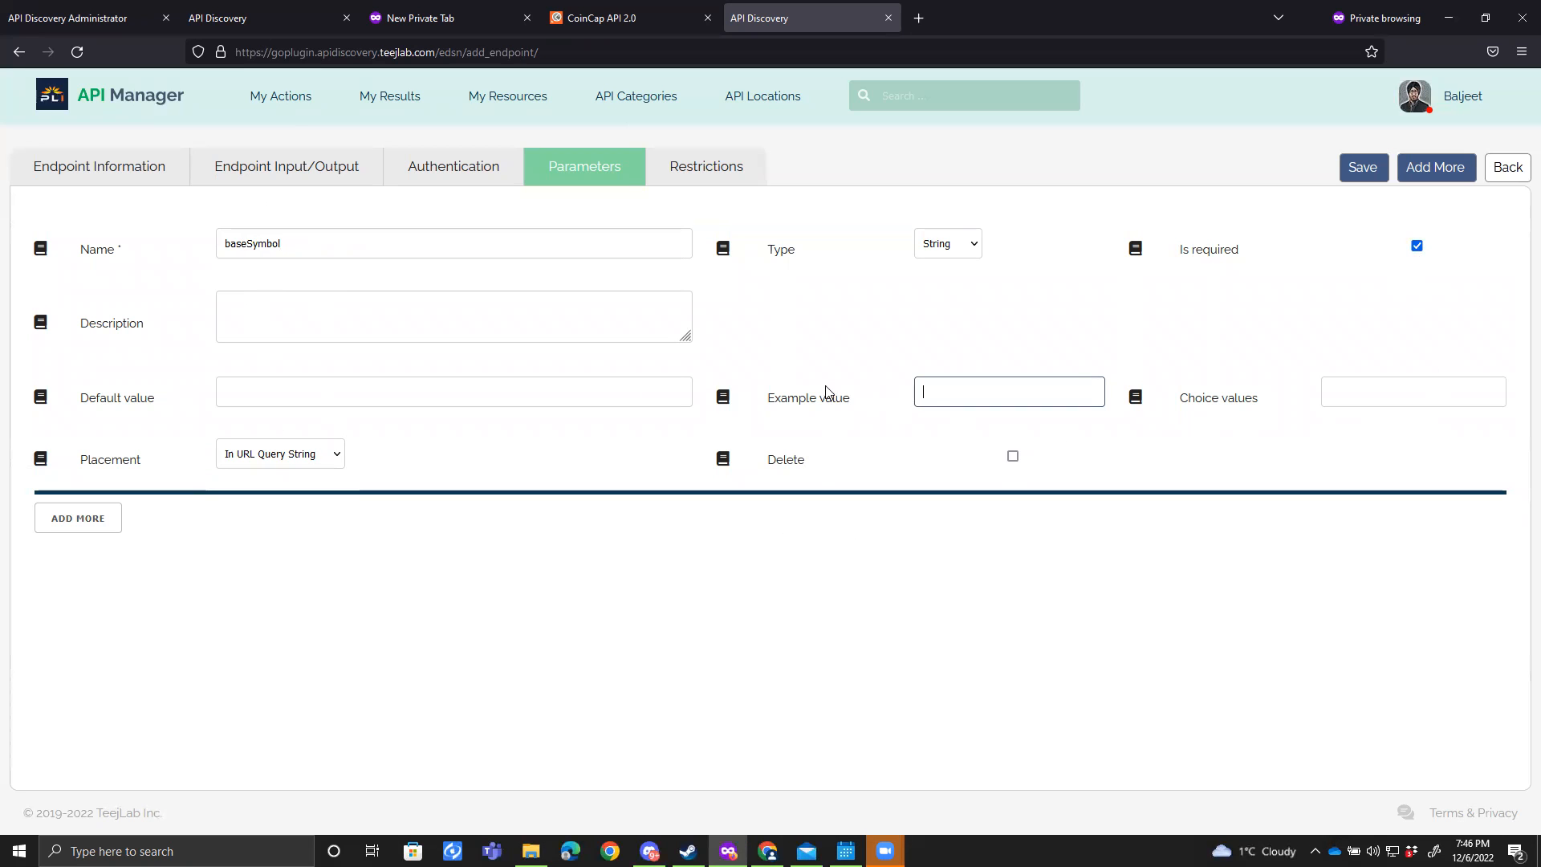
{"action": "key", "text": "alt+Tab"}
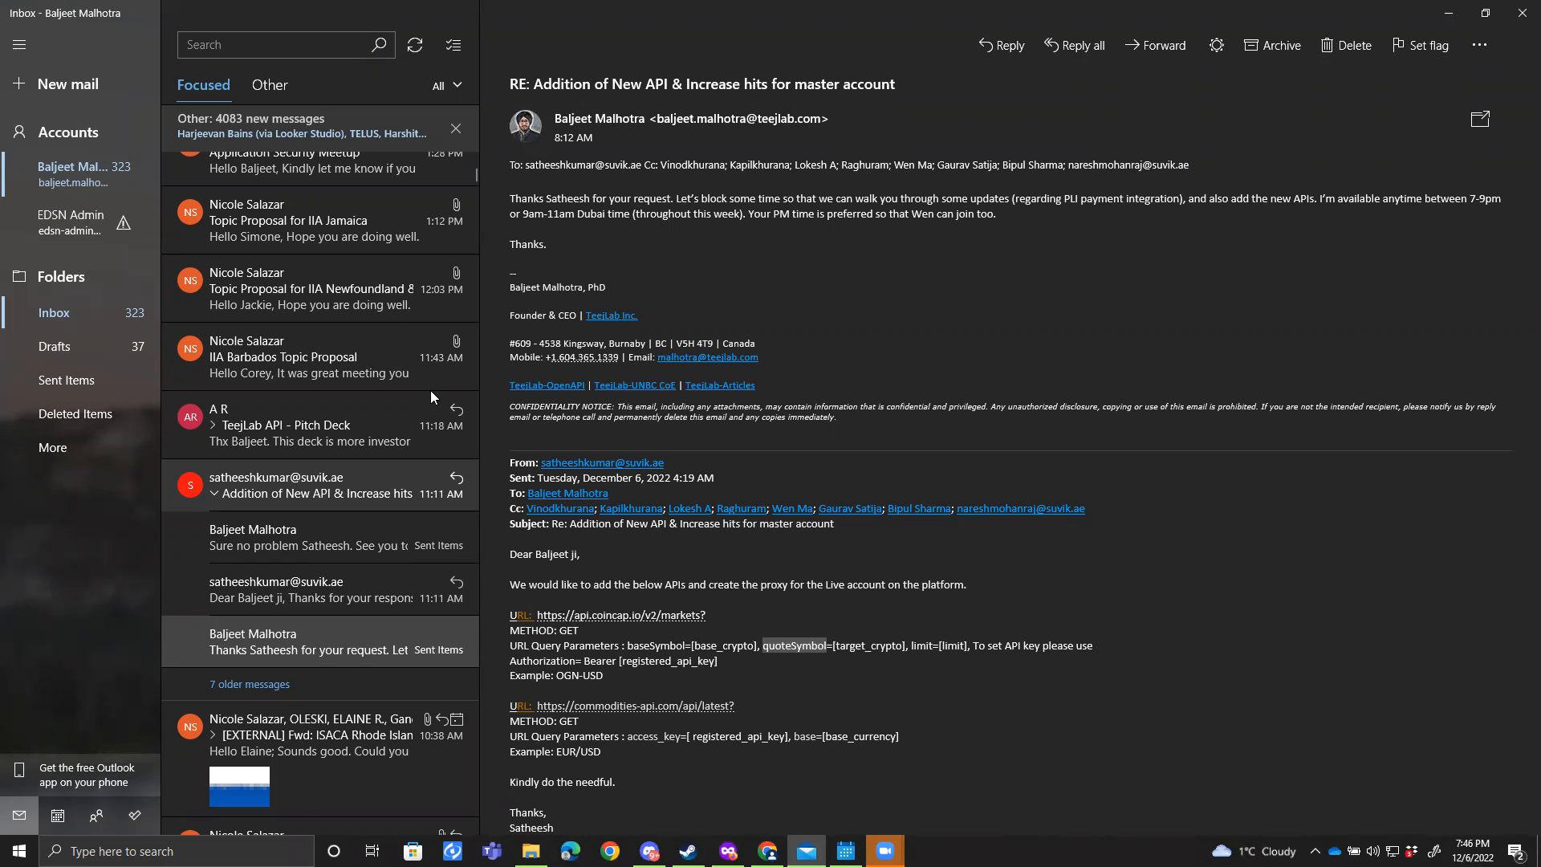
{"action": "key", "text": "alt+Tab"}
{"action": "type", "text": "Bas"}
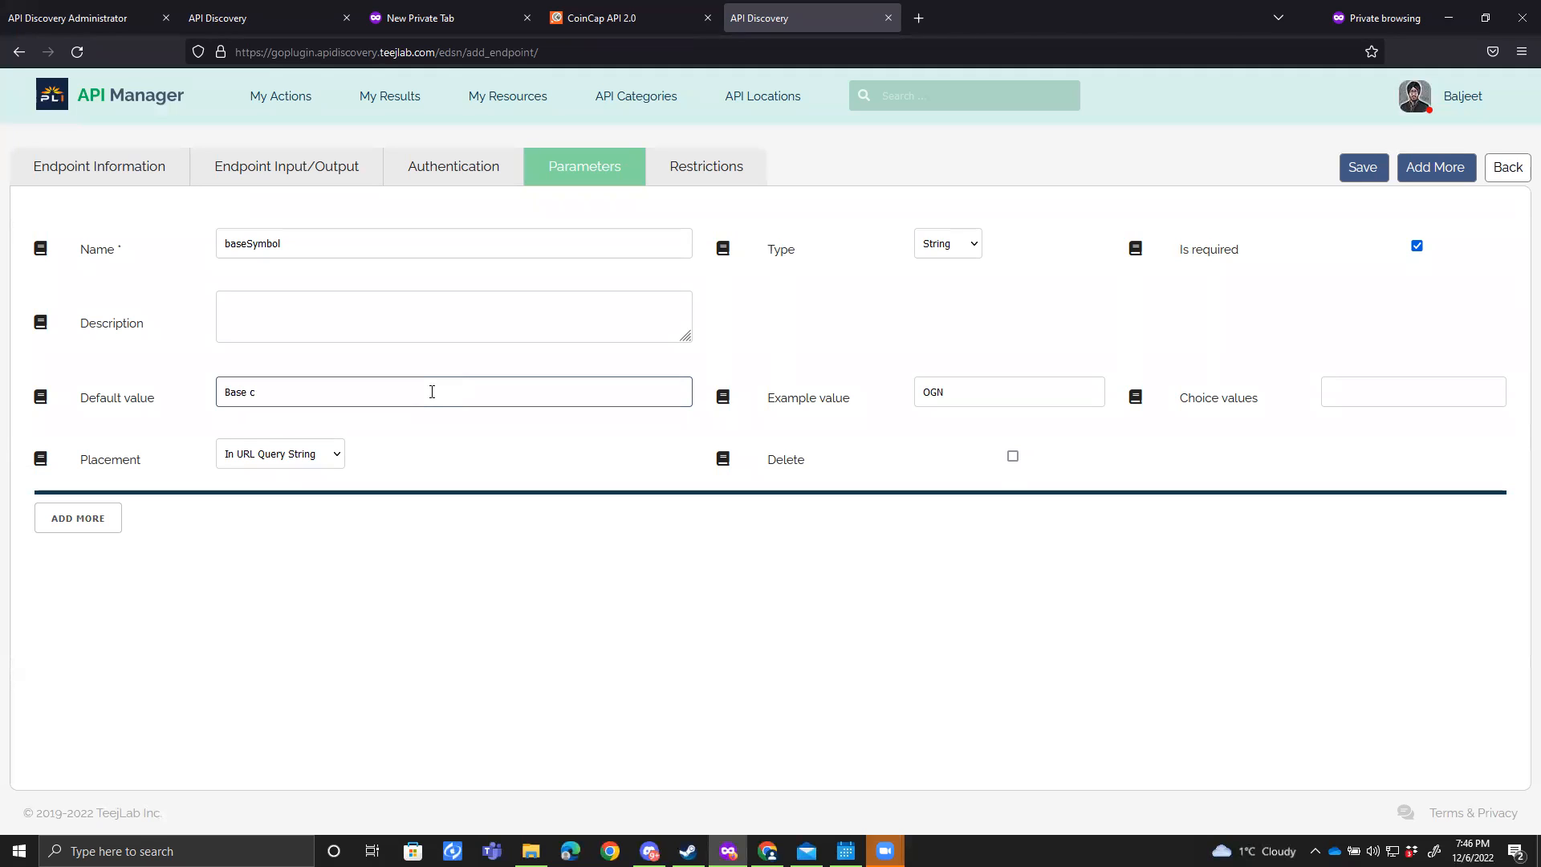
{"action": "type", "text": "e crypto."}
Step: Add a second endpoint parameter named quoteSymbol with the description "Target crypto."
{"action": "left_click", "coordinate": [72, 517]}
{"action": "left_click", "coordinate": [290, 521]}
{"action": "type", "text": "quoteSymbol"}
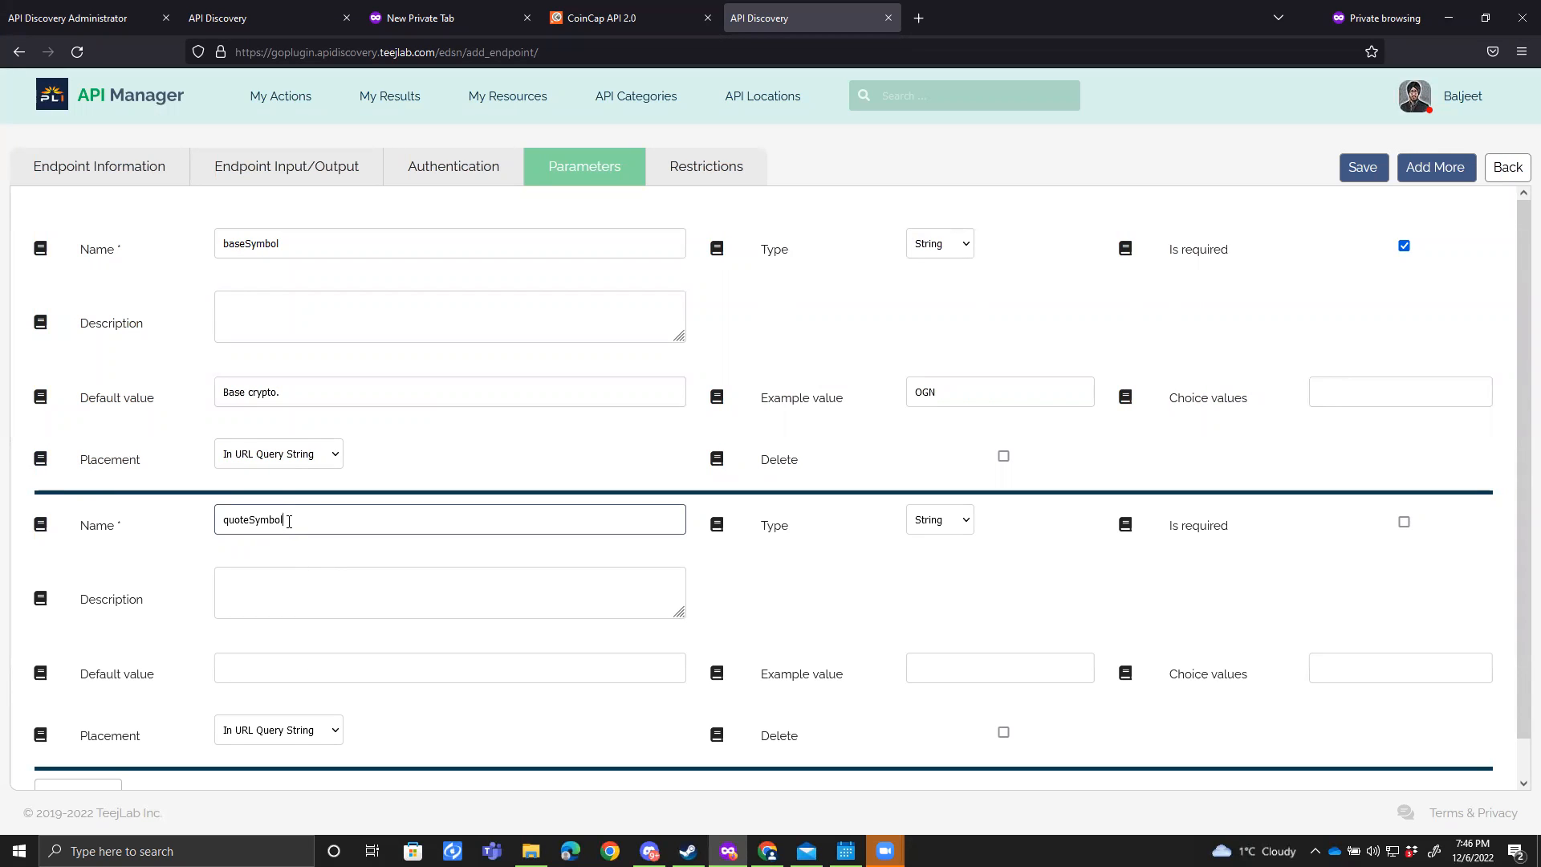
{"action": "key", "text": "alt+Tab"}
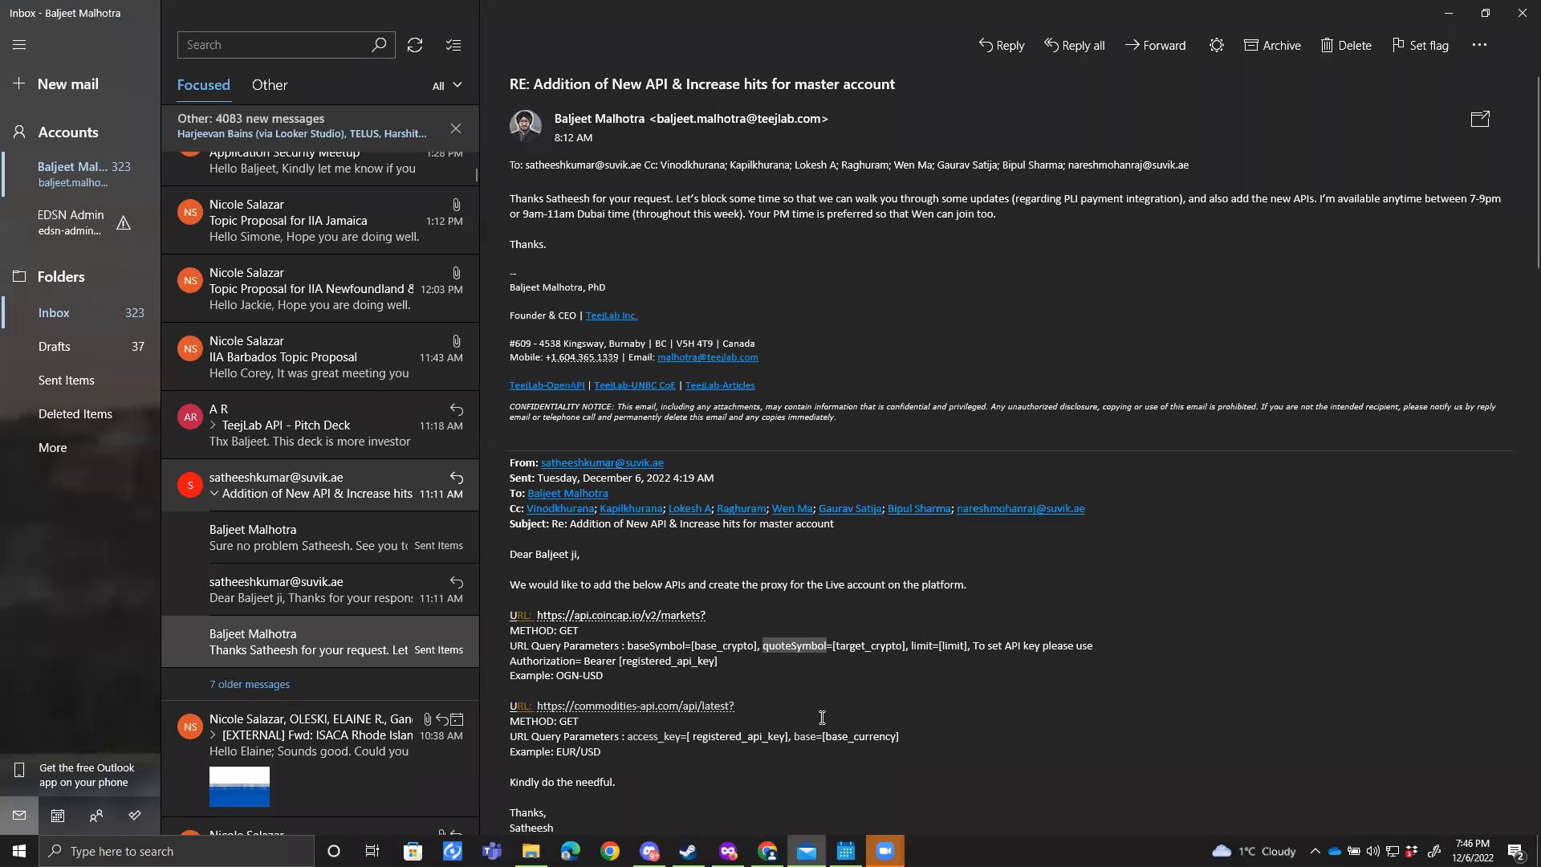
{"action": "key", "text": "alt+Tab"}
{"action": "left_click", "coordinate": [274, 667]}
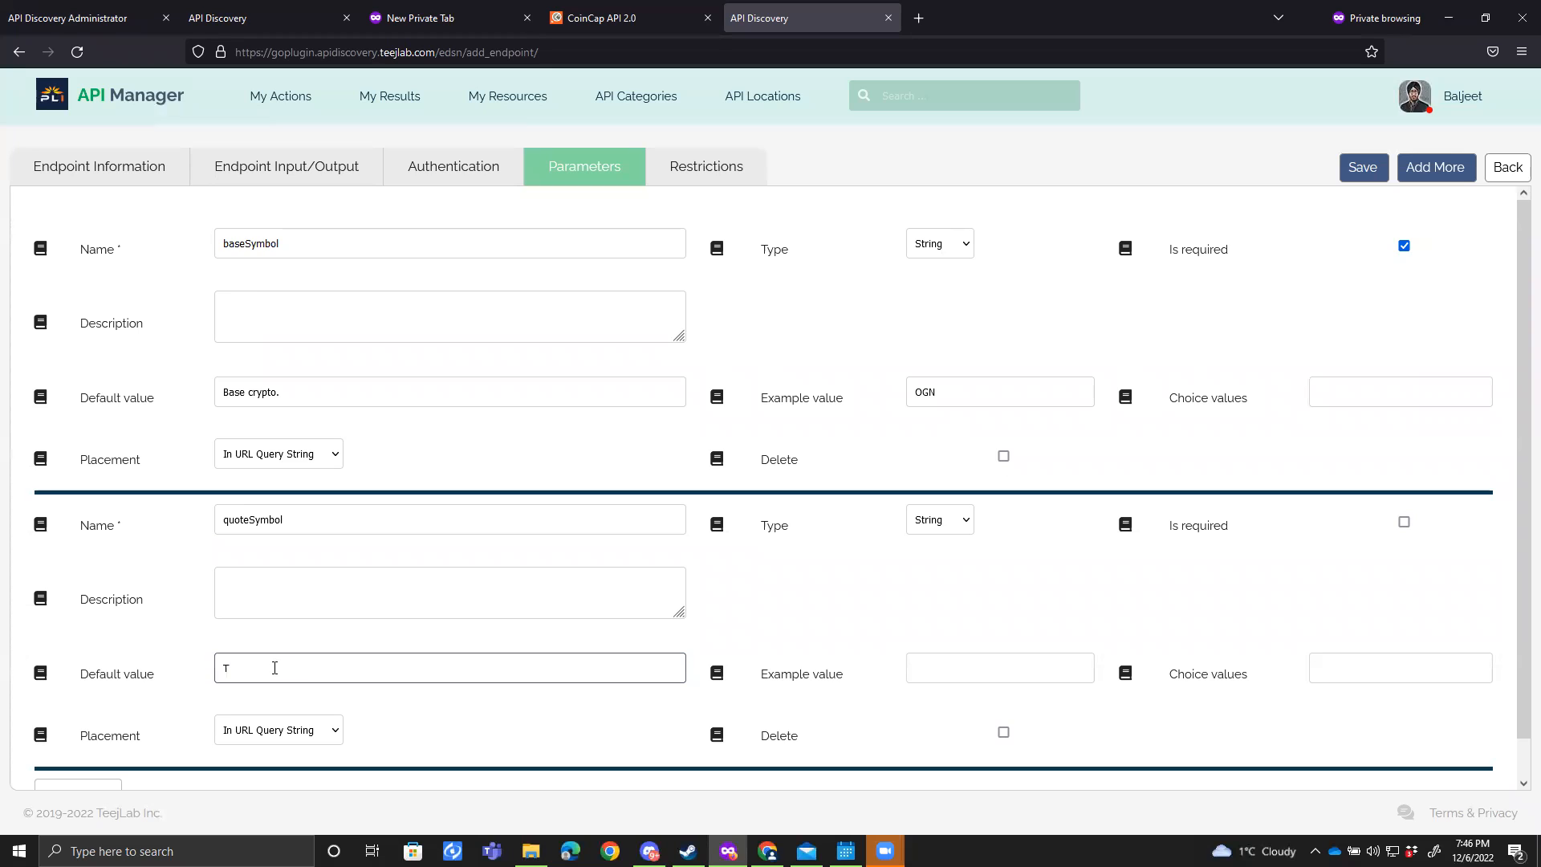
{"action": "left_click", "coordinate": [305, 601]}
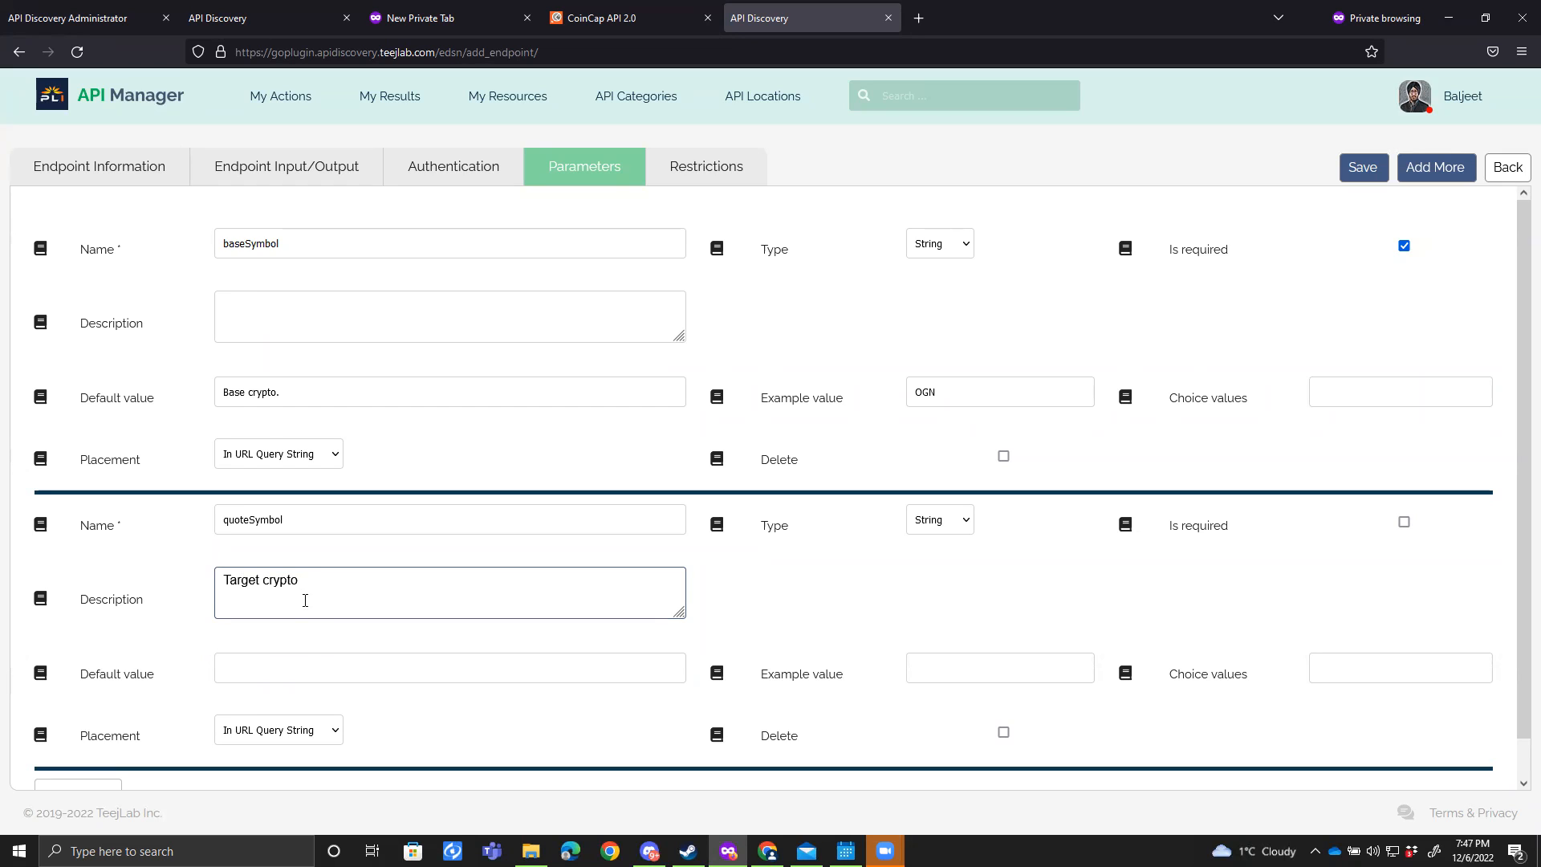
{"action": "type", "text": "Target crypto."}
{"action": "right_click", "coordinate": [286, 579]}
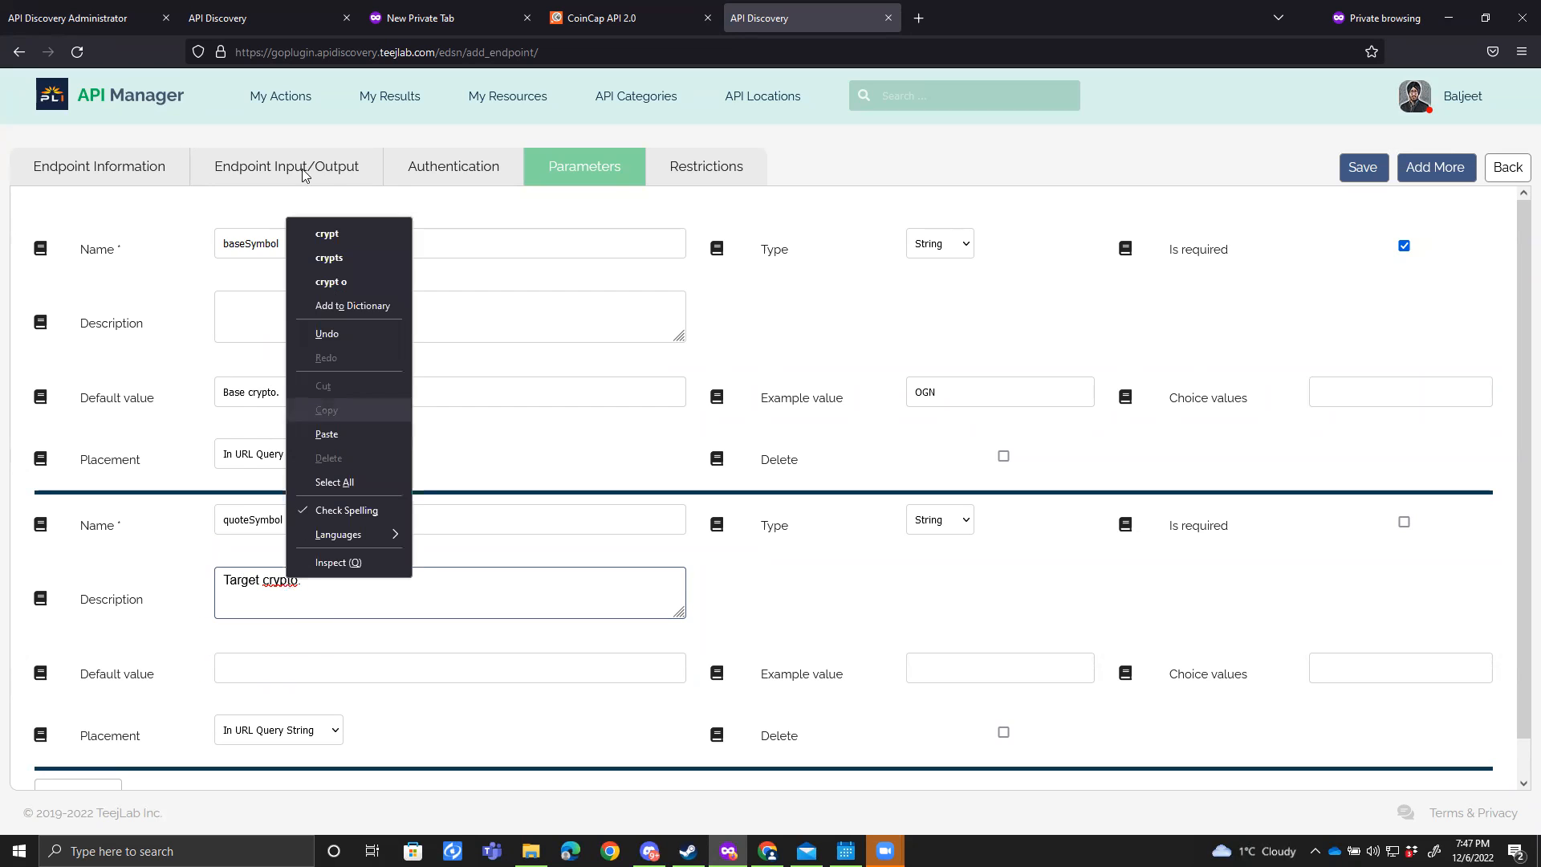
{"action": "left_click", "coordinate": [344, 238]}
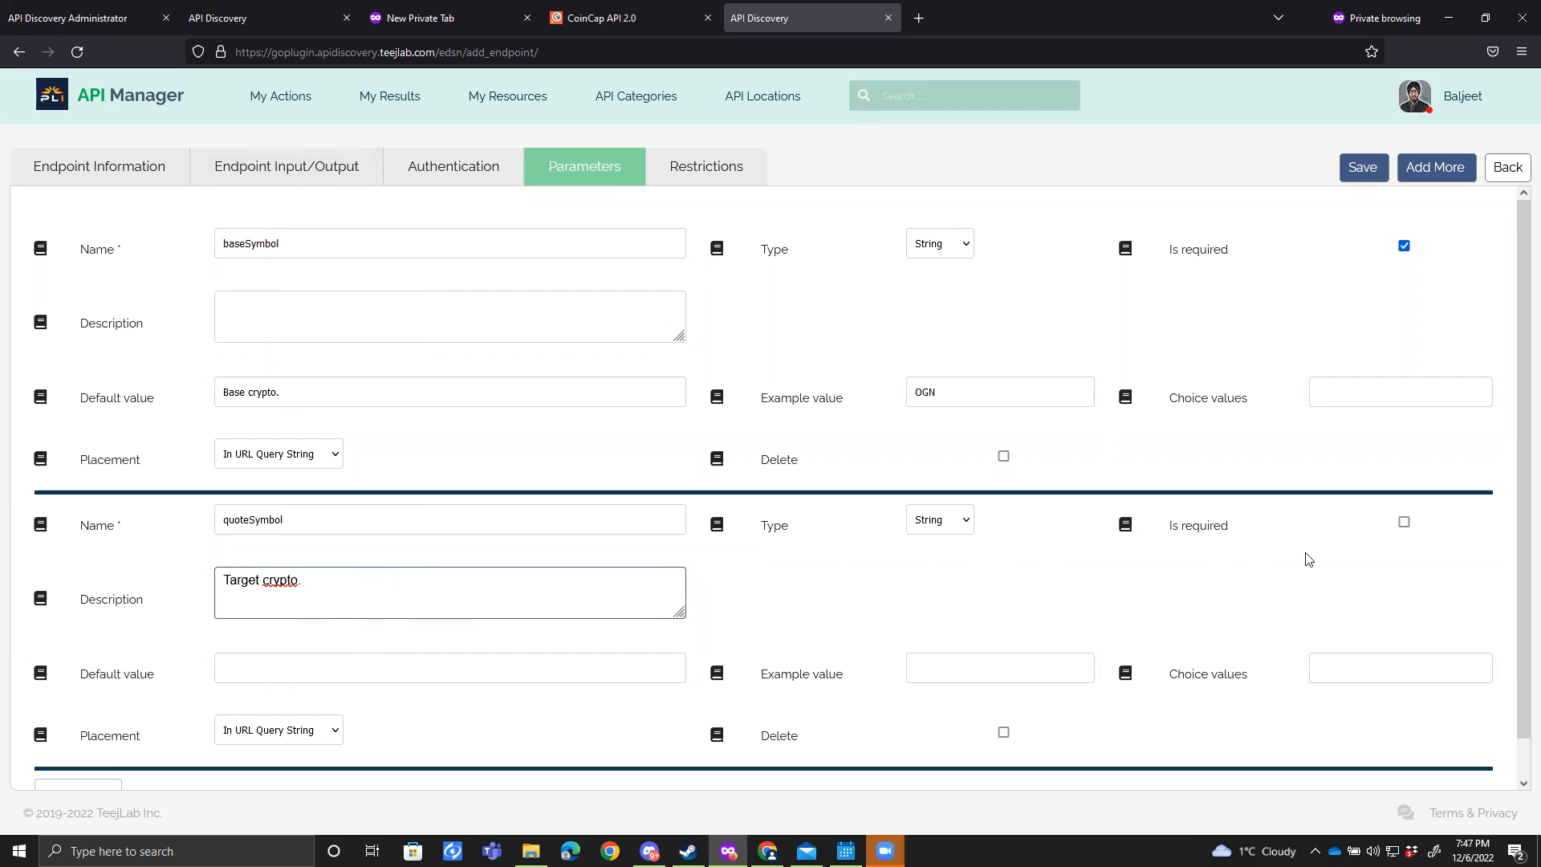
Step: Mark the quoteSymbol parameter as required and set its example value to USD
{"action": "left_click", "coordinate": [1406, 525]}
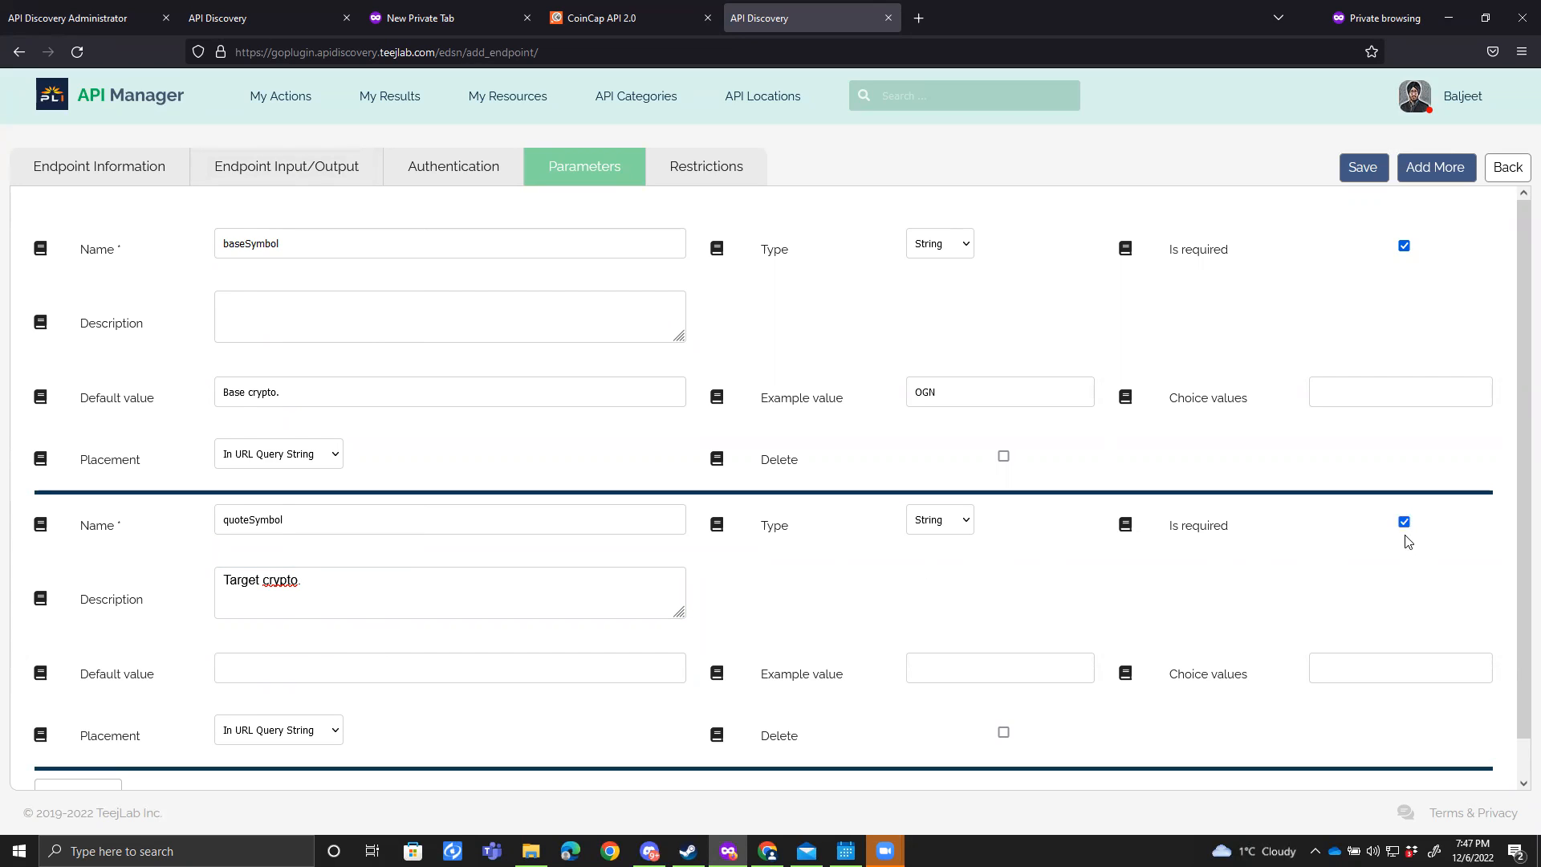
{"action": "scroll", "coordinate": [980, 595], "scroll_direction": "down", "scroll_amount": 1}
{"action": "left_click", "coordinate": [971, 633]}
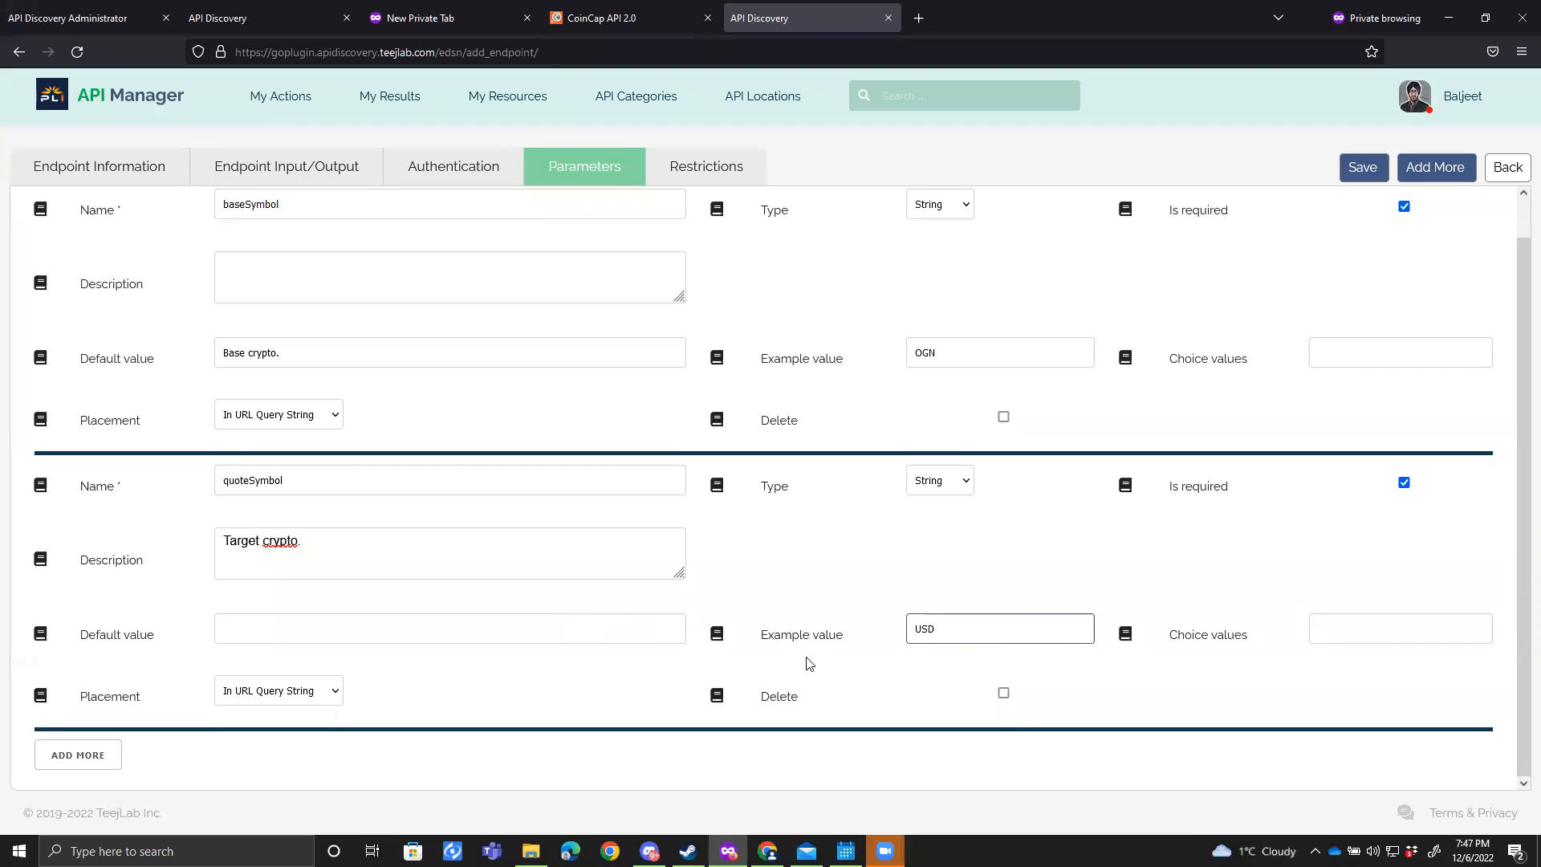
Step: Add a third endpoint parameter named limit, copying the name from the request email
{"action": "key", "text": "alt+Tab"}
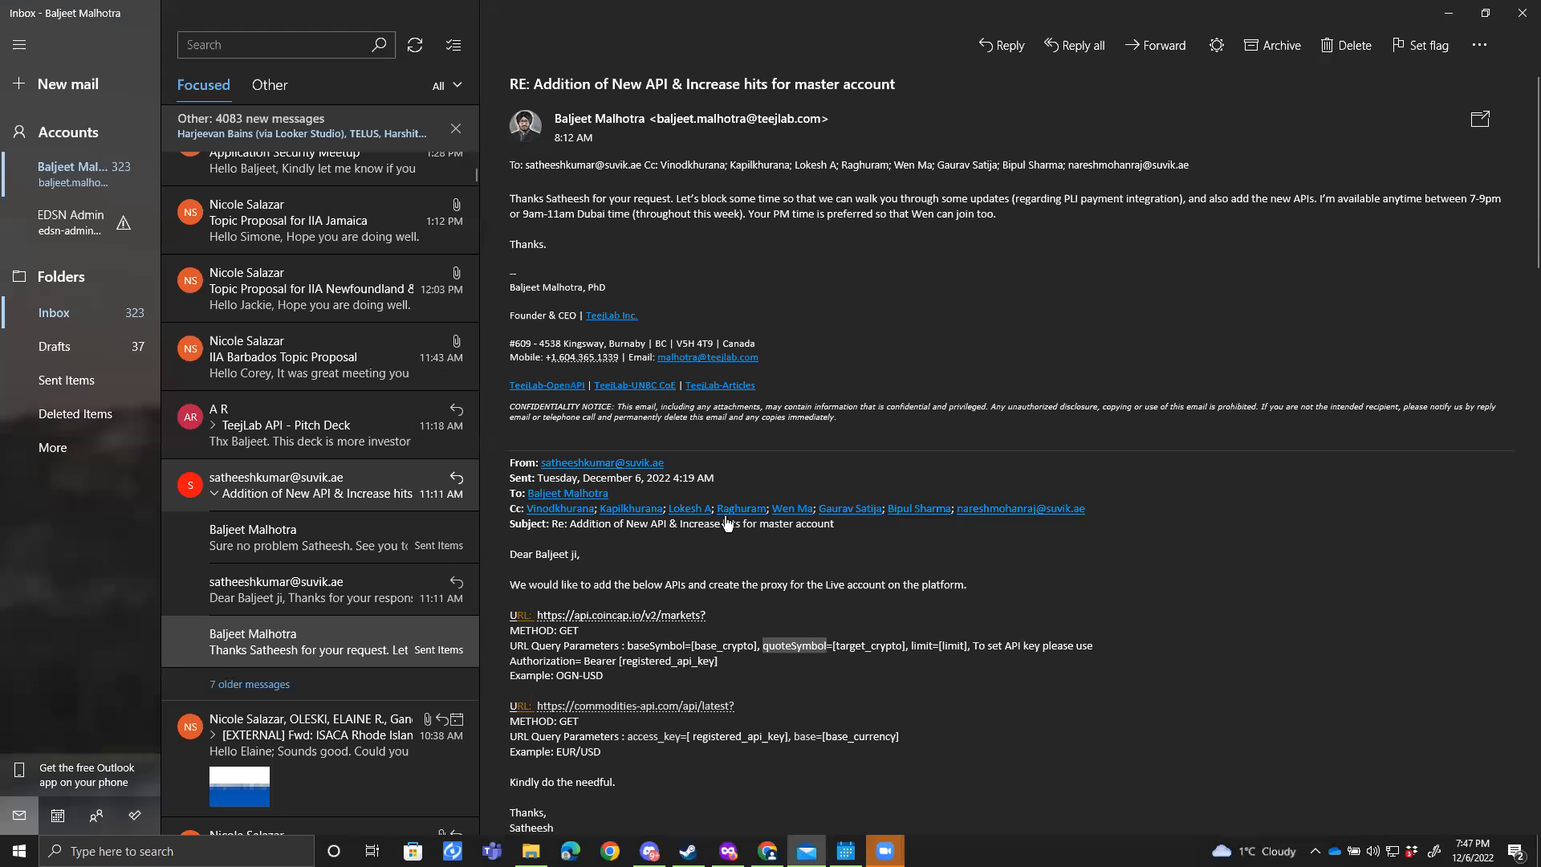
{"action": "double_click", "coordinate": [928, 646]}
{"action": "key", "text": "ctrl+c"}
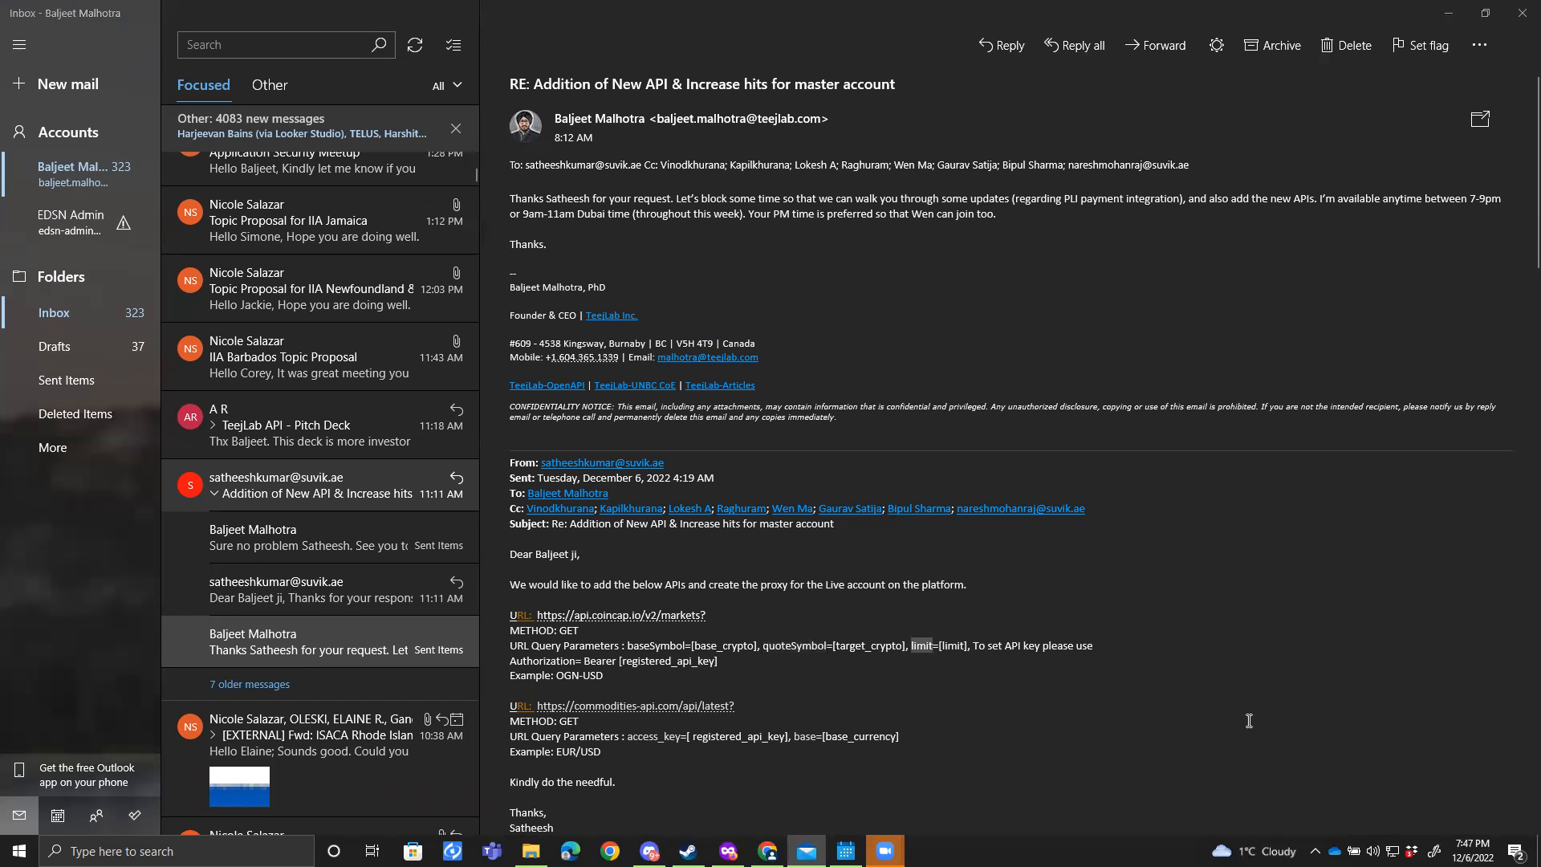
{"action": "key", "text": "alt+Tab"}
{"action": "left_click", "coordinate": [99, 762]}
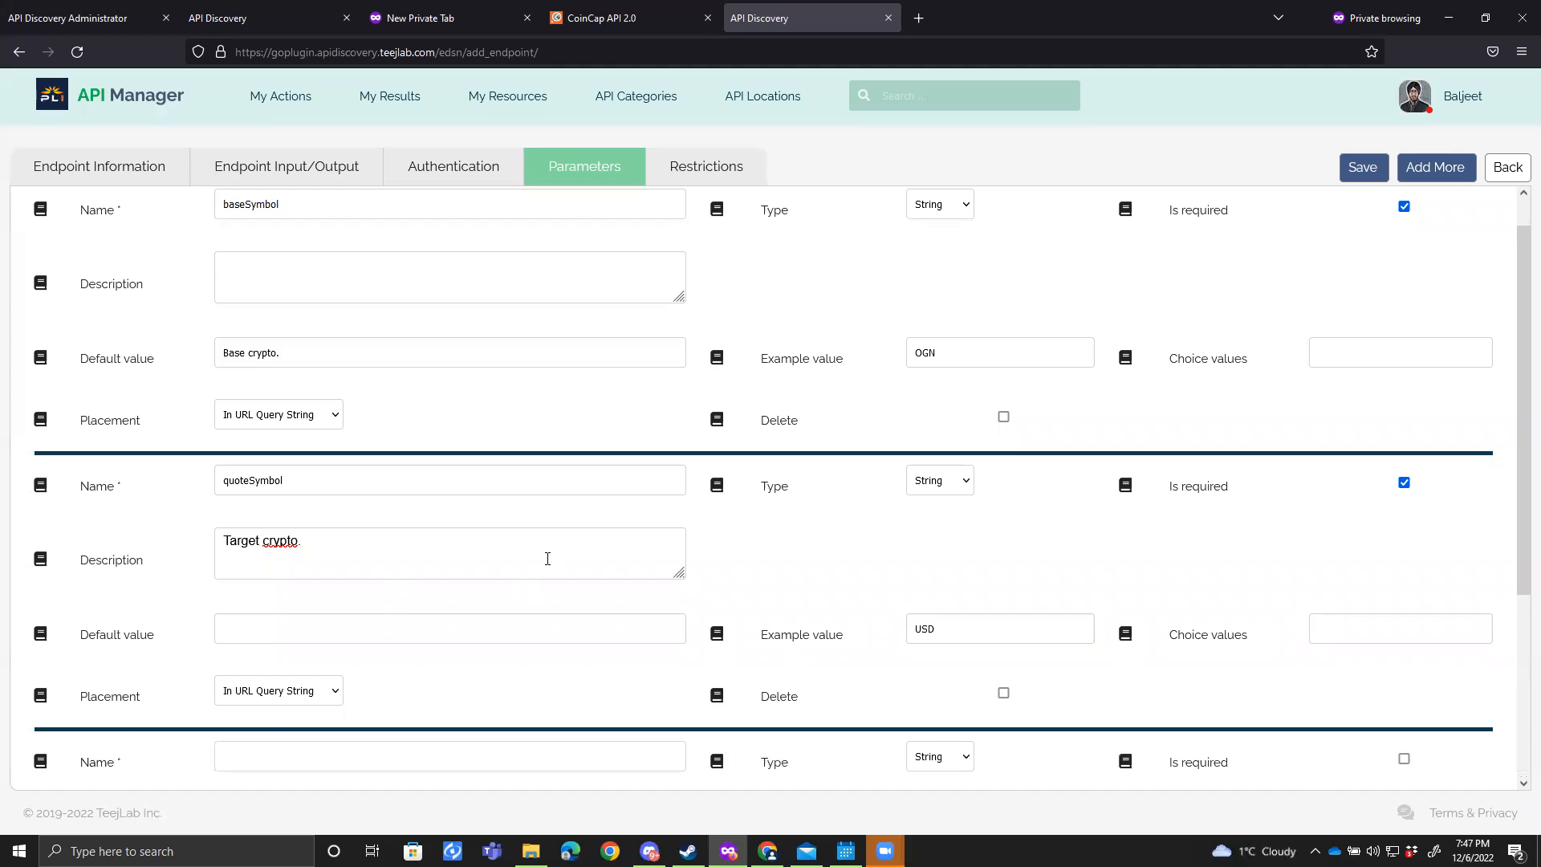
{"action": "scroll", "coordinate": [365, 542], "scroll_direction": "down", "scroll_amount": 3}
{"action": "left_click", "coordinate": [295, 482]}
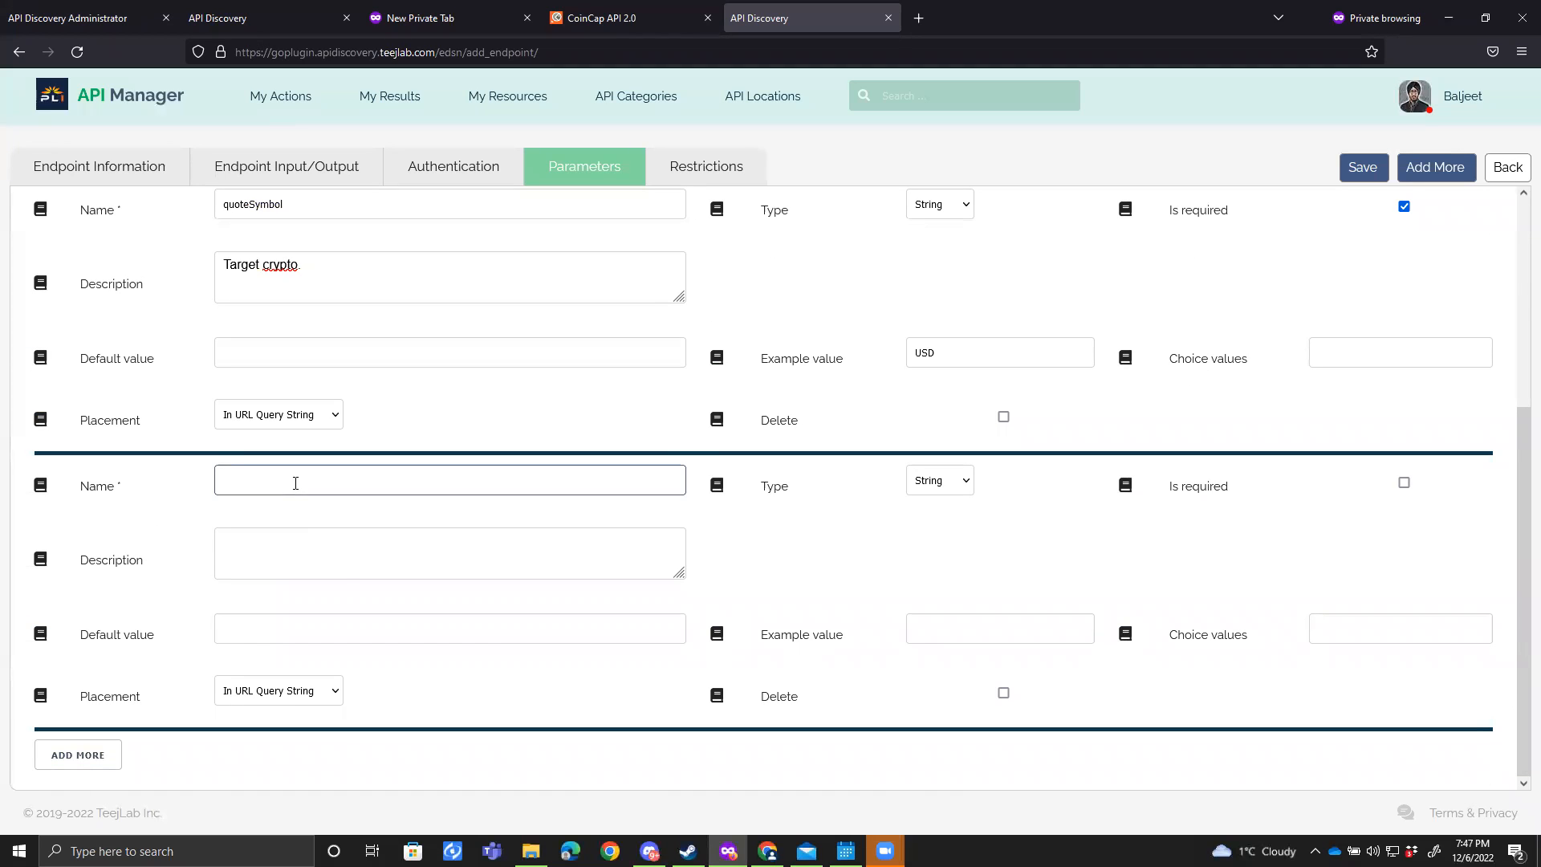
{"action": "key", "text": "ctrl+v"}
{"action": "key", "text": "alt+Tab"}
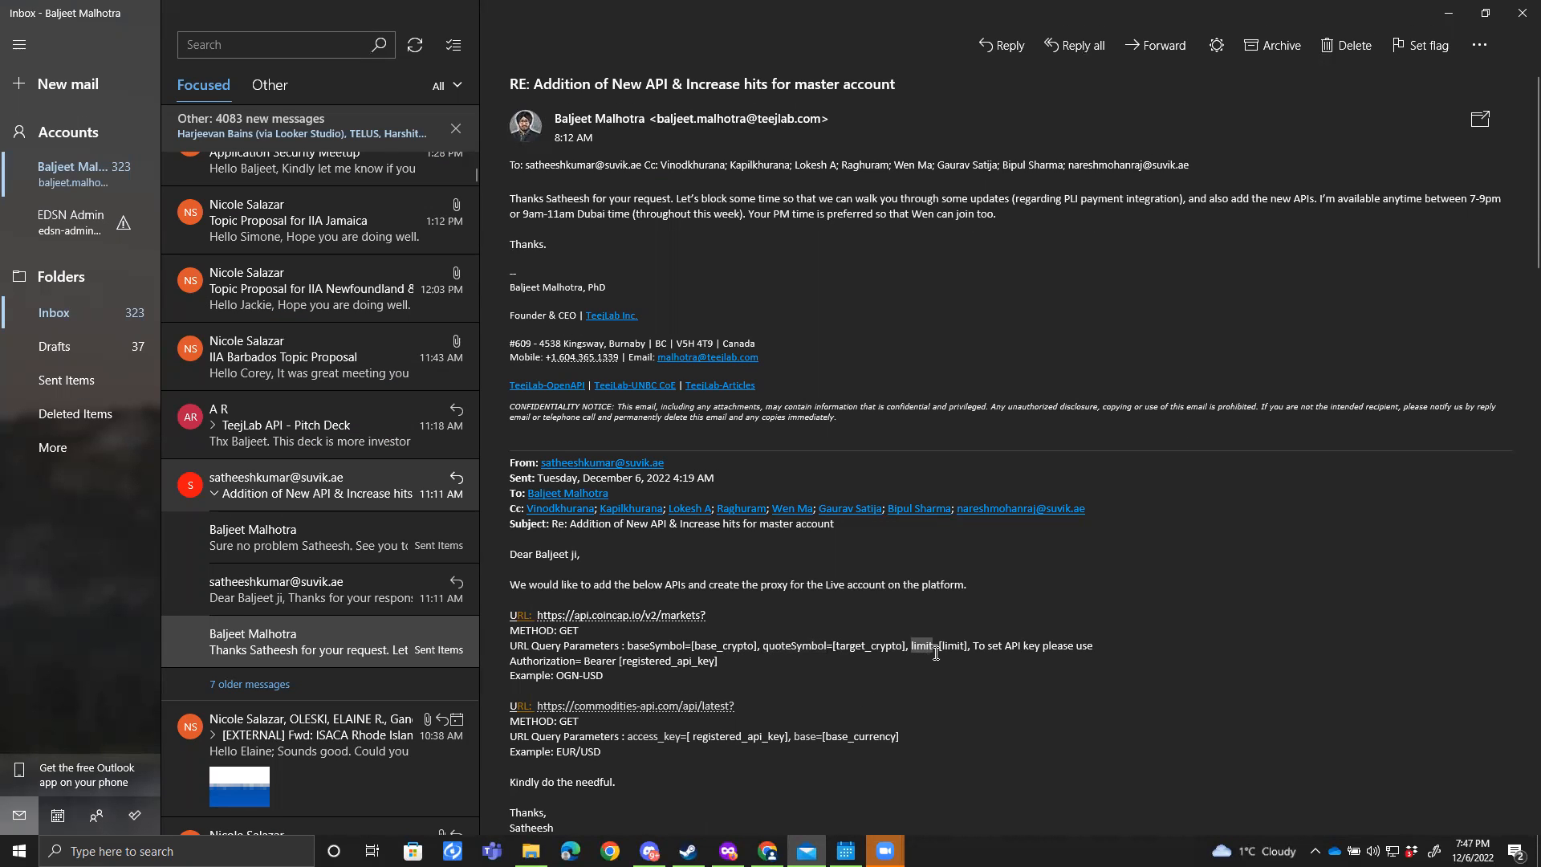
{"action": "key", "text": "alt+Tab"}
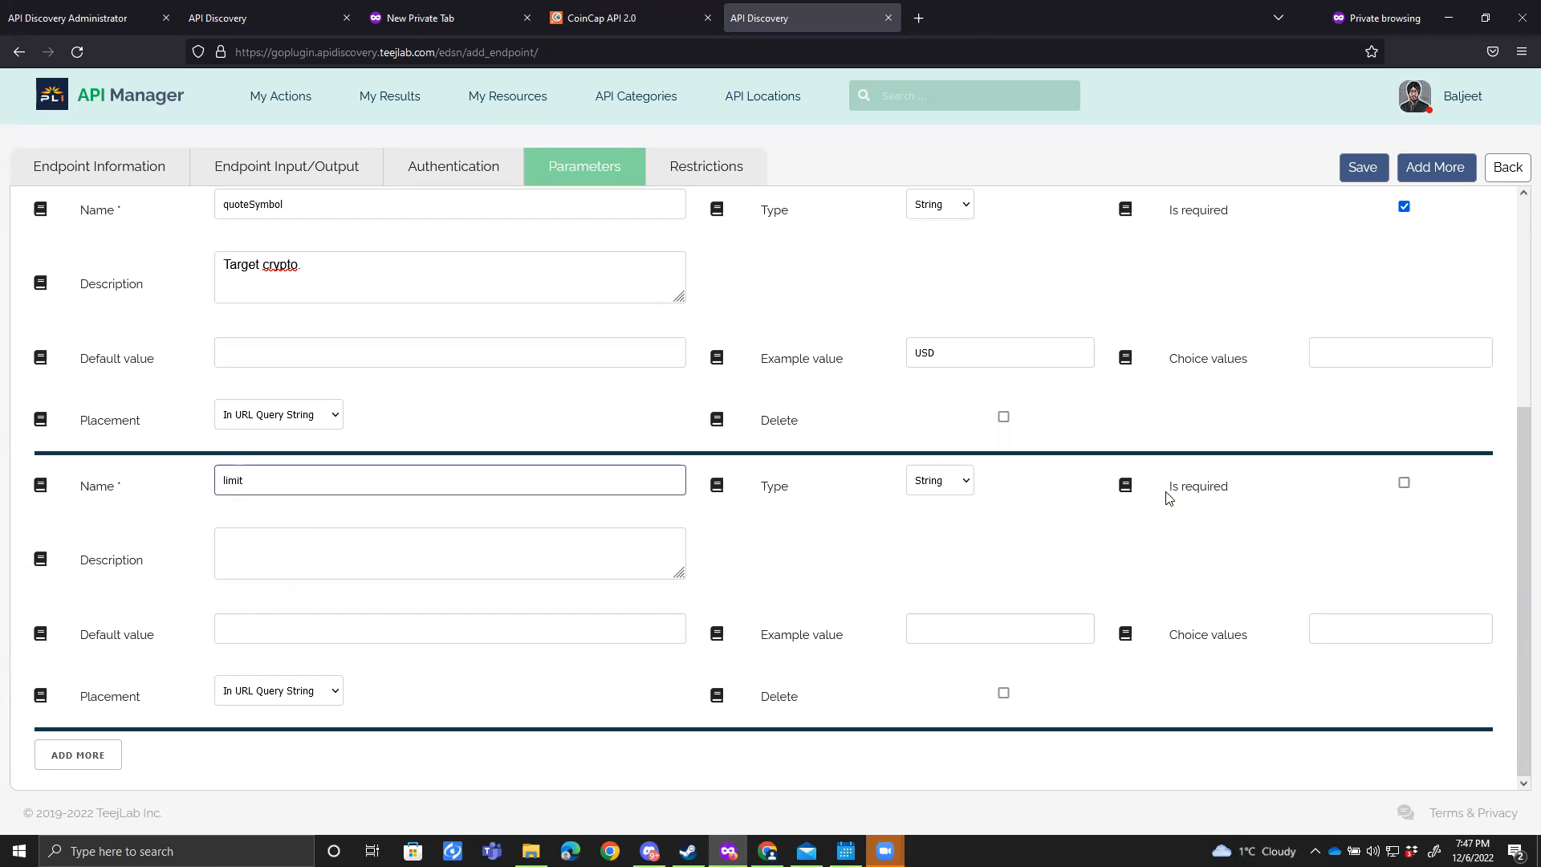
Step: Set the limit parameter's default value to "Limits the result set." and its example value to 2, and save the endpoint
{"action": "left_click_drag", "start_coordinate": [1164, 492], "coordinate": [1436, 515]}
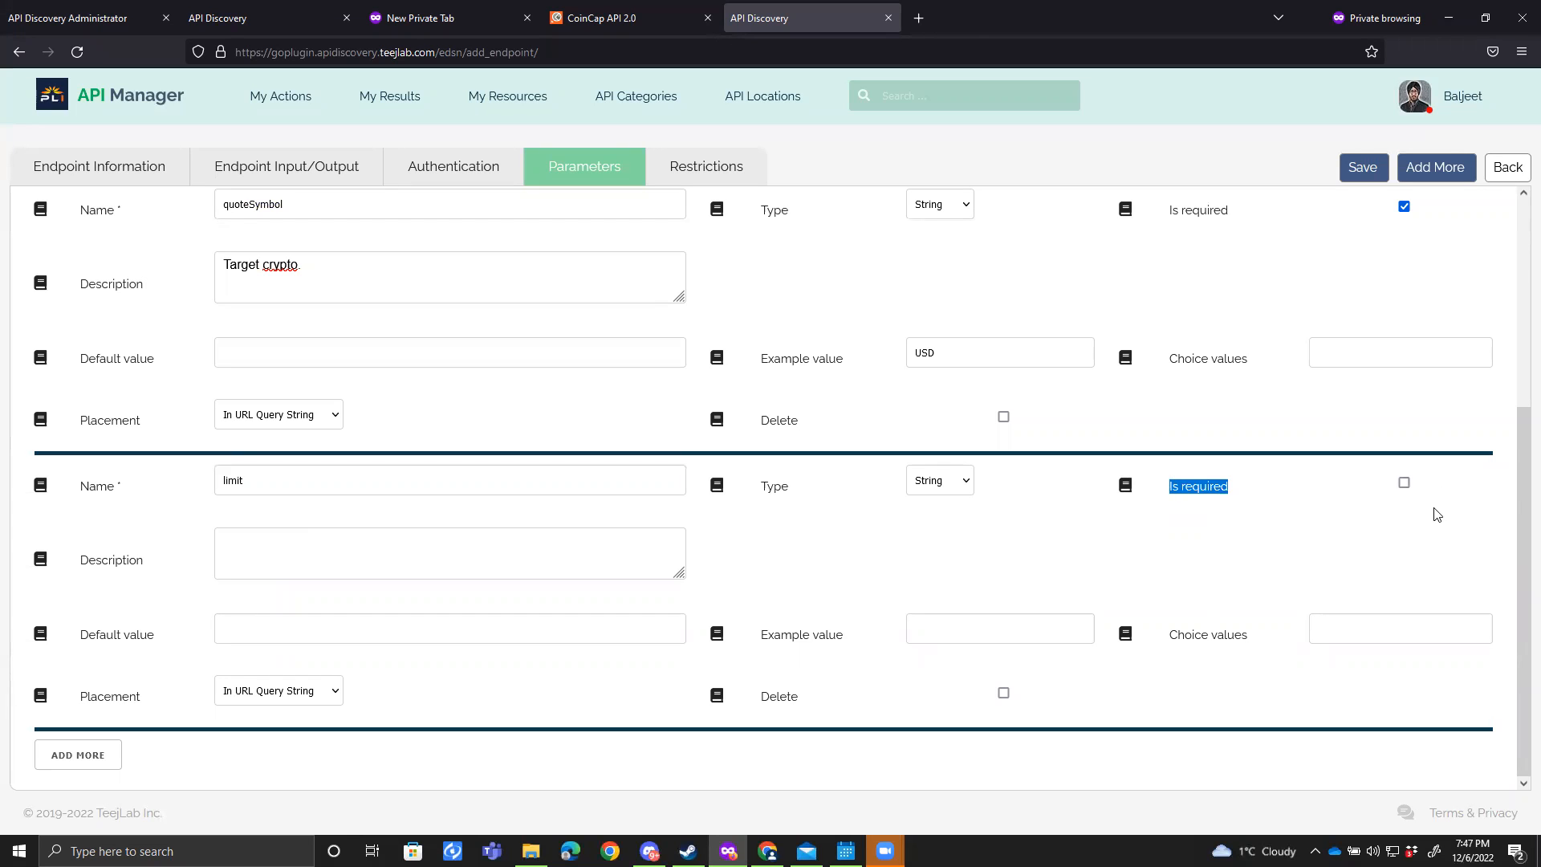
{"action": "left_click", "coordinate": [975, 634]}
{"action": "left_click", "coordinate": [370, 624]}
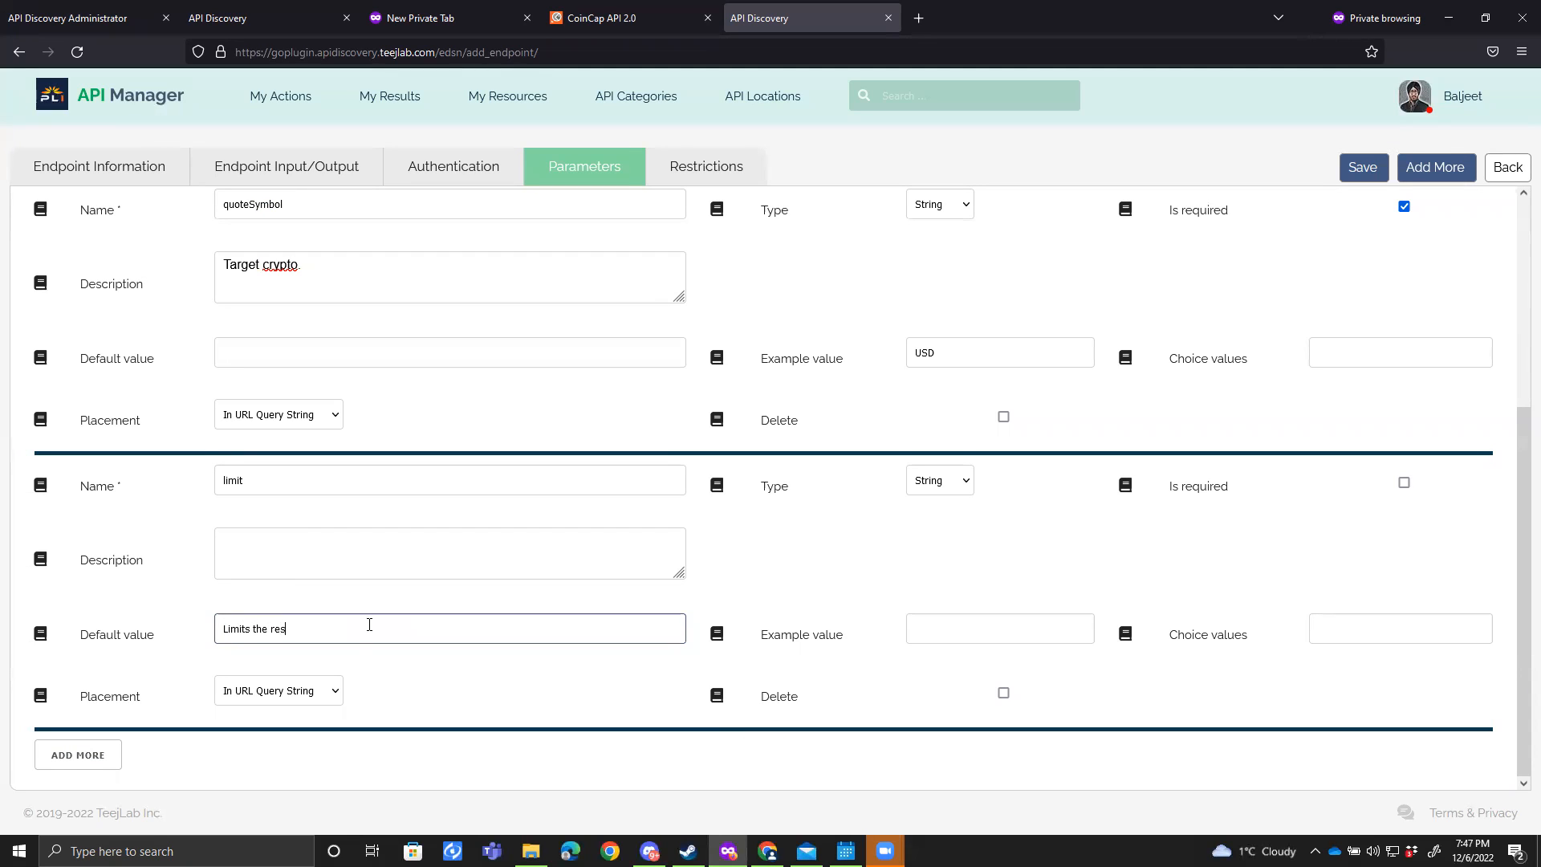
{"action": "type", "text": "set."}
{"action": "left_click", "coordinate": [984, 640]}
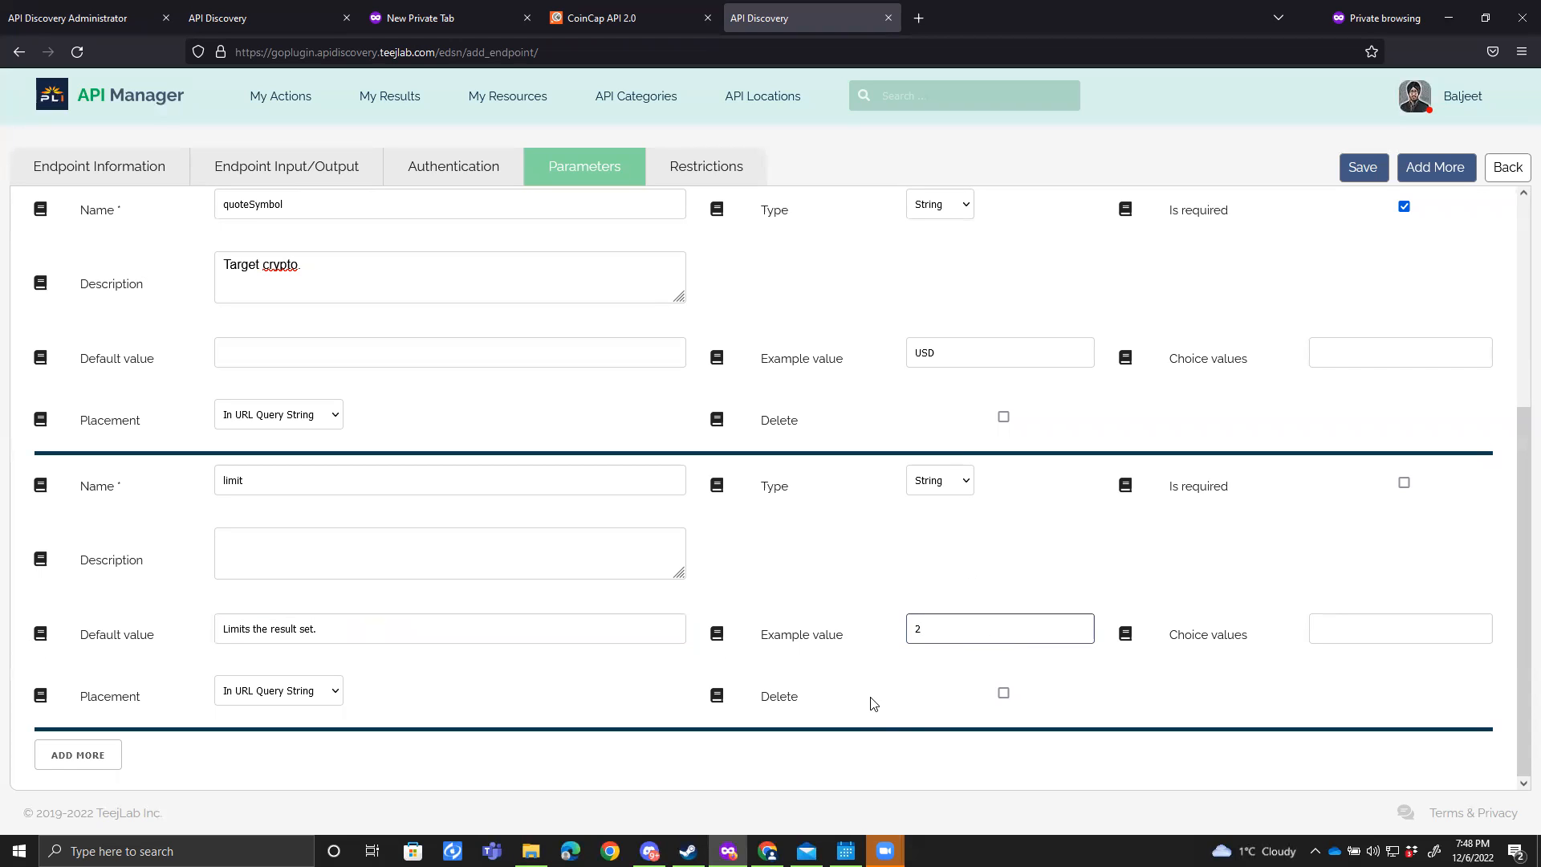
{"action": "key", "text": "ctrl+a"}
{"action": "scroll", "coordinate": [465, 540], "scroll_direction": "up", "scroll_amount": 4}
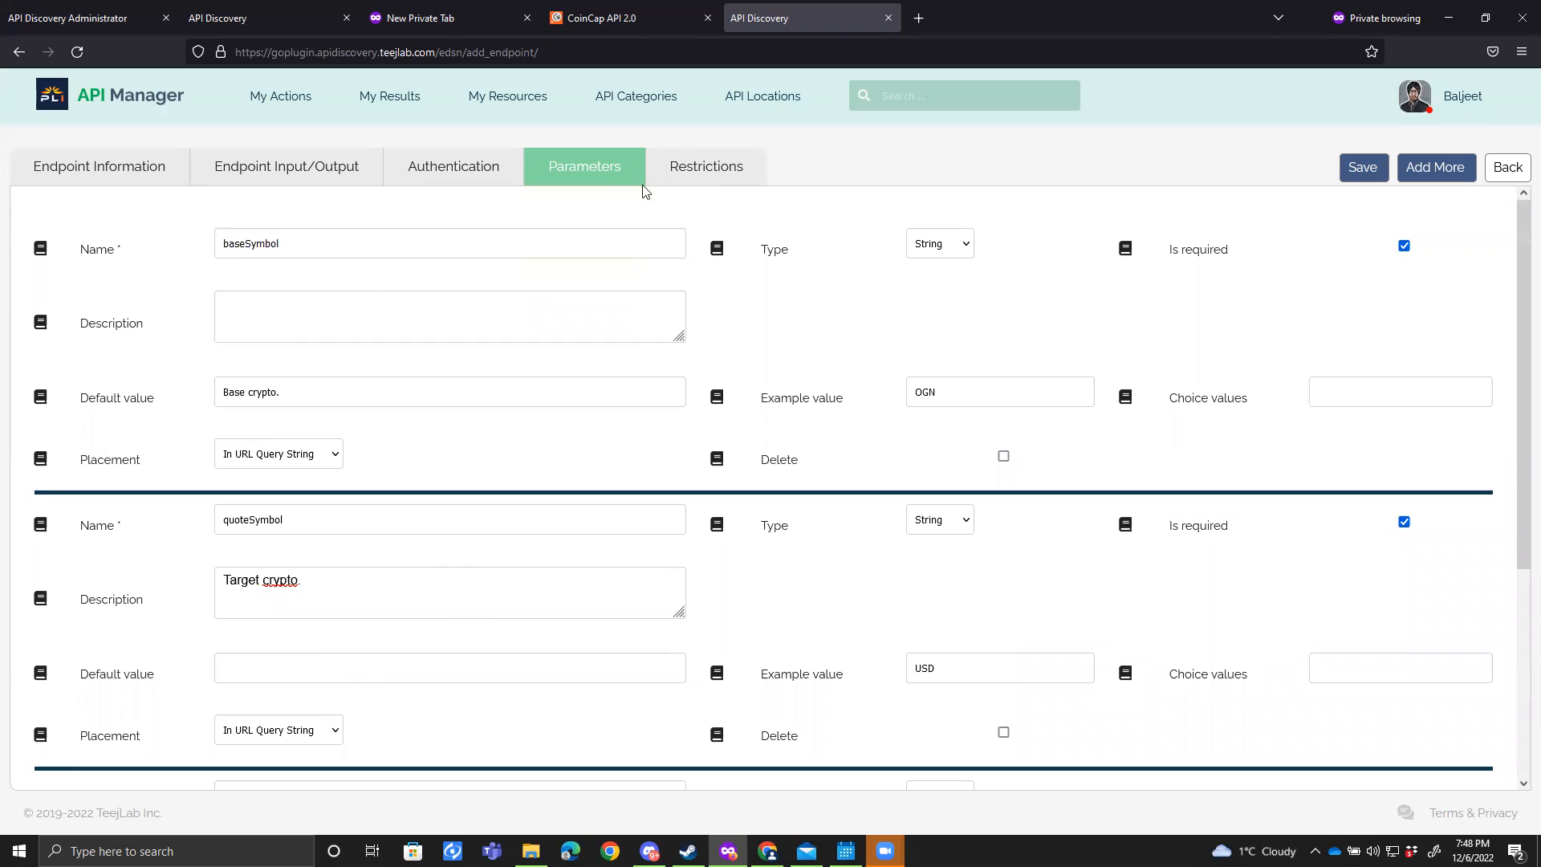
{"action": "left_click", "coordinate": [1362, 170]}
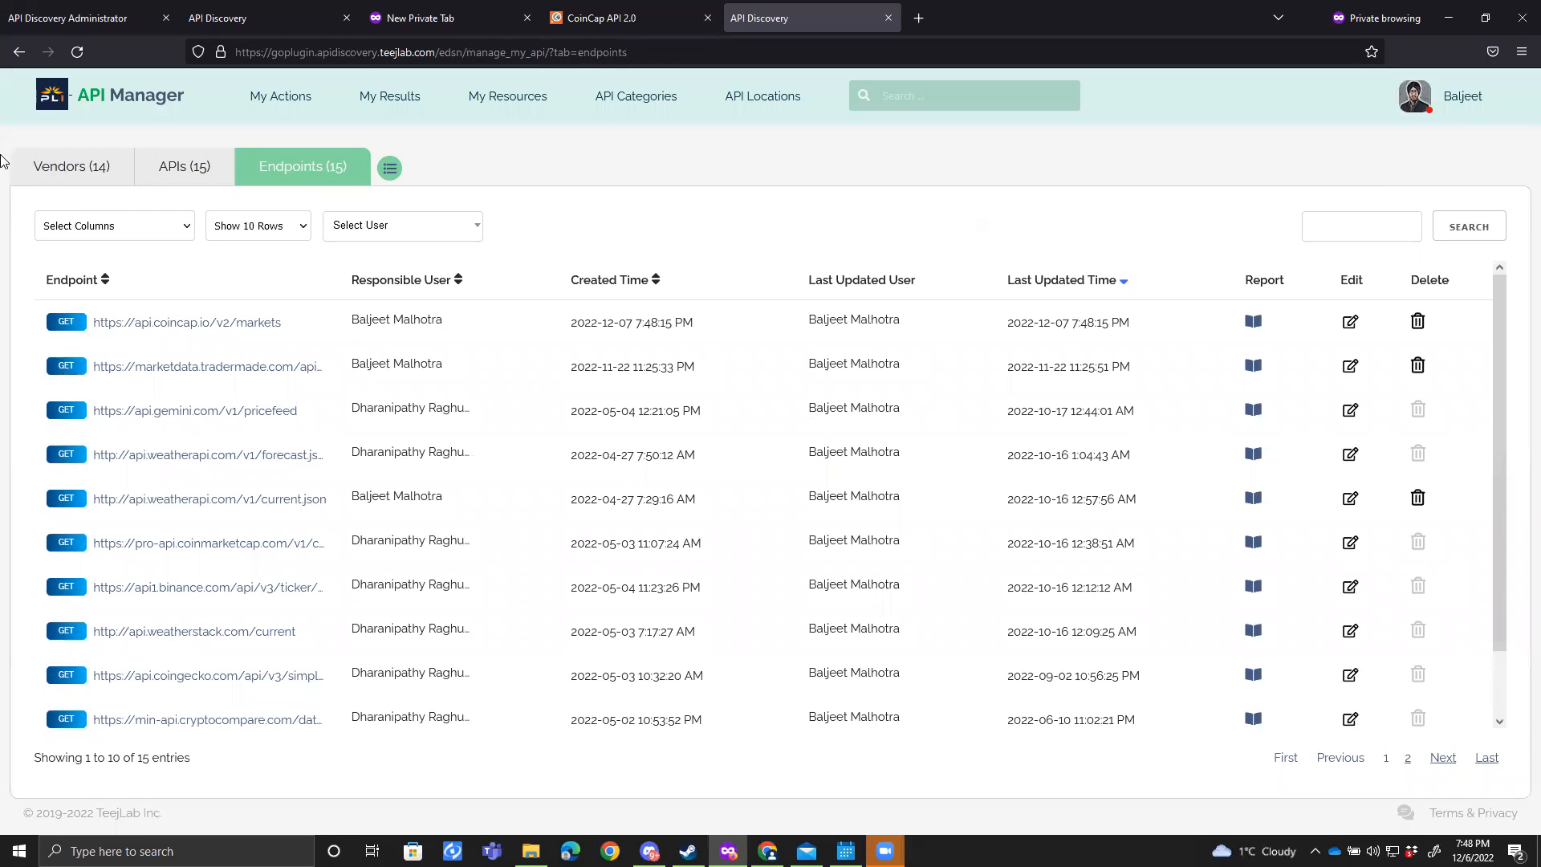
Step: Open the CoinCap vendor's API keys for editing and reveal the value of API Key 1
{"action": "left_click", "coordinate": [62, 165]}
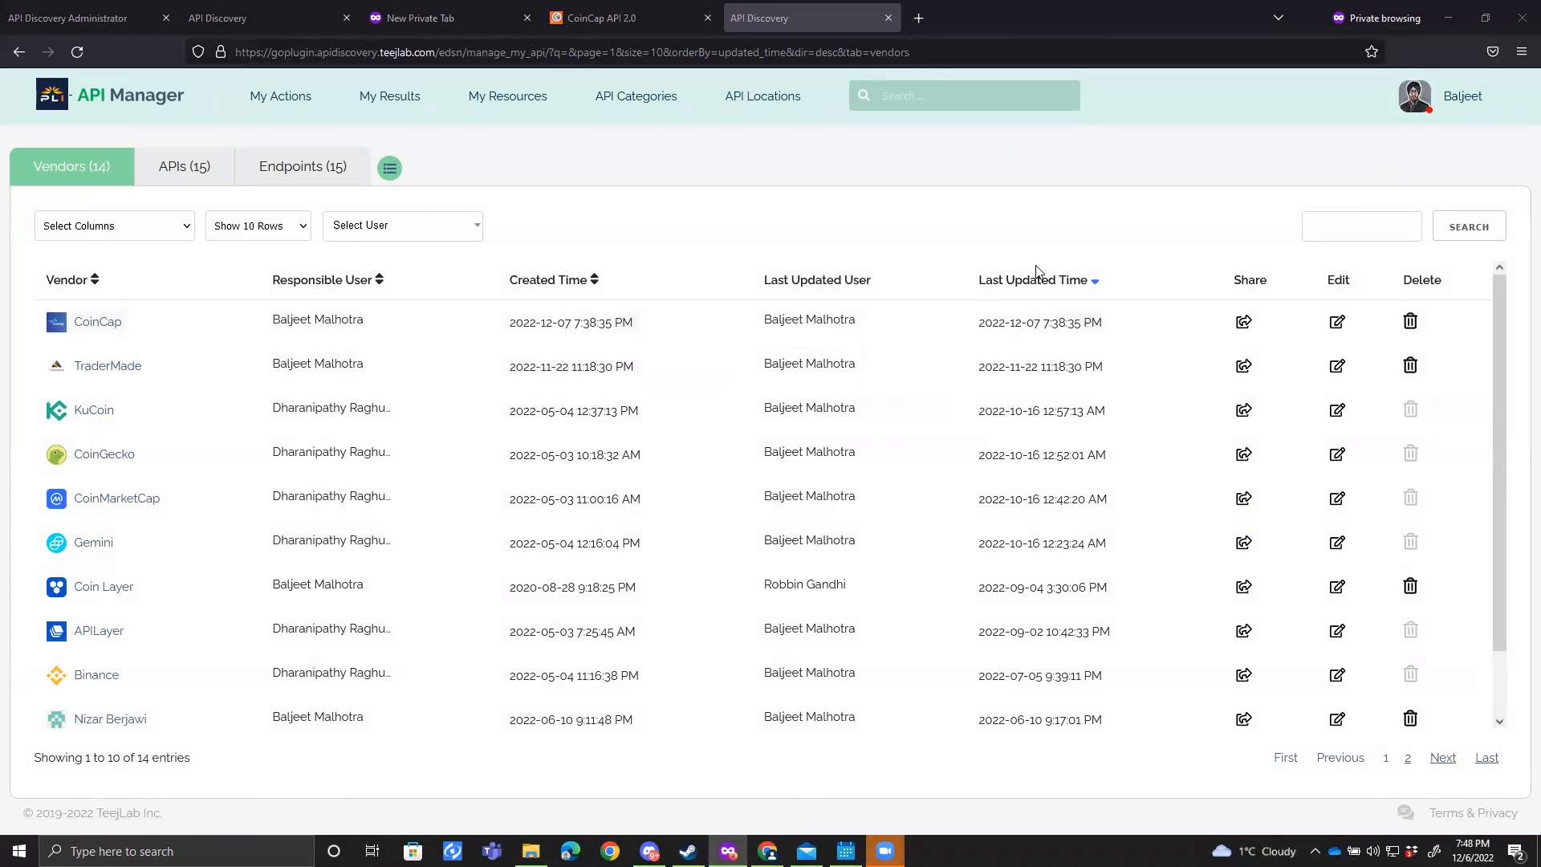
{"action": "left_click", "coordinate": [1337, 322]}
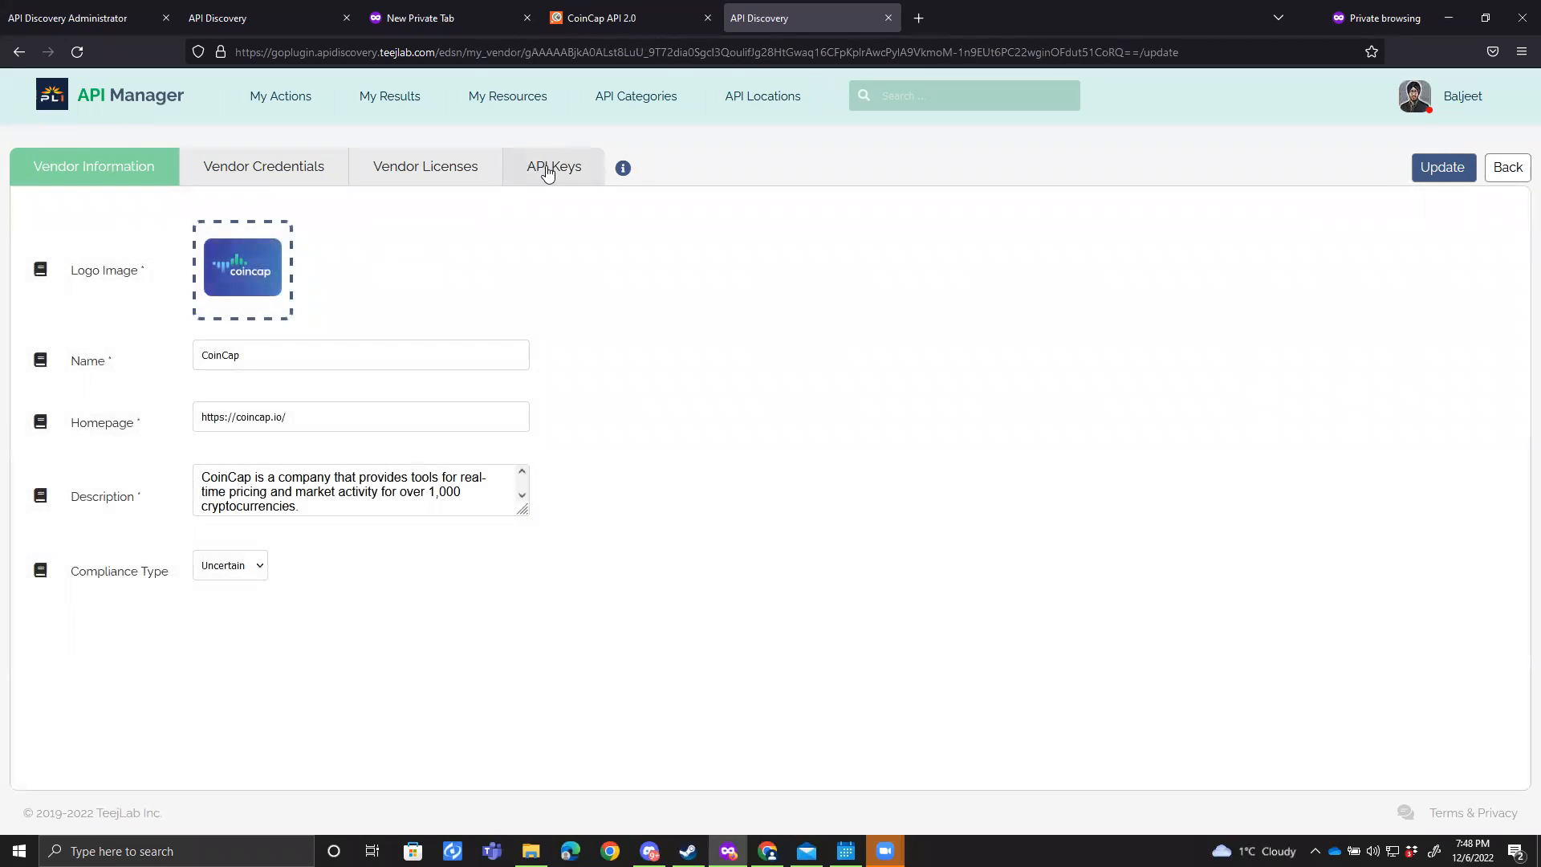
{"action": "left_click", "coordinate": [551, 168]}
{"action": "left_click", "coordinate": [776, 235]}
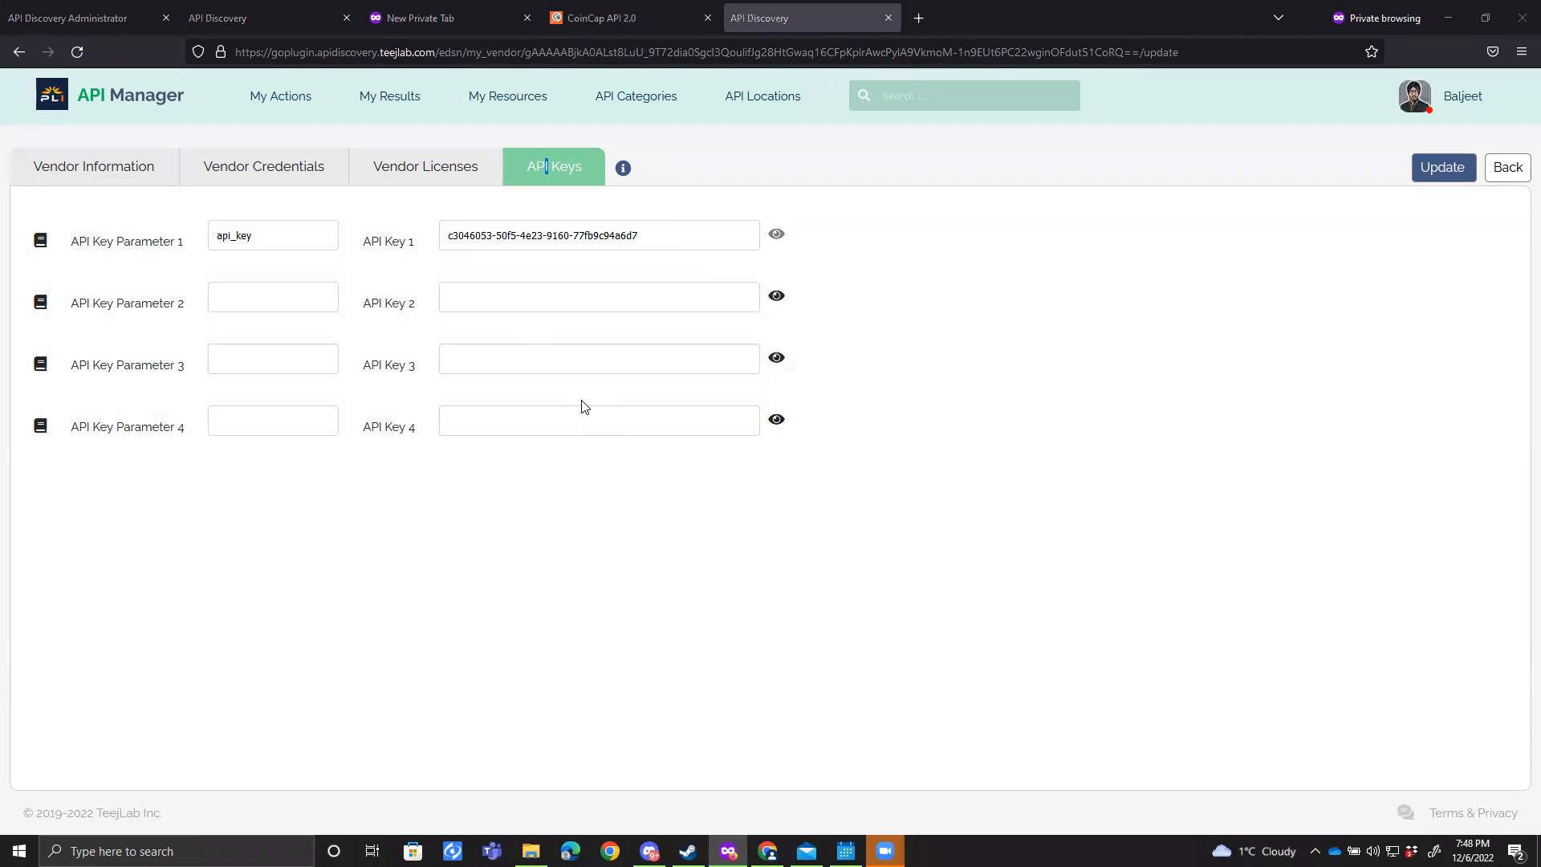
Step: Set API Key Parameter 2 of the CoinCap vendor to Authorization, copied from the request email
{"action": "key", "text": "alt+Tab"}
{"action": "key", "text": "alt+Tab"}
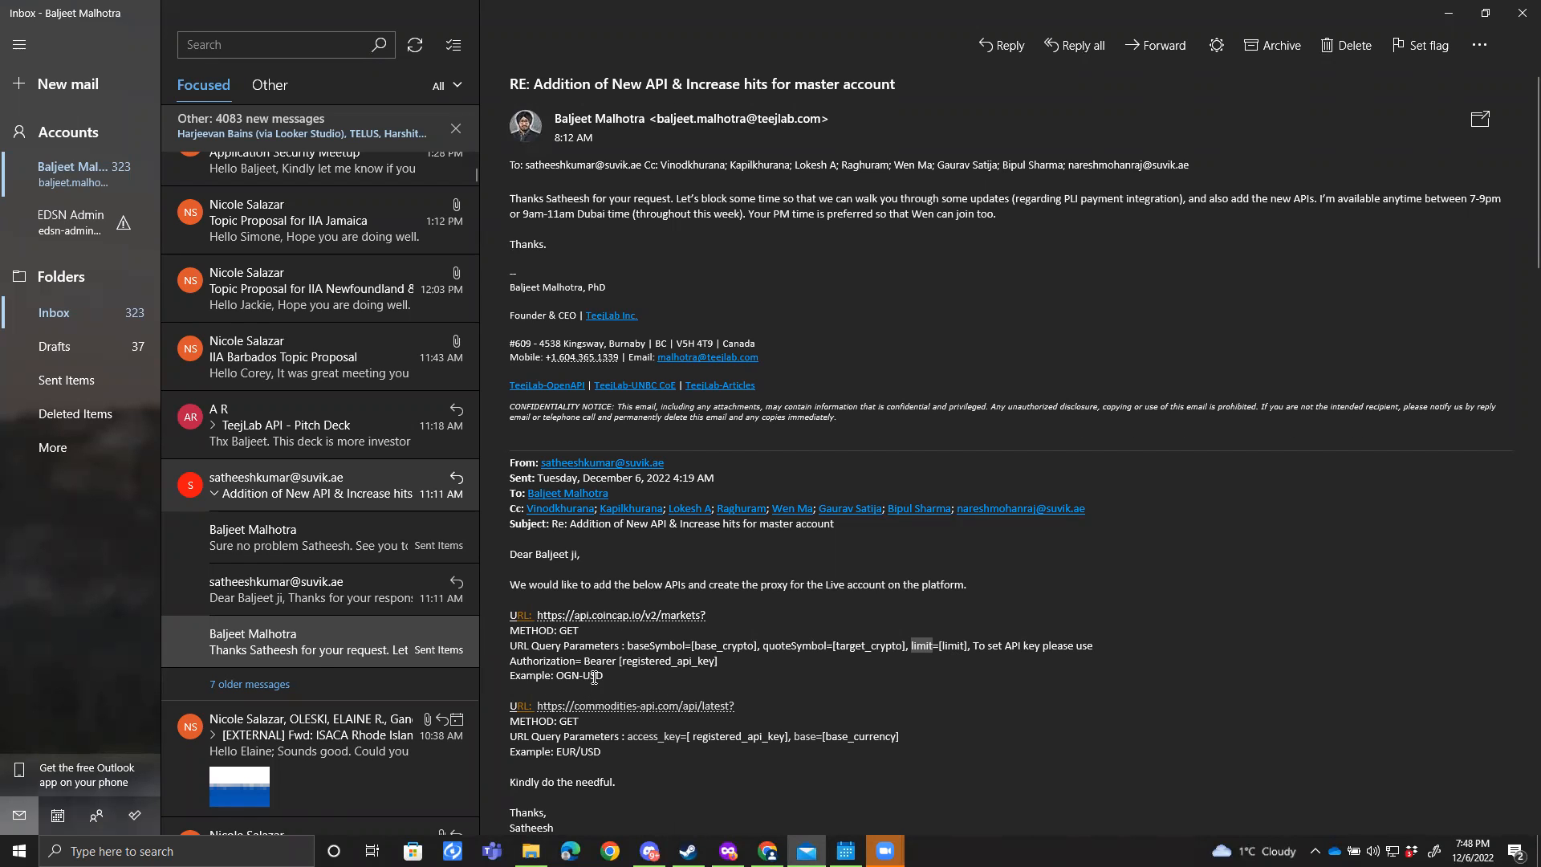
{"action": "left_click_drag", "start_coordinate": [511, 663], "coordinate": [738, 673]}
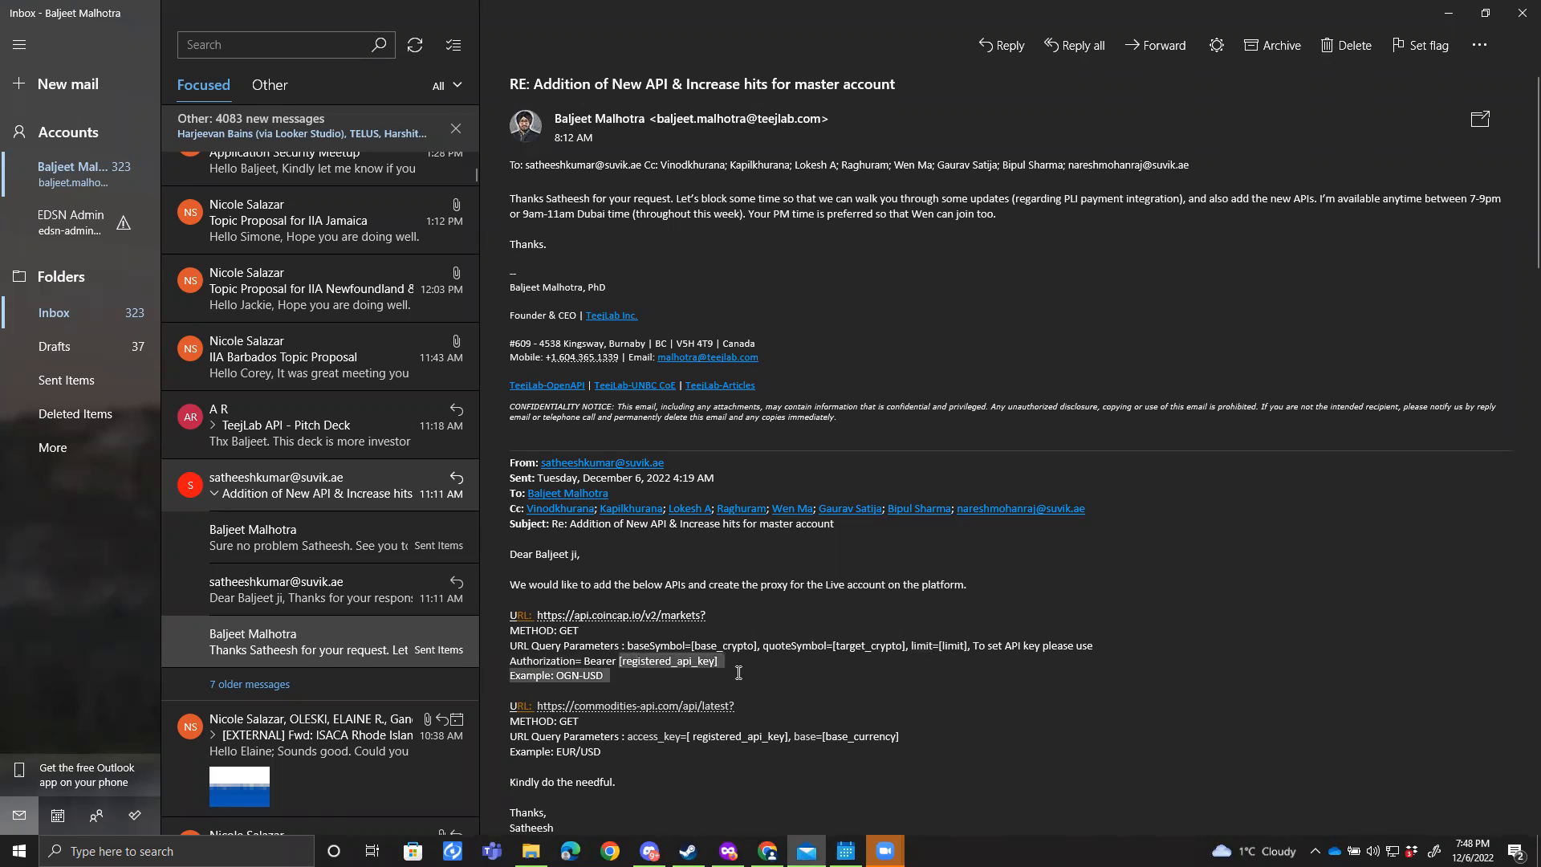
{"action": "double_click", "coordinate": [542, 661]}
{"action": "key", "text": "ctrl+c"}
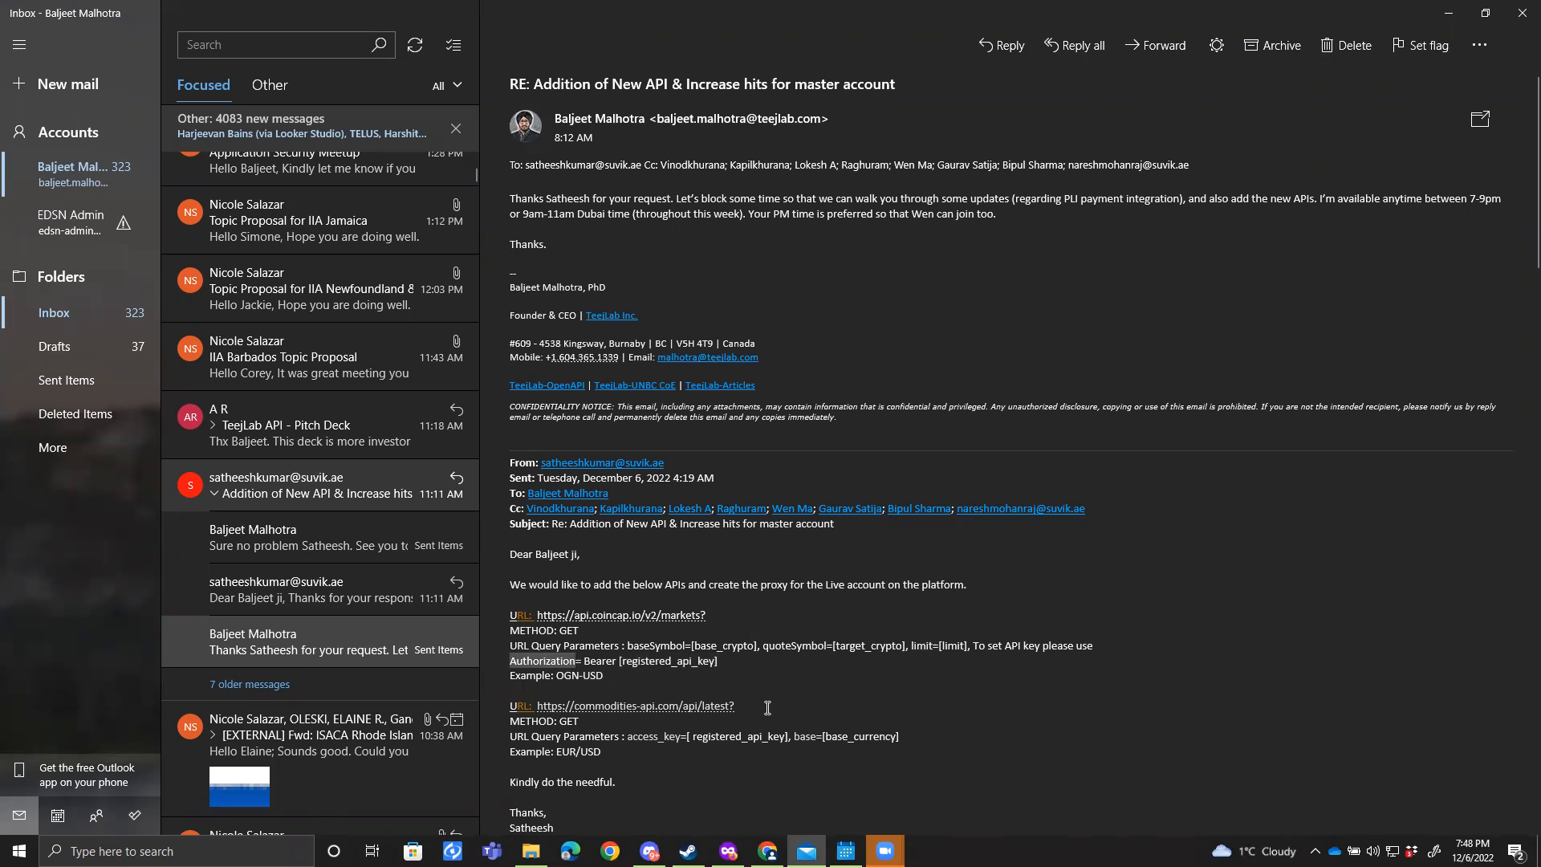
{"action": "key", "text": "alt+Tab"}
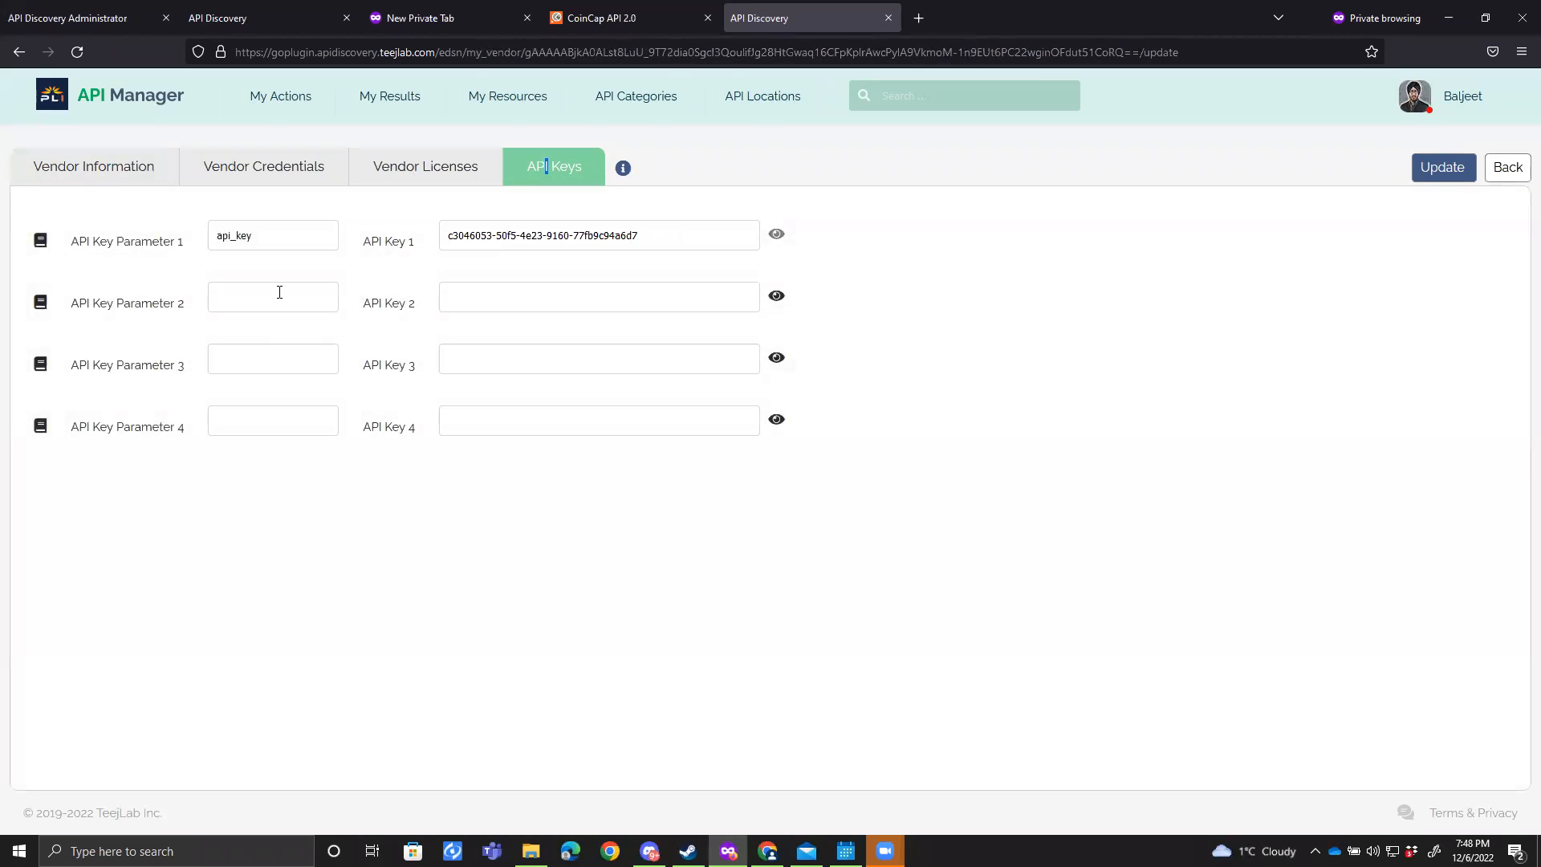
{"action": "left_click", "coordinate": [279, 294]}
{"action": "key", "text": "ctrl+v"}
Step: Set API Key 2 of the CoinCap vendor to Bearer followed by the API key copied from API Key 1
{"action": "left_click", "coordinate": [455, 312]}
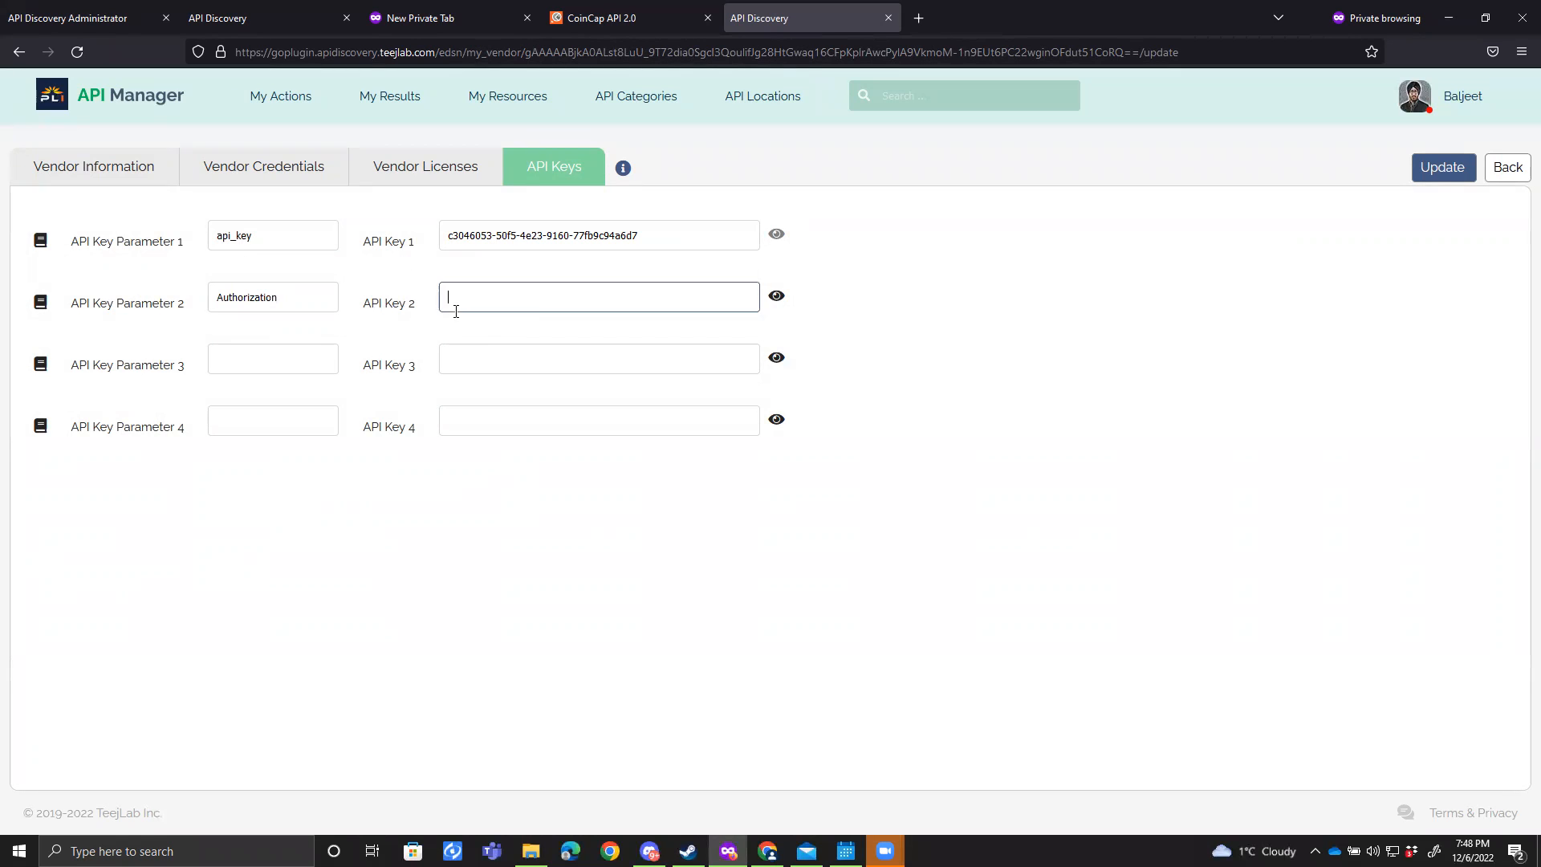
{"action": "type", "text": "*"}
{"action": "left_click", "coordinate": [778, 296]}
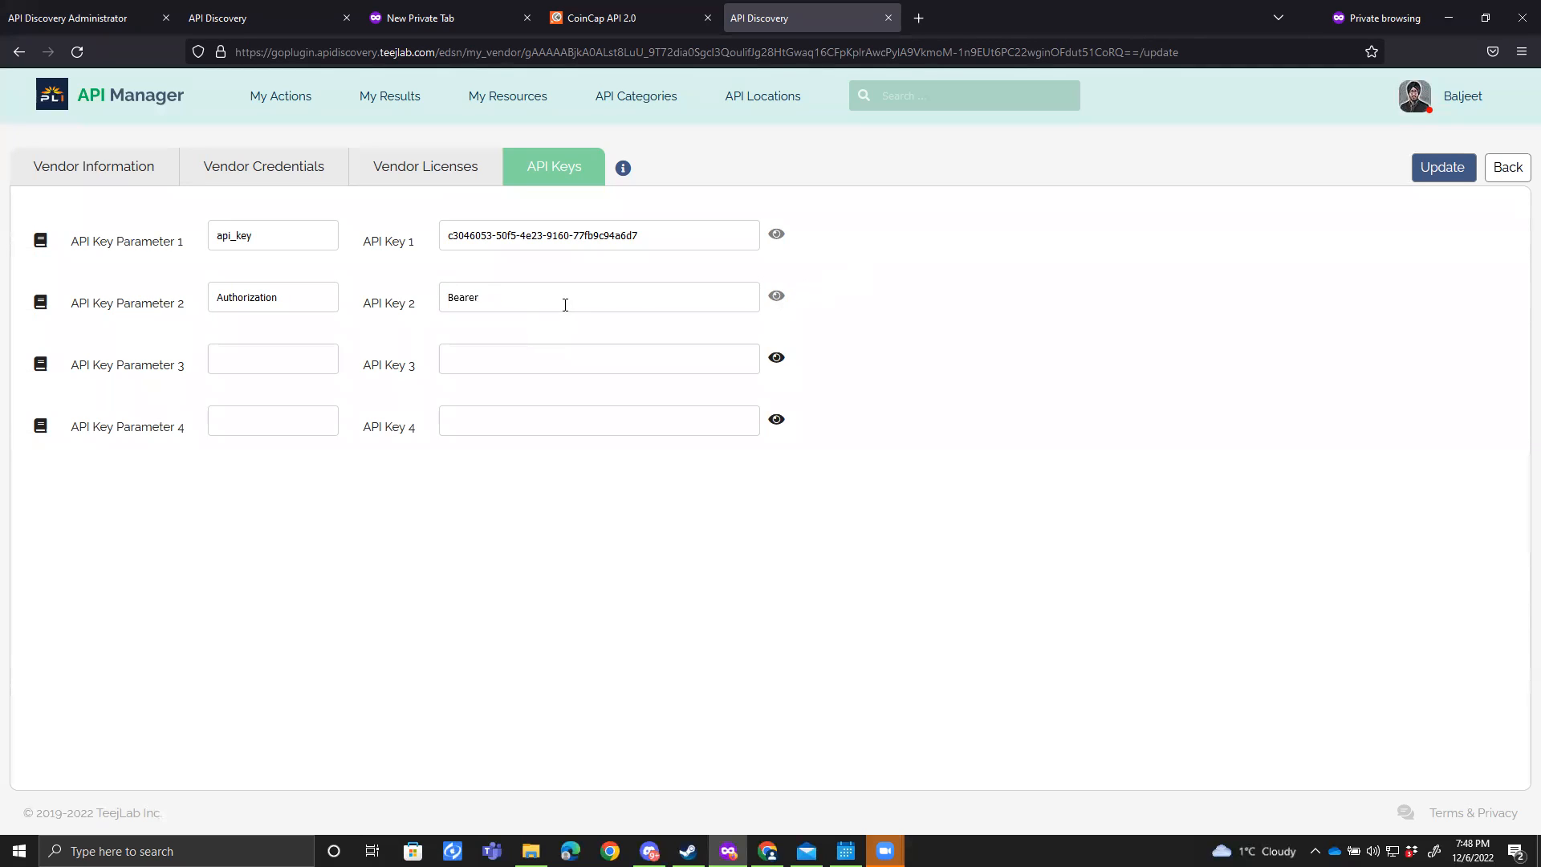
{"action": "triple_click", "coordinate": [530, 239]}
{"action": "key", "text": "ctrl+c"}
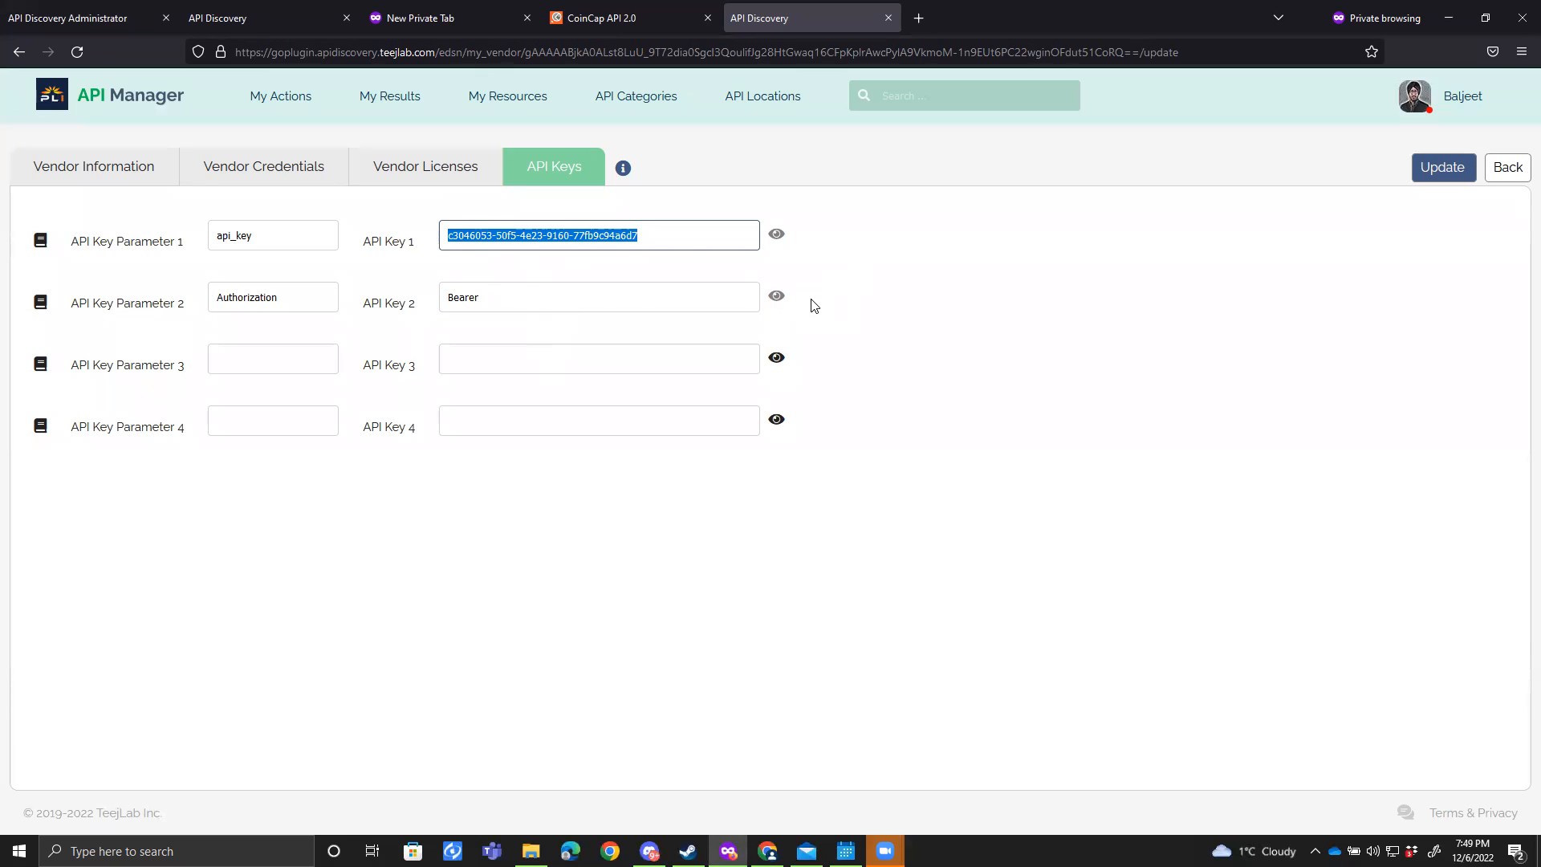
{"action": "left_click", "coordinate": [612, 300]}
{"action": "key", "text": "ctrl+v"}
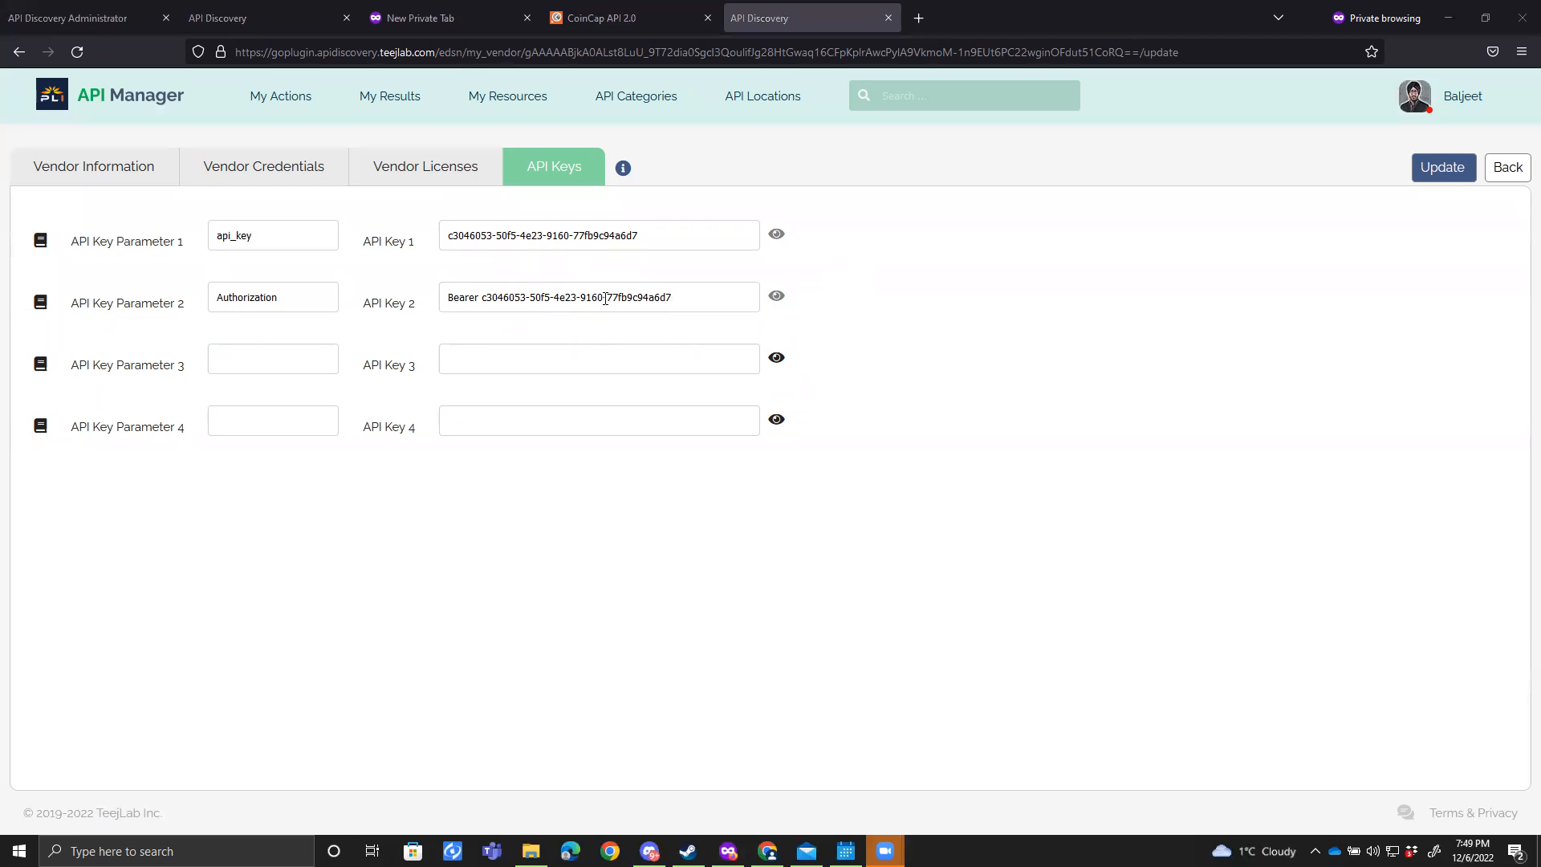
Step: Check the Authorization format in the request email and save the CoinCap vendor's API keys
{"action": "key", "text": "alt+Tab"}
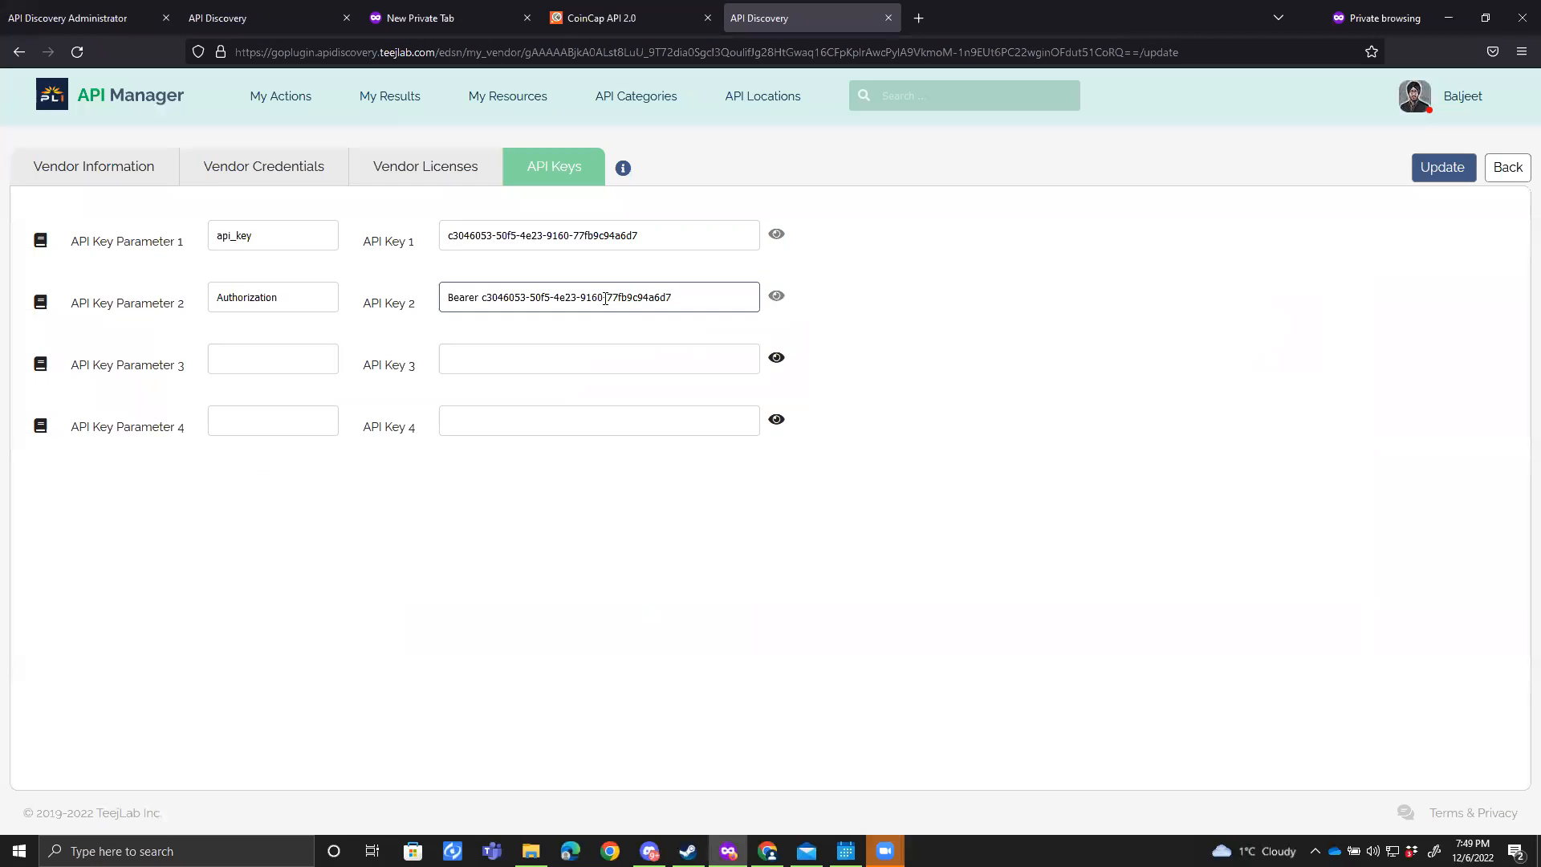
{"action": "key", "text": "alt+Tab"}
{"action": "key", "text": "alt+Tab"}
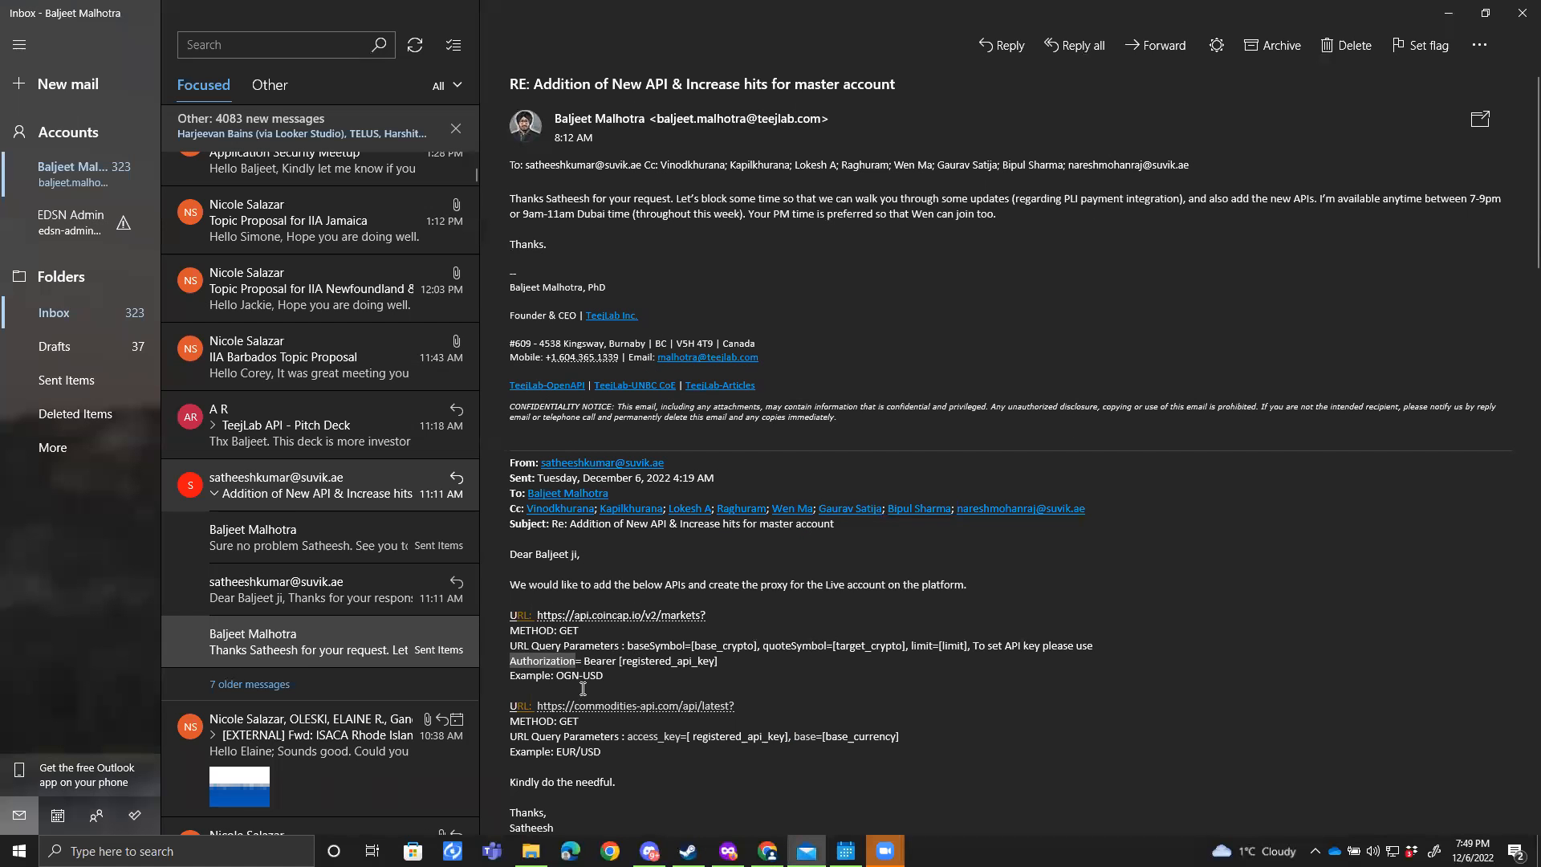
{"action": "left_click_drag", "start_coordinate": [720, 663], "coordinate": [512, 665]}
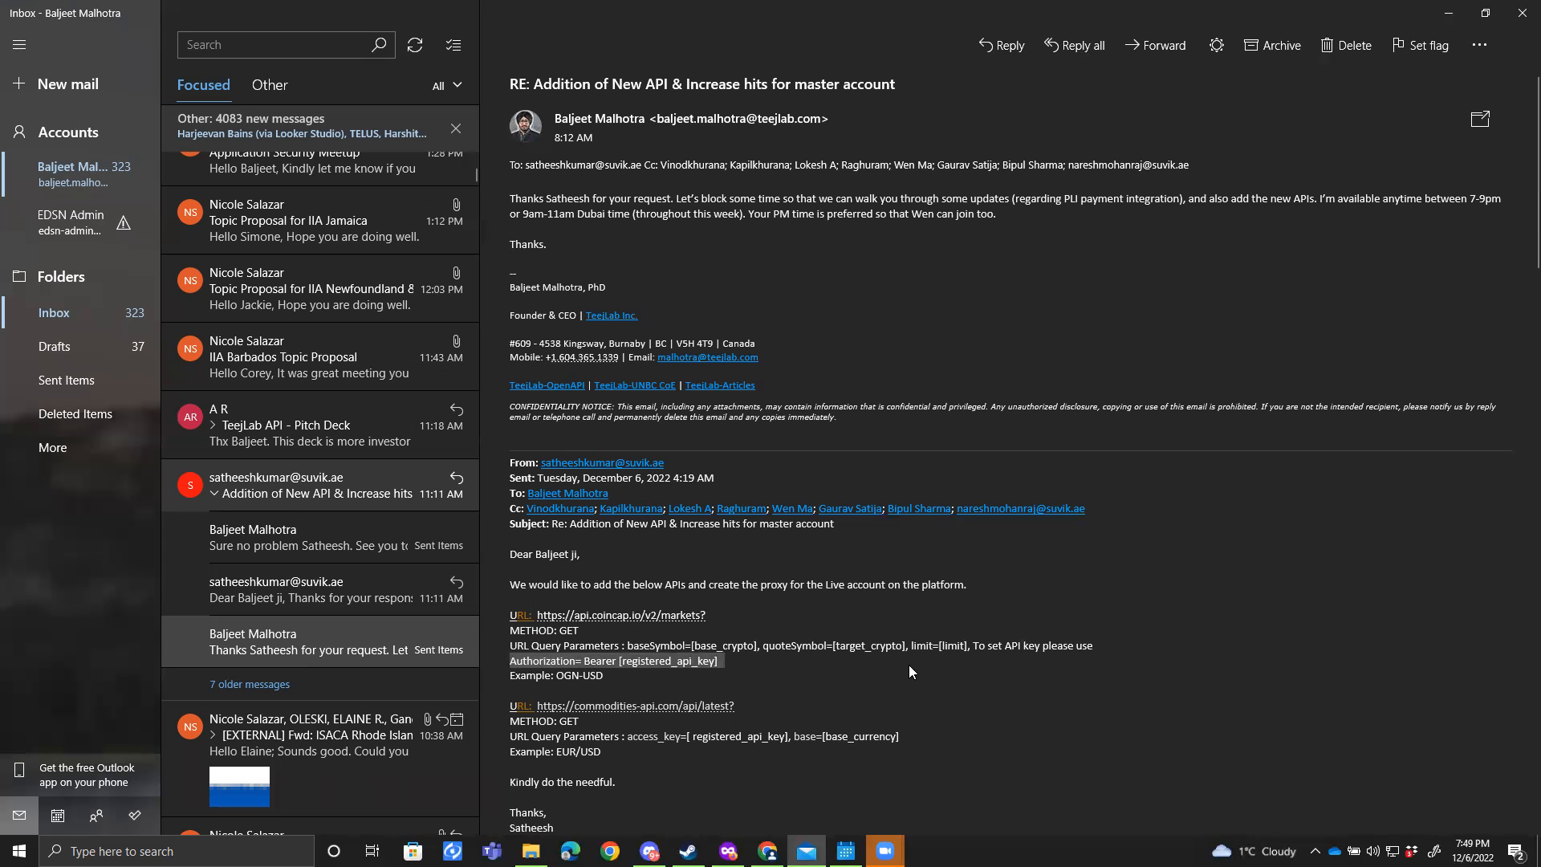
{"action": "key", "text": "alt+Tab"}
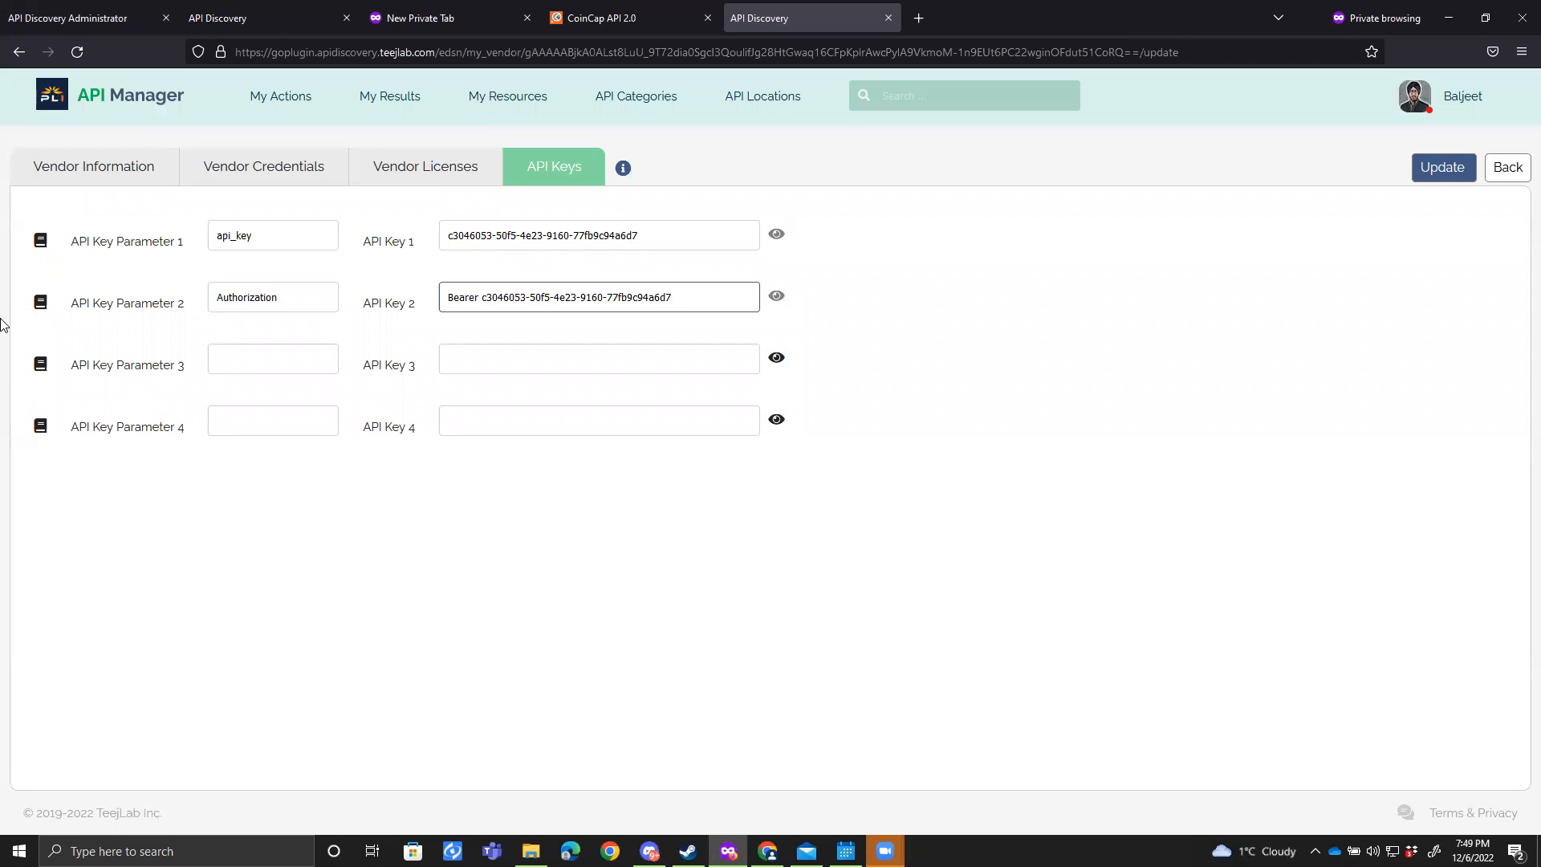
{"action": "left_click", "coordinate": [1440, 171]}
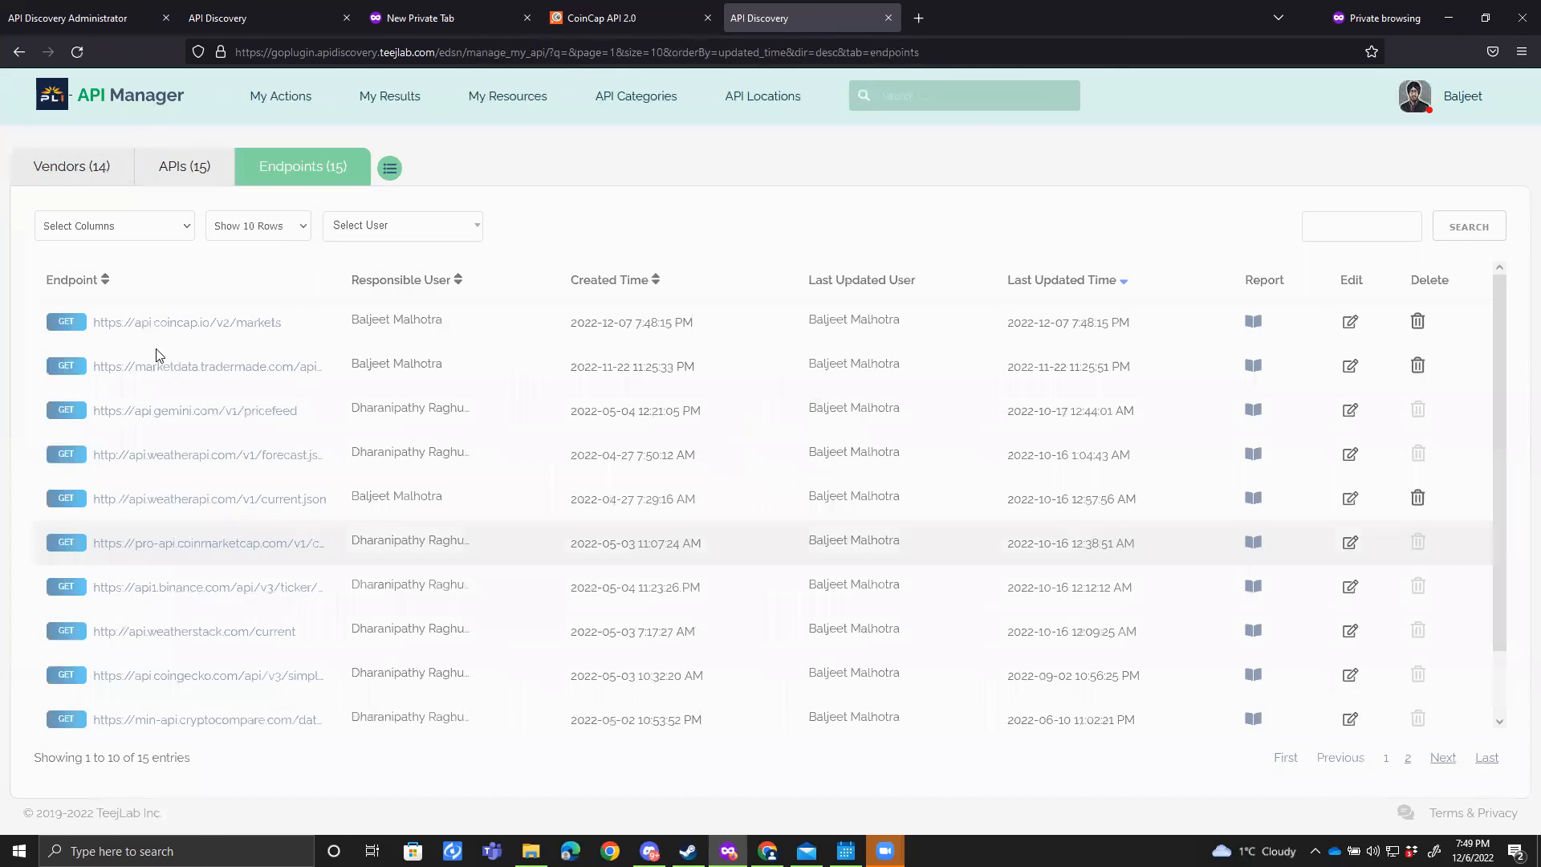
Step: Open the CoinCap markets endpoint for editing and switch its authentication key from api_key1 to api_key2
{"action": "left_click", "coordinate": [221, 329]}
{"action": "mouse_move", "coordinate": [653, 169]}
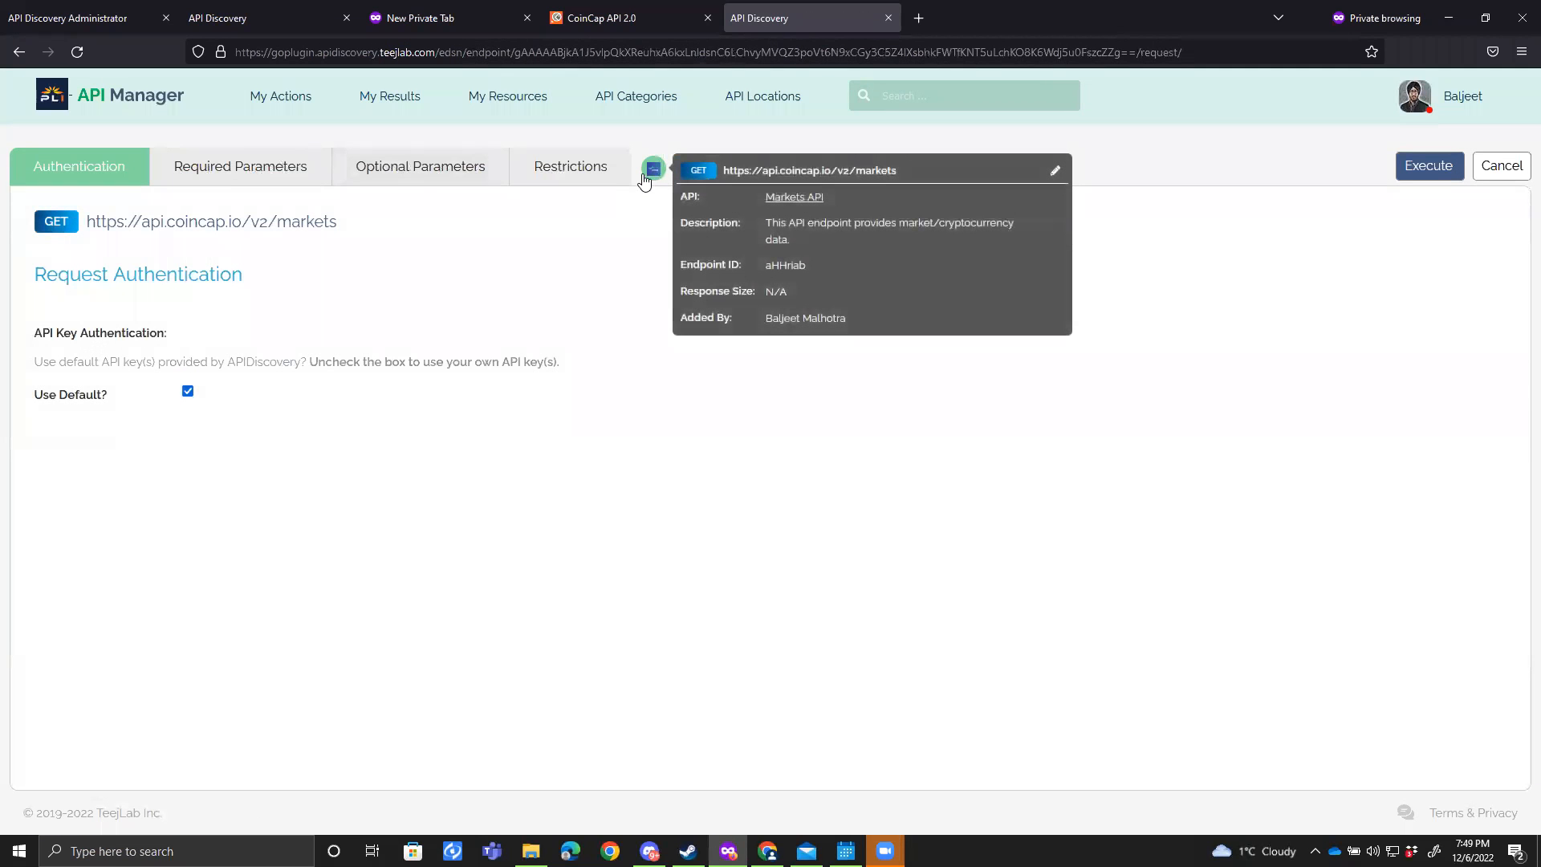
{"action": "left_click", "coordinate": [1053, 173]}
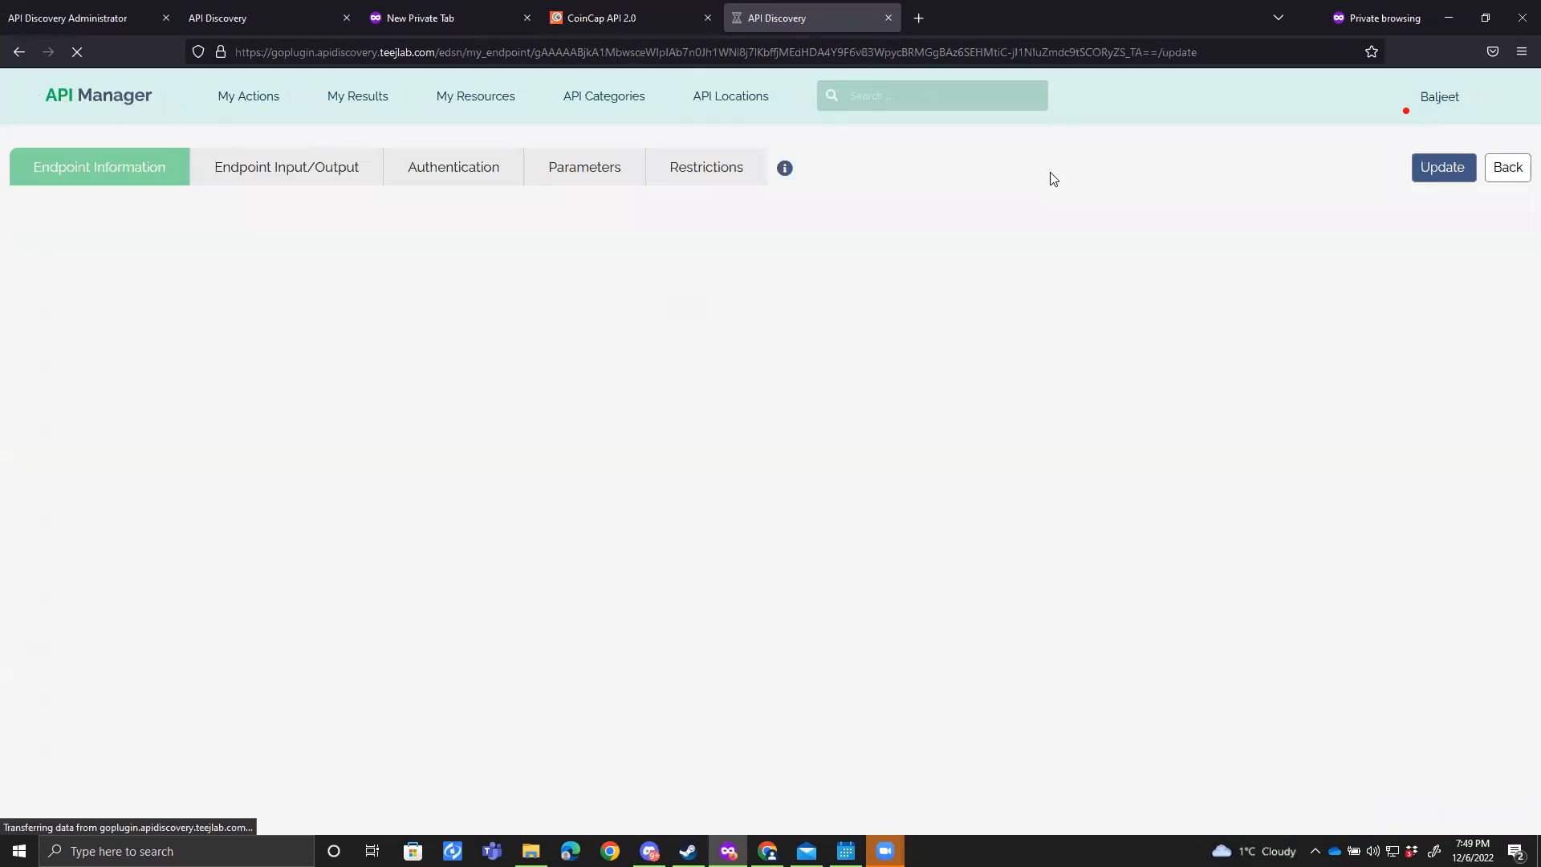
{"action": "left_click", "coordinate": [412, 165]}
{"action": "left_click", "coordinate": [240, 335]}
{"action": "left_click", "coordinate": [240, 299]}
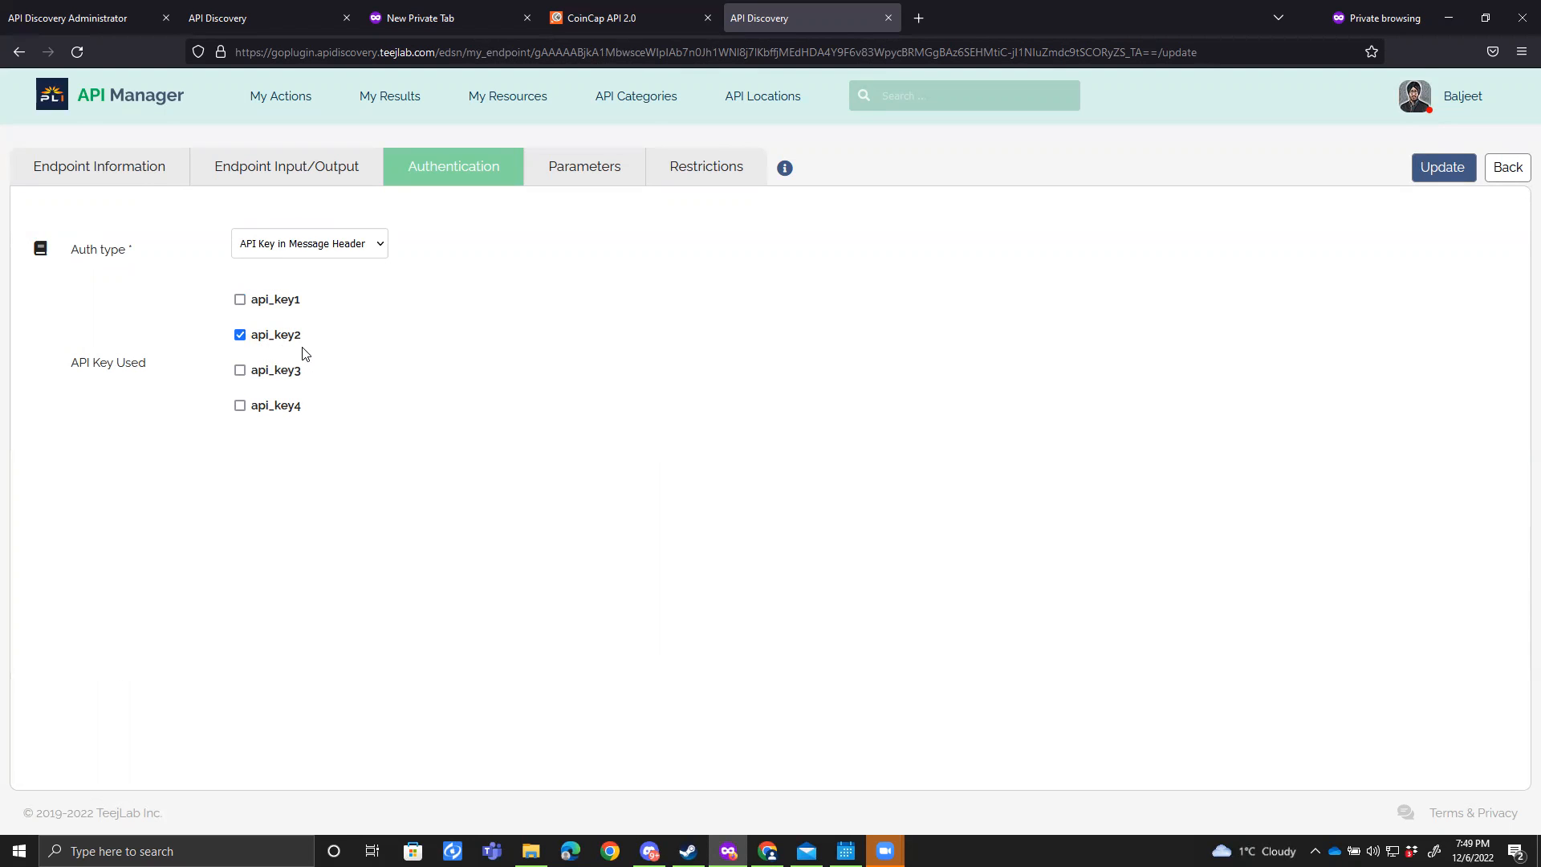
Step: Compare the request email's Authorization line with the CoinCap vendor's stored API Key 2, and return to the markets endpoint
{"action": "key", "text": "alt+Tab"}
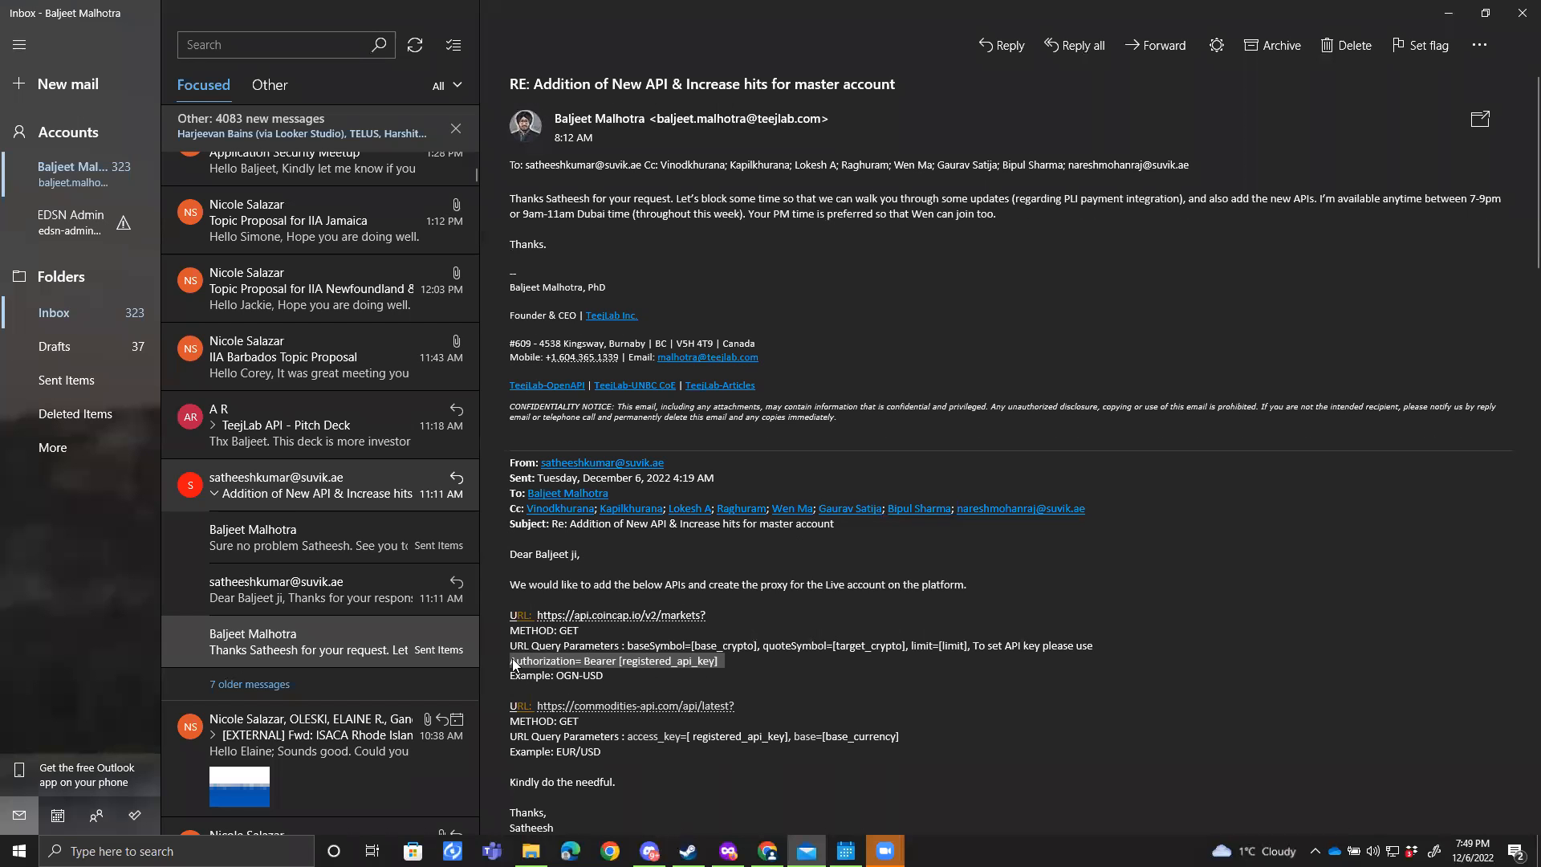
{"action": "key", "text": "alt+Tab"}
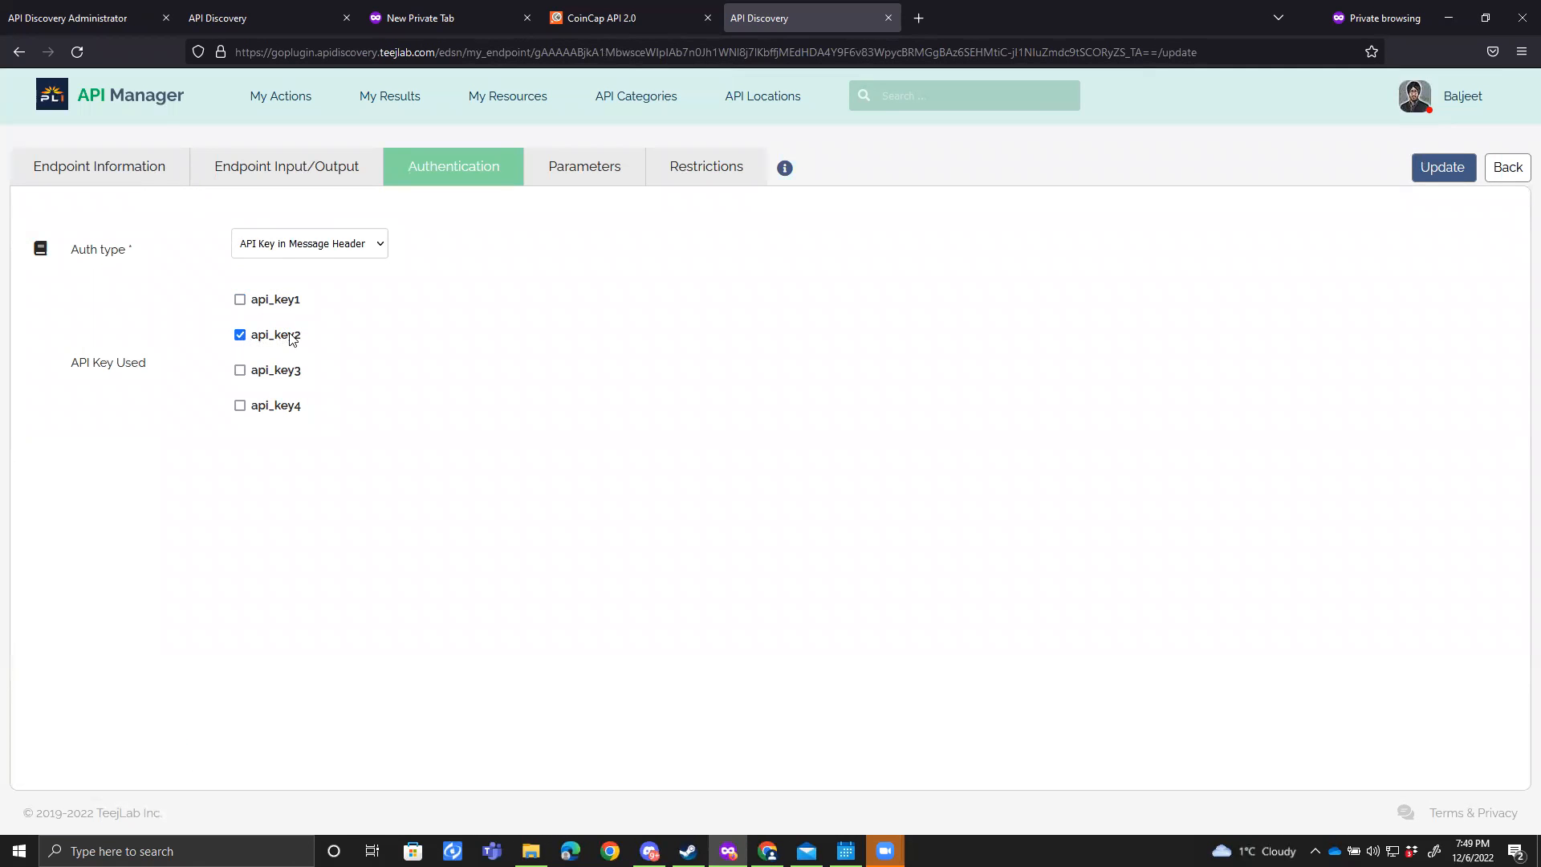
{"action": "mouse_move", "coordinate": [783, 178]}
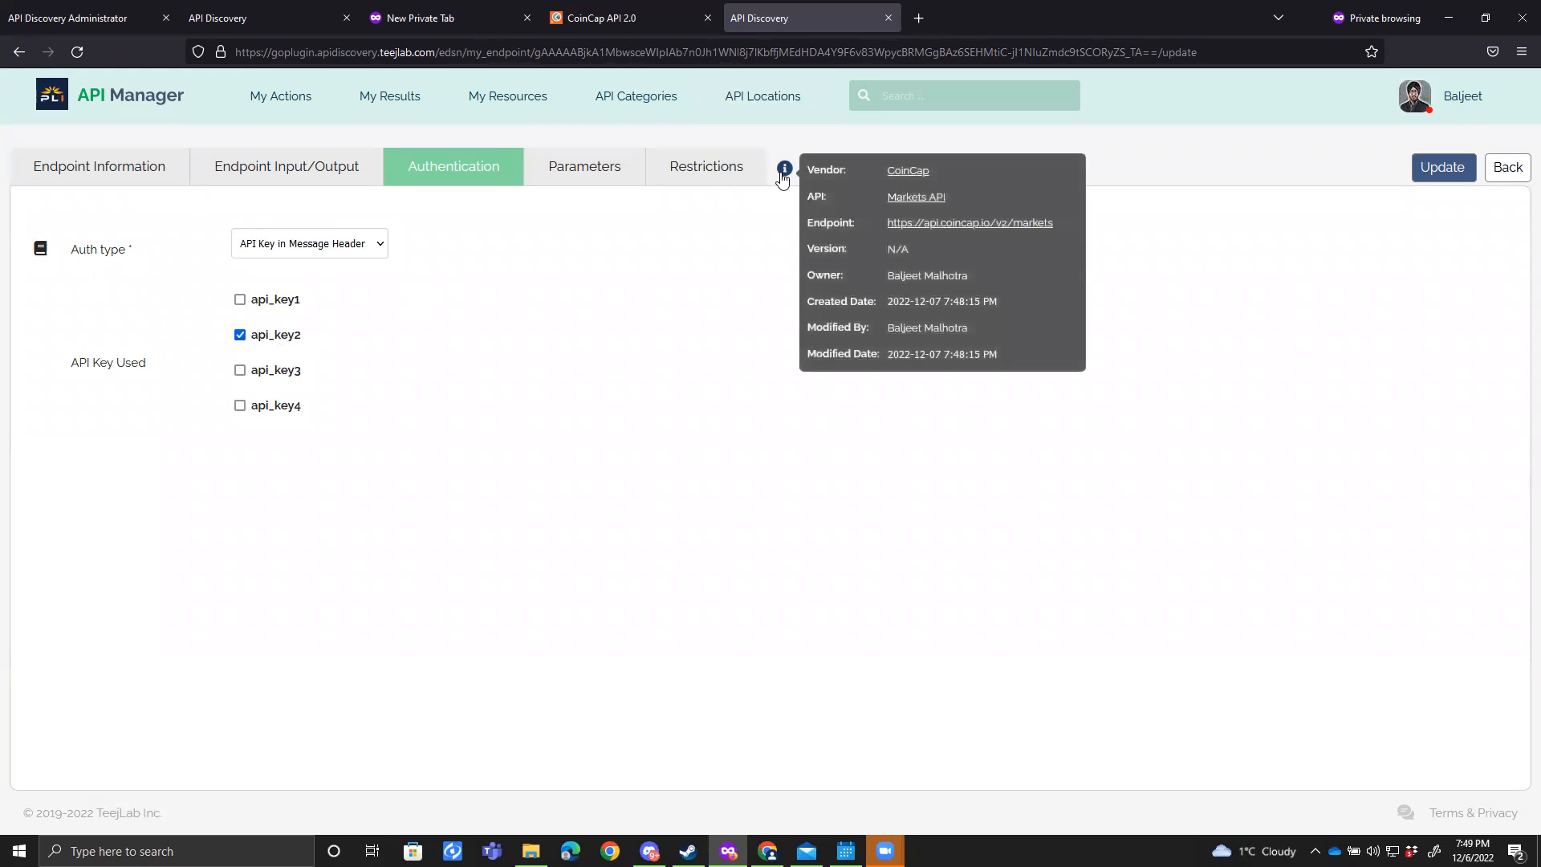
{"action": "left_click", "coordinate": [46, 164]}
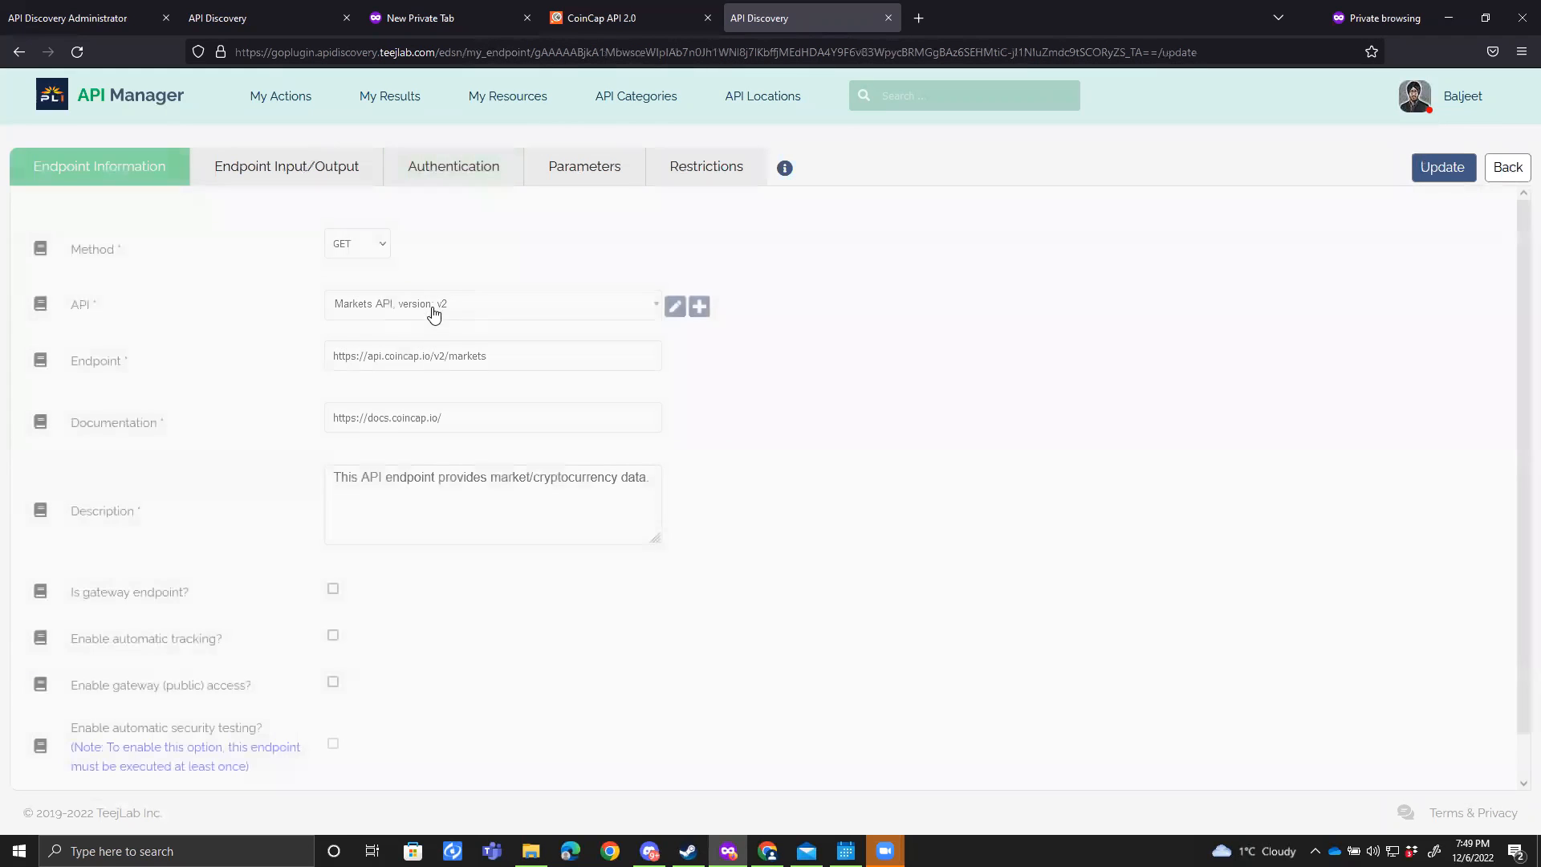
{"action": "left_click", "coordinate": [675, 306]}
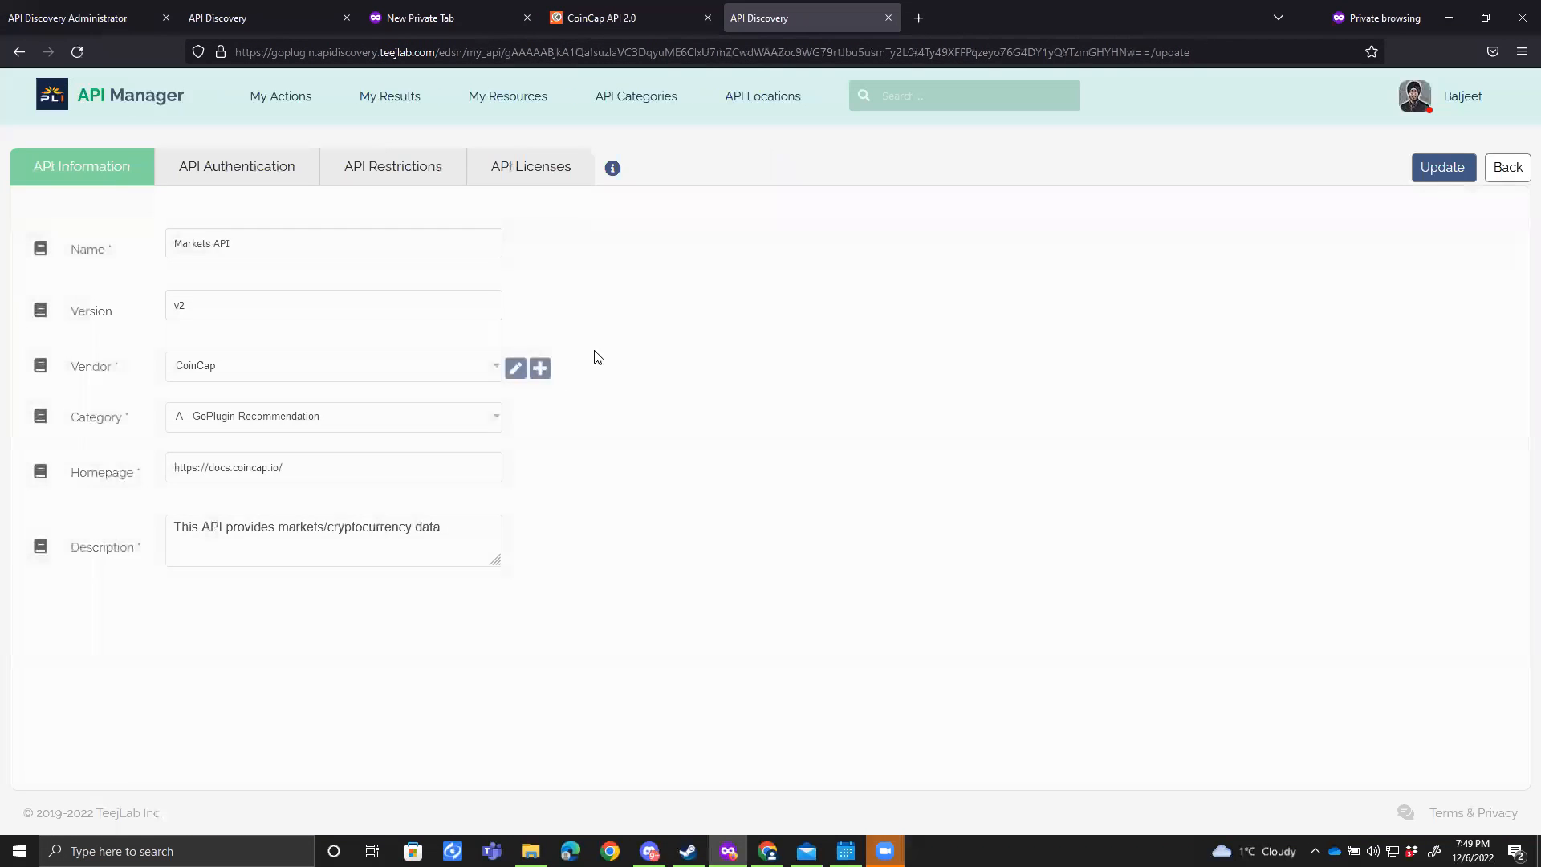
{"action": "left_click", "coordinate": [516, 367]}
{"action": "left_click", "coordinate": [577, 185]}
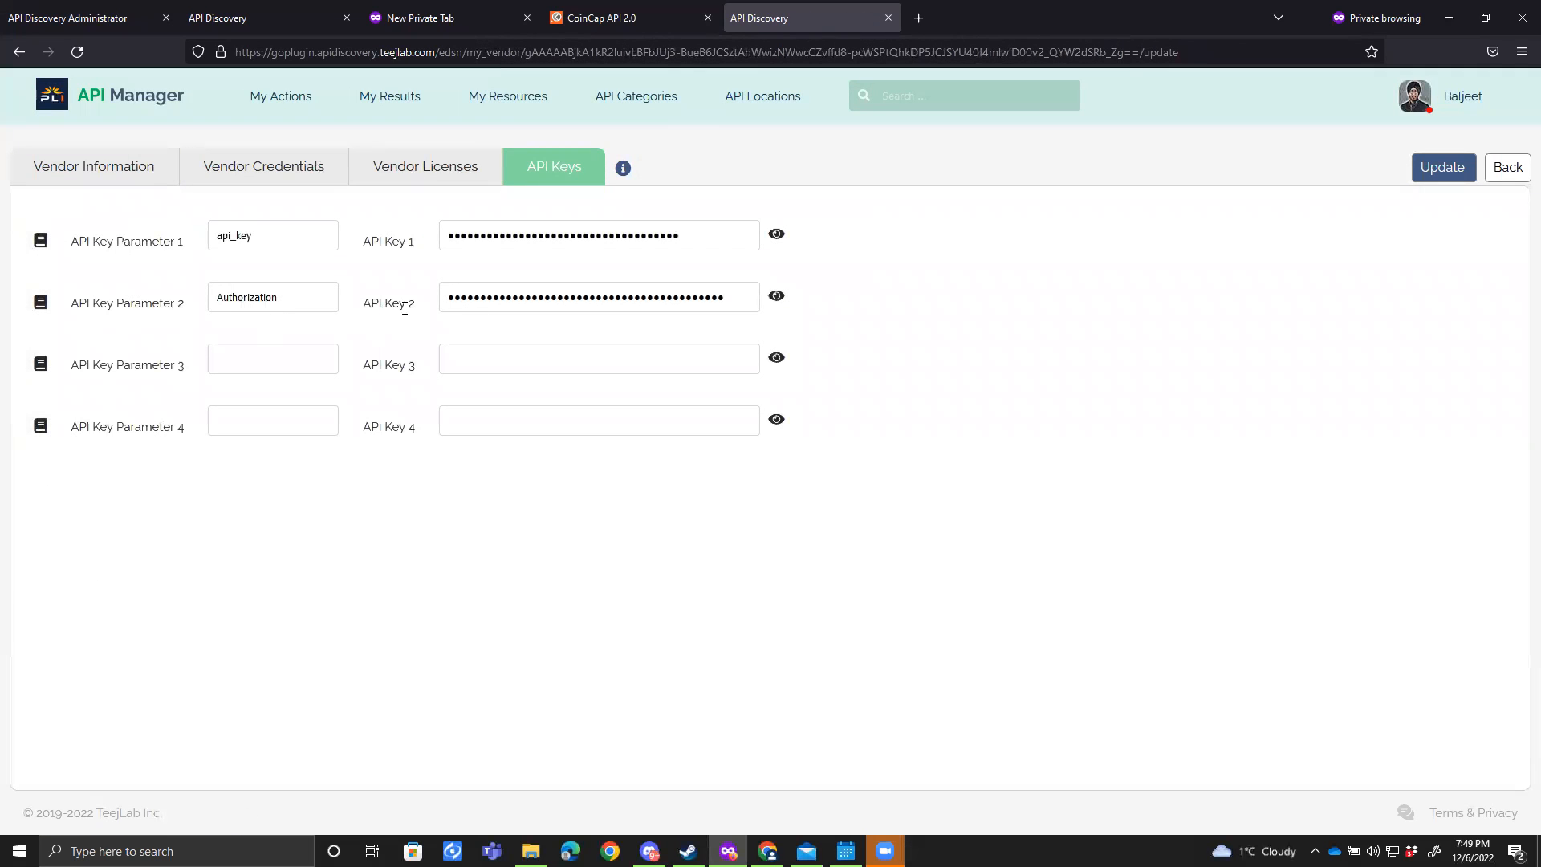
{"action": "left_click", "coordinate": [776, 296]}
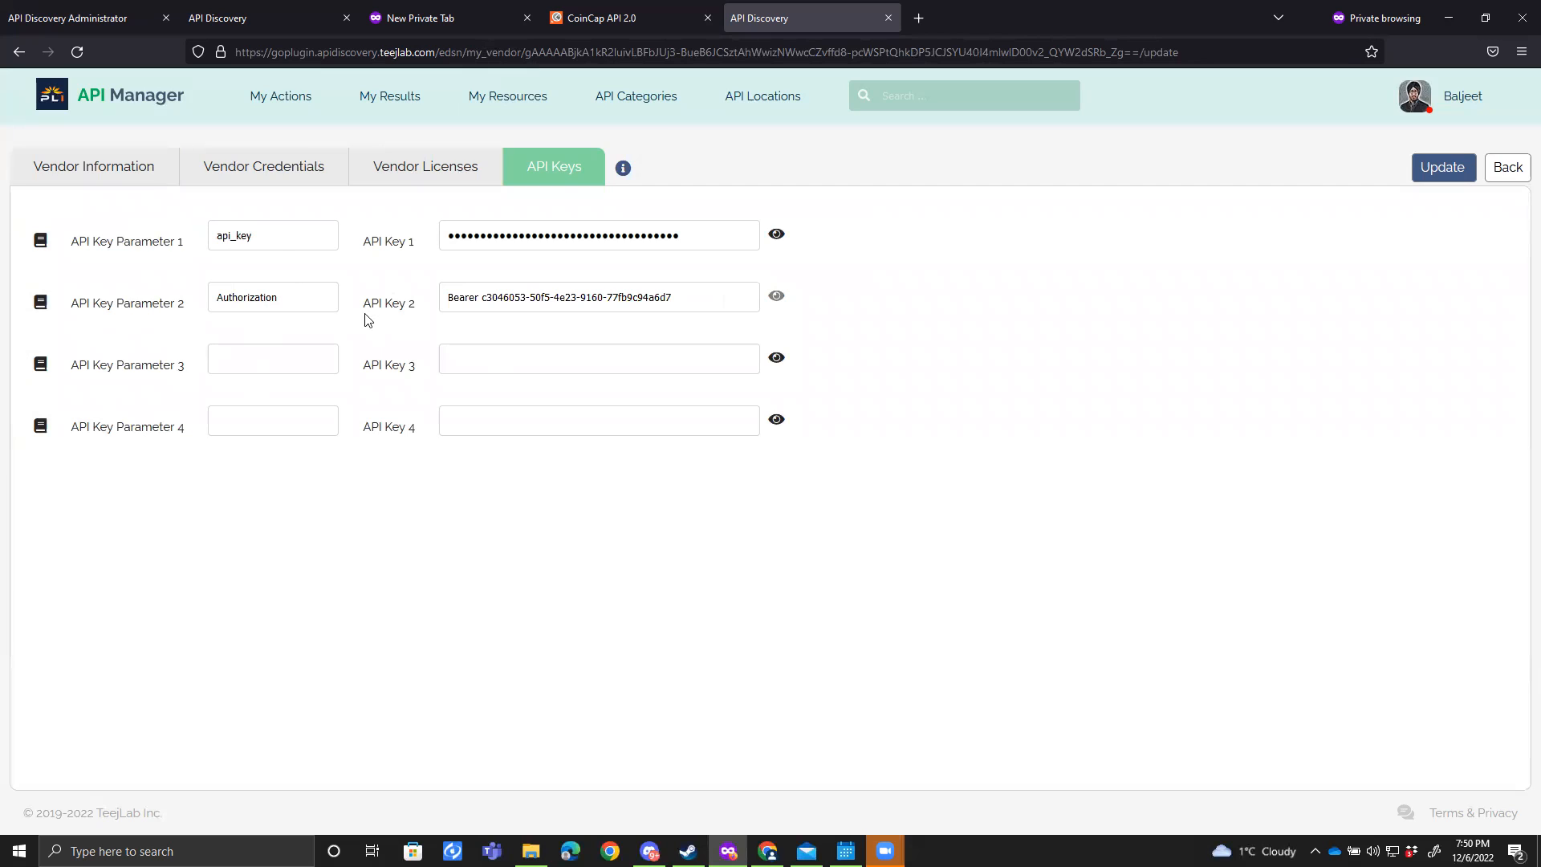
{"action": "triple_click", "coordinate": [395, 299]}
{"action": "left_click", "coordinate": [551, 567]}
{"action": "left_click", "coordinate": [1499, 175]}
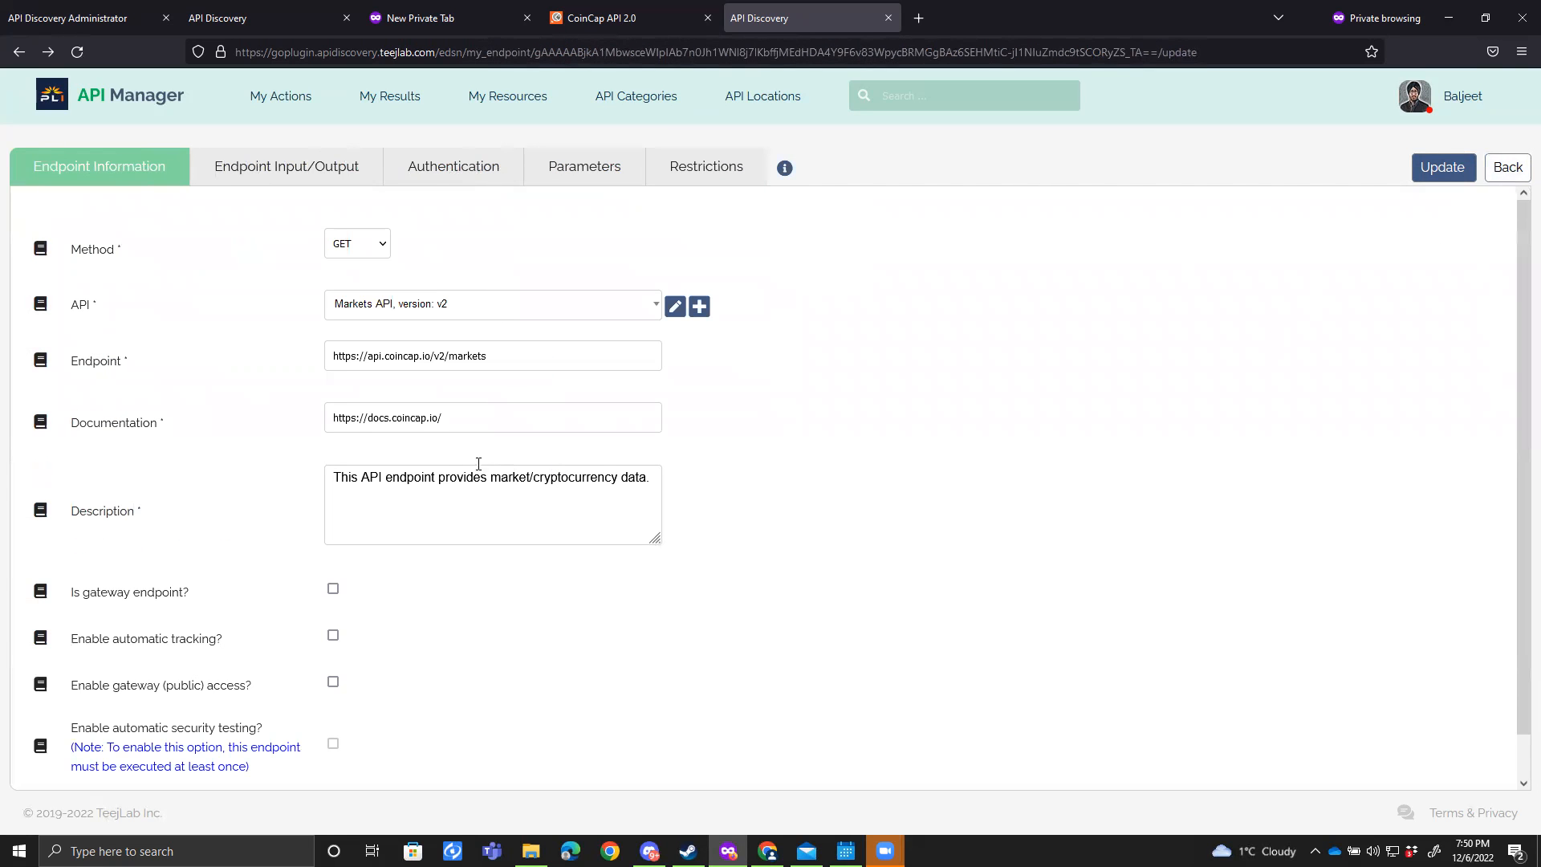
Step: Check the markets endpoint's authentication selection of api_key2 and save the endpoint
{"action": "left_click", "coordinate": [562, 166]}
{"action": "left_click", "coordinate": [443, 175]}
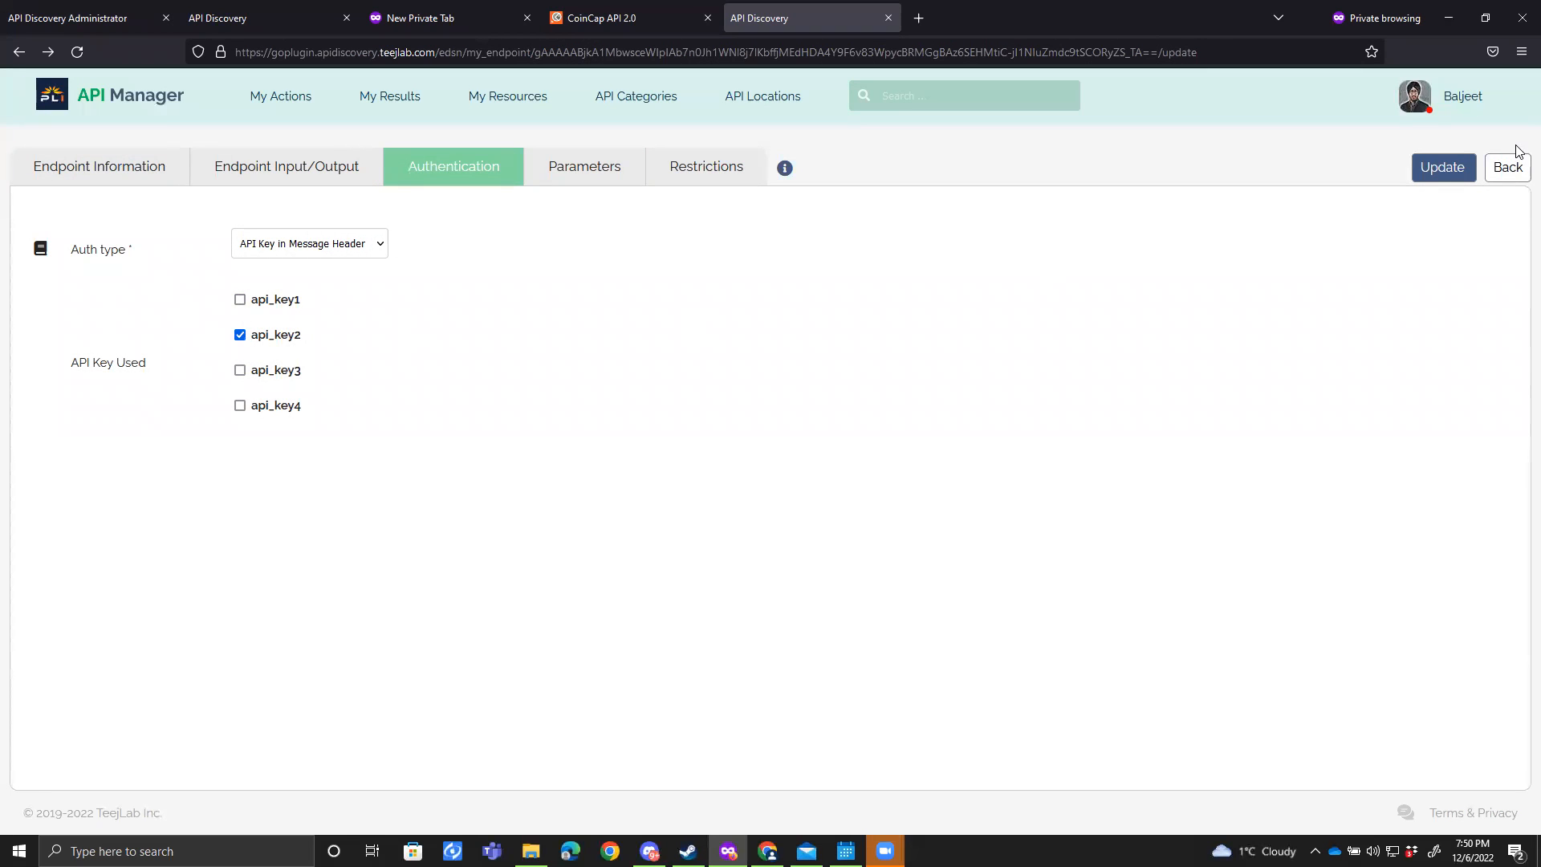
{"action": "left_click", "coordinate": [1442, 167]}
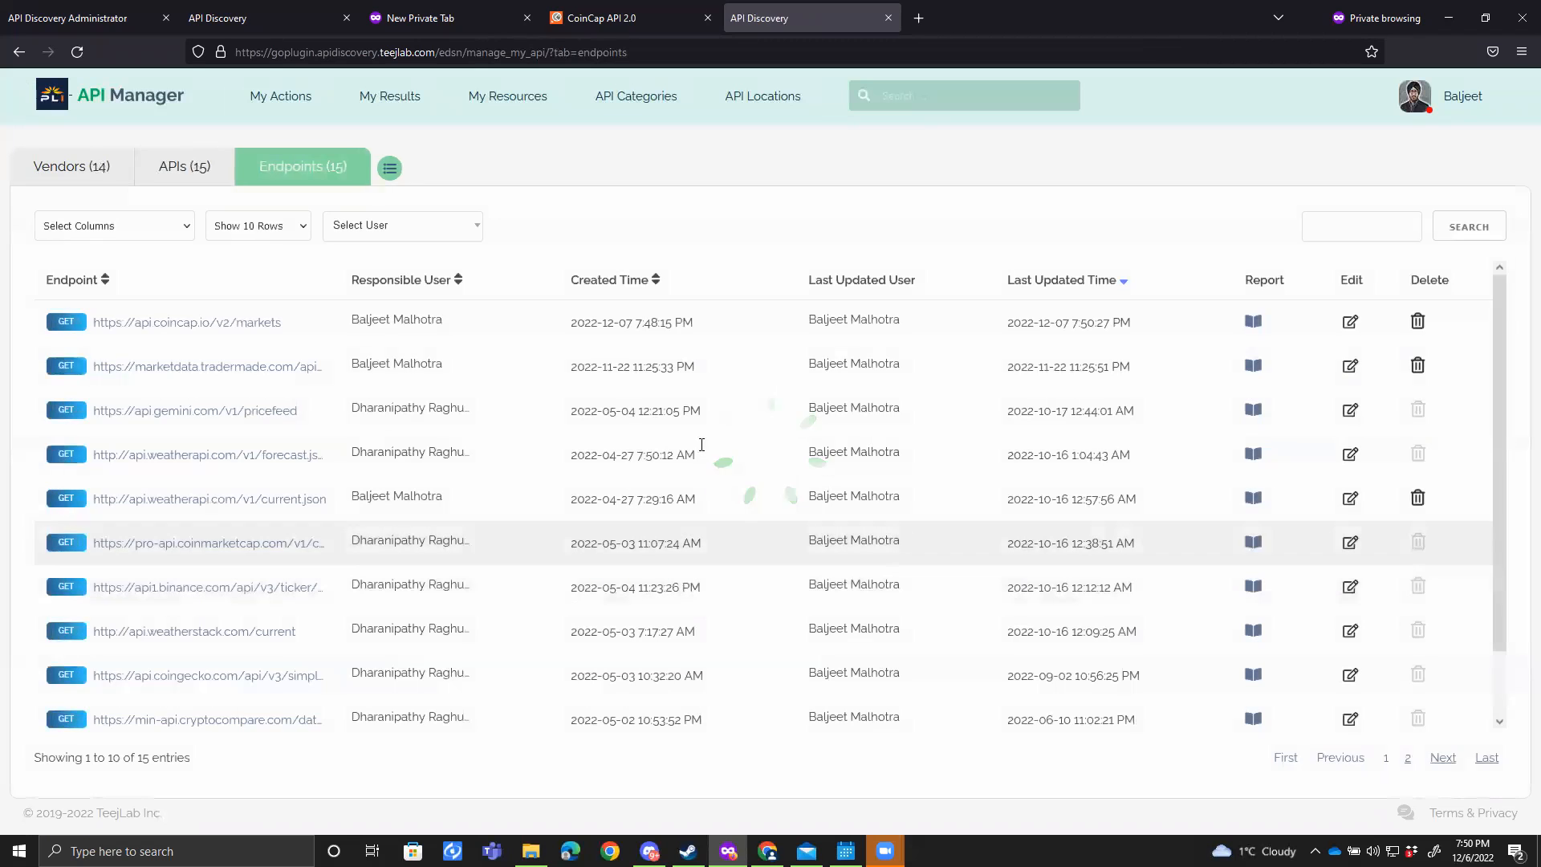
Step: Open the CoinCap markets endpoint's request page and review its required parameters
{"action": "left_click", "coordinate": [235, 330]}
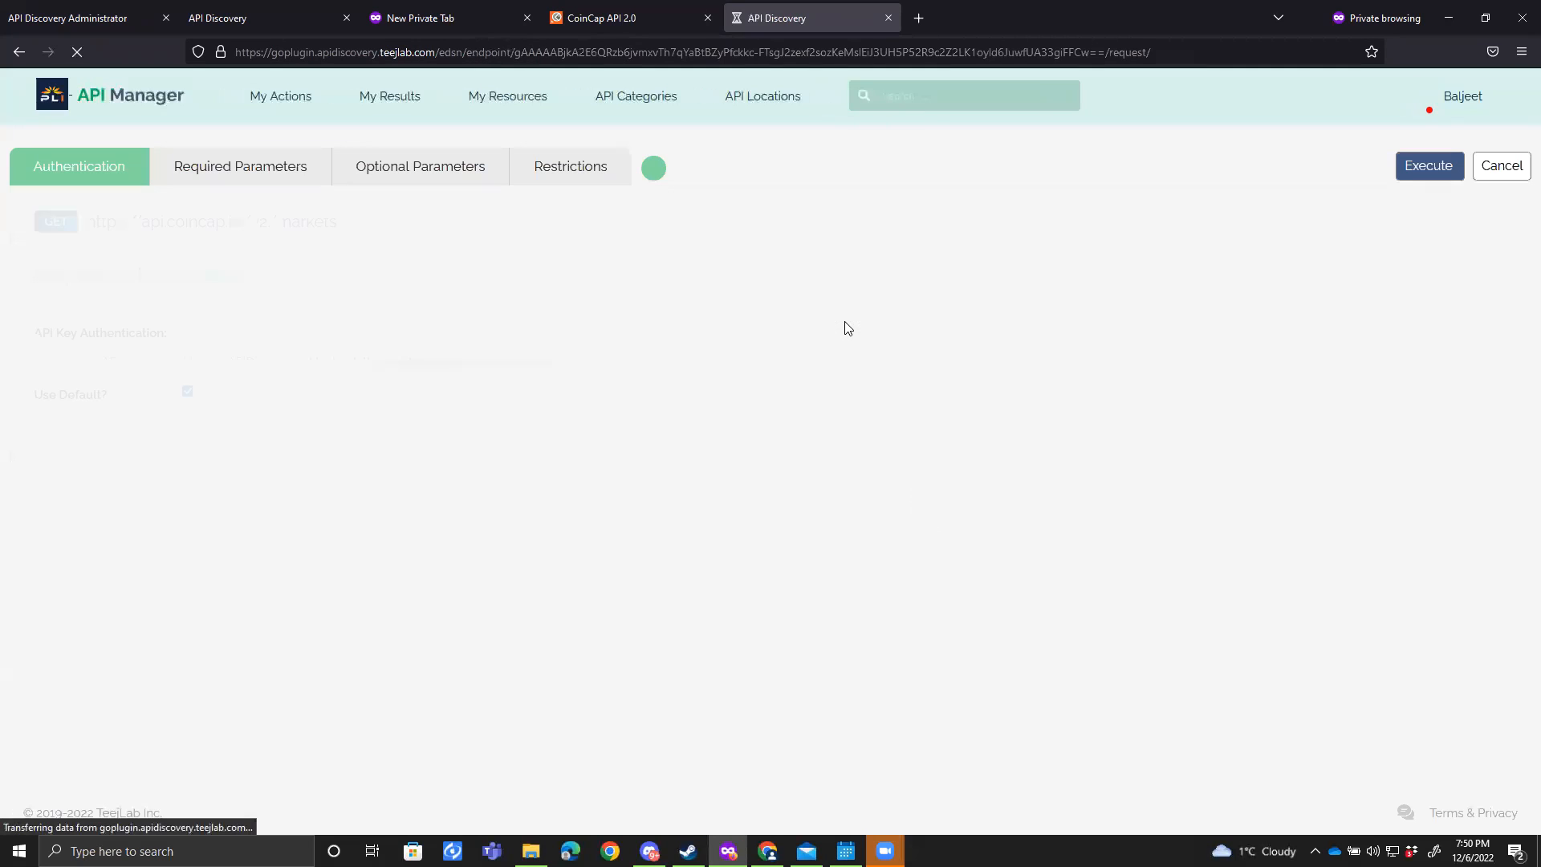
{"action": "left_click", "coordinate": [275, 184]}
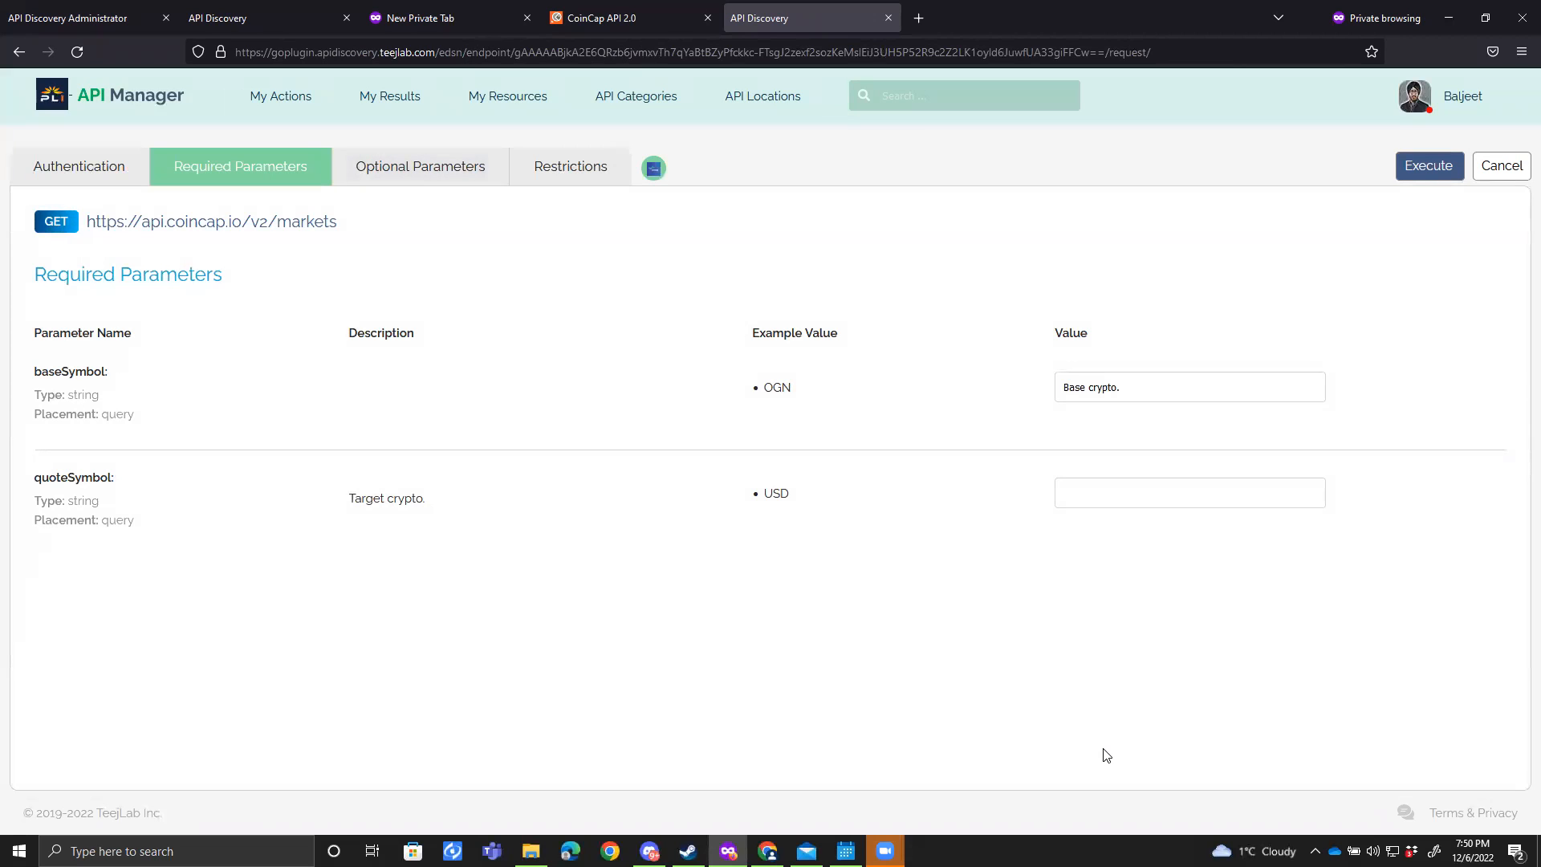
{"action": "triple_click", "coordinate": [1129, 385]}
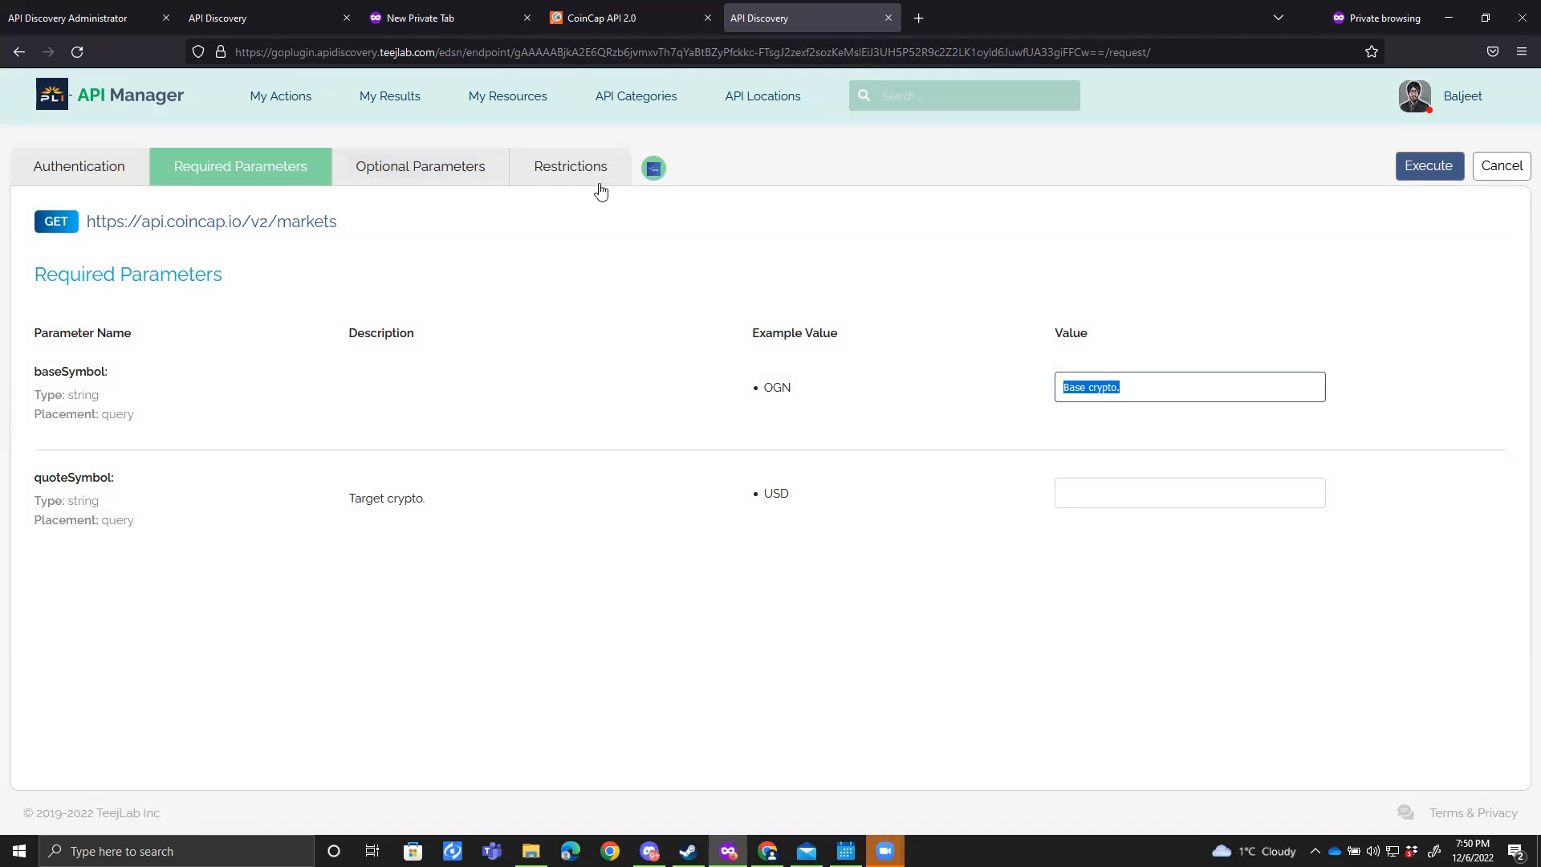
Step: Move the text "Base crypto." from the baseSymbol parameter's default value to its description, and save the markets endpoint
{"action": "mouse_move", "coordinate": [650, 167]}
{"action": "left_click", "coordinate": [1055, 172]}
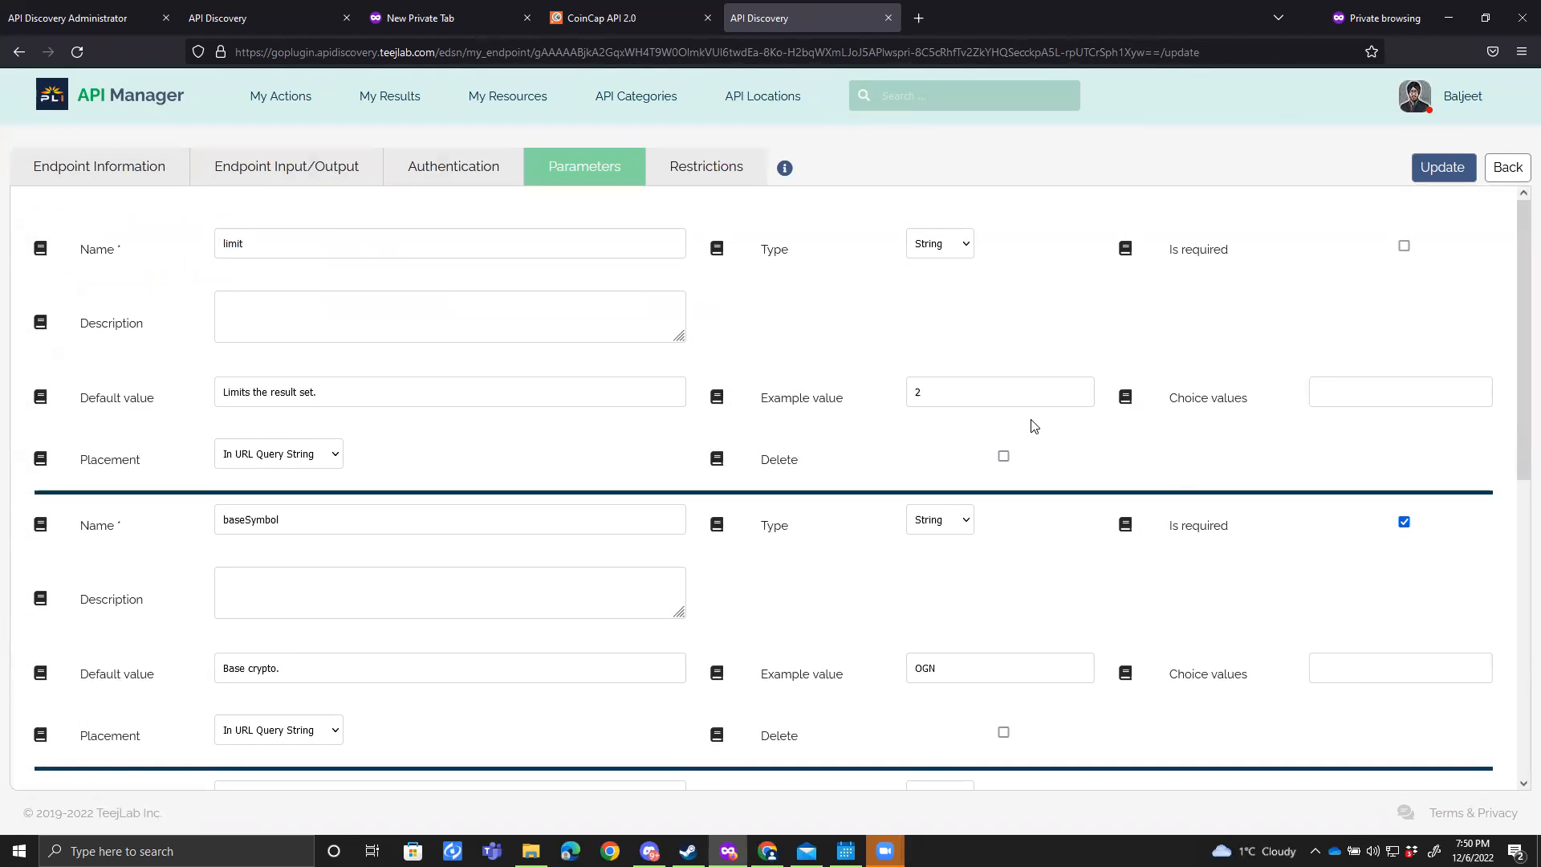
{"action": "scroll", "coordinate": [1035, 426], "scroll_direction": "down", "scroll_amount": 3}
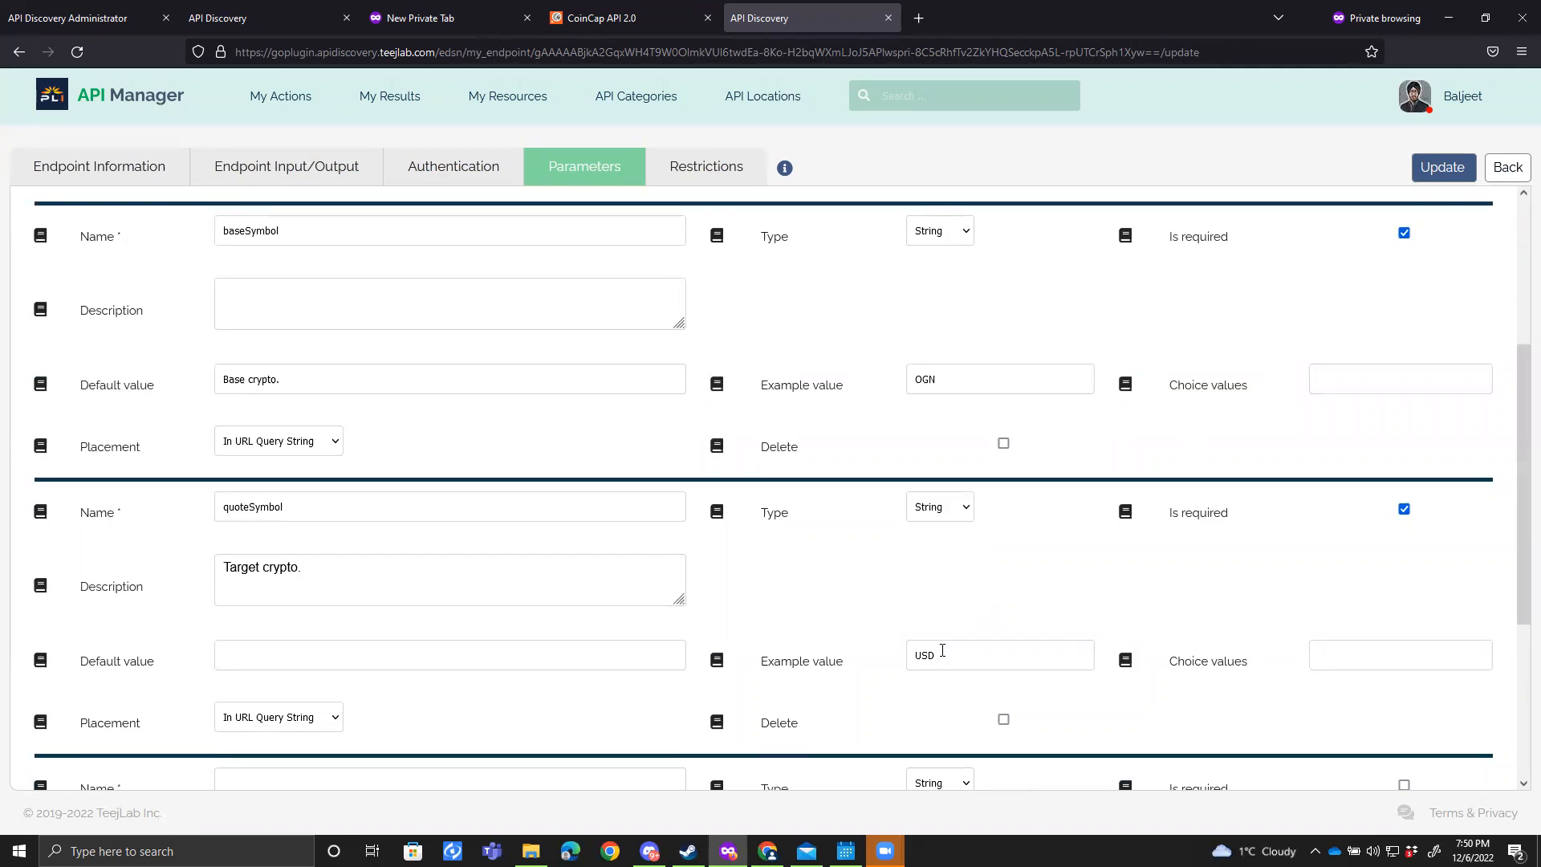
{"action": "scroll", "coordinate": [937, 652], "scroll_direction": "down", "scroll_amount": 1}
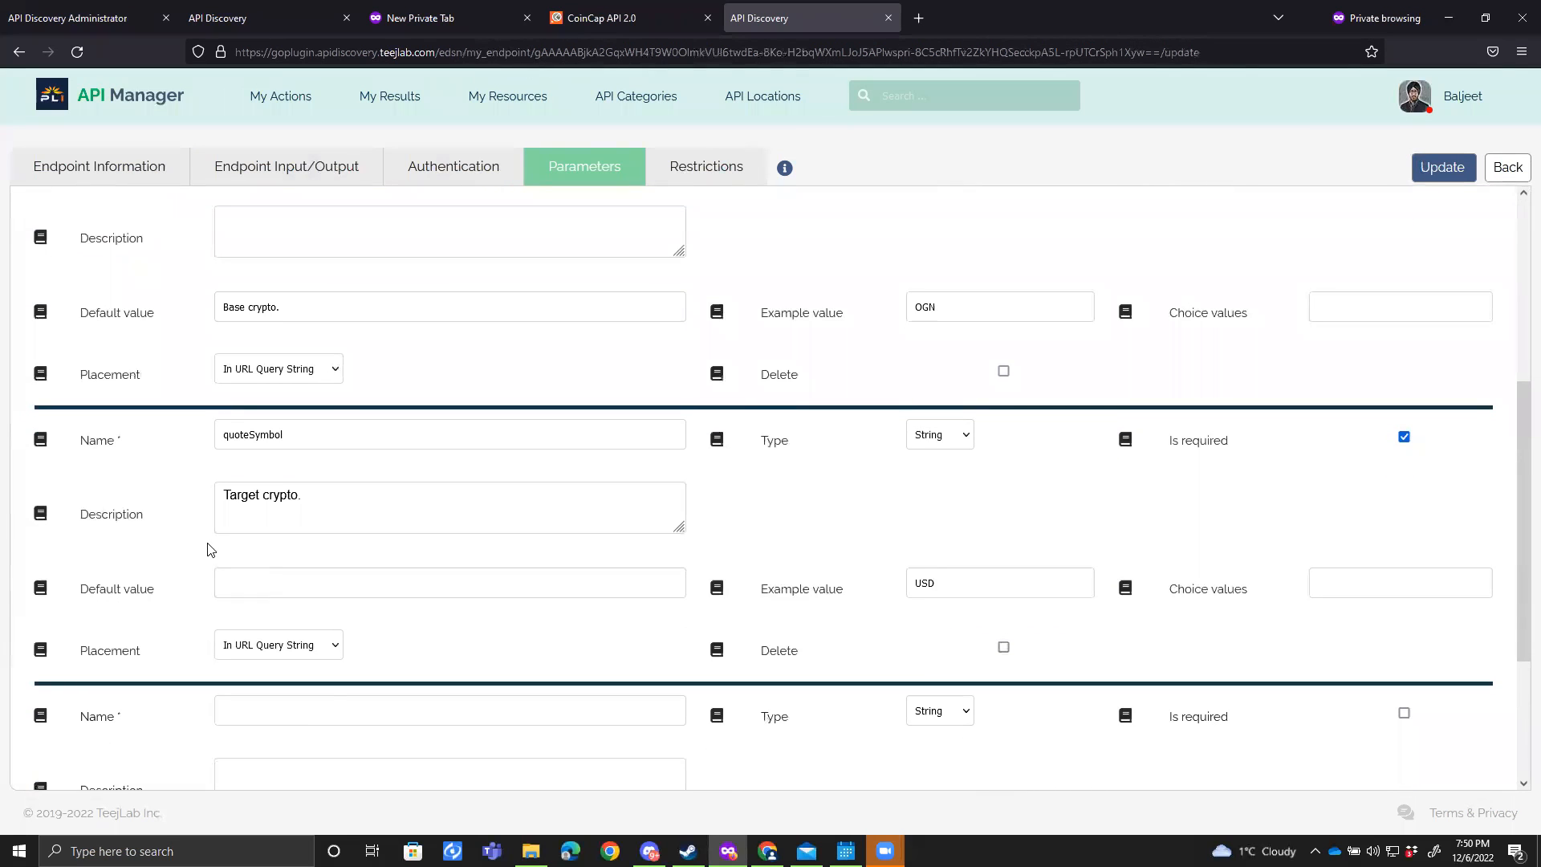
{"action": "scroll", "coordinate": [307, 502], "scroll_direction": "up", "scroll_amount": 3}
{"action": "left_click_drag", "start_coordinate": [310, 524], "coordinate": [152, 488]}
{"action": "key", "text": "ctrl+c"}
{"action": "key", "text": "BackSpace"}
{"action": "left_click", "coordinate": [292, 435]}
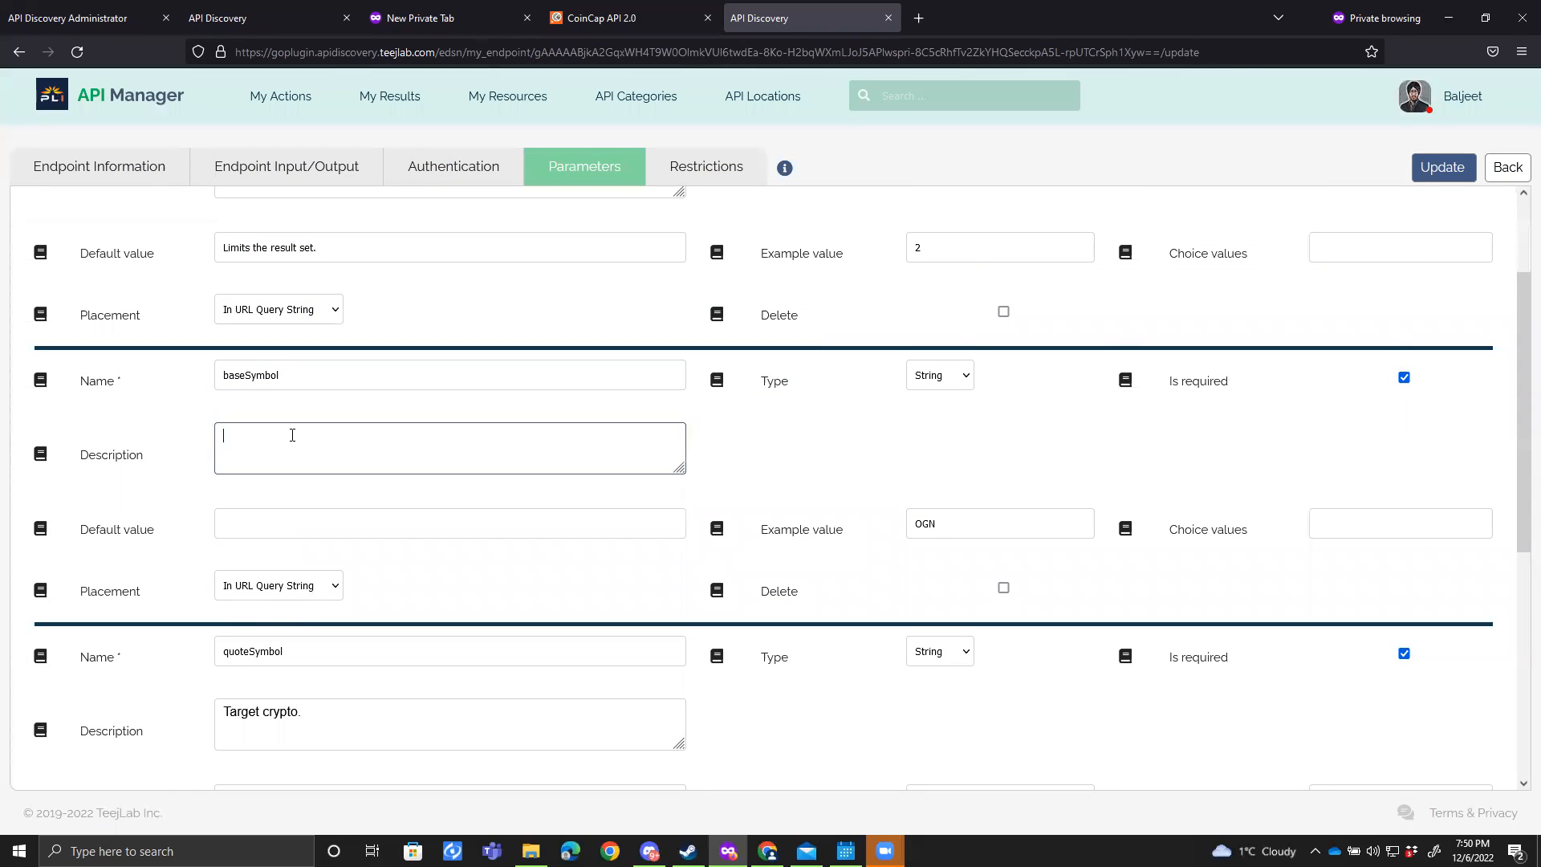
{"action": "key", "text": "ctrl+v"}
{"action": "scroll", "coordinate": [403, 467], "scroll_direction": "down", "scroll_amount": 3}
{"action": "scroll", "coordinate": [468, 520], "scroll_direction": "up", "scroll_amount": 5}
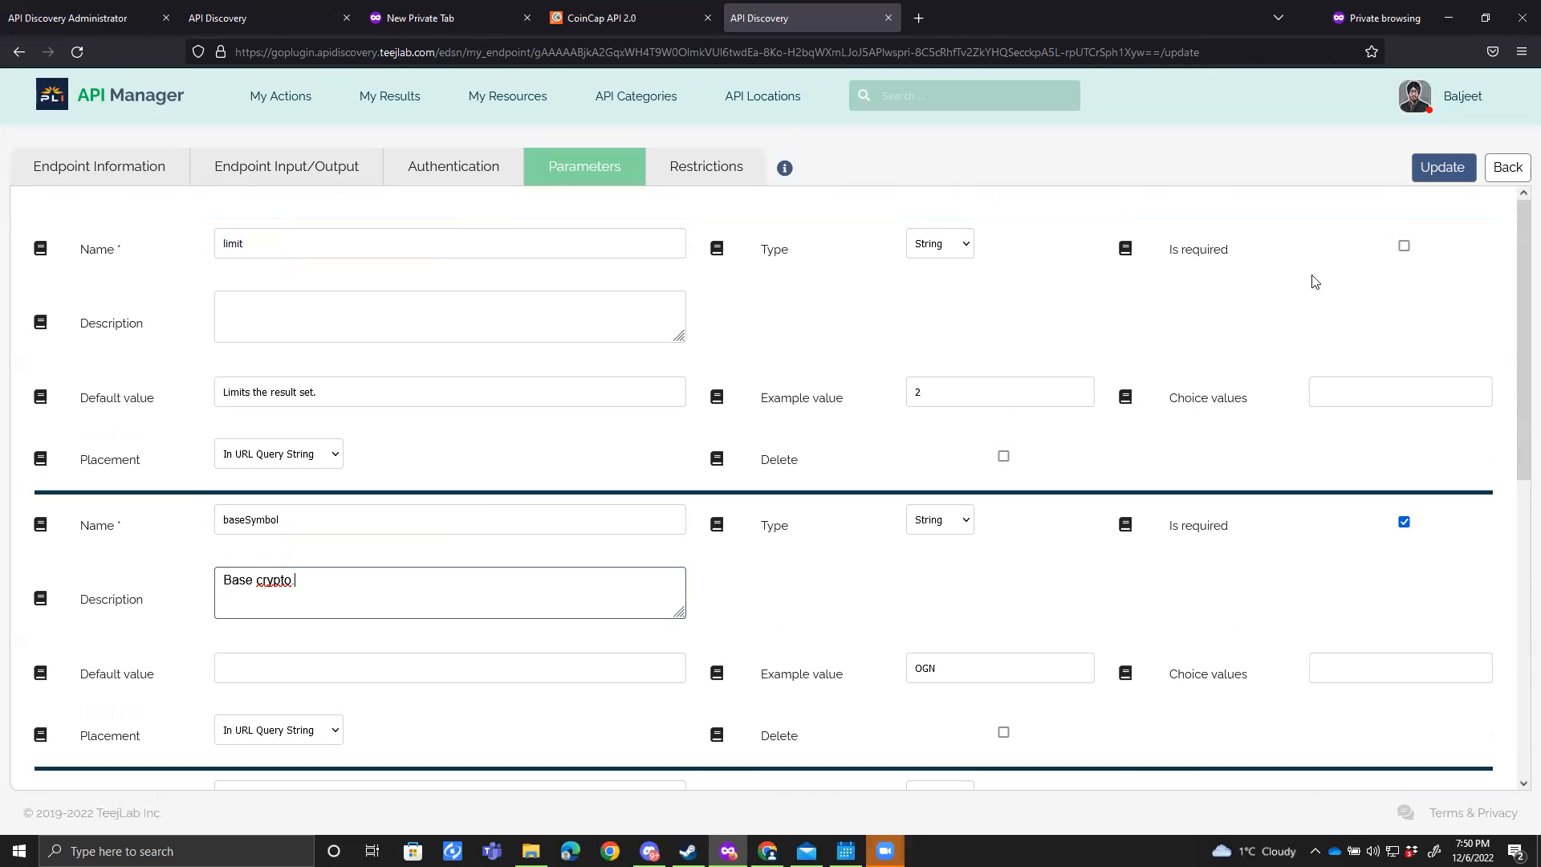
{"action": "left_click", "coordinate": [1443, 167]}
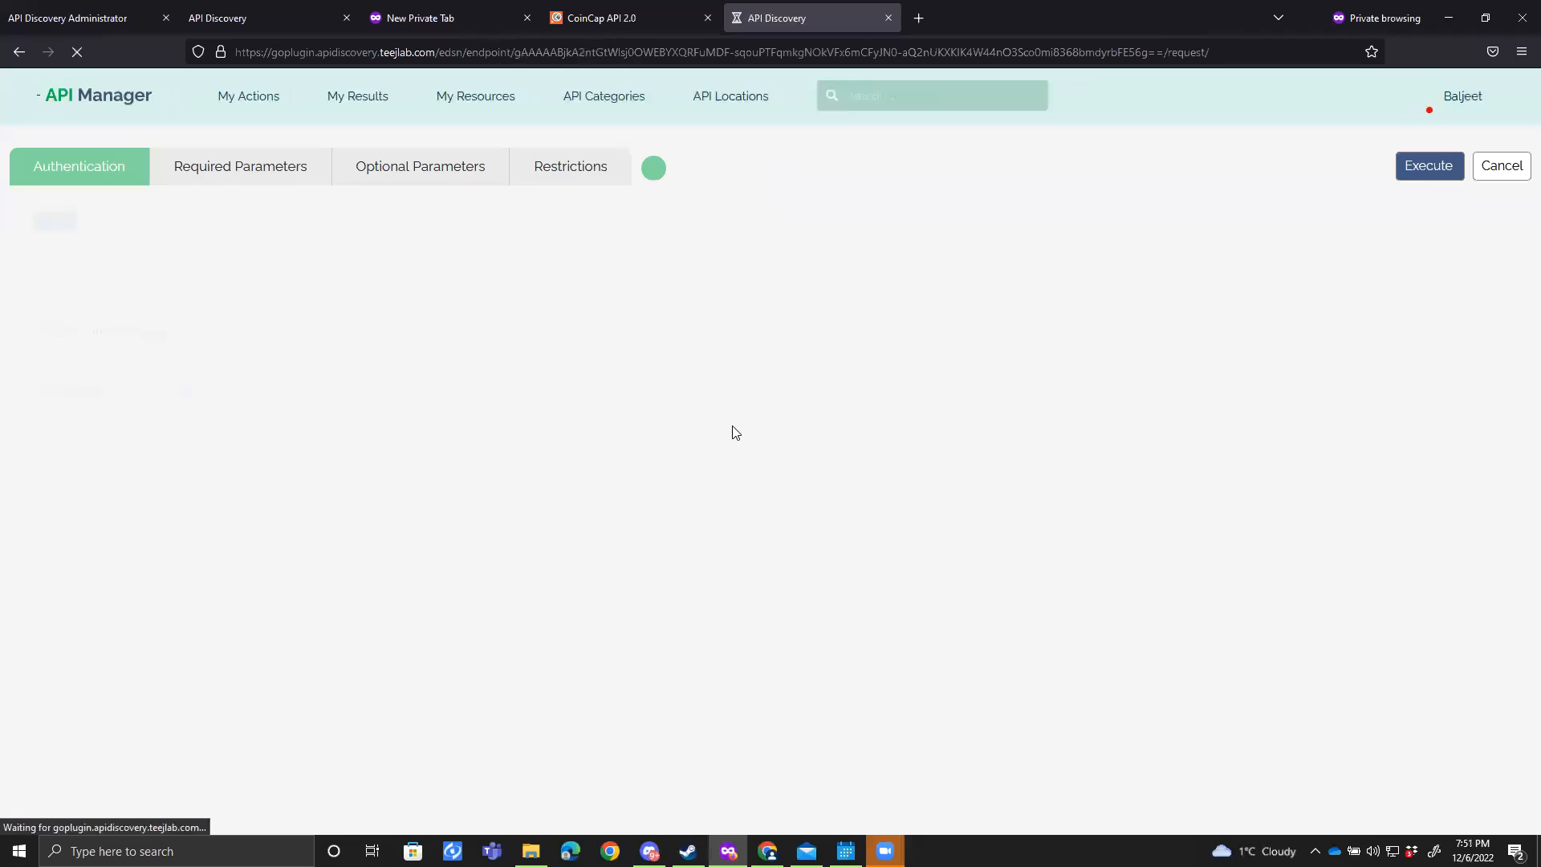
Step: Review the markets endpoint's required parameters and its description on the request page
{"action": "left_click", "coordinate": [213, 172]}
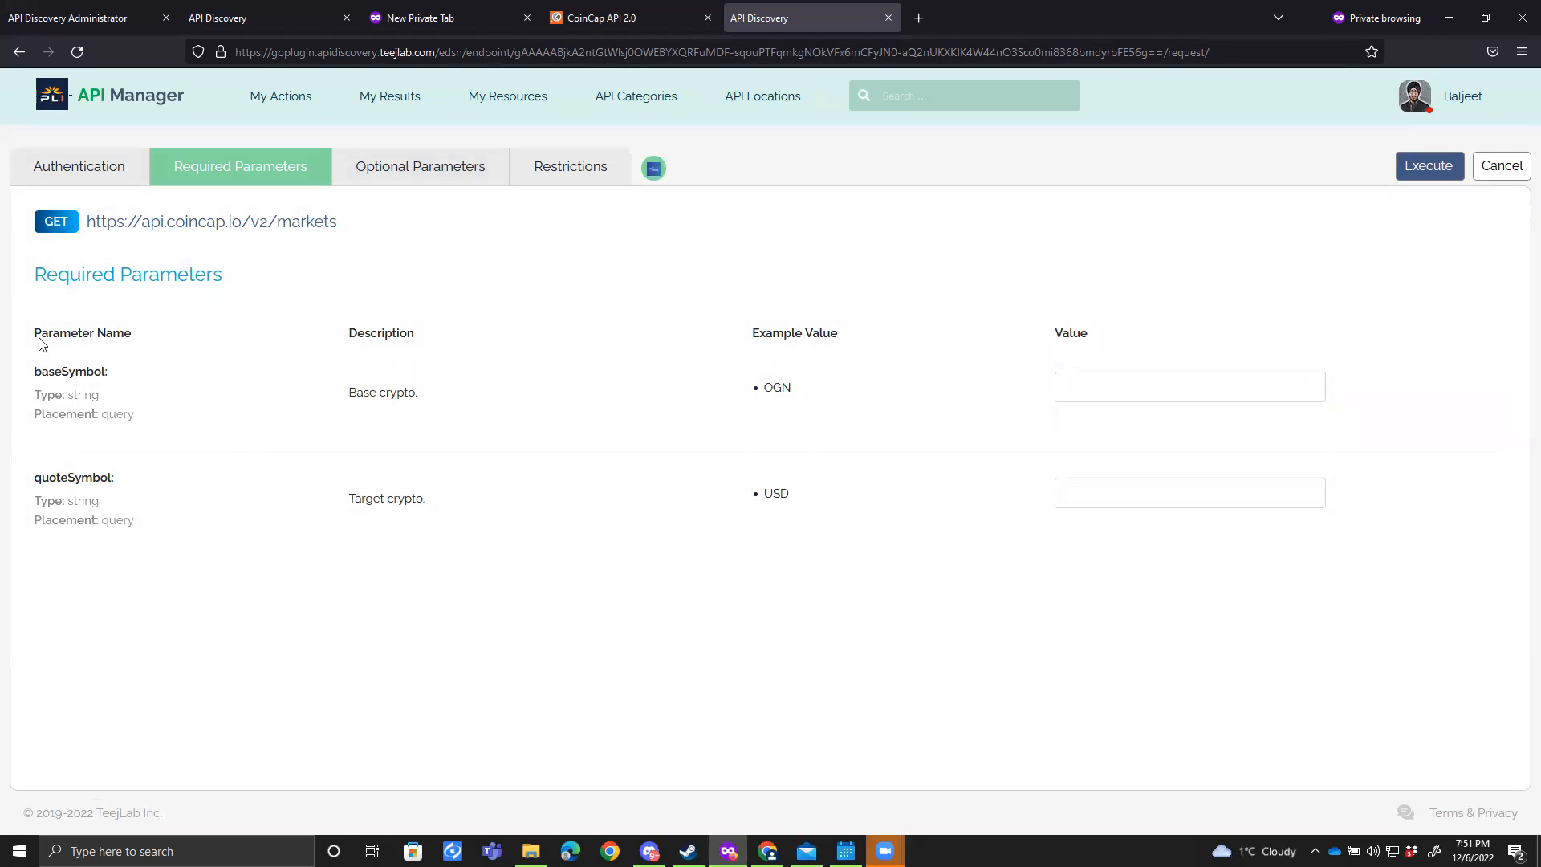
{"action": "mouse_move", "coordinate": [654, 168]}
{"action": "mouse_move", "coordinate": [772, 223]}
{"action": "left_mouse_down"}
{"action": "mouse_move", "coordinate": [818, 236]}
{"action": "mouse_move", "coordinate": [791, 240]}
{"action": "left_mouse_up"}
Step: Go to the list of managed APIs and open the CoinCap vendor's detail page
{"action": "mouse_move", "coordinate": [283, 101]}
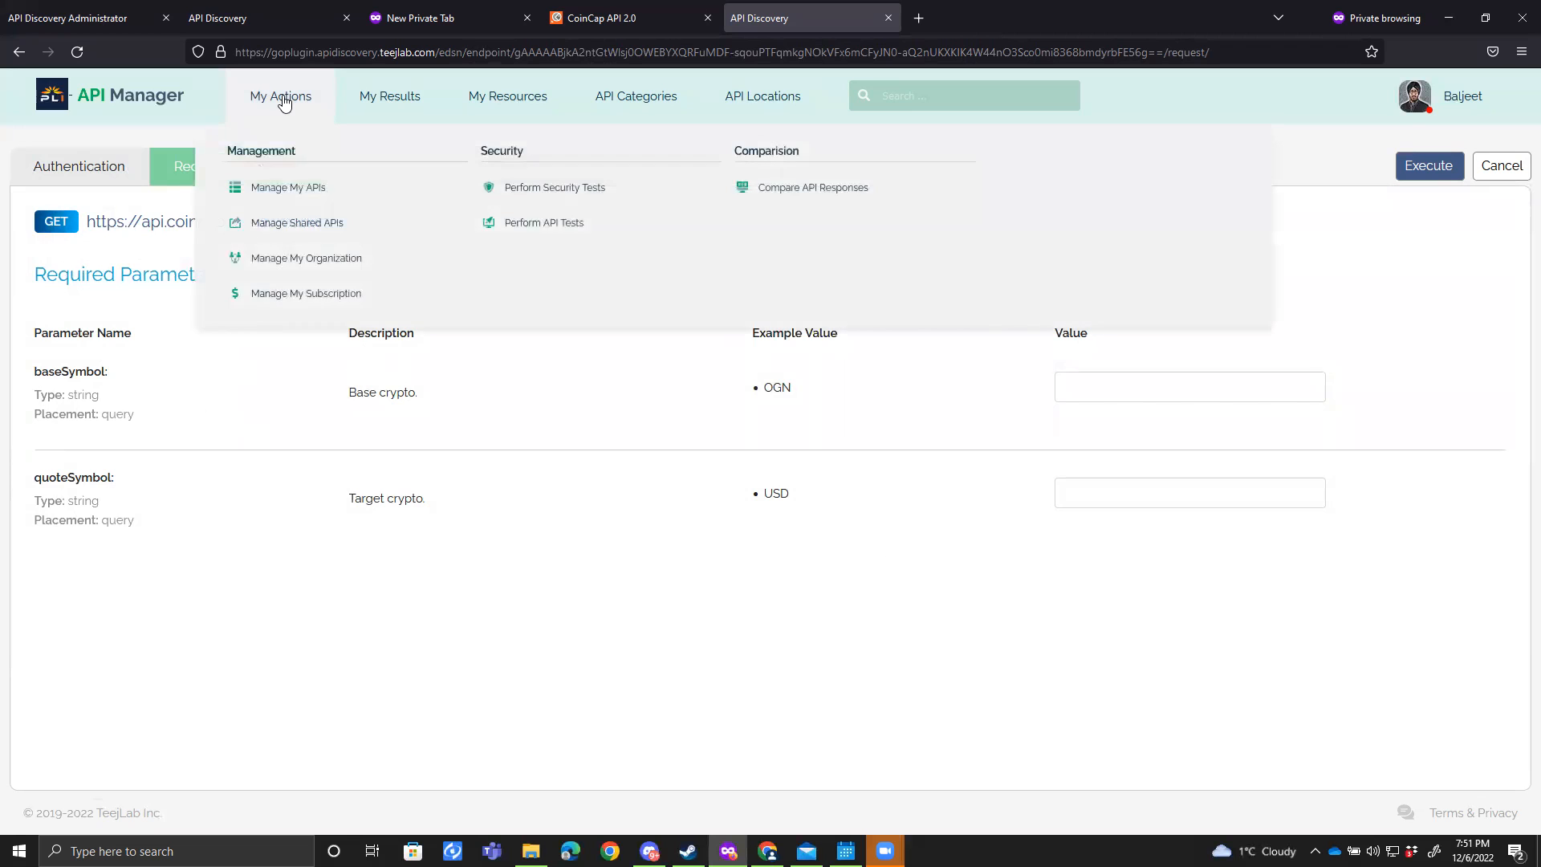
{"action": "left_click", "coordinate": [300, 190]}
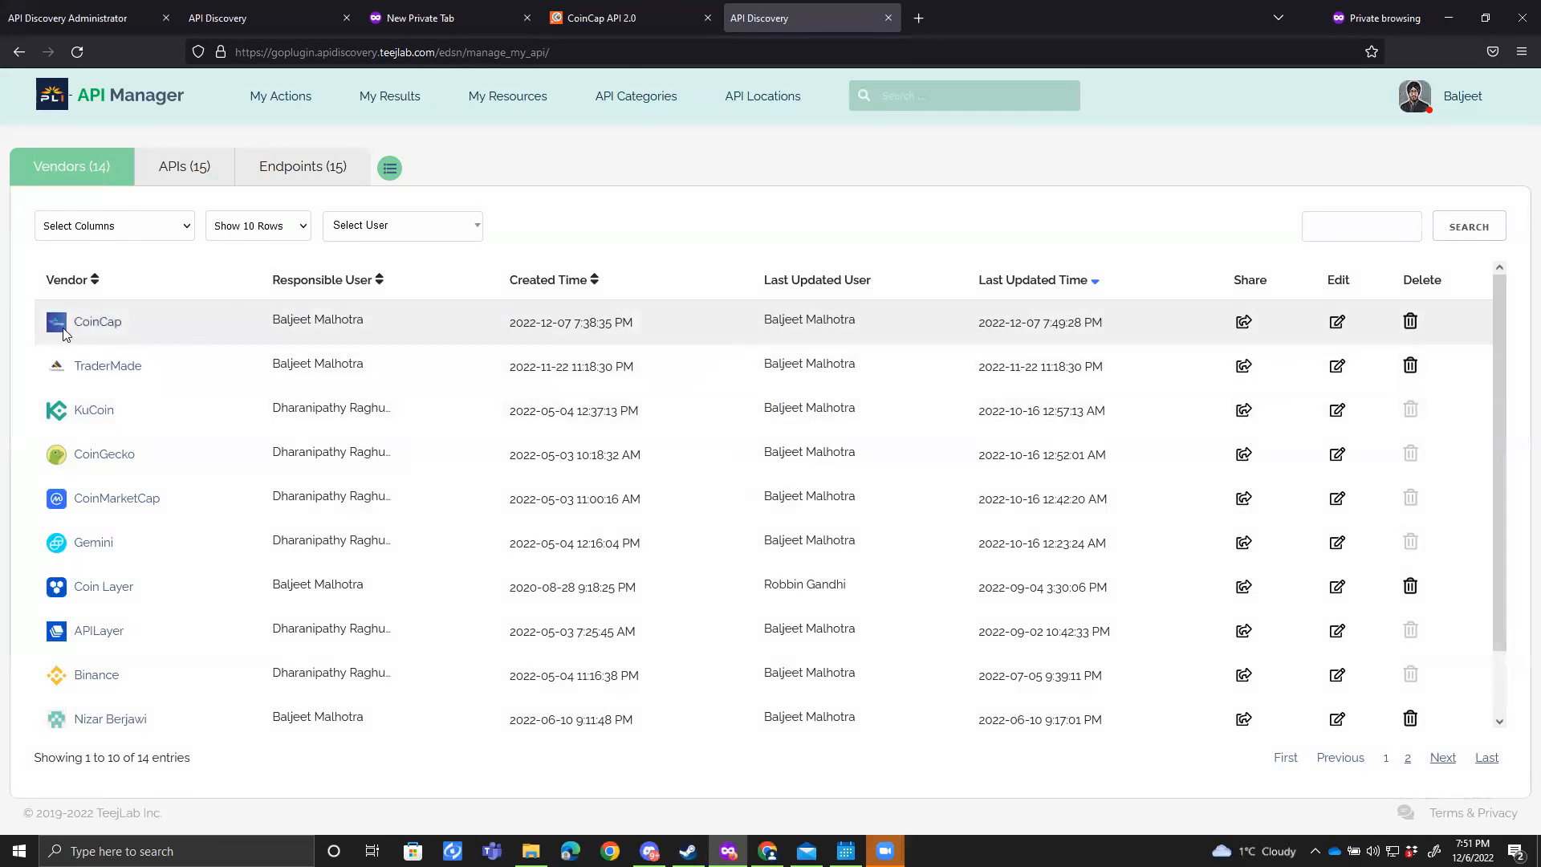
{"action": "left_click", "coordinate": [107, 330]}
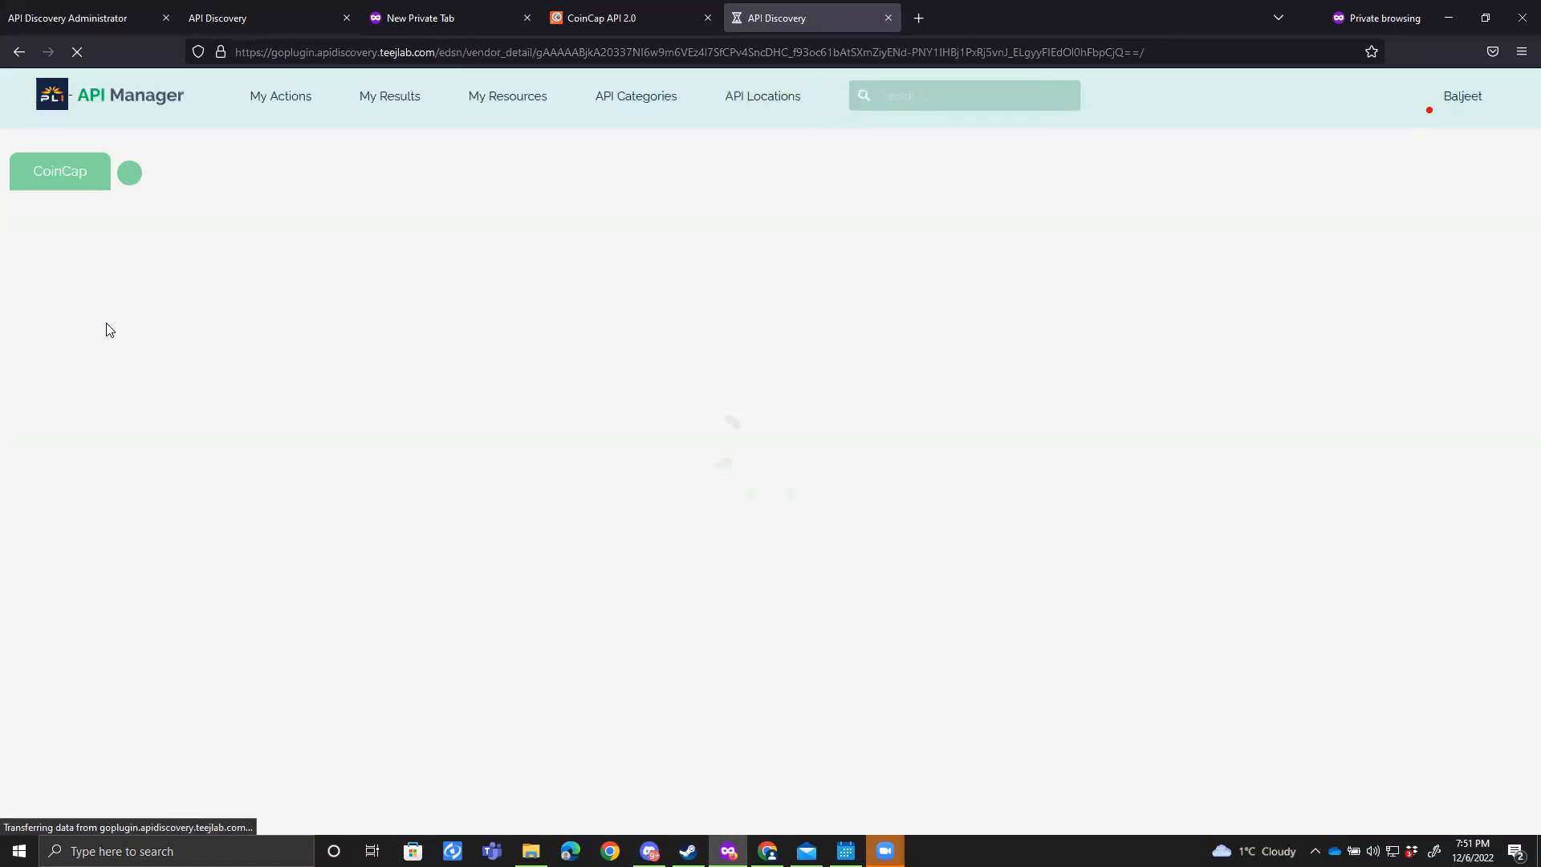
Step: Review the CoinCap vendor's details and its listed API, including the API homepage, and close the homepage documentation
{"action": "mouse_move", "coordinate": [156, 175]}
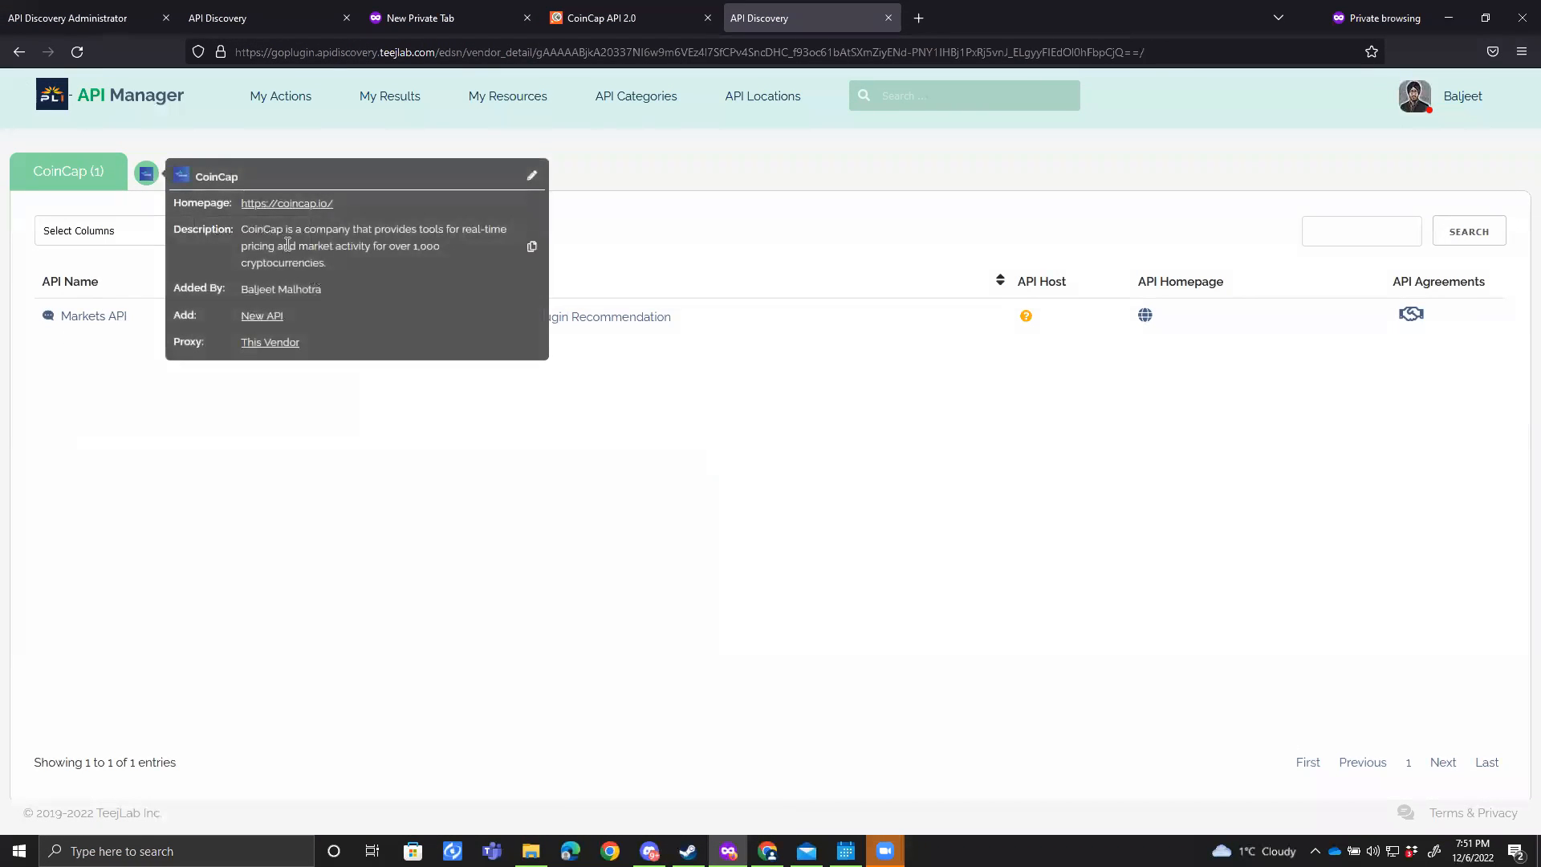
{"action": "left_click_drag", "start_coordinate": [247, 236], "coordinate": [440, 248]}
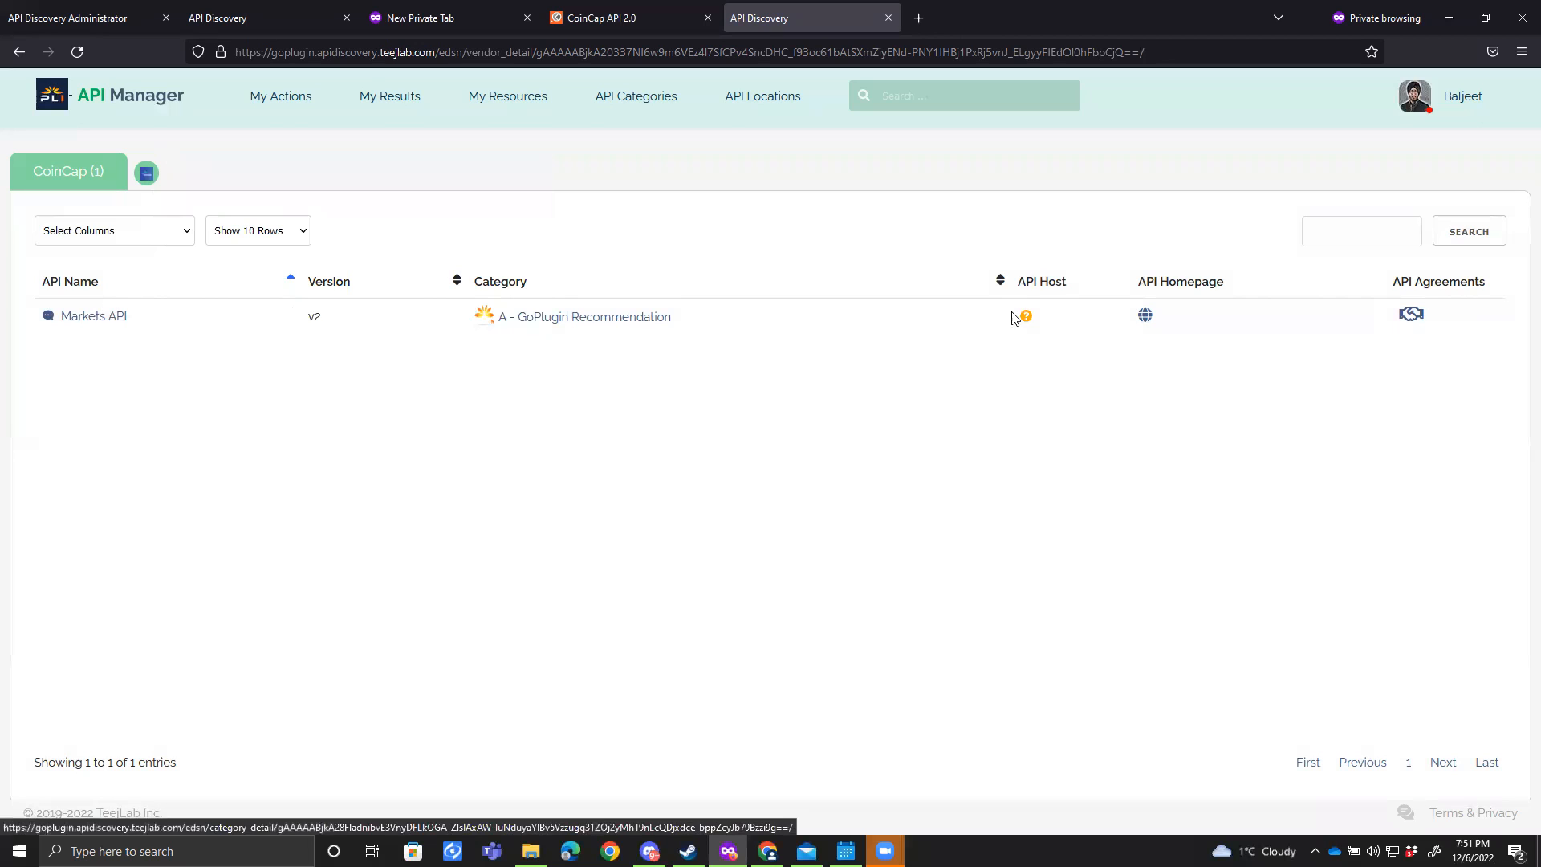
{"action": "left_click", "coordinate": [1404, 325]}
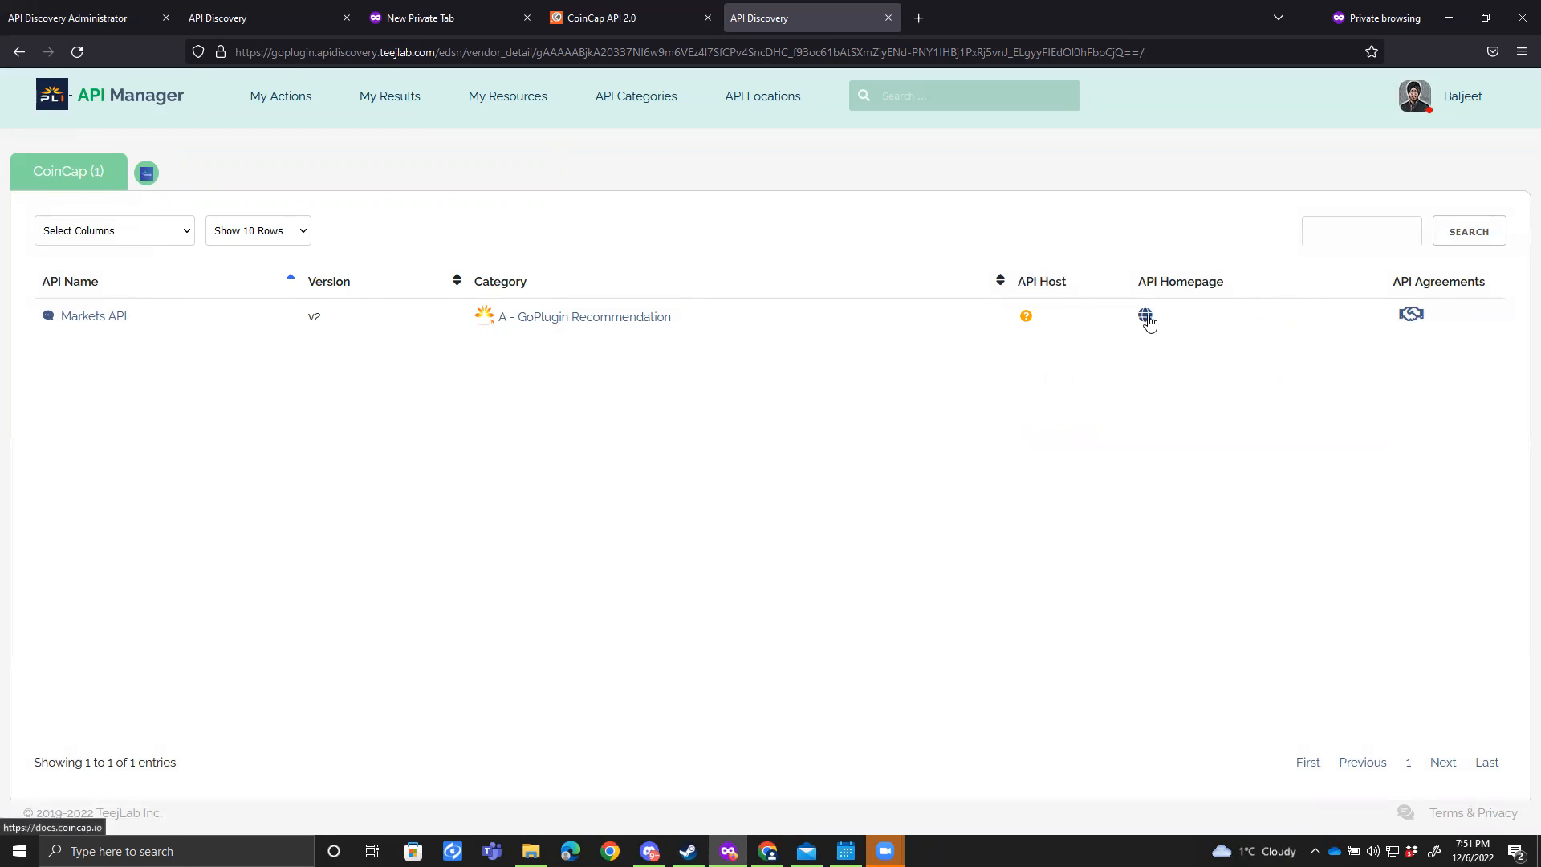
{"action": "left_click", "coordinate": [1148, 317]}
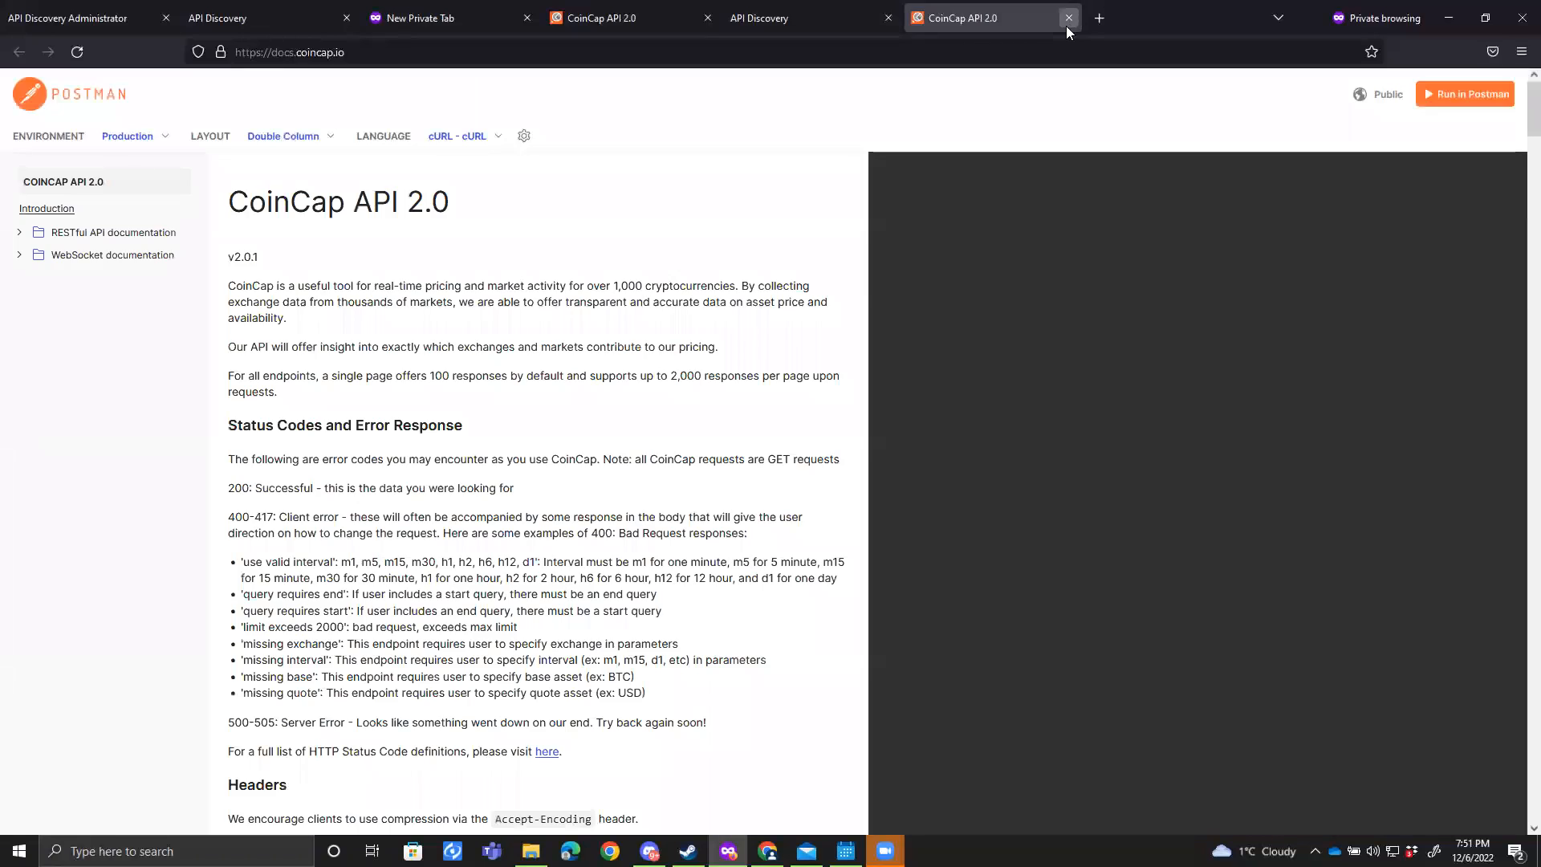
{"action": "left_click", "coordinate": [1068, 18]}
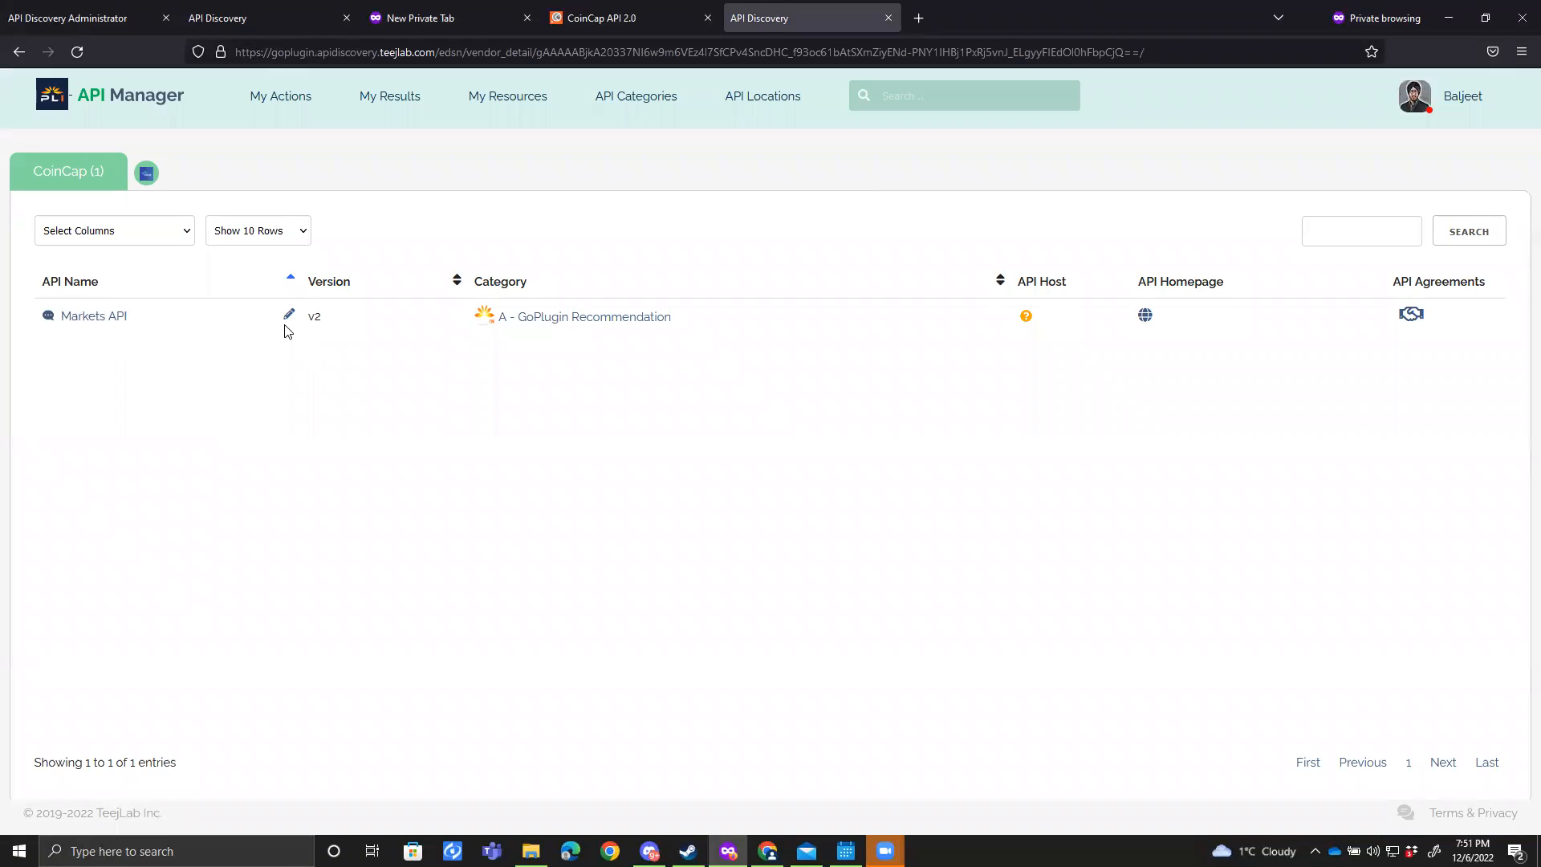
Step: Execute a request to the Markets API's markets endpoint with baseSymbol OGN and quoteSymbol USD
{"action": "left_click", "coordinate": [83, 321]}
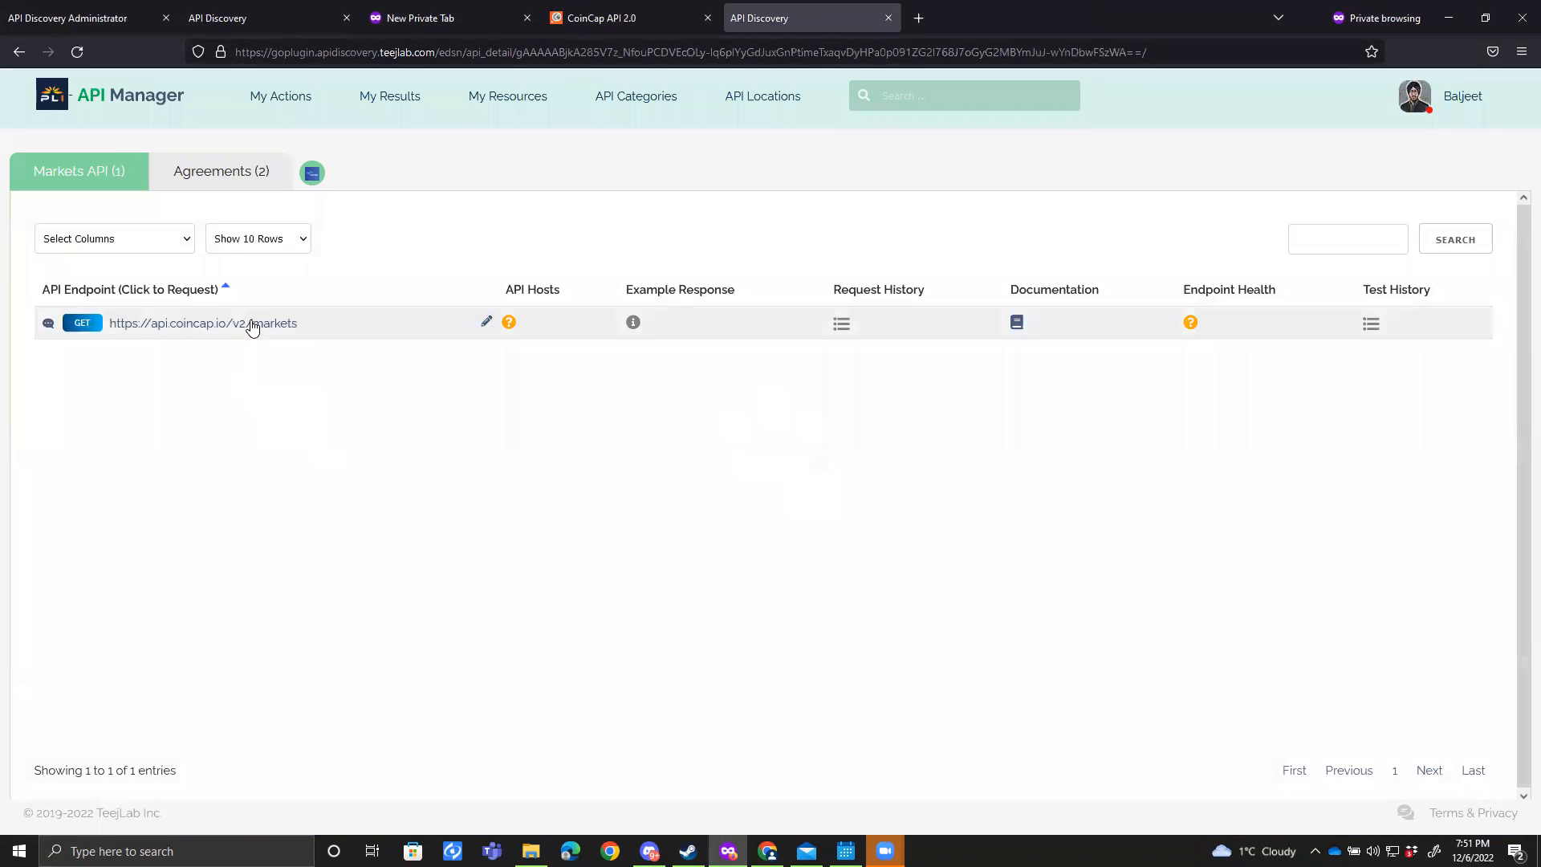
{"action": "left_click", "coordinate": [251, 323]}
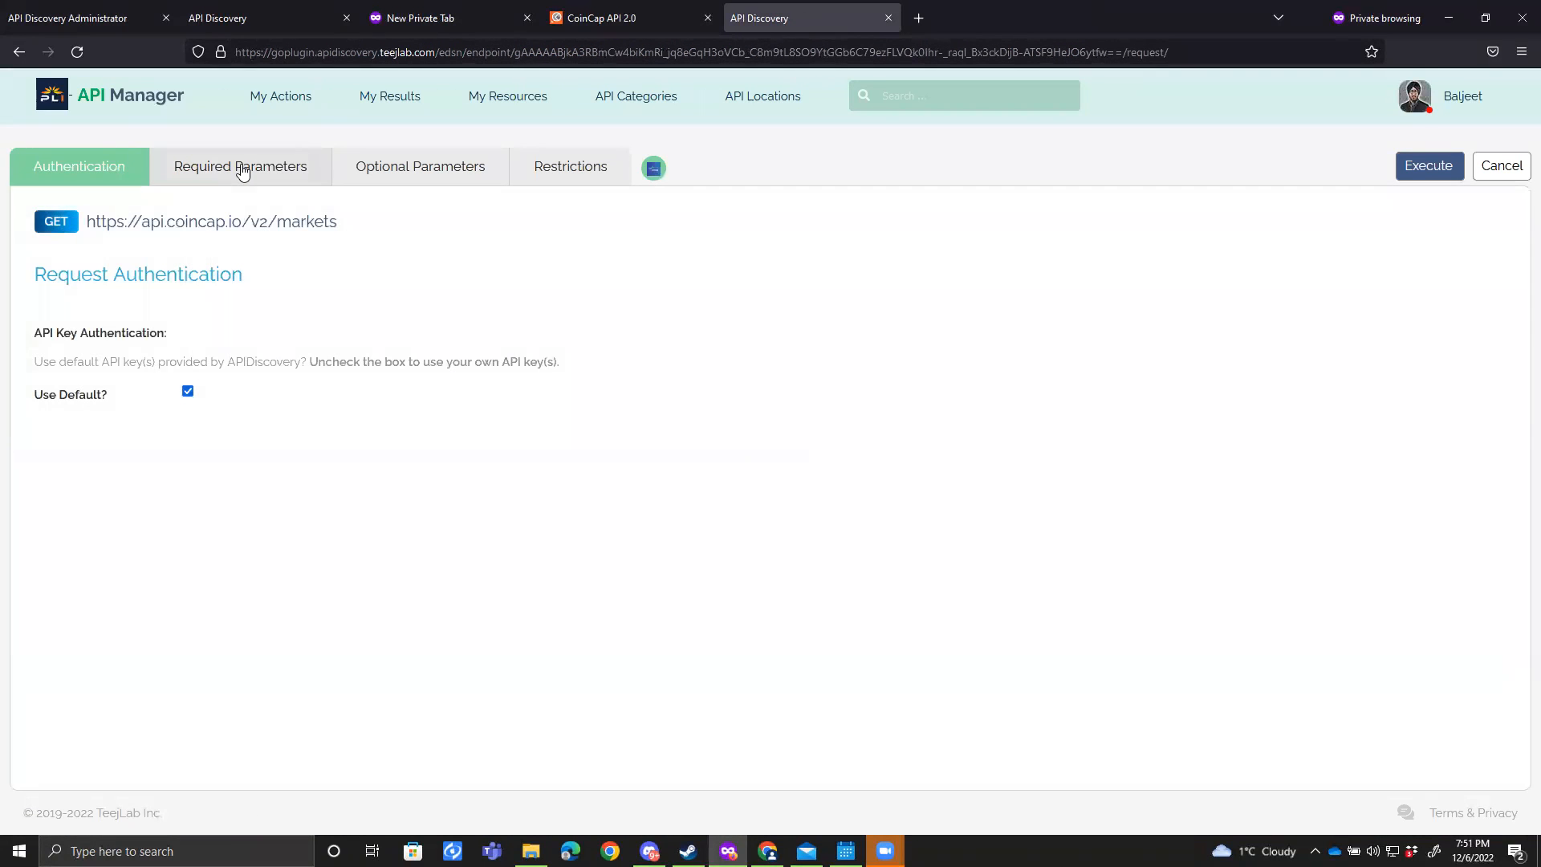
{"action": "left_click", "coordinate": [239, 165]}
{"action": "left_click", "coordinate": [1118, 393]}
{"action": "double_click", "coordinate": [783, 391]}
{"action": "left_click_drag", "start_coordinate": [783, 391], "coordinate": [1088, 405]}
{"action": "left_click_drag", "start_coordinate": [772, 391], "coordinate": [1094, 402]}
{"action": "double_click", "coordinate": [780, 494]}
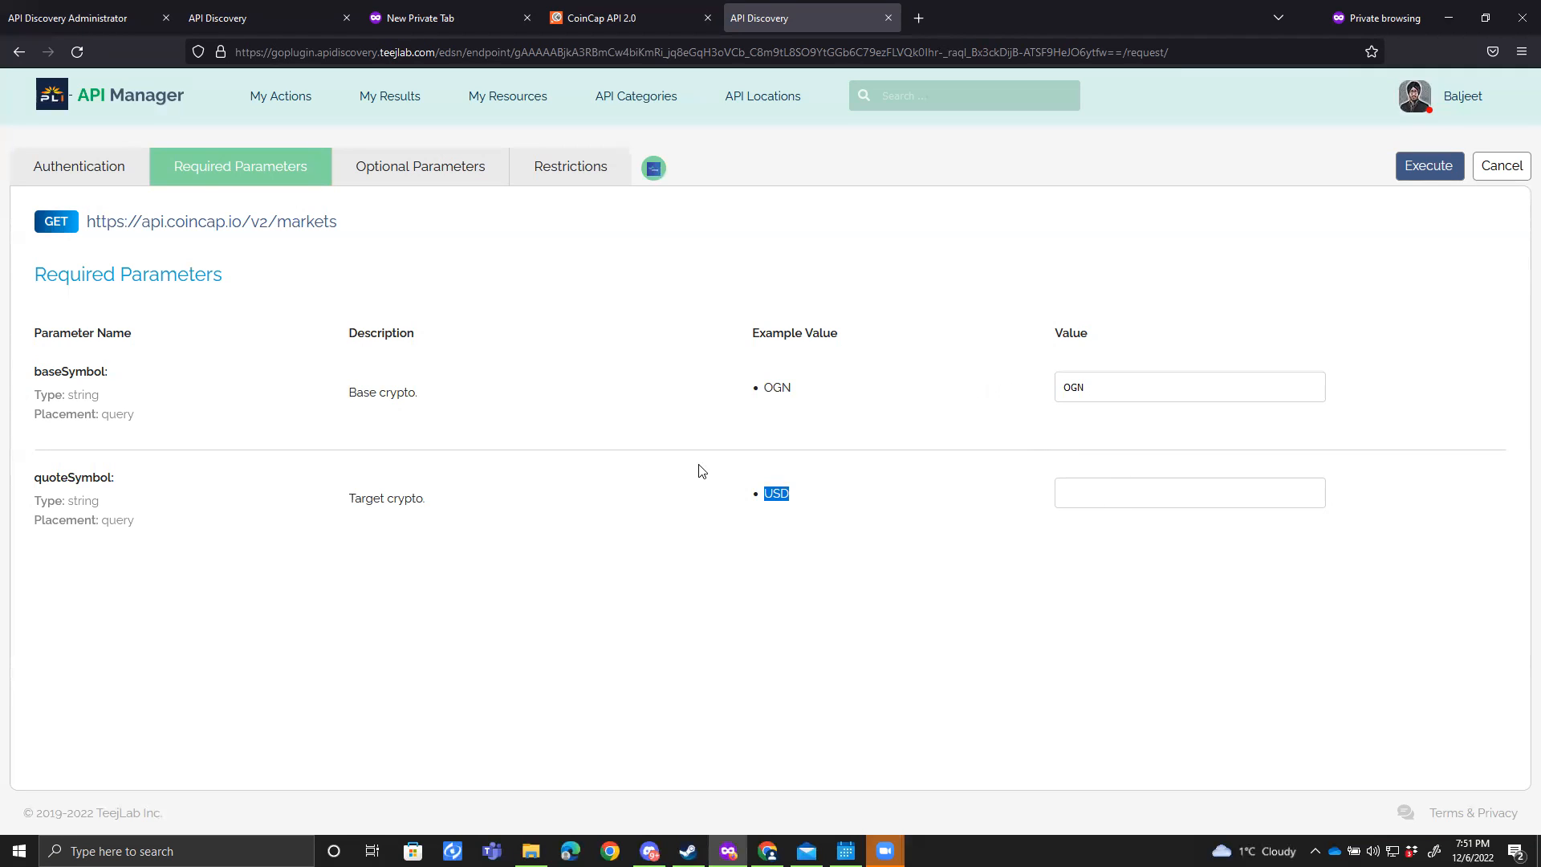
{"action": "left_click_drag", "start_coordinate": [770, 497], "coordinate": [1095, 499]}
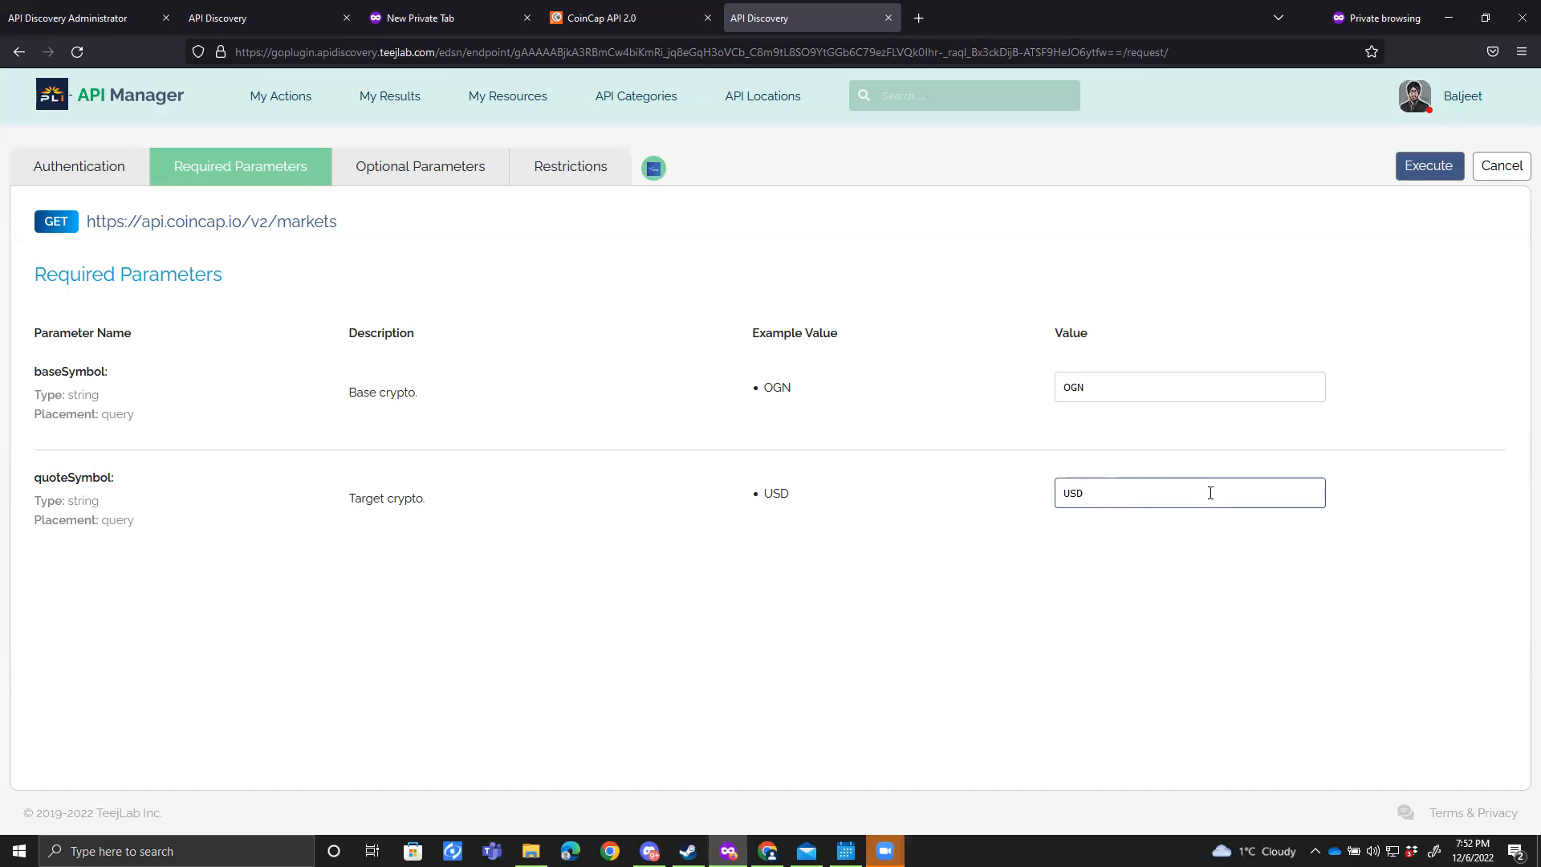
{"action": "left_click", "coordinate": [1212, 377]}
{"action": "left_click", "coordinate": [1429, 167]}
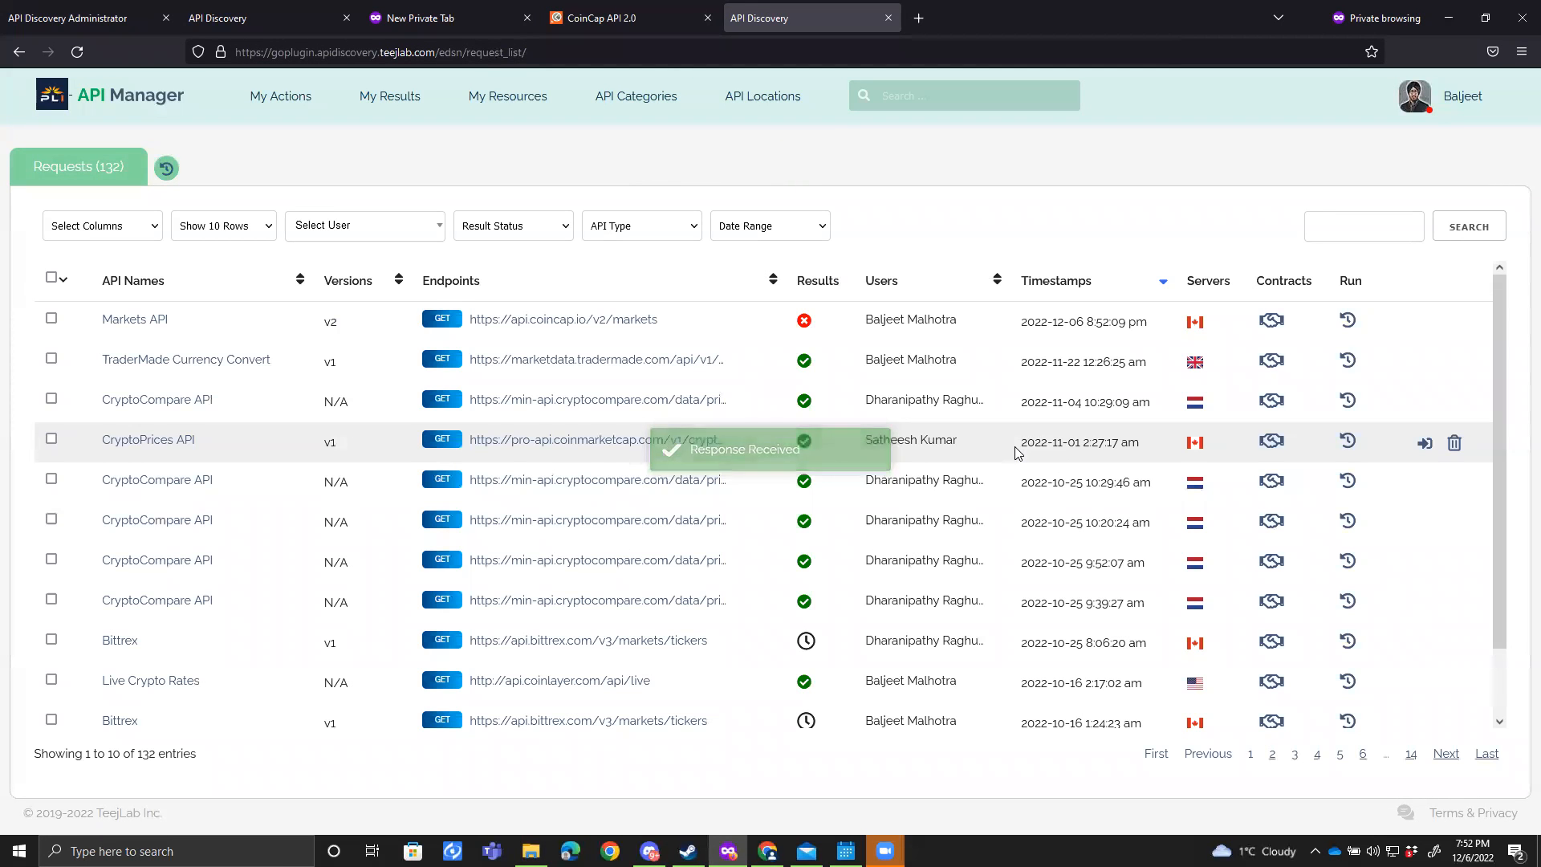
Step: Open the result of the latest Markets API request and examine its response error text
{"action": "left_click", "coordinate": [805, 322]}
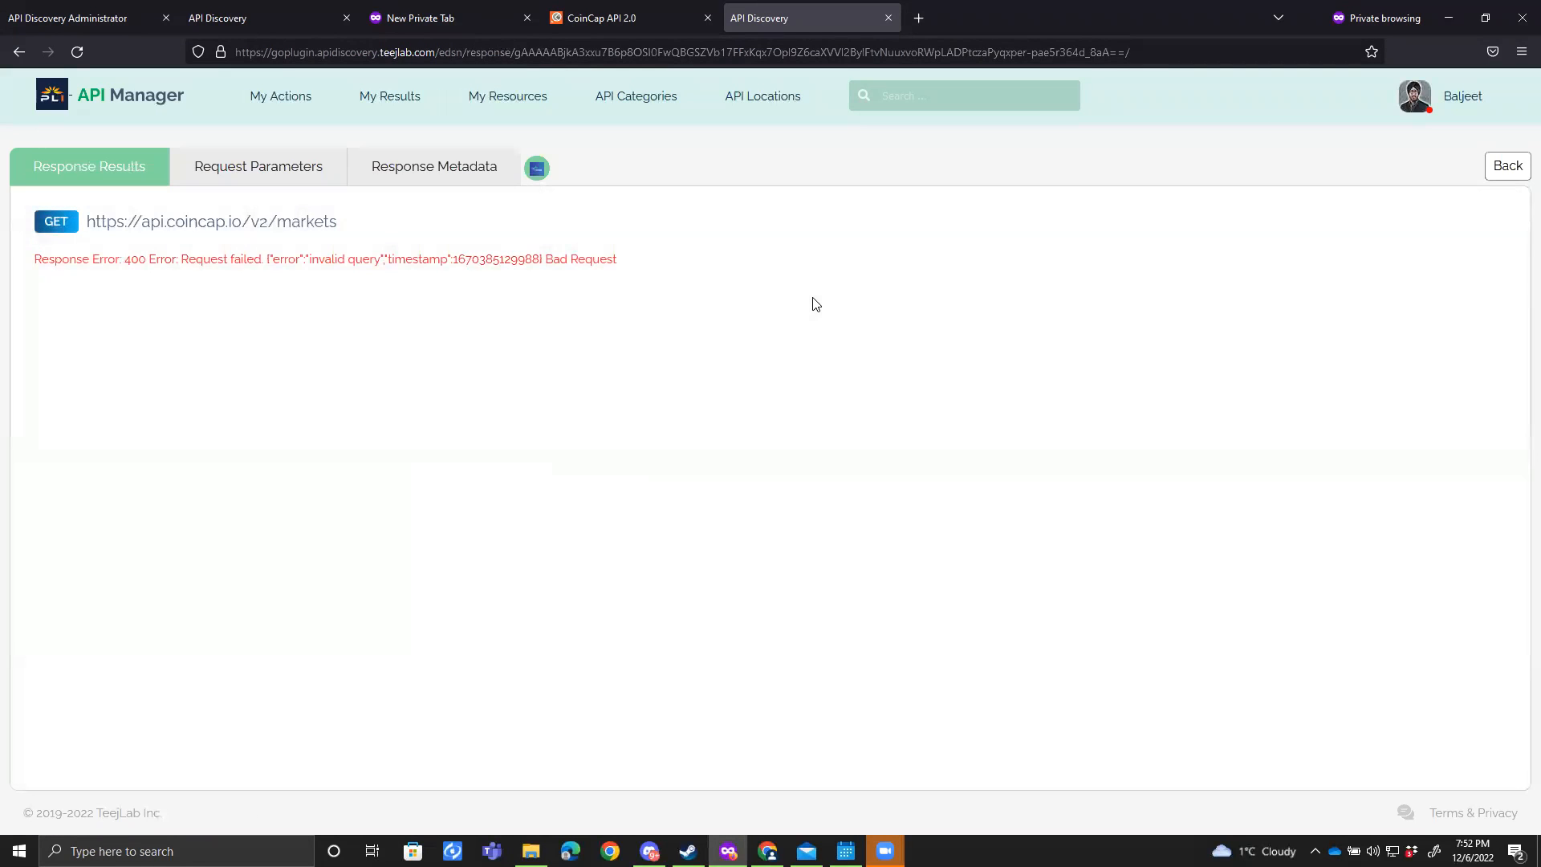
{"action": "left_click_drag", "start_coordinate": [382, 261], "coordinate": [284, 259]}
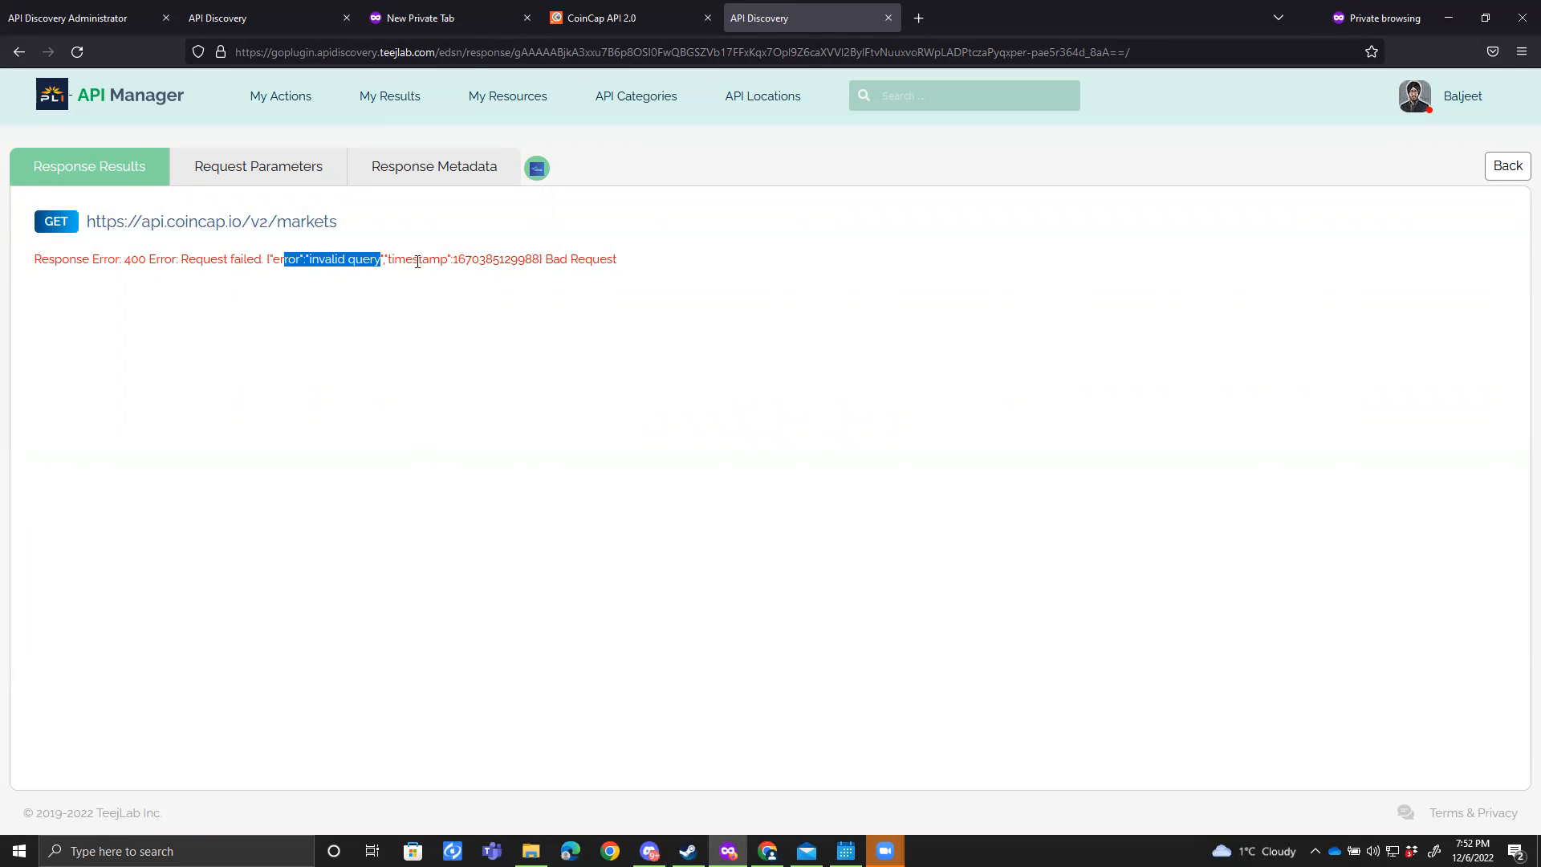
{"action": "double_click", "coordinate": [417, 261]}
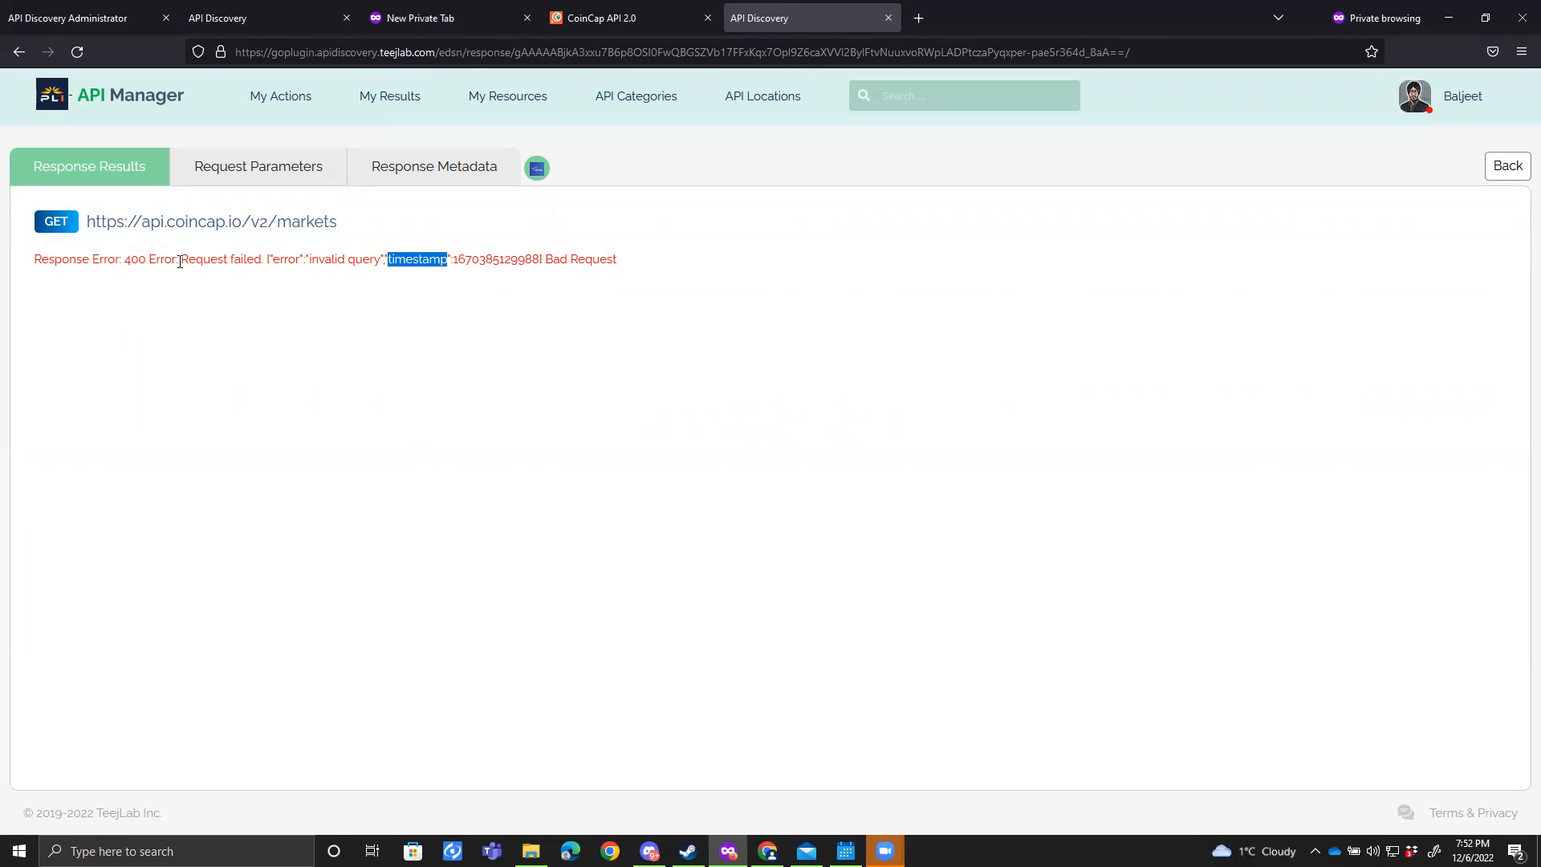
{"action": "left_click", "coordinate": [335, 257]}
Step: Open the markets endpoint for editing and check its authentication settings, keeping API Key in Message Header as the auth type
{"action": "mouse_move", "coordinate": [536, 168]}
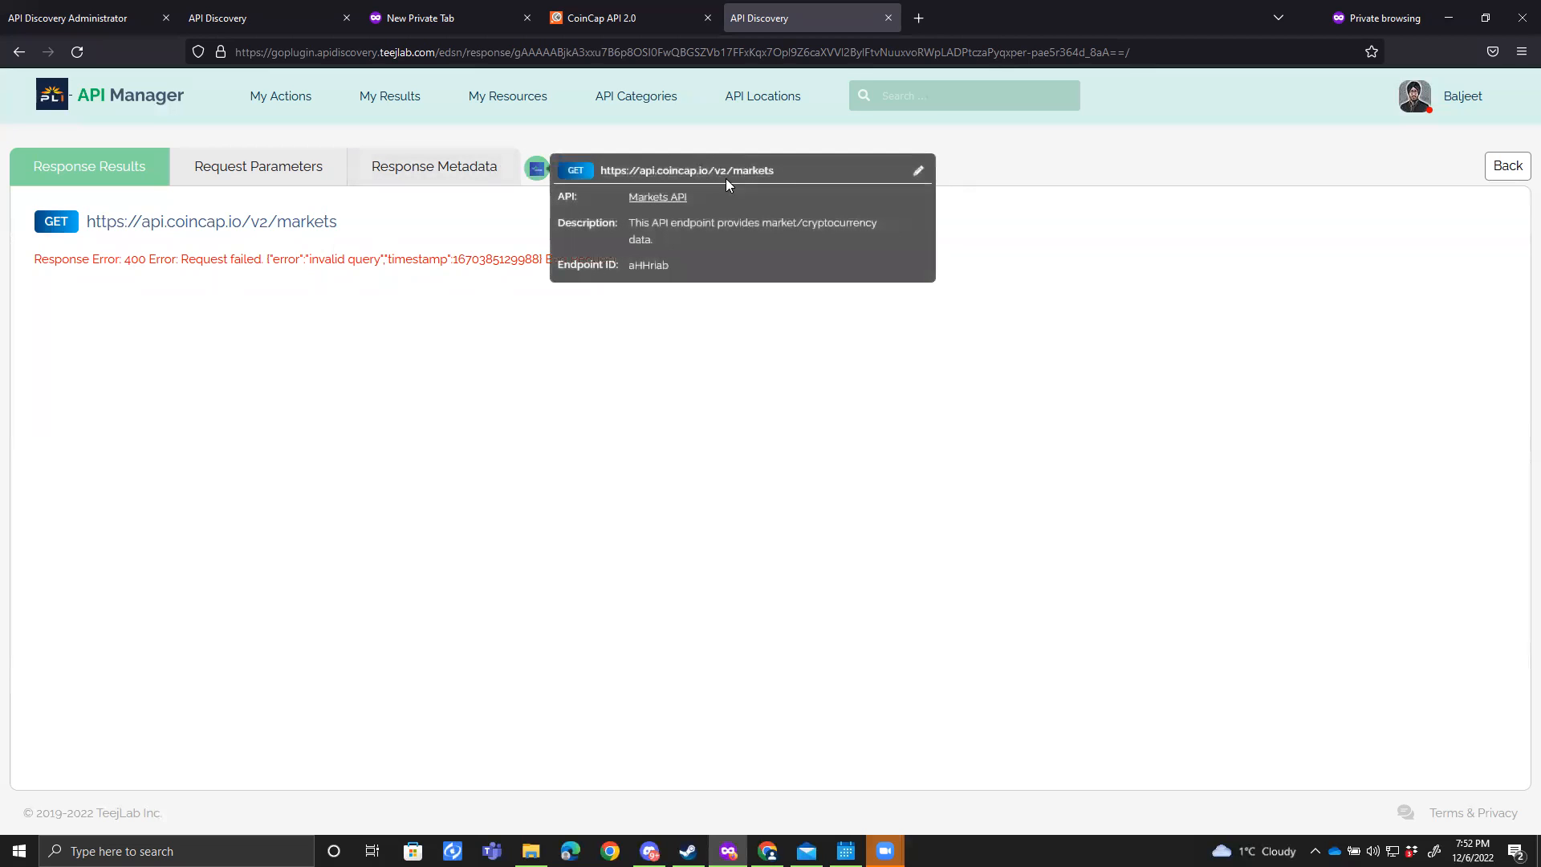
{"action": "left_click", "coordinate": [918, 171]}
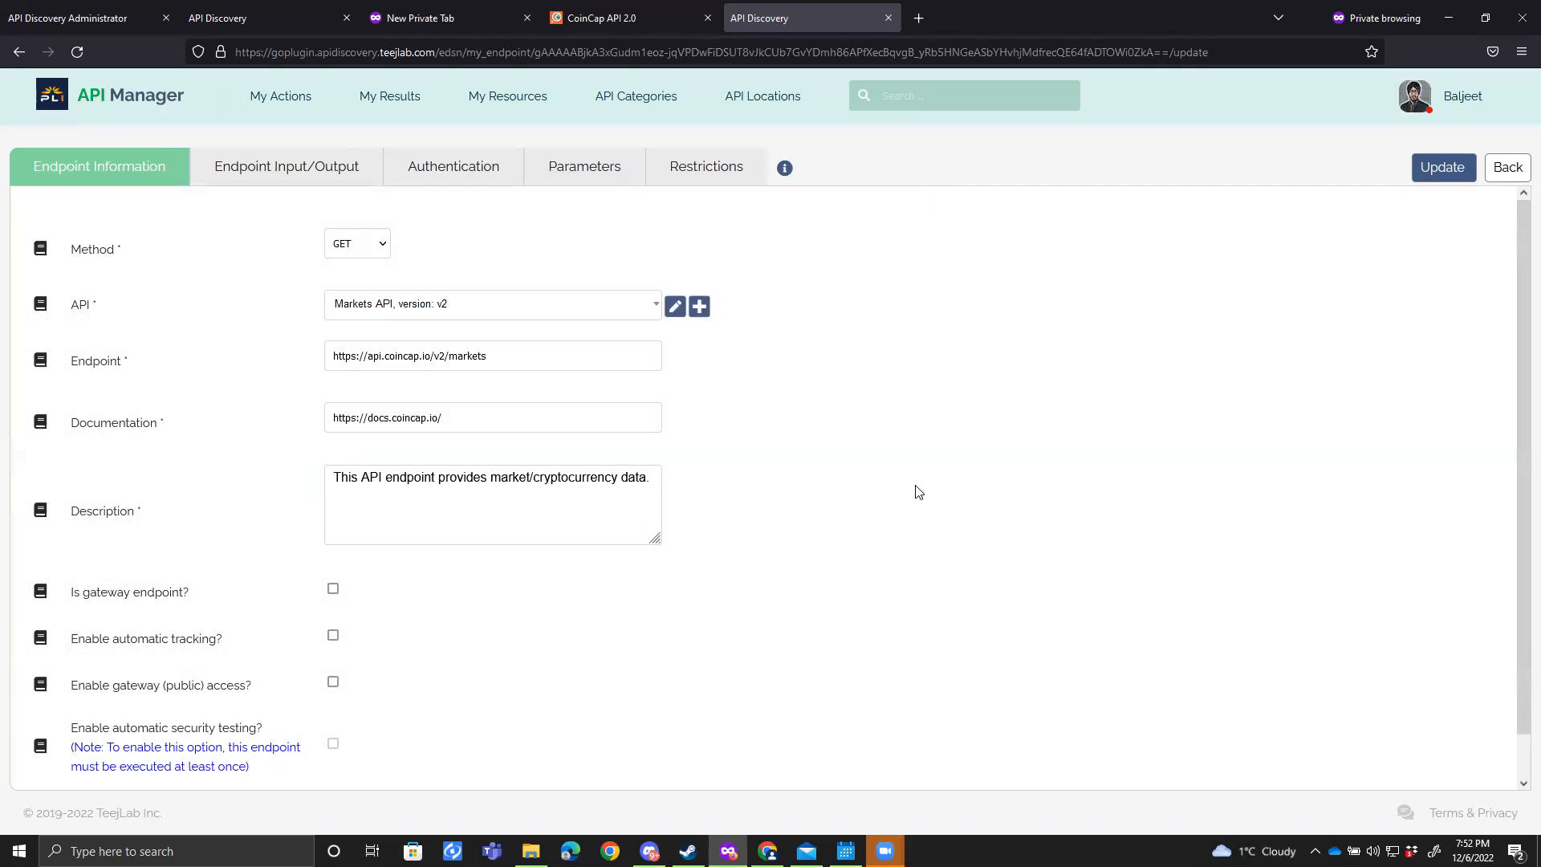
{"action": "left_click", "coordinate": [445, 180]}
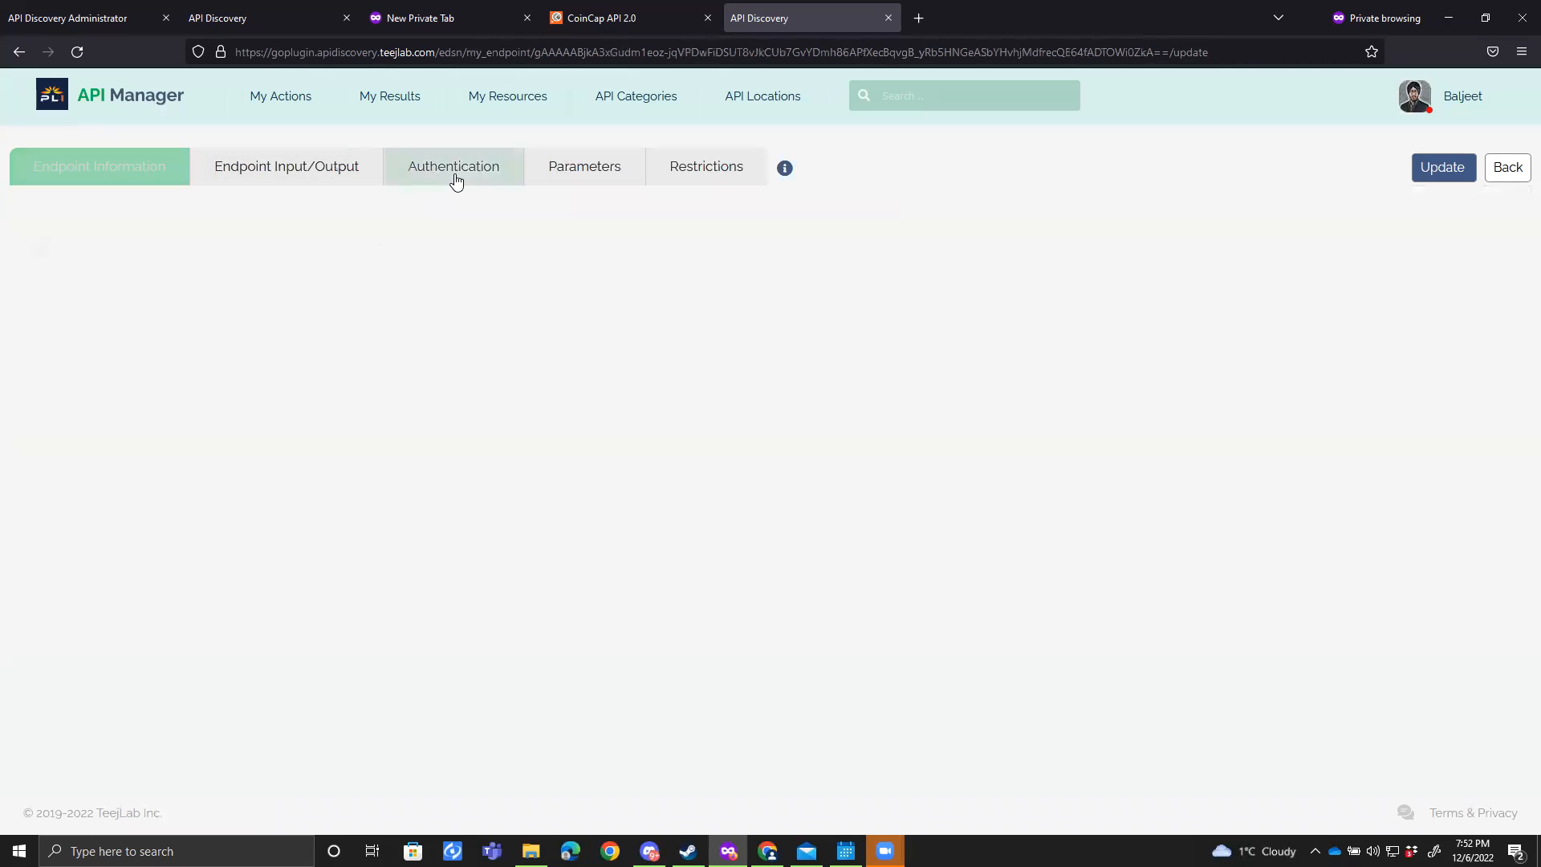
{"action": "left_click", "coordinate": [305, 249]}
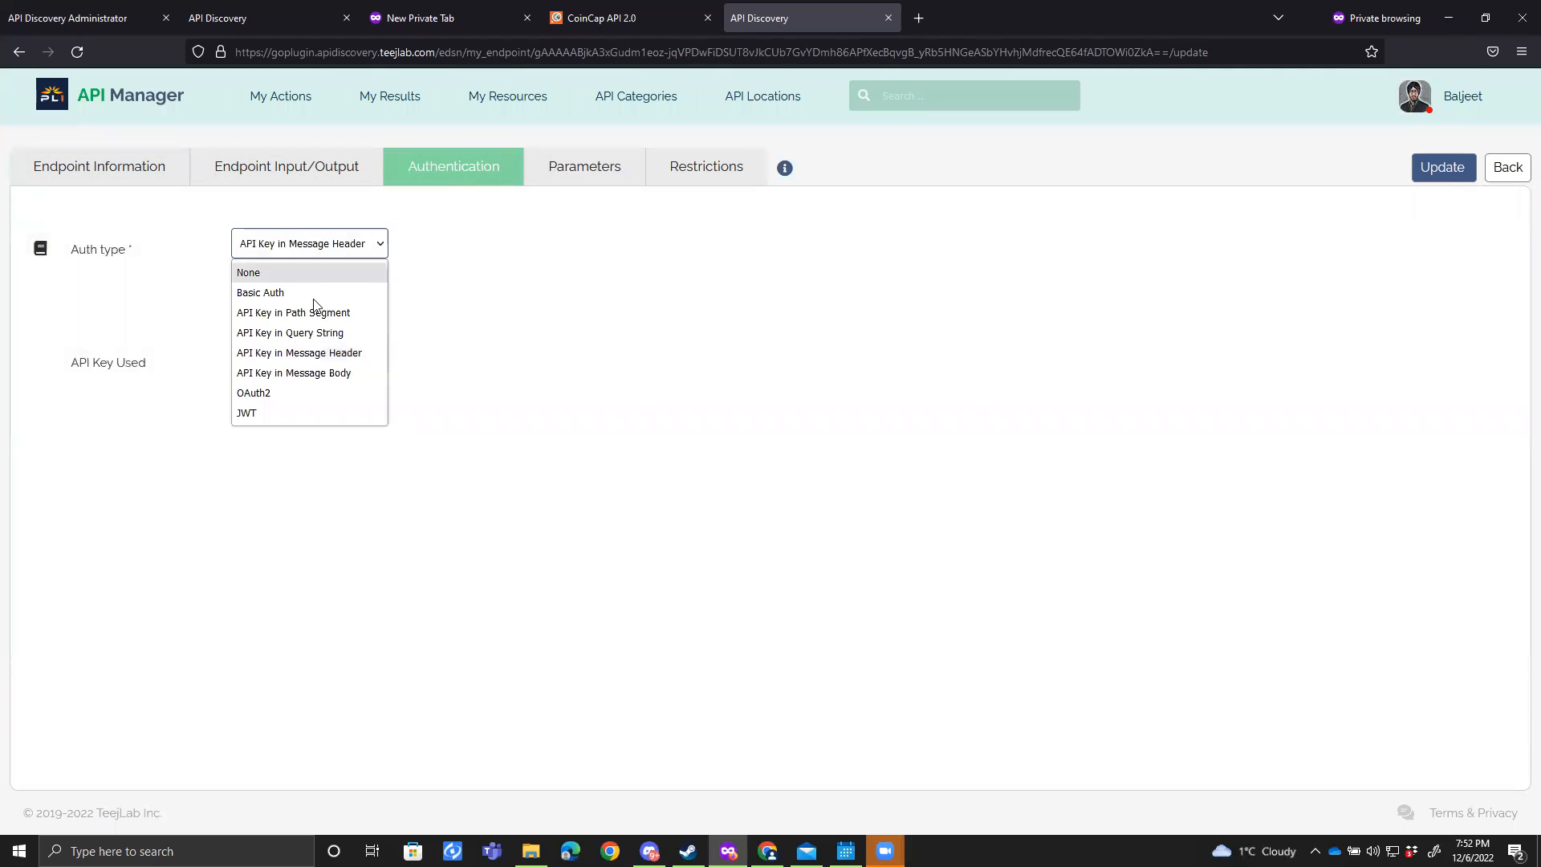
{"action": "left_click", "coordinate": [321, 353]}
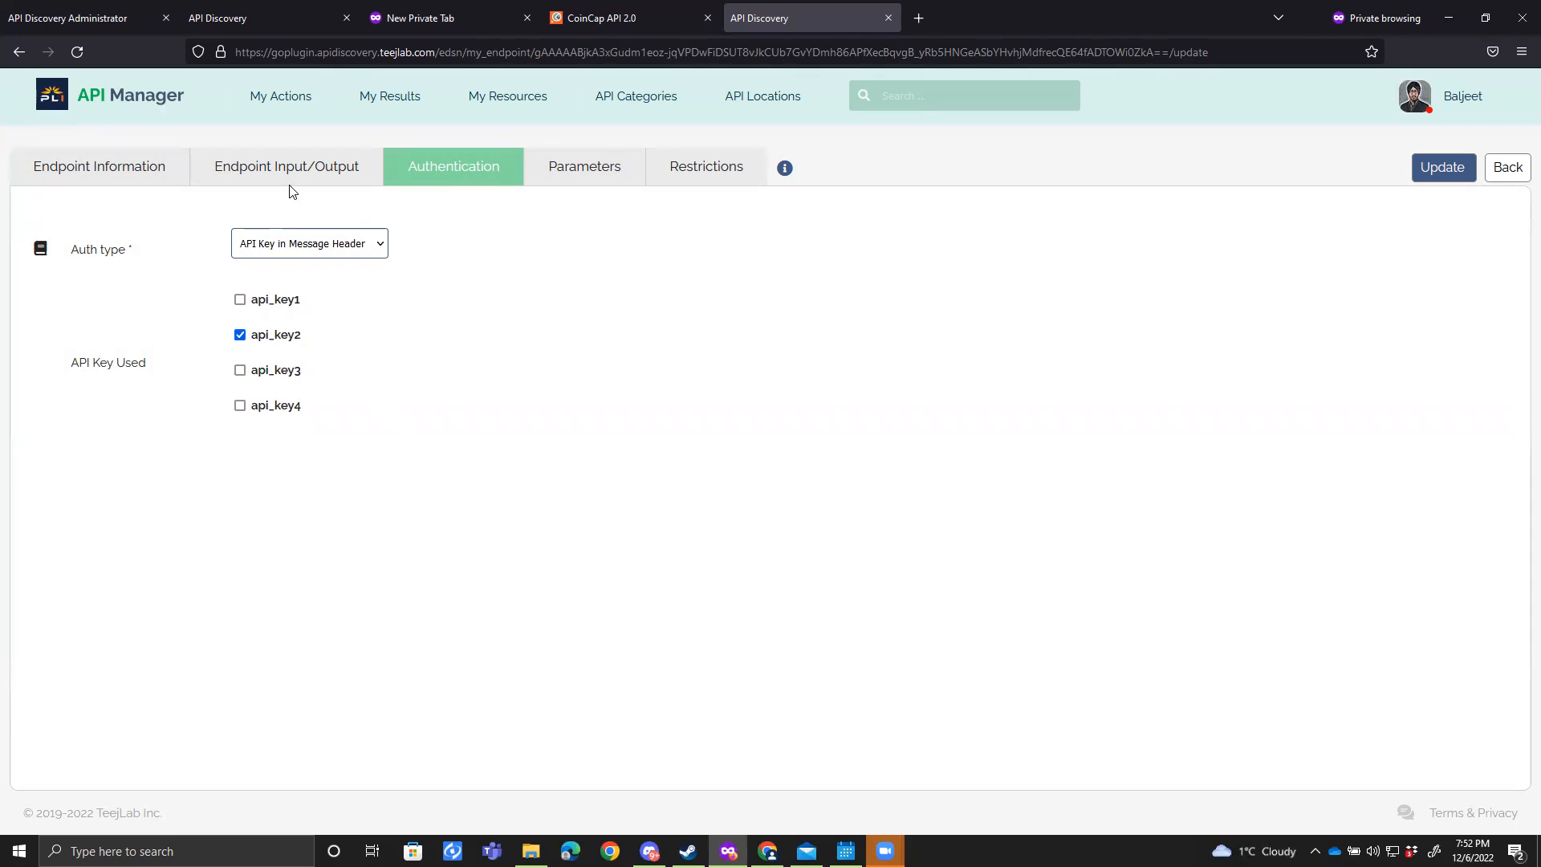
Step: Check the definitions of the limit, baseSymbol and quoteSymbol parameters and save the markets endpoint
{"action": "left_click", "coordinate": [588, 175]}
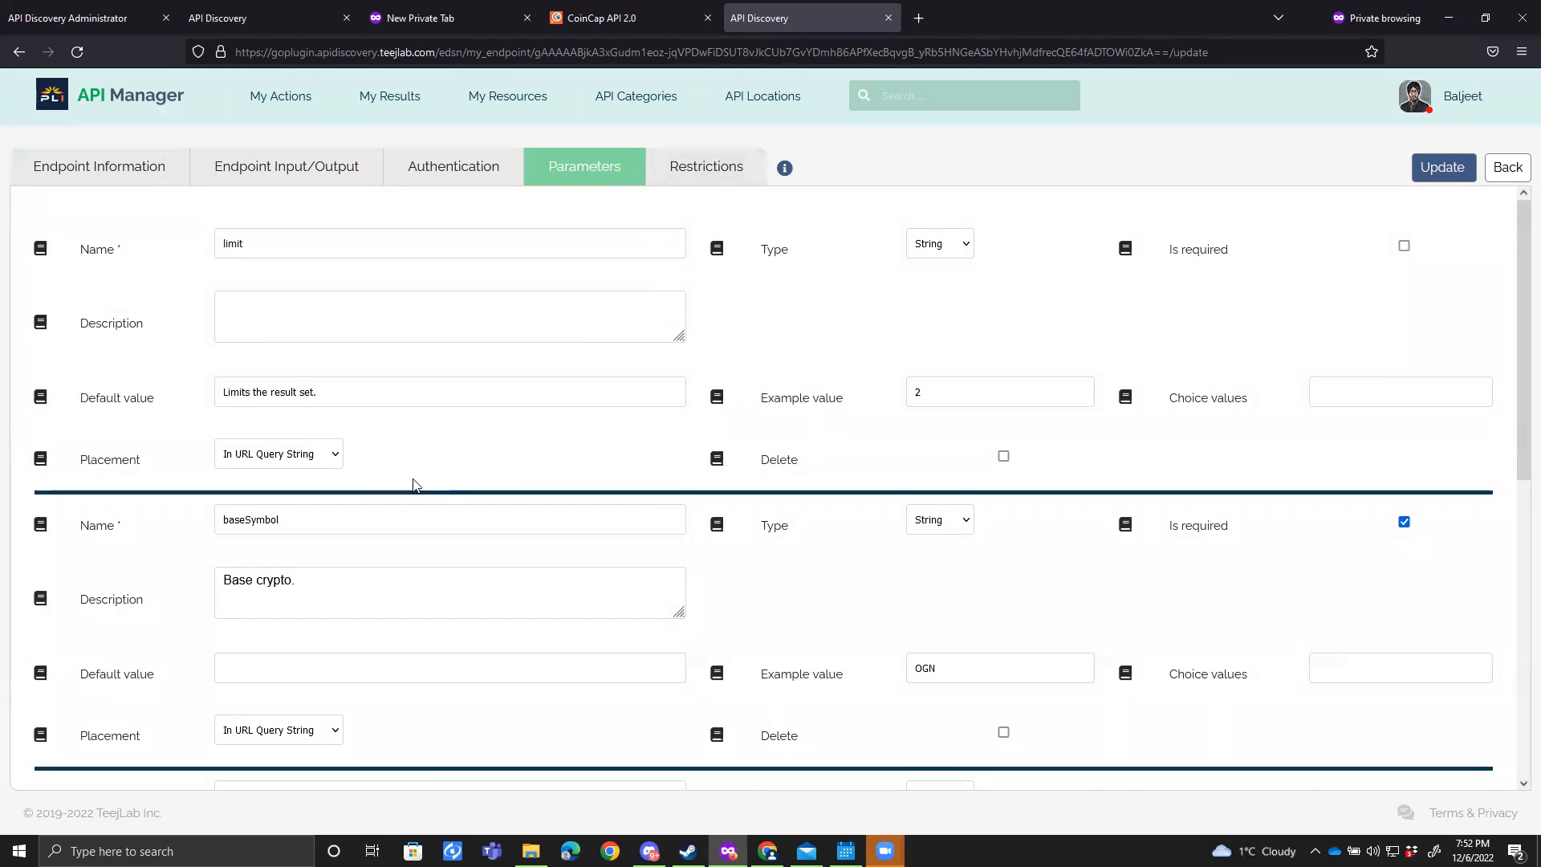
{"action": "scroll", "coordinate": [333, 606], "scroll_direction": "down", "scroll_amount": 2}
{"action": "scroll", "coordinate": [450, 625], "scroll_direction": "down", "scroll_amount": 5}
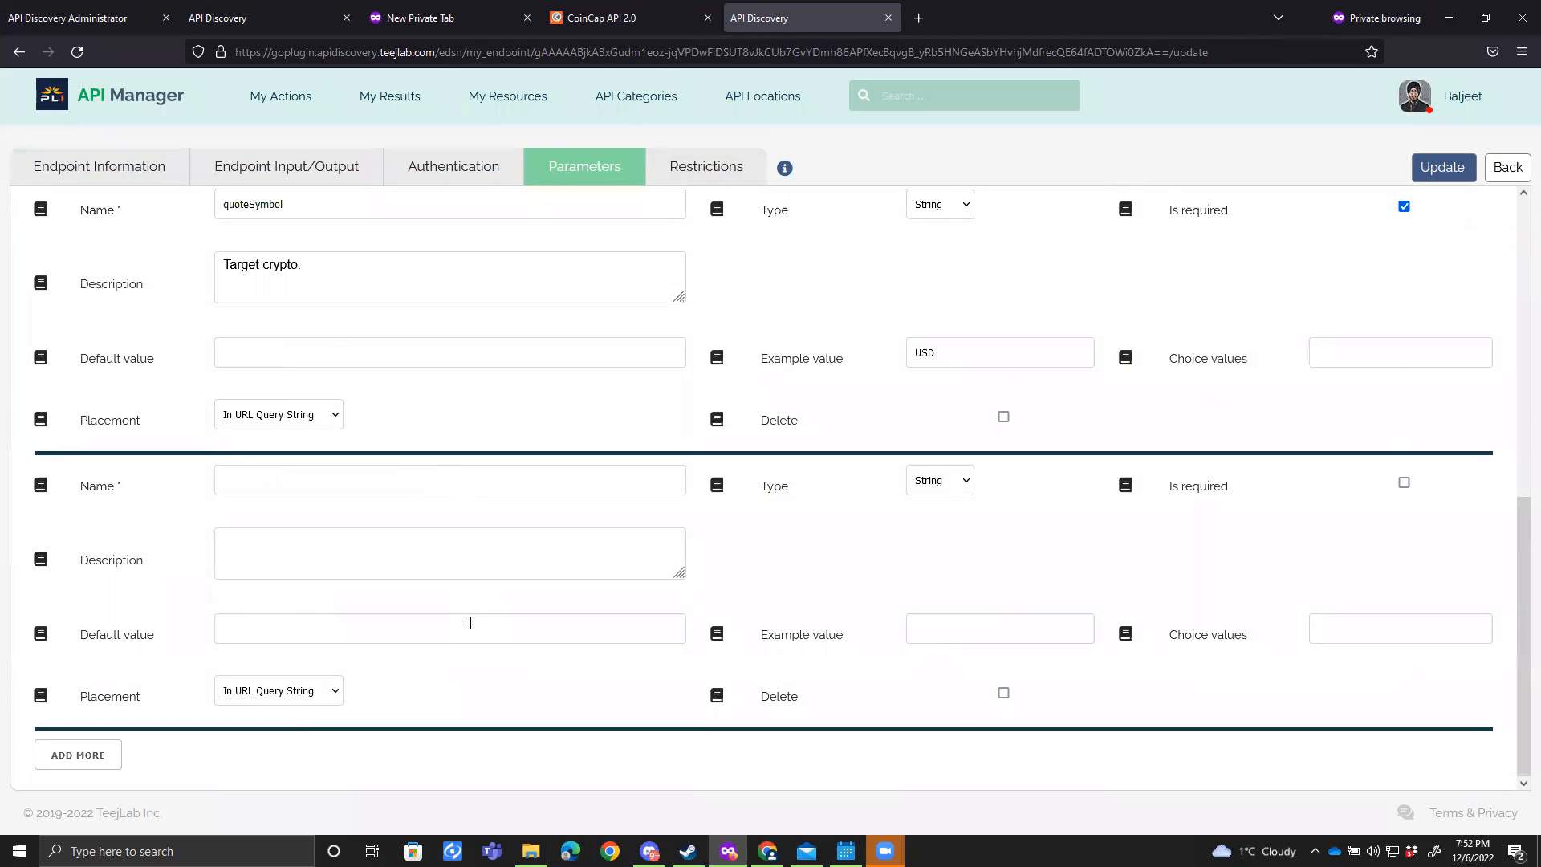
{"action": "scroll", "coordinate": [423, 687], "scroll_direction": "up", "scroll_amount": 3}
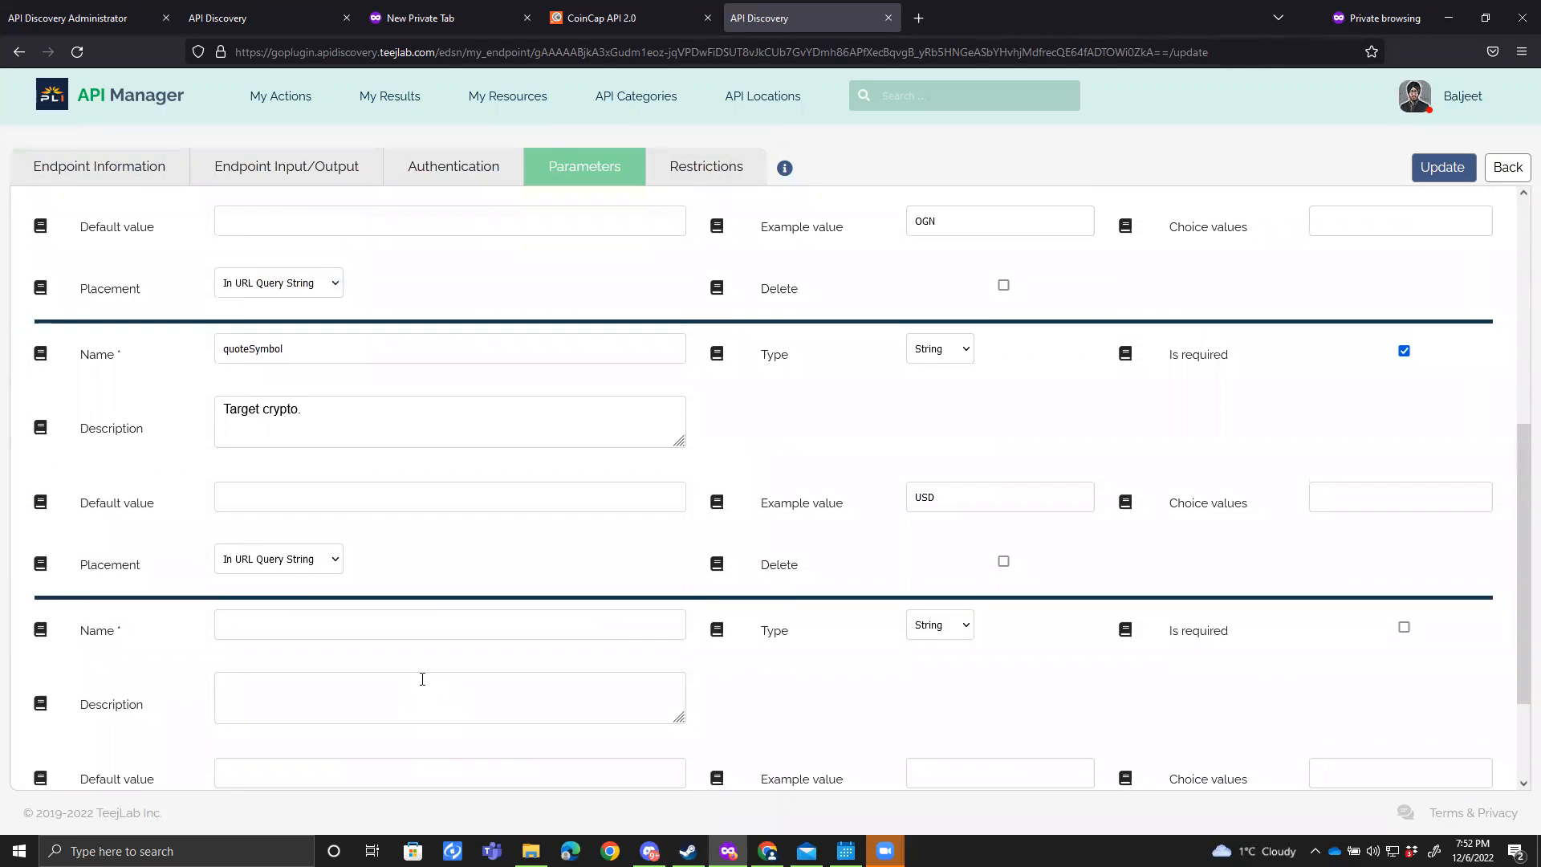
{"action": "scroll", "coordinate": [424, 687], "scroll_direction": "up", "scroll_amount": 5}
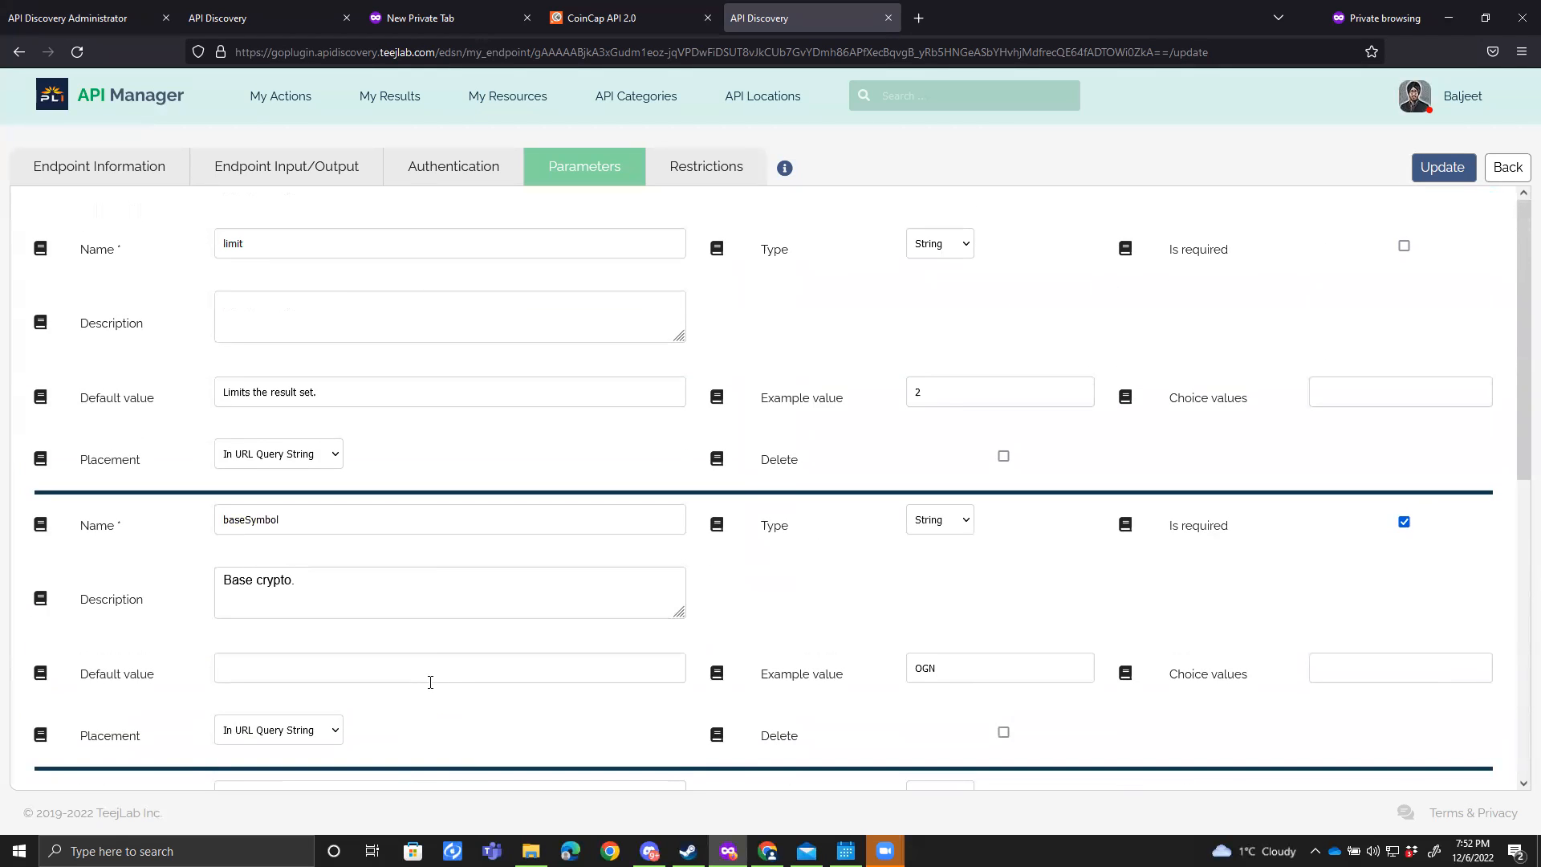
{"action": "left_click", "coordinate": [1453, 177]}
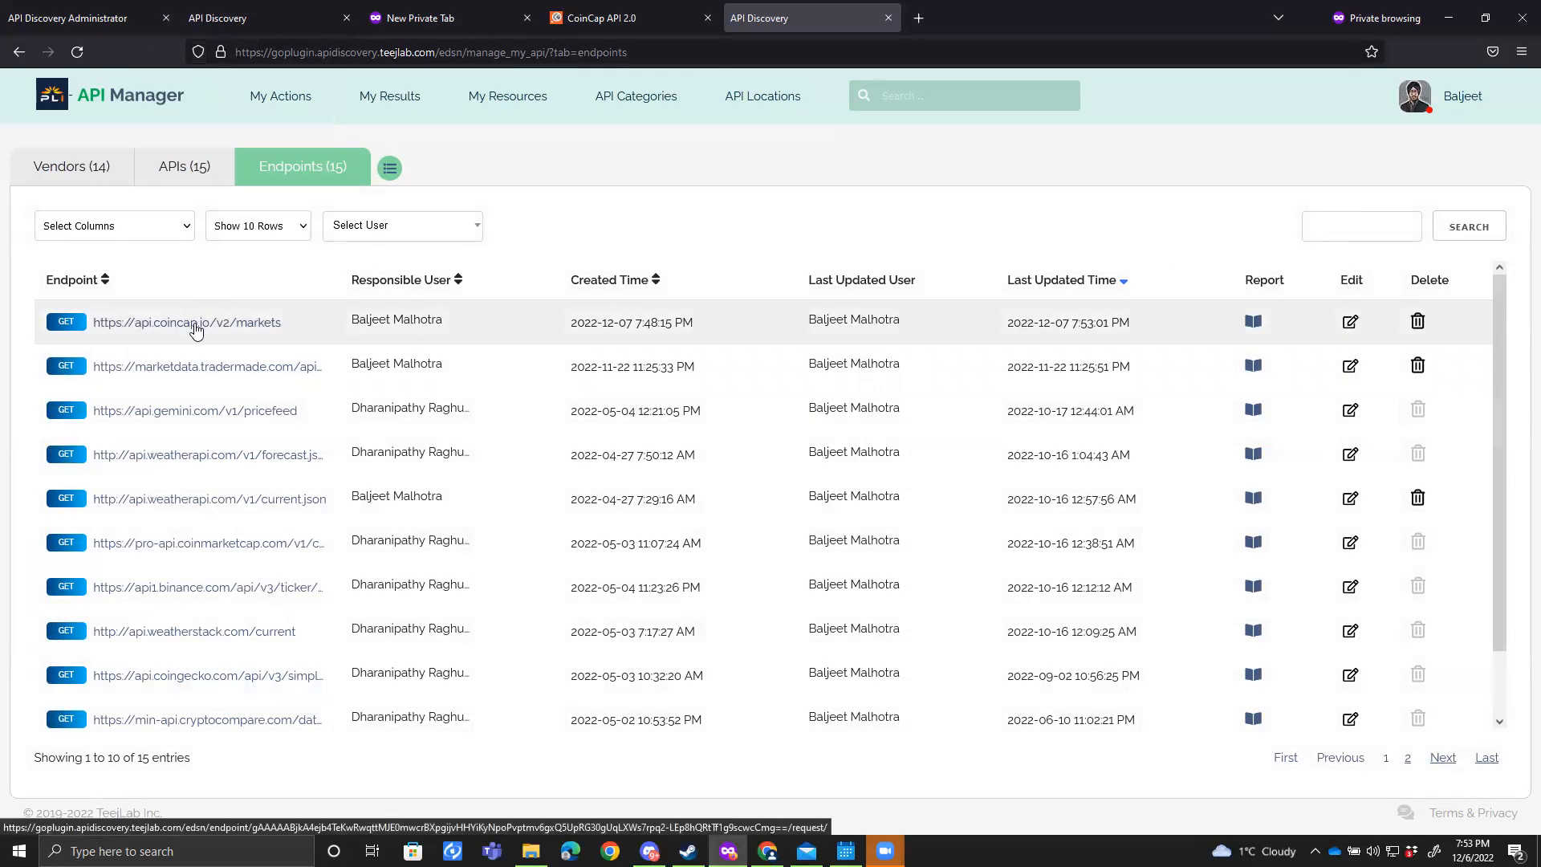
Step: Reopen the latest Markets API response from the list of requests and examine its error text again
{"action": "mouse_move", "coordinate": [409, 103]}
{"action": "left_click", "coordinate": [294, 190]}
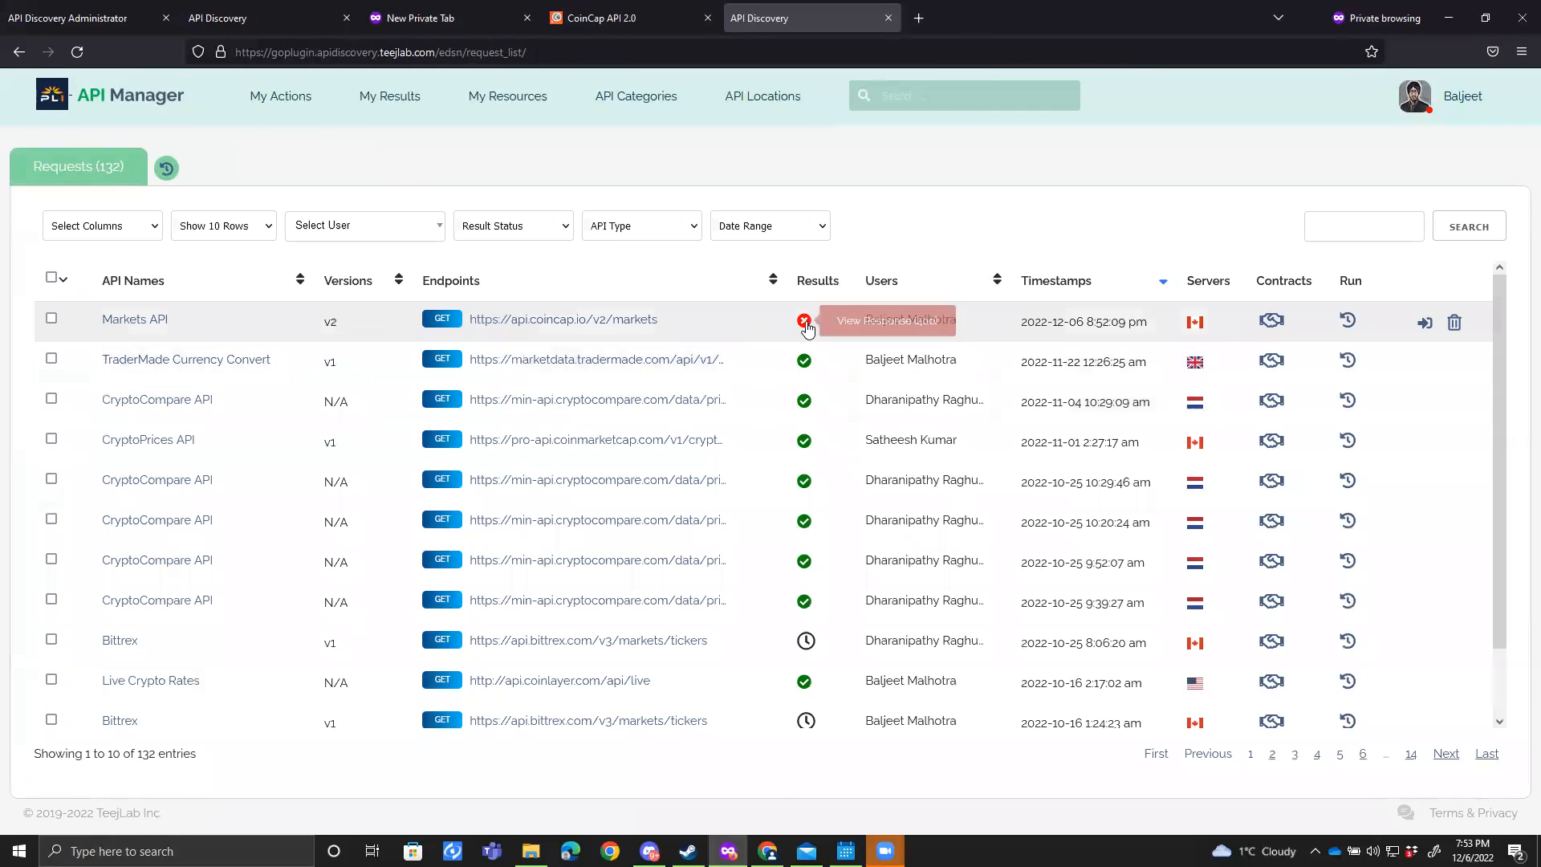
{"action": "left_click", "coordinate": [804, 322]}
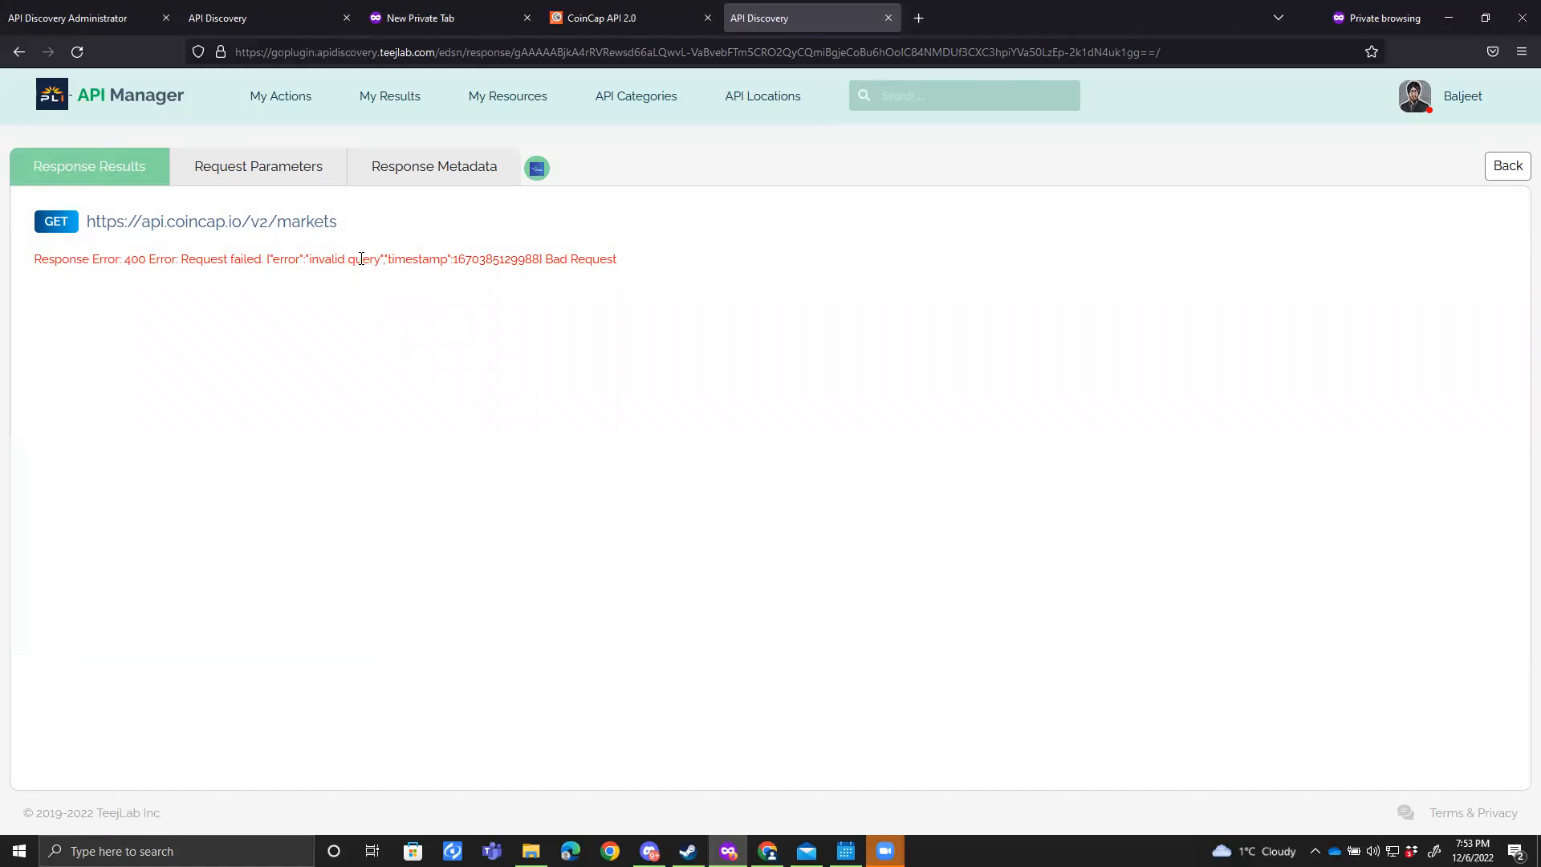
{"action": "left_click_drag", "start_coordinate": [384, 261], "coordinate": [118, 260]}
{"action": "left_click", "coordinate": [302, 351]}
Step: Switch to the UNBC API Manager and open the request page of the CoinCap API's assets endpoint
{"action": "left_click", "coordinate": [244, 19]}
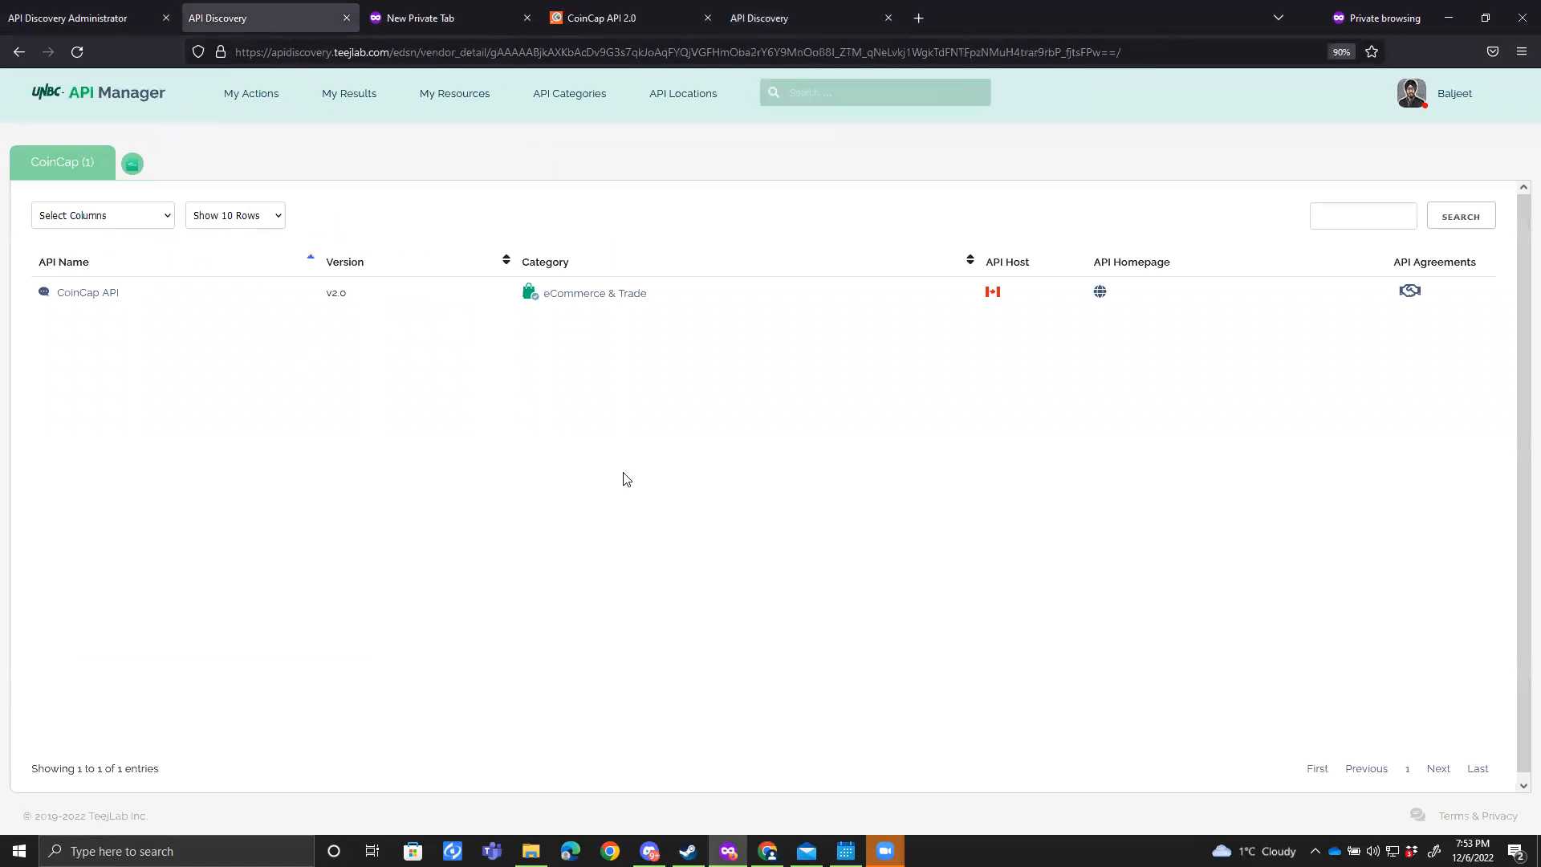
{"action": "left_click", "coordinate": [89, 296]}
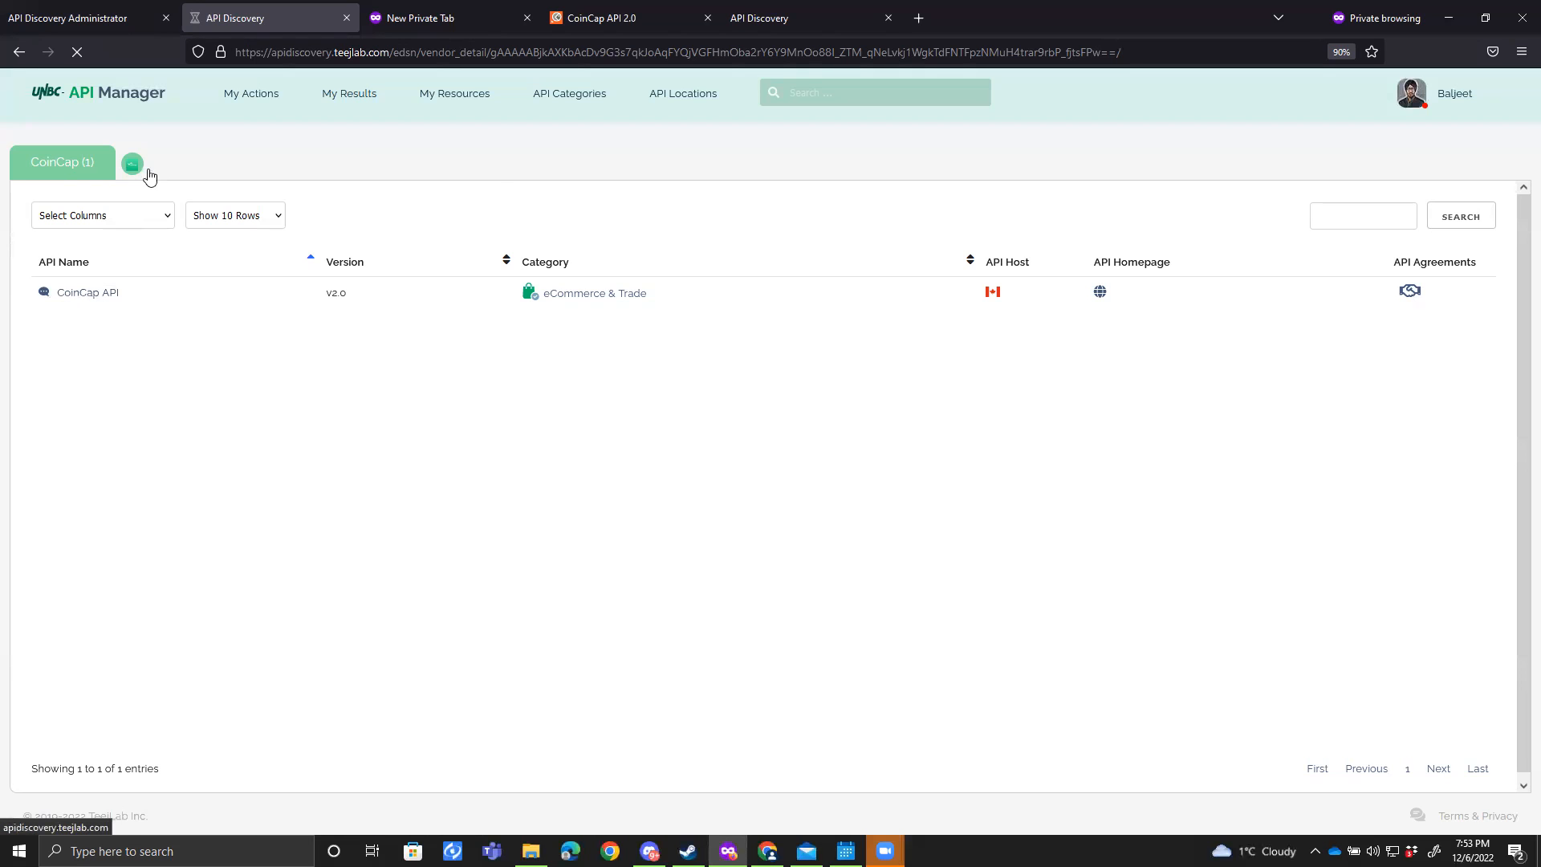
{"action": "mouse_move", "coordinate": [136, 165]}
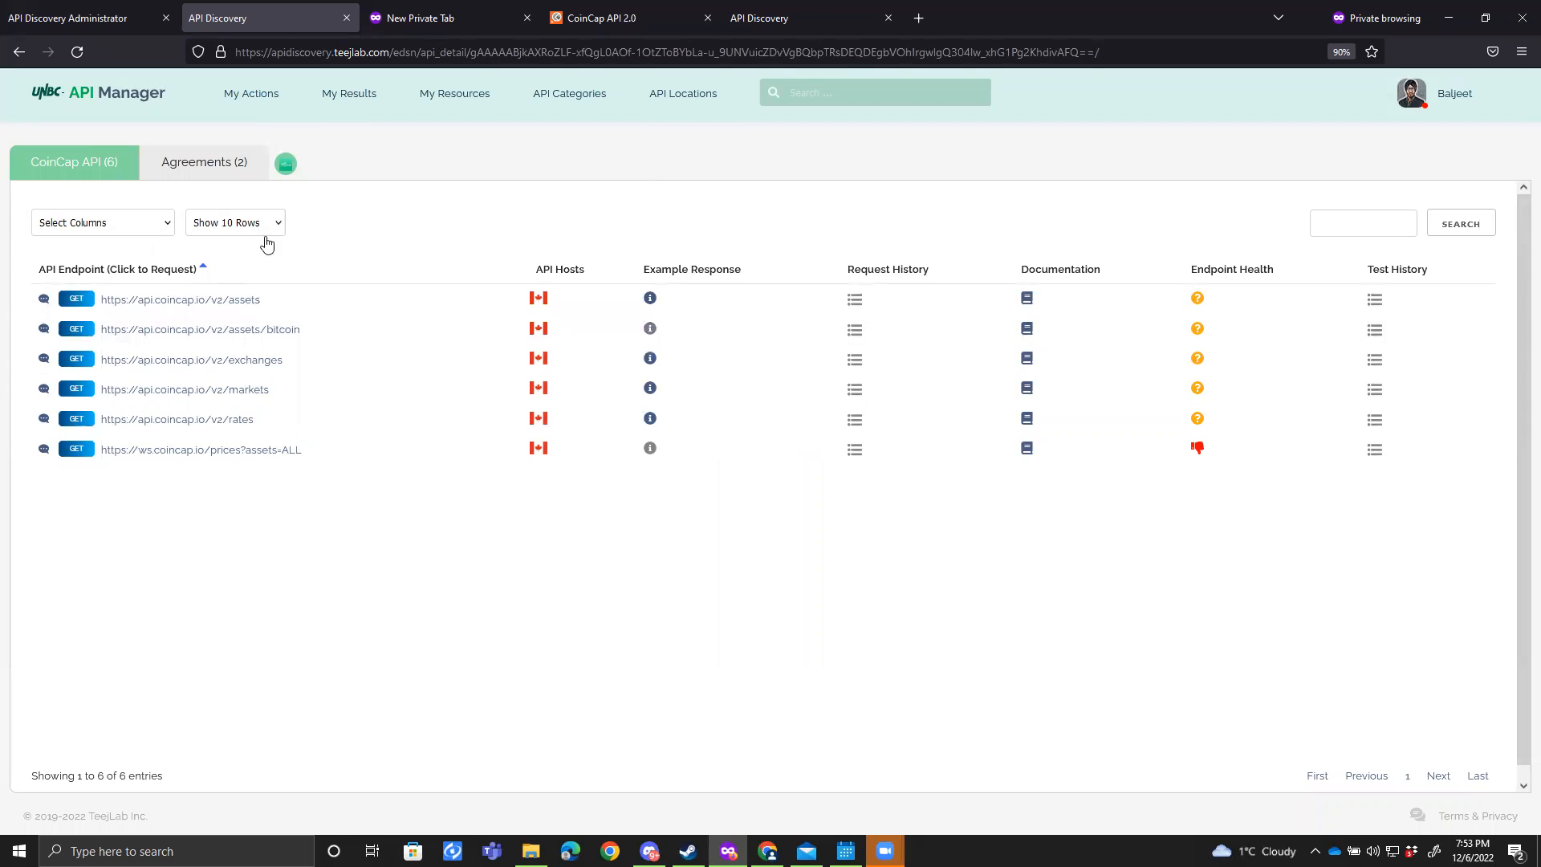
{"action": "left_click", "coordinate": [245, 301]}
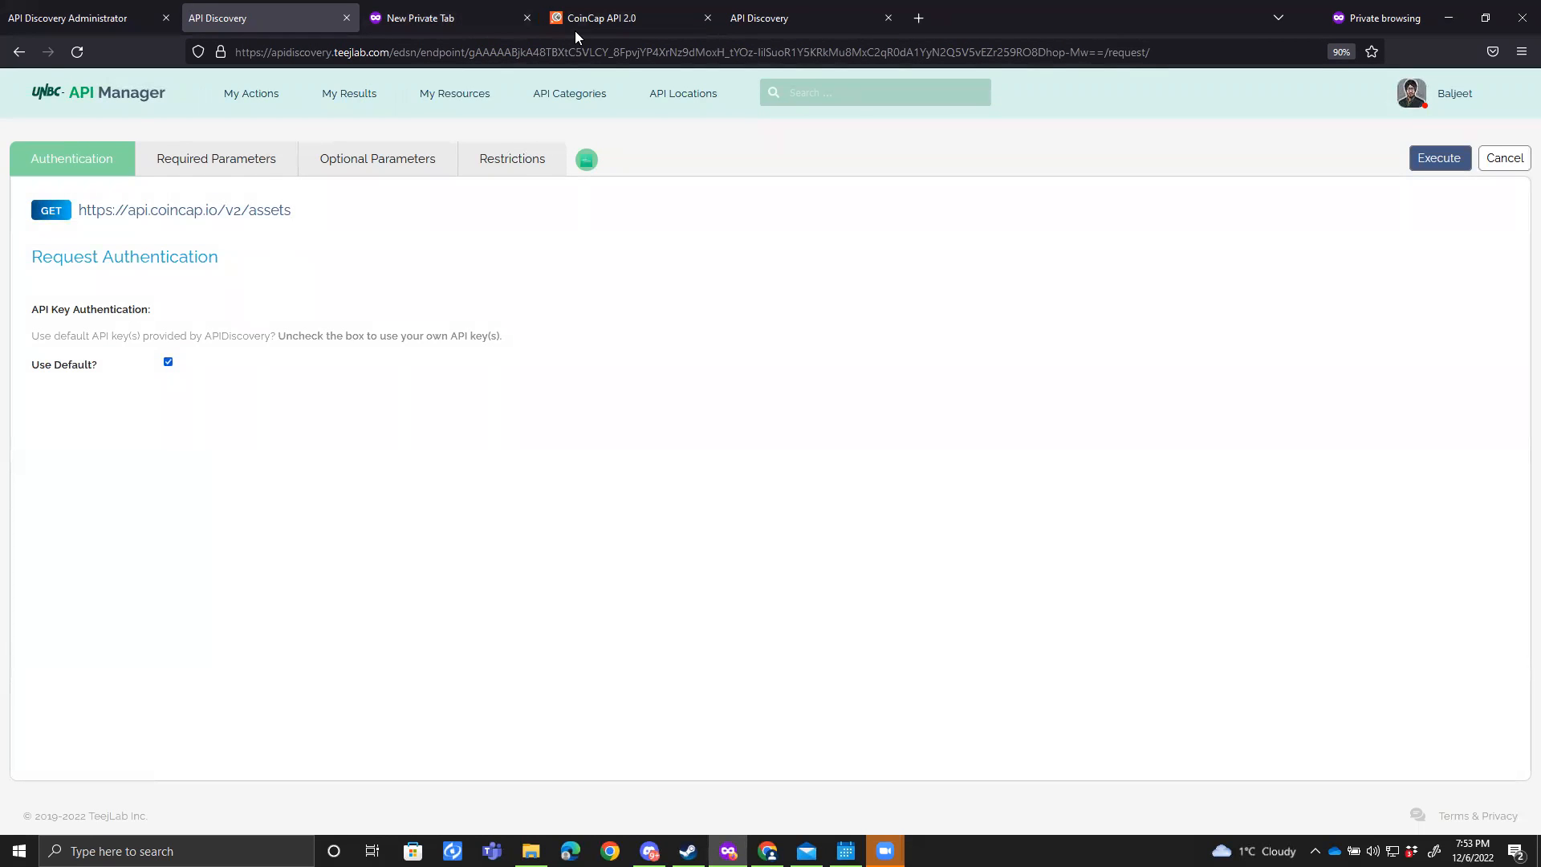
Step: Compare with the failed markets response, and review the assets endpoint's required parameters, optional parameters and restrictions
{"action": "left_click", "coordinate": [757, 20]}
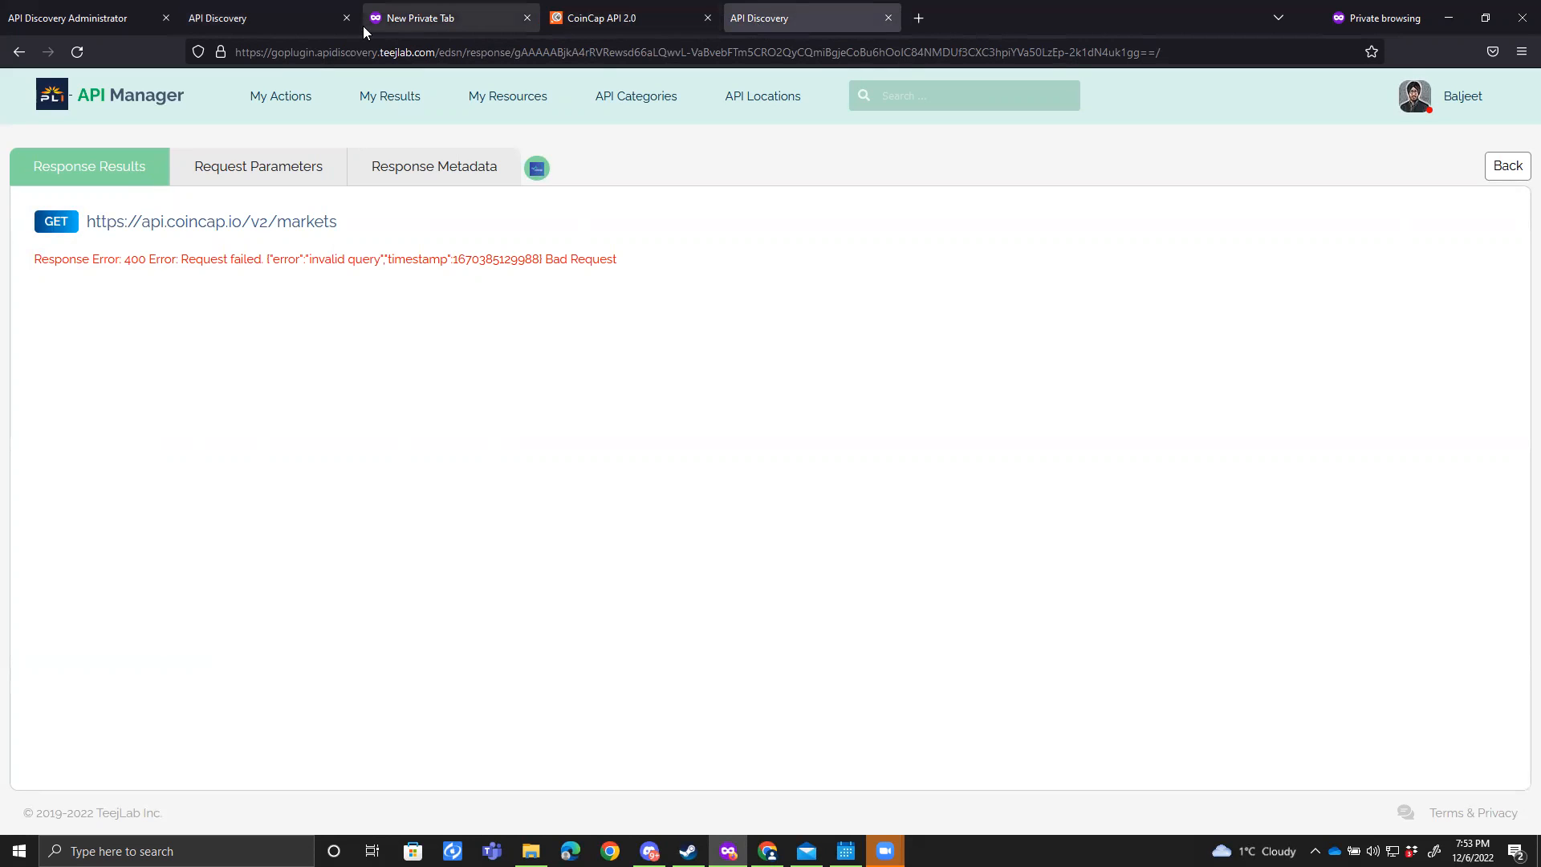
{"action": "left_click", "coordinate": [264, 9]}
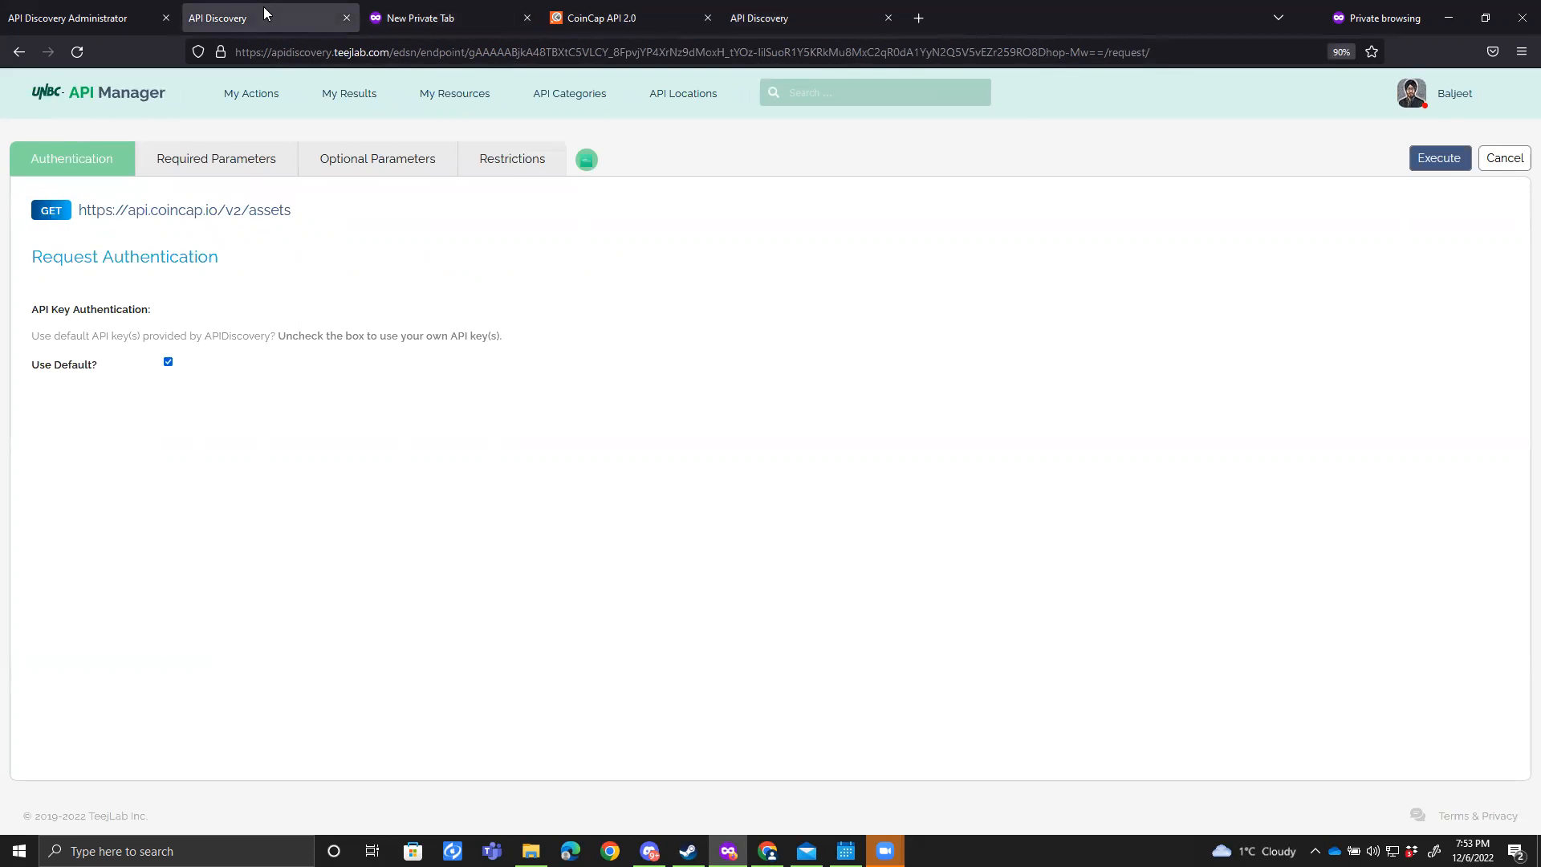
{"action": "left_click", "coordinate": [214, 163]}
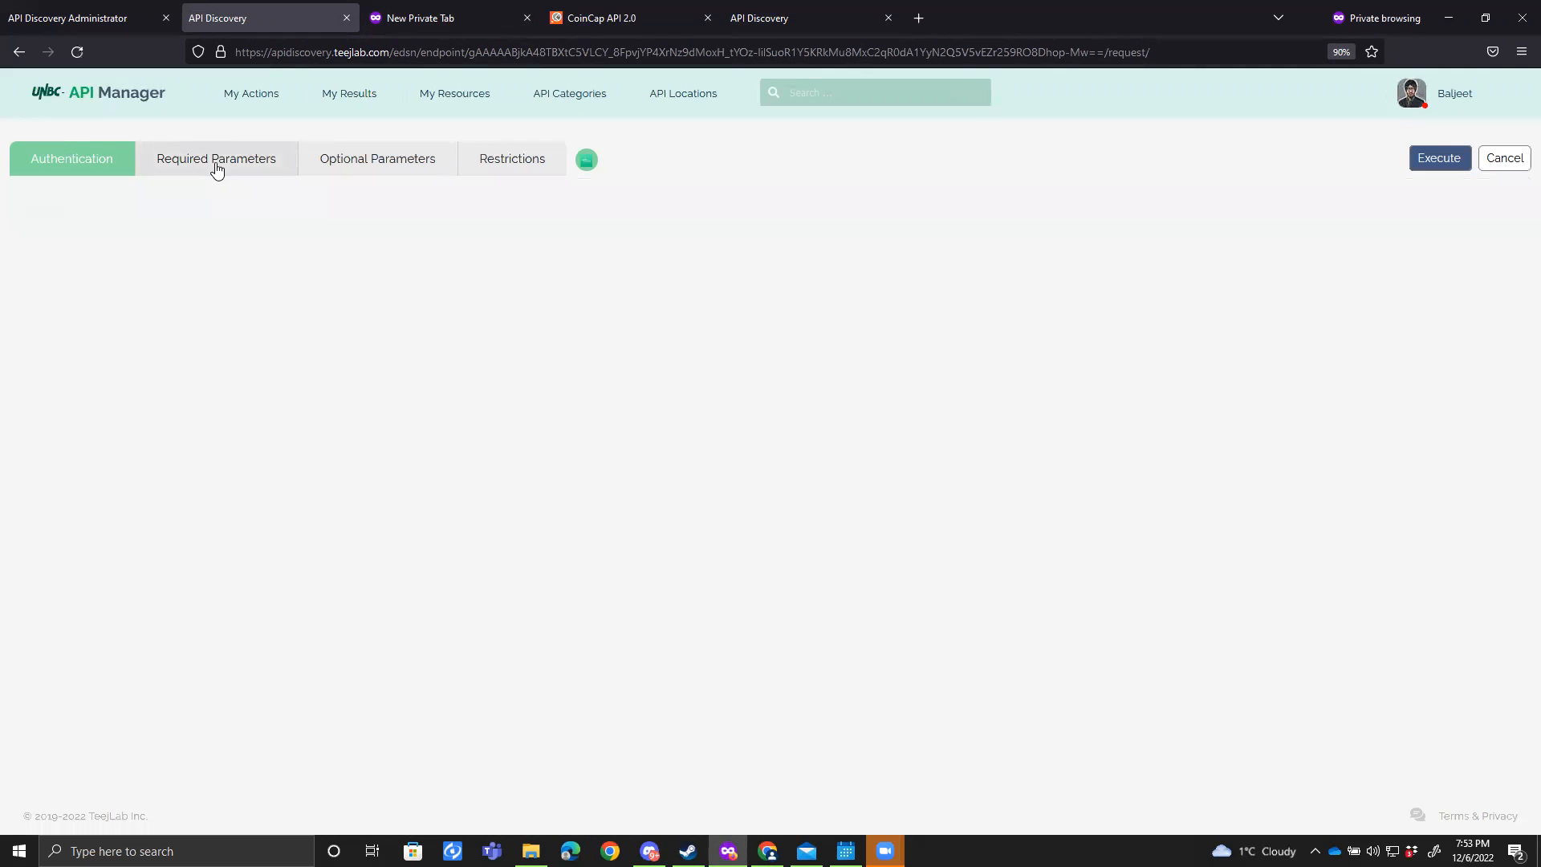
{"action": "left_click", "coordinate": [378, 170]}
{"action": "left_click", "coordinate": [509, 176]}
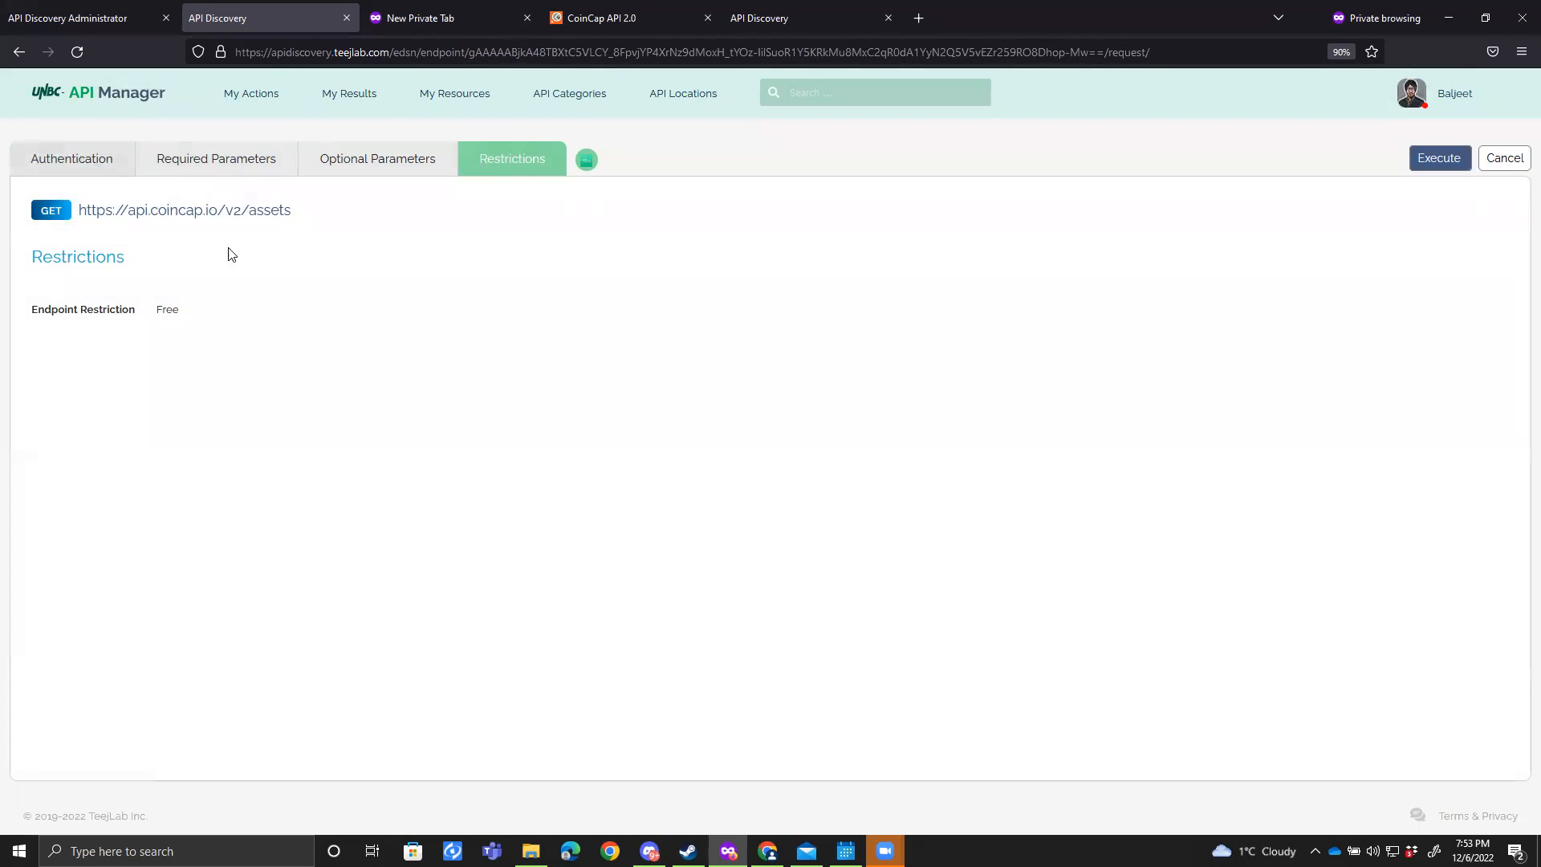
Step: Return to the CoinCap API's endpoint list and open the markets endpoint's request page
{"action": "right_click", "coordinate": [831, 266]}
{"action": "left_click", "coordinate": [847, 282]}
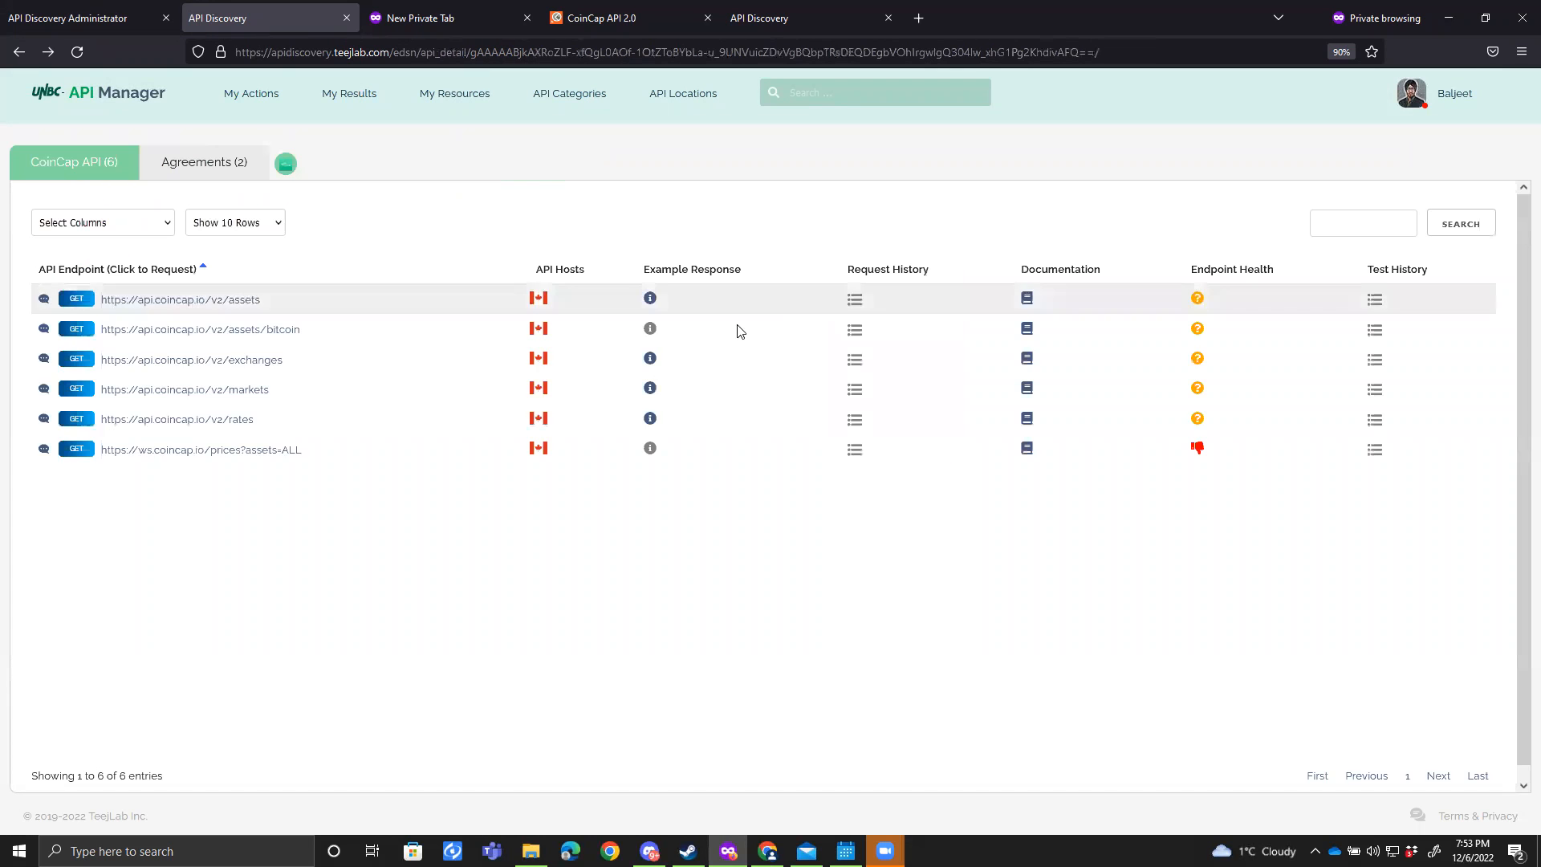
{"action": "left_click", "coordinate": [259, 390]}
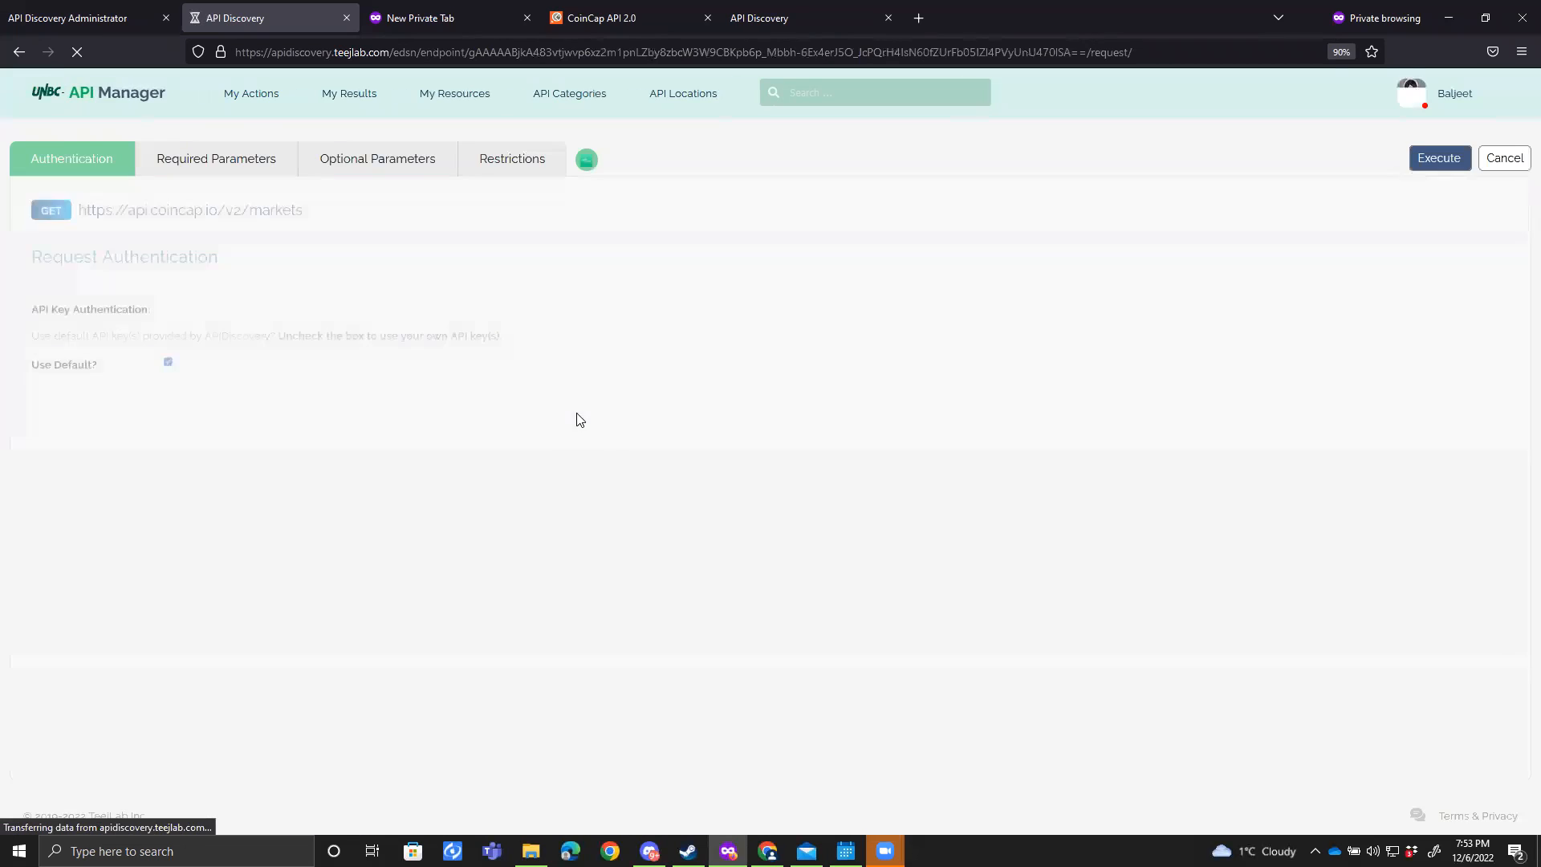
Step: Review the UNBC markets endpoint's required parameters, optional parameters and restrictions, comparing them with the failed Markets API response
{"action": "left_click", "coordinate": [244, 159]}
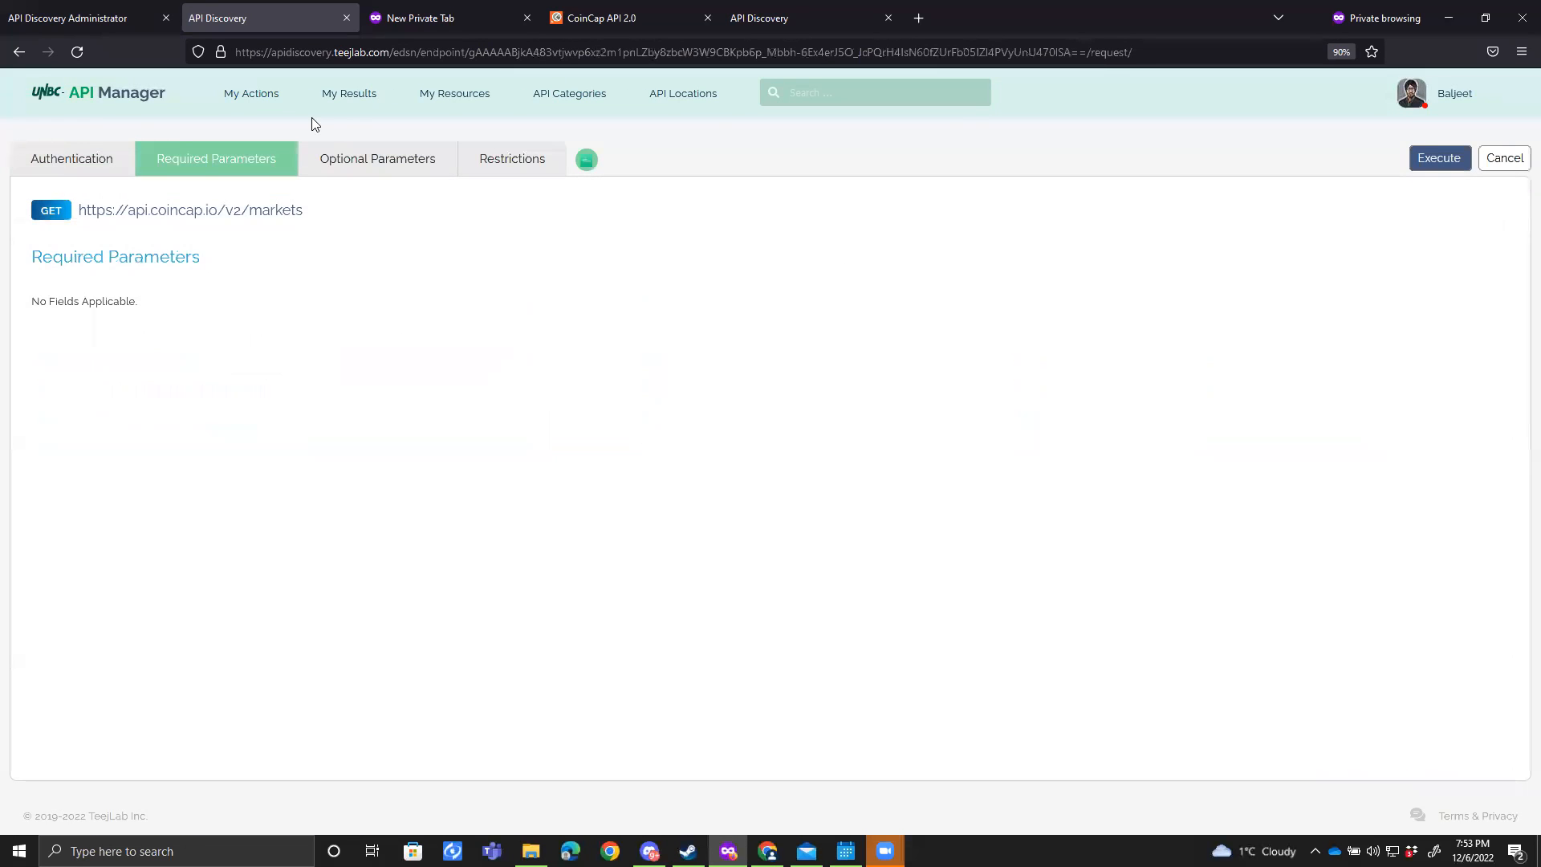
{"action": "left_click", "coordinate": [357, 177]}
{"action": "left_click", "coordinate": [503, 164]}
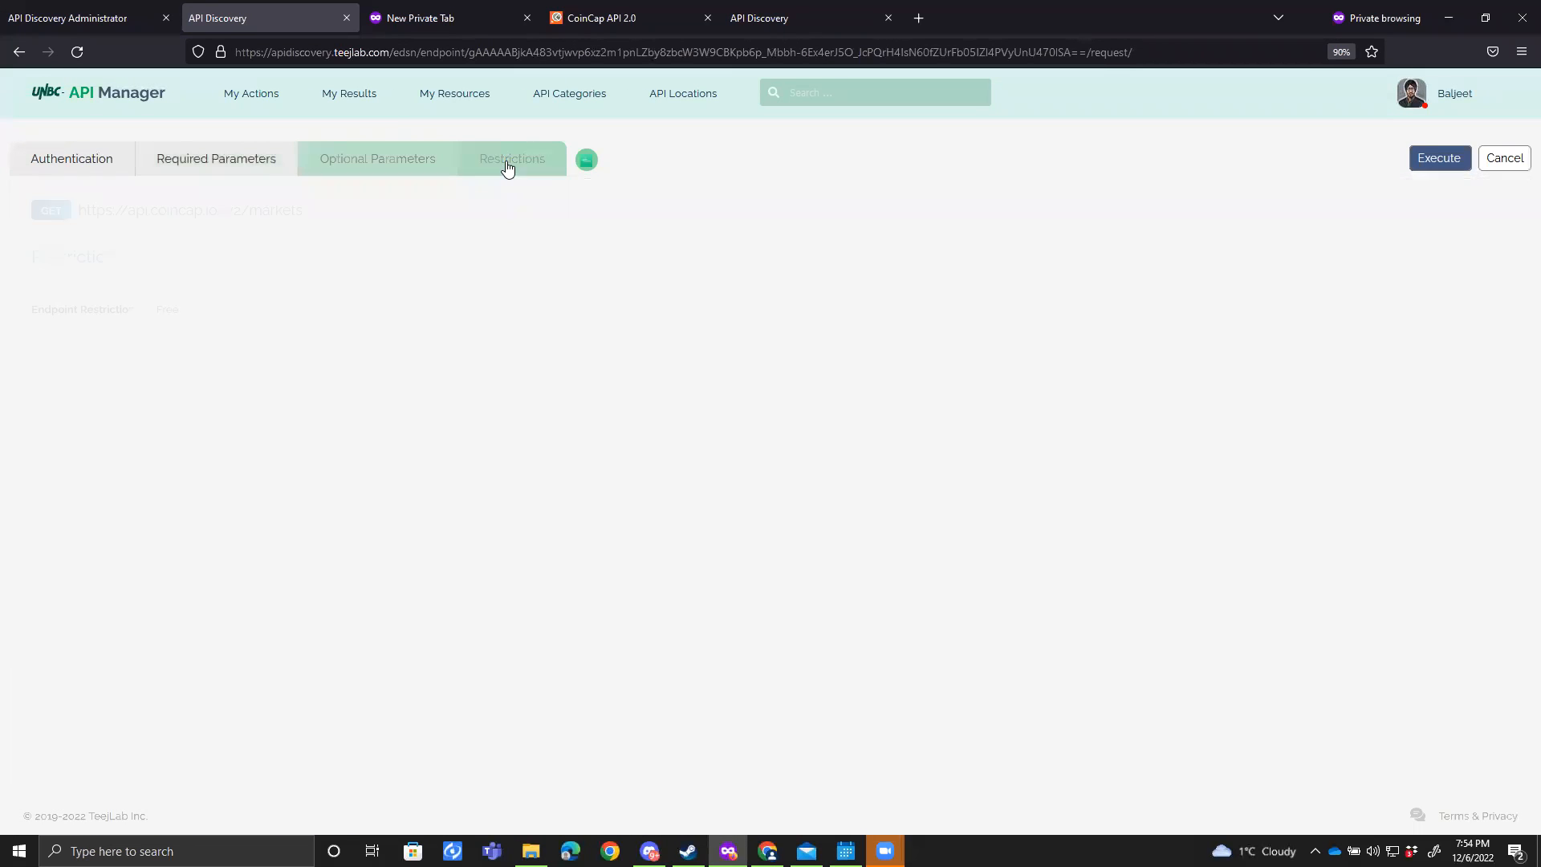
{"action": "left_click", "coordinate": [756, 19]}
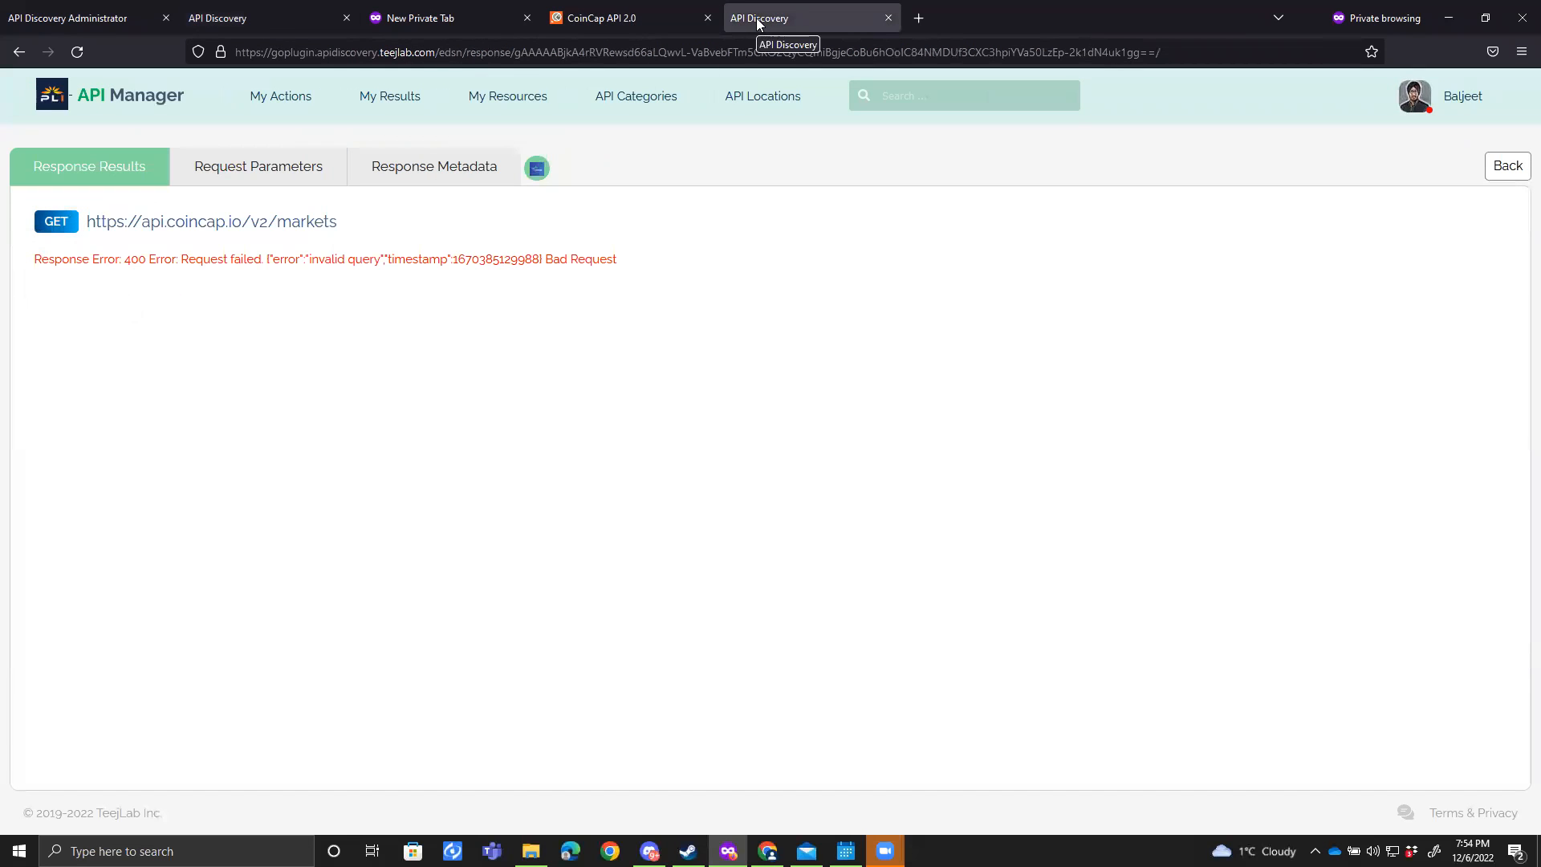
{"action": "left_click", "coordinate": [280, 22]}
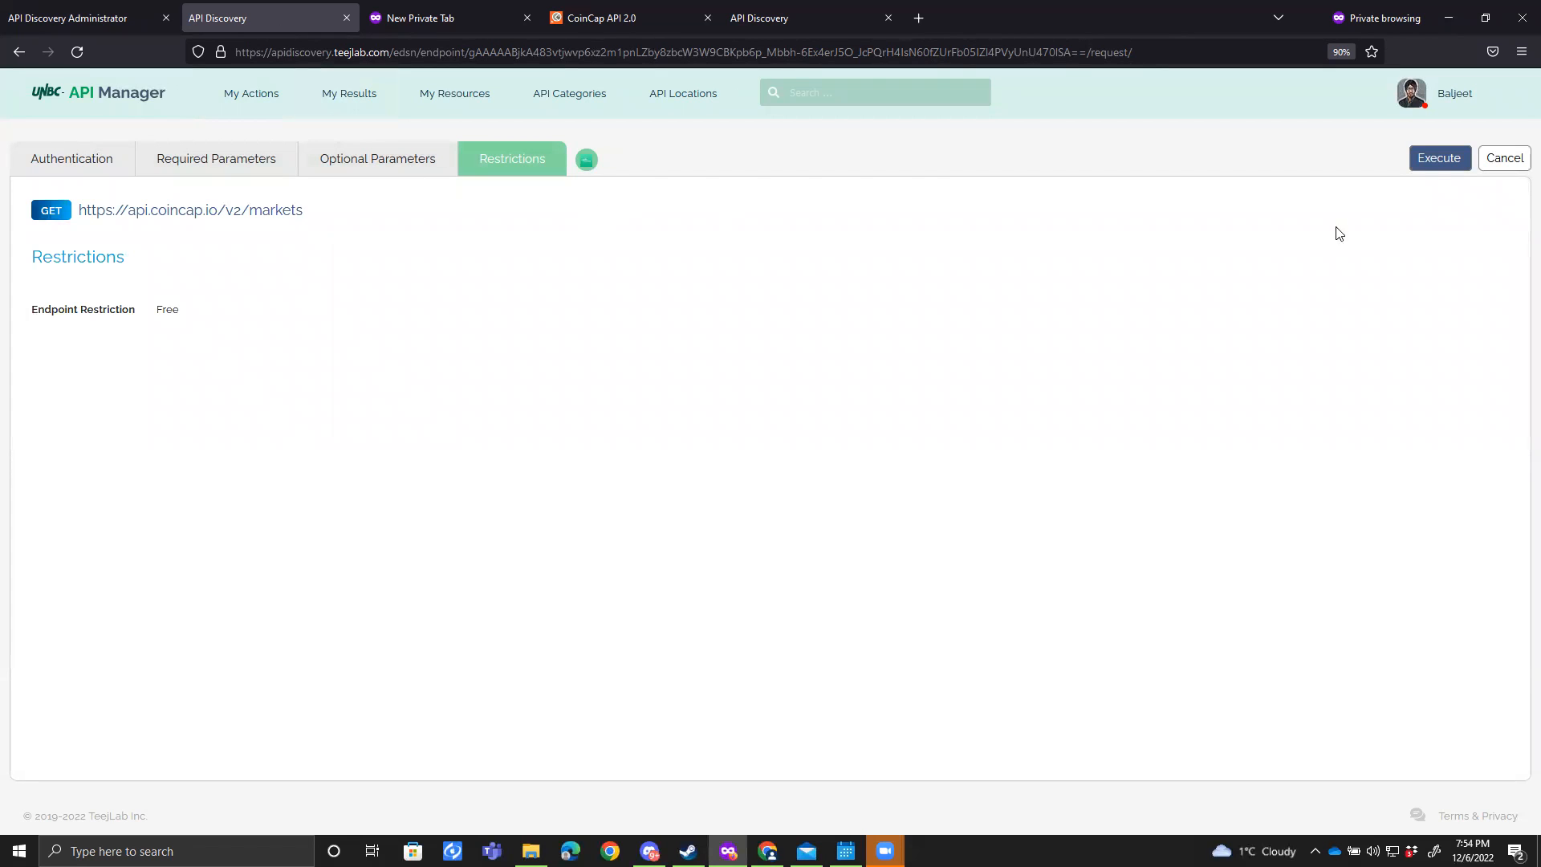
Step: Execute the CoinCap API's markets request in the UNBC API Manager and open its response data
{"action": "left_click", "coordinate": [1438, 160]}
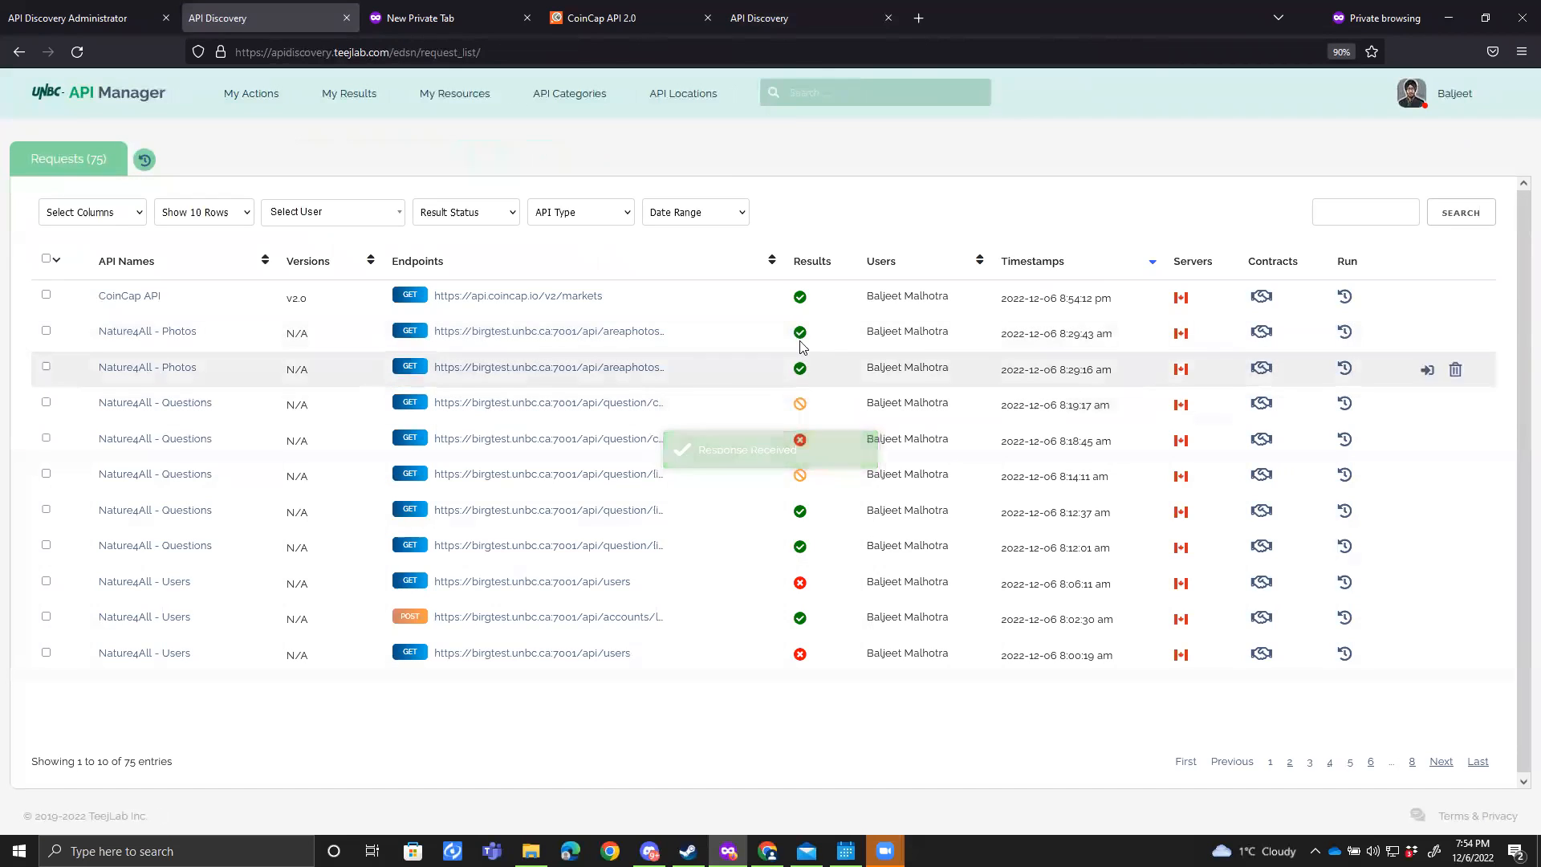
{"action": "left_click", "coordinate": [800, 304]}
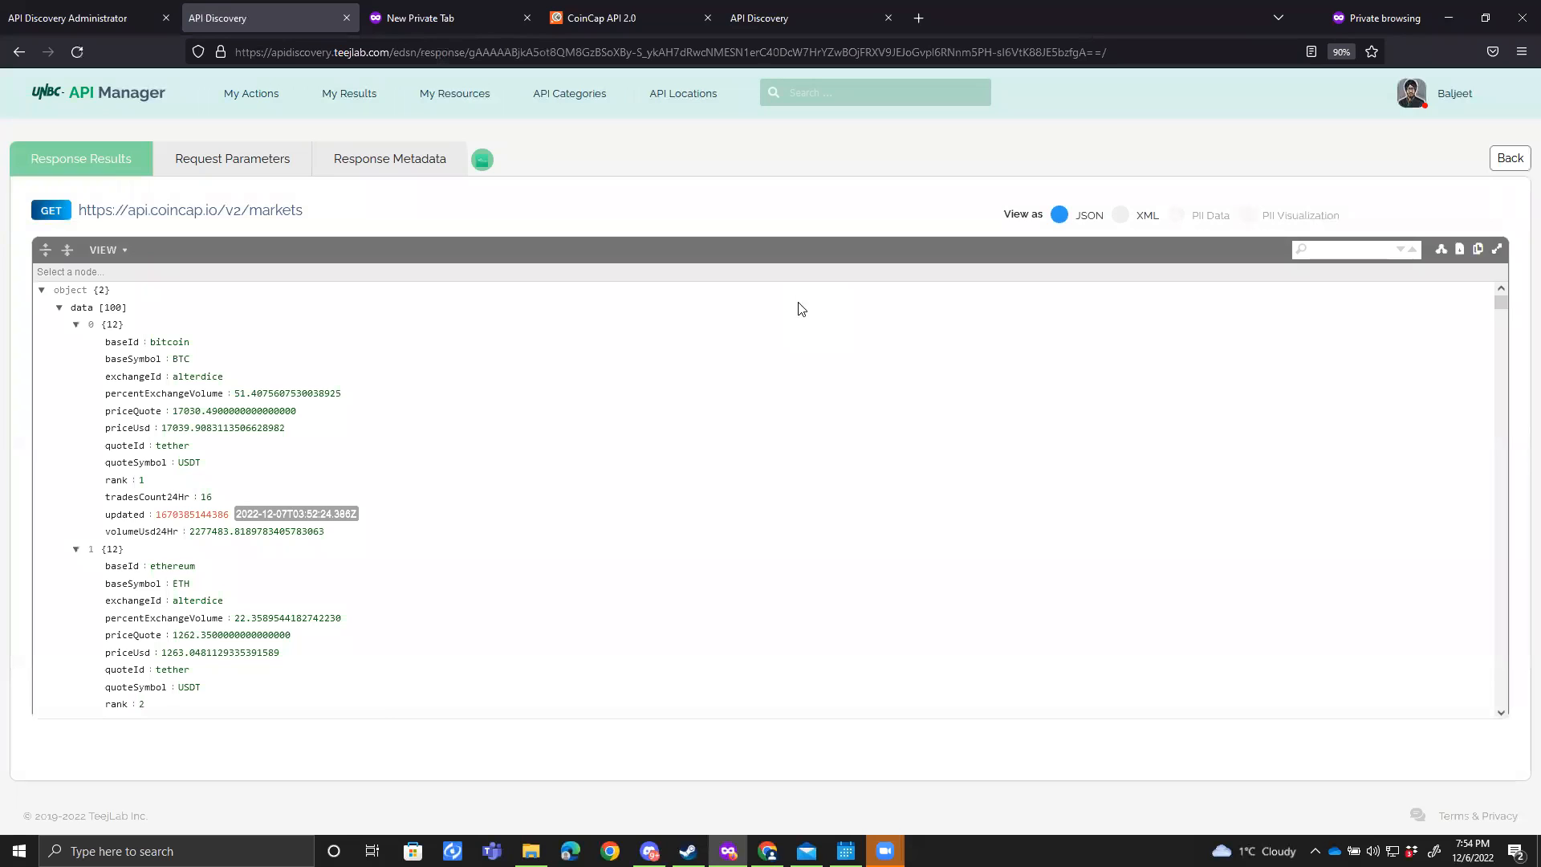
{"action": "scroll", "coordinate": [331, 690], "scroll_direction": "down", "scroll_amount": 3}
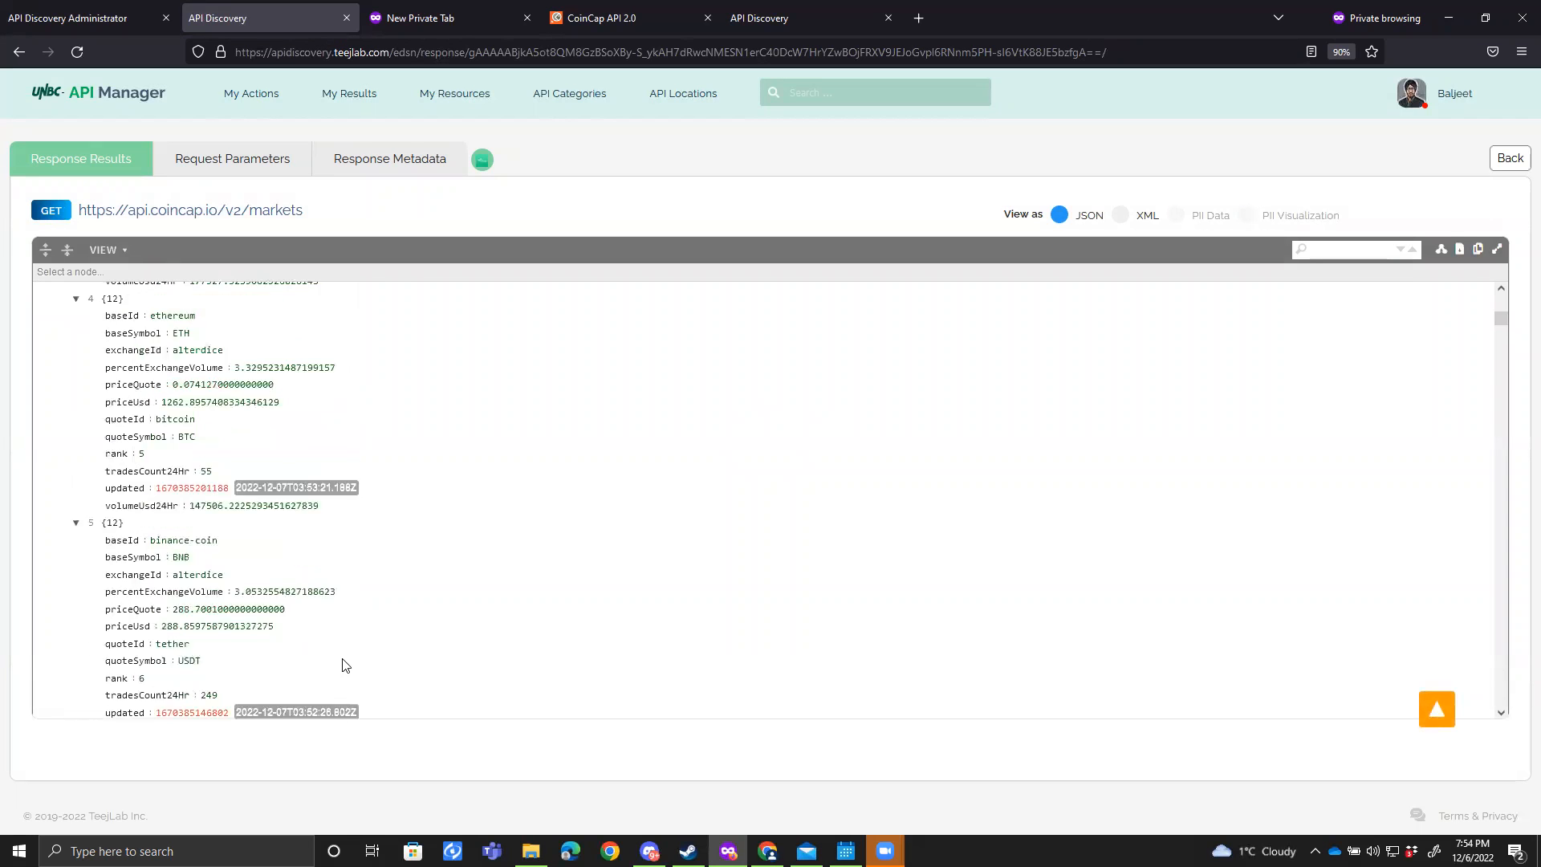
Step: Check the UNBC markets response's metadata and the request parameters that were sent
{"action": "left_click", "coordinate": [393, 158]}
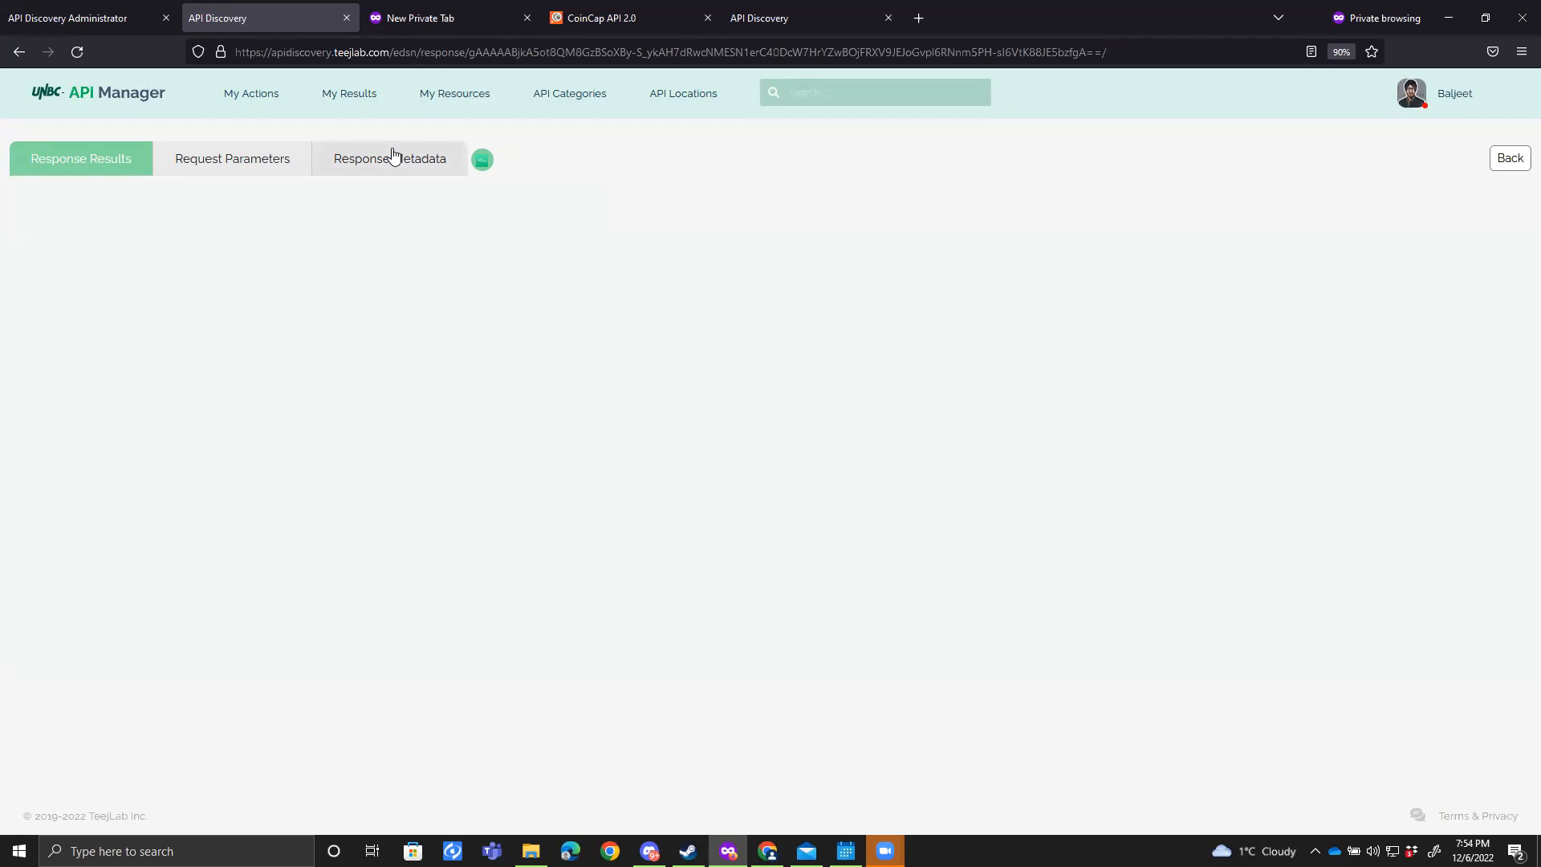
{"action": "left_click", "coordinate": [210, 158]}
{"action": "left_click_drag", "start_coordinate": [83, 280], "coordinate": [8, 250]}
{"action": "left_click", "coordinate": [131, 290]}
Step: Open the failed Markets API endpoint for editing in the PLI API Manager and make the baseSymbol and quoteSymbol parameters optional
{"action": "left_click", "coordinate": [759, 19]}
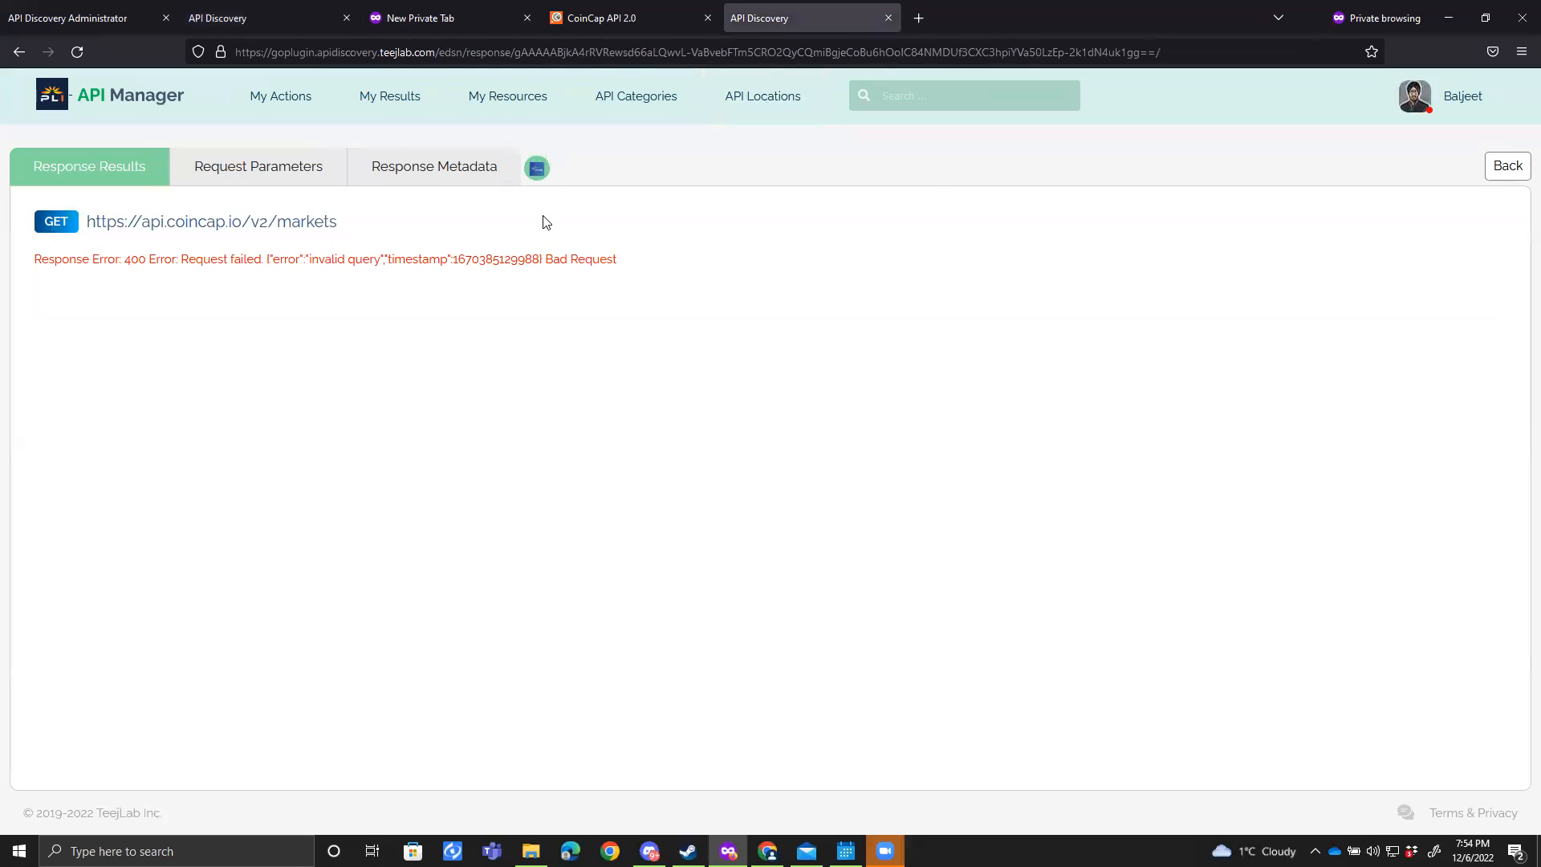
{"action": "mouse_move", "coordinate": [556, 184]}
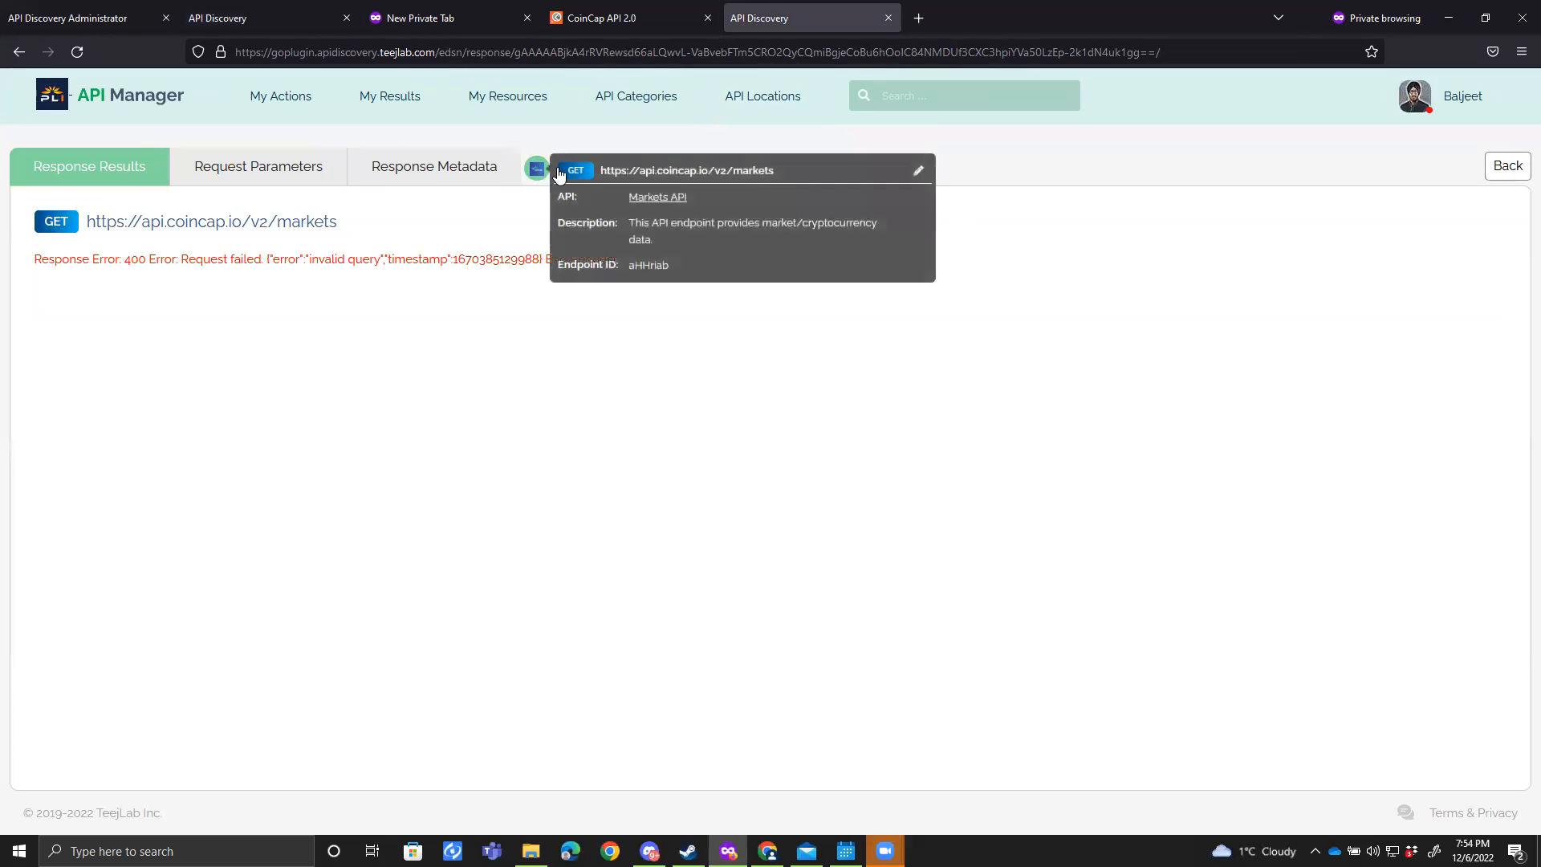
{"action": "left_click", "coordinate": [918, 178]}
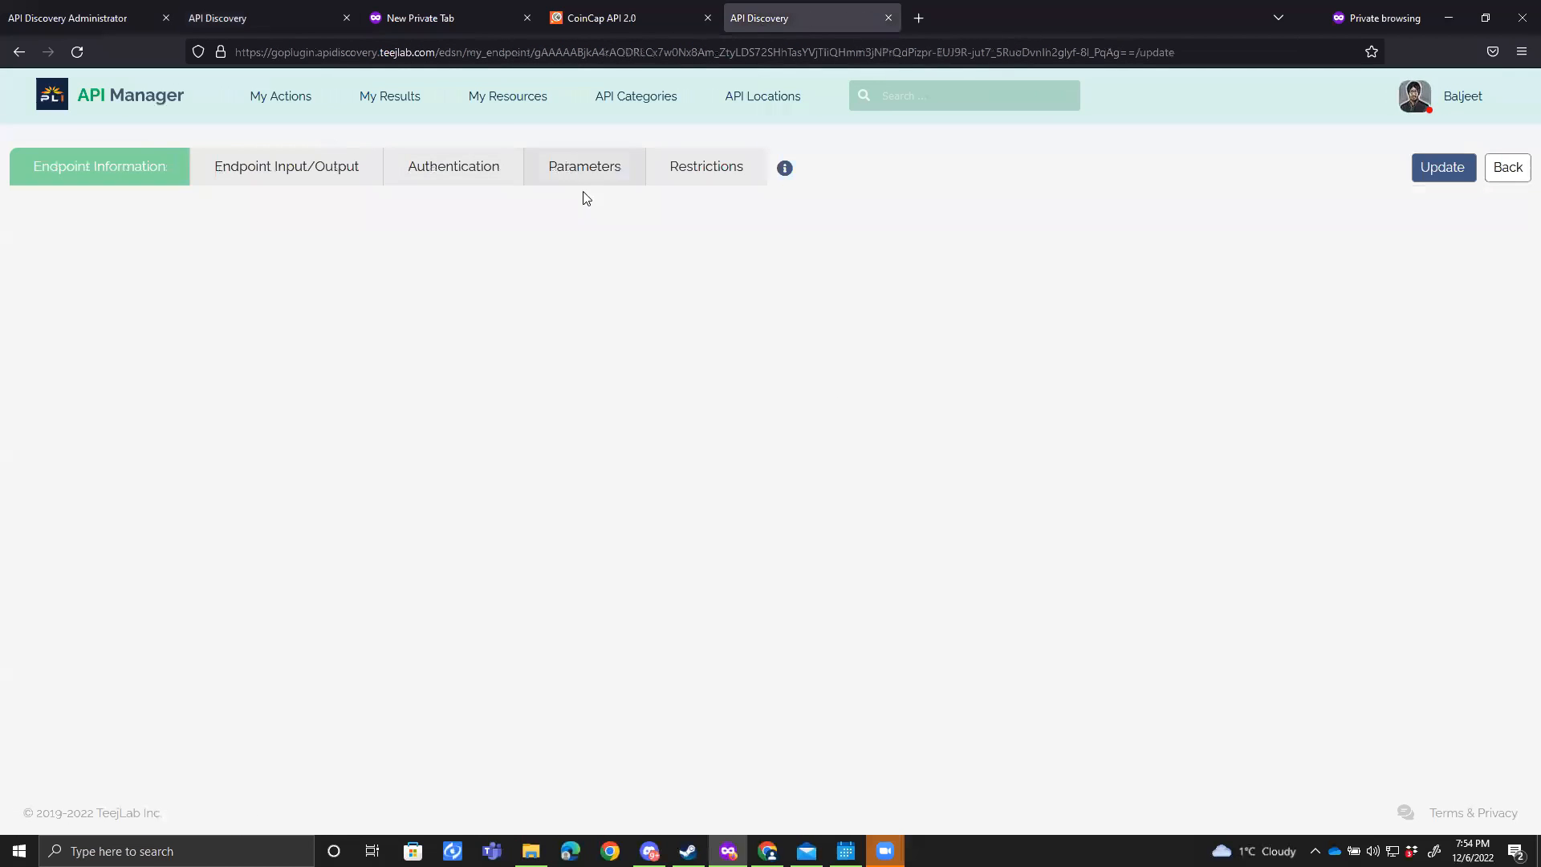
{"action": "left_click", "coordinate": [585, 178]}
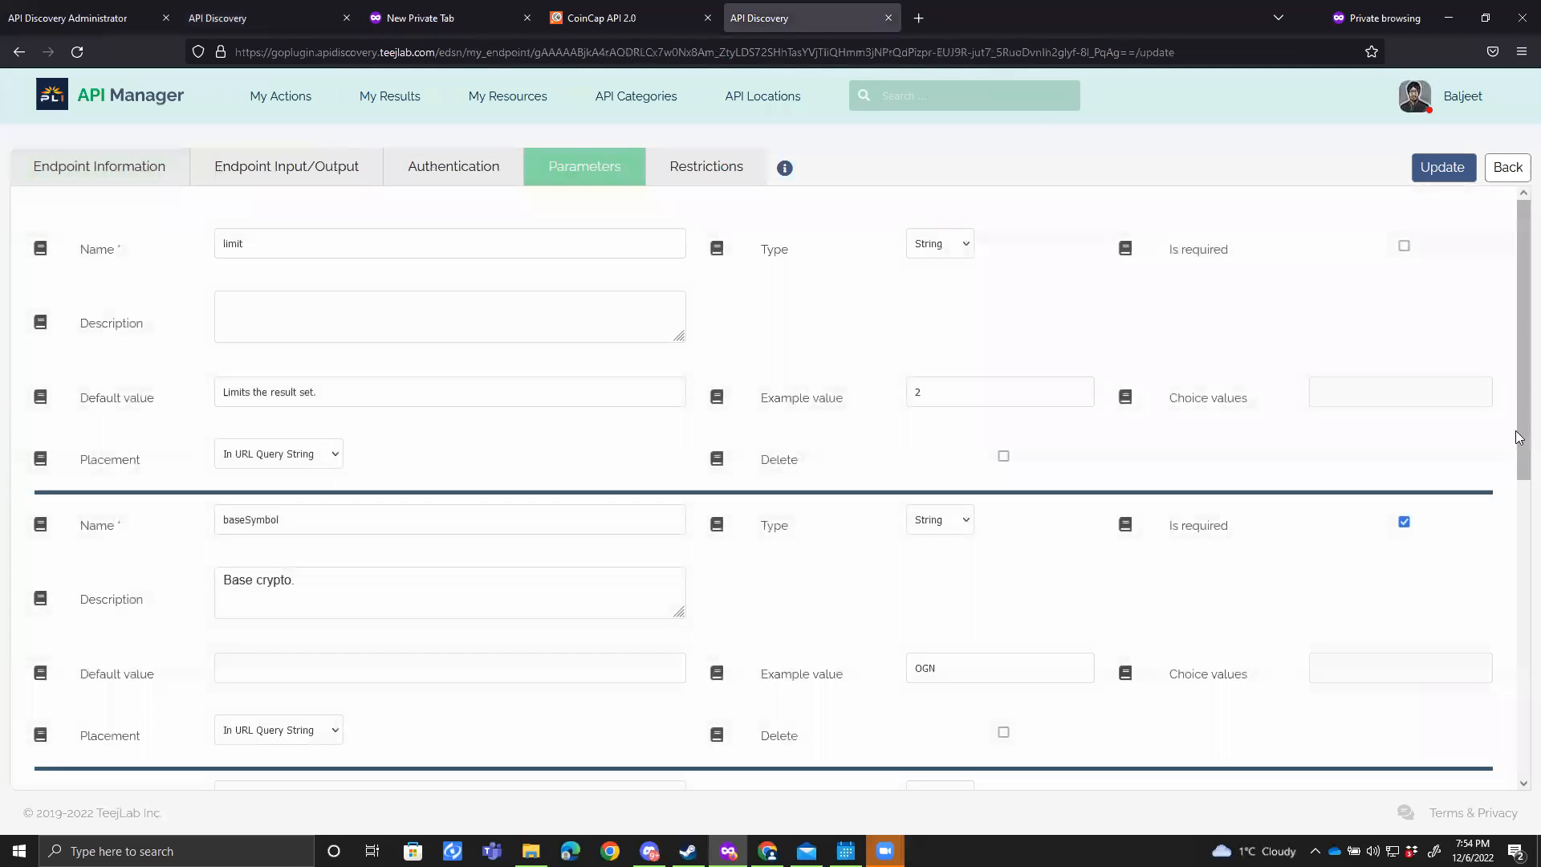
{"action": "scroll", "coordinate": [1420, 561], "scroll_direction": "down", "scroll_amount": 6}
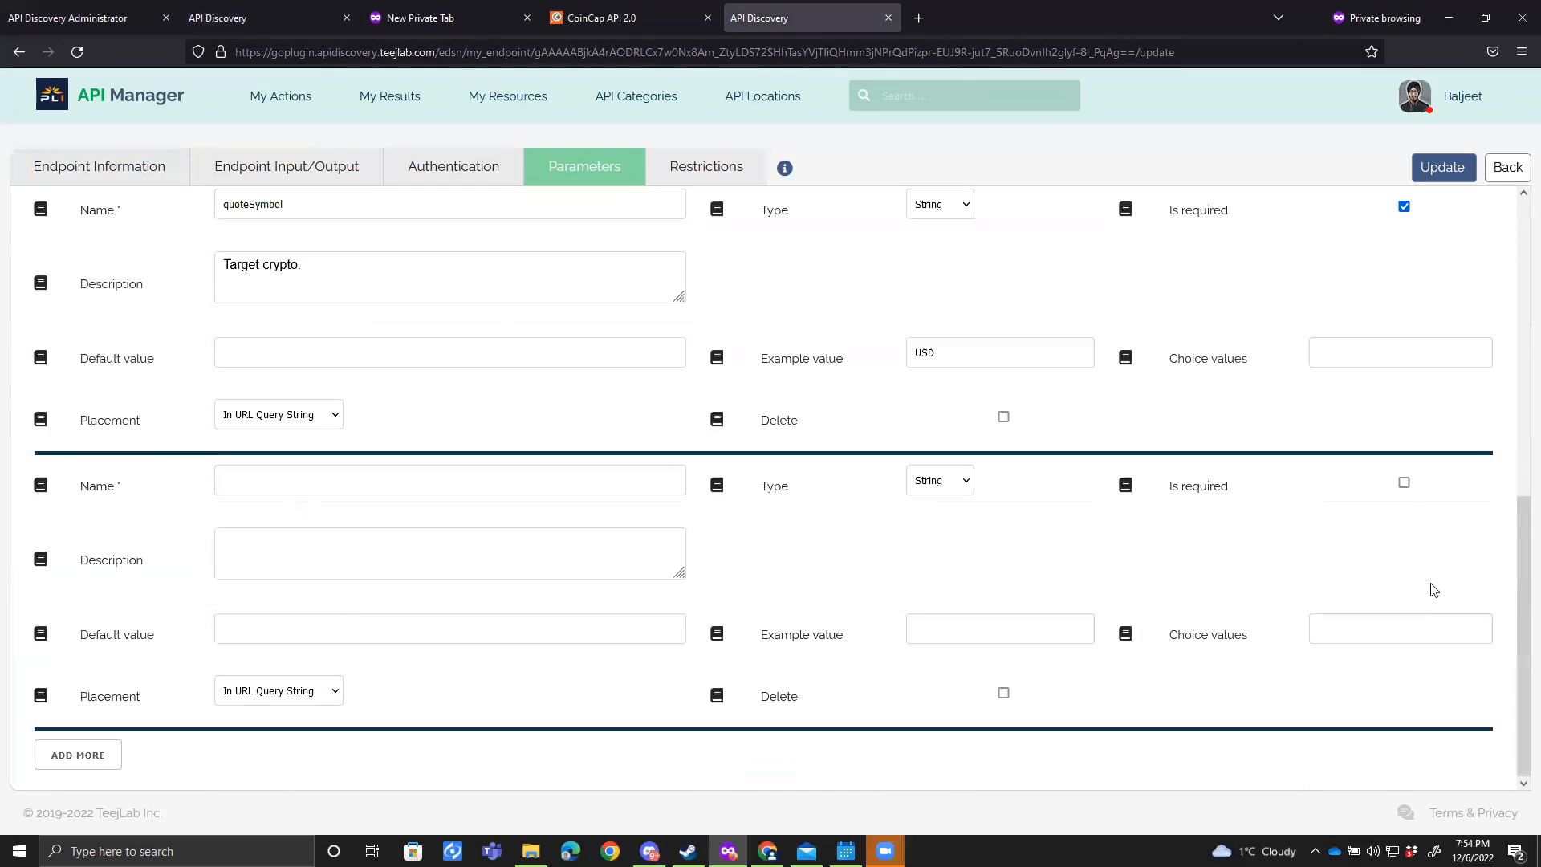
{"action": "scroll", "coordinate": [1406, 493], "scroll_direction": "up", "scroll_amount": 2}
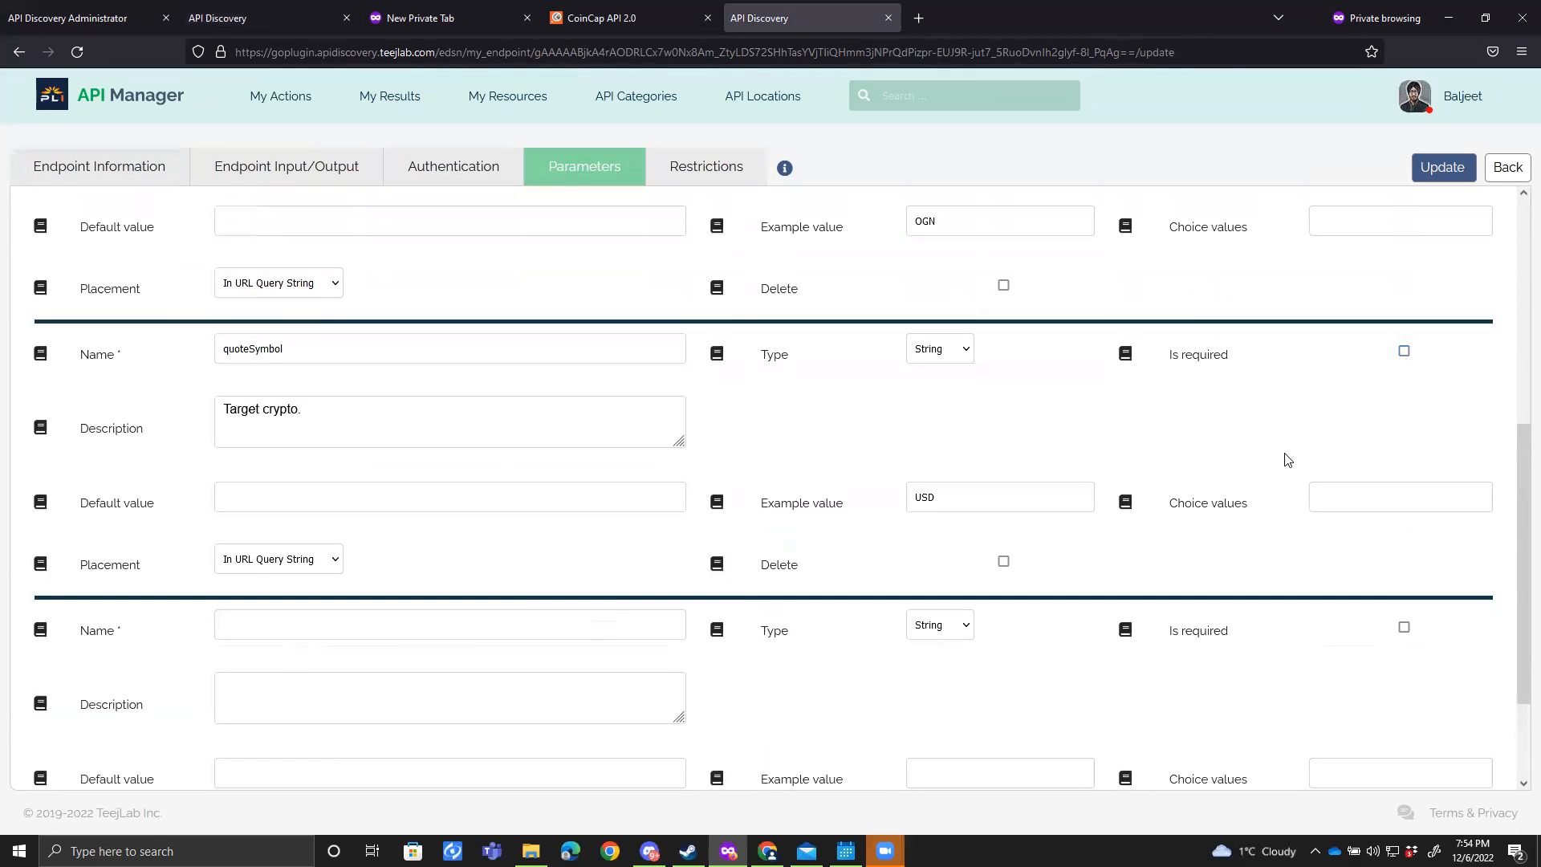
Step: Switch to Mail and check the URL query parameters requested for the CoinCap markets API, then return to the endpoint editor
{"action": "key", "text": "alt+Tab"}
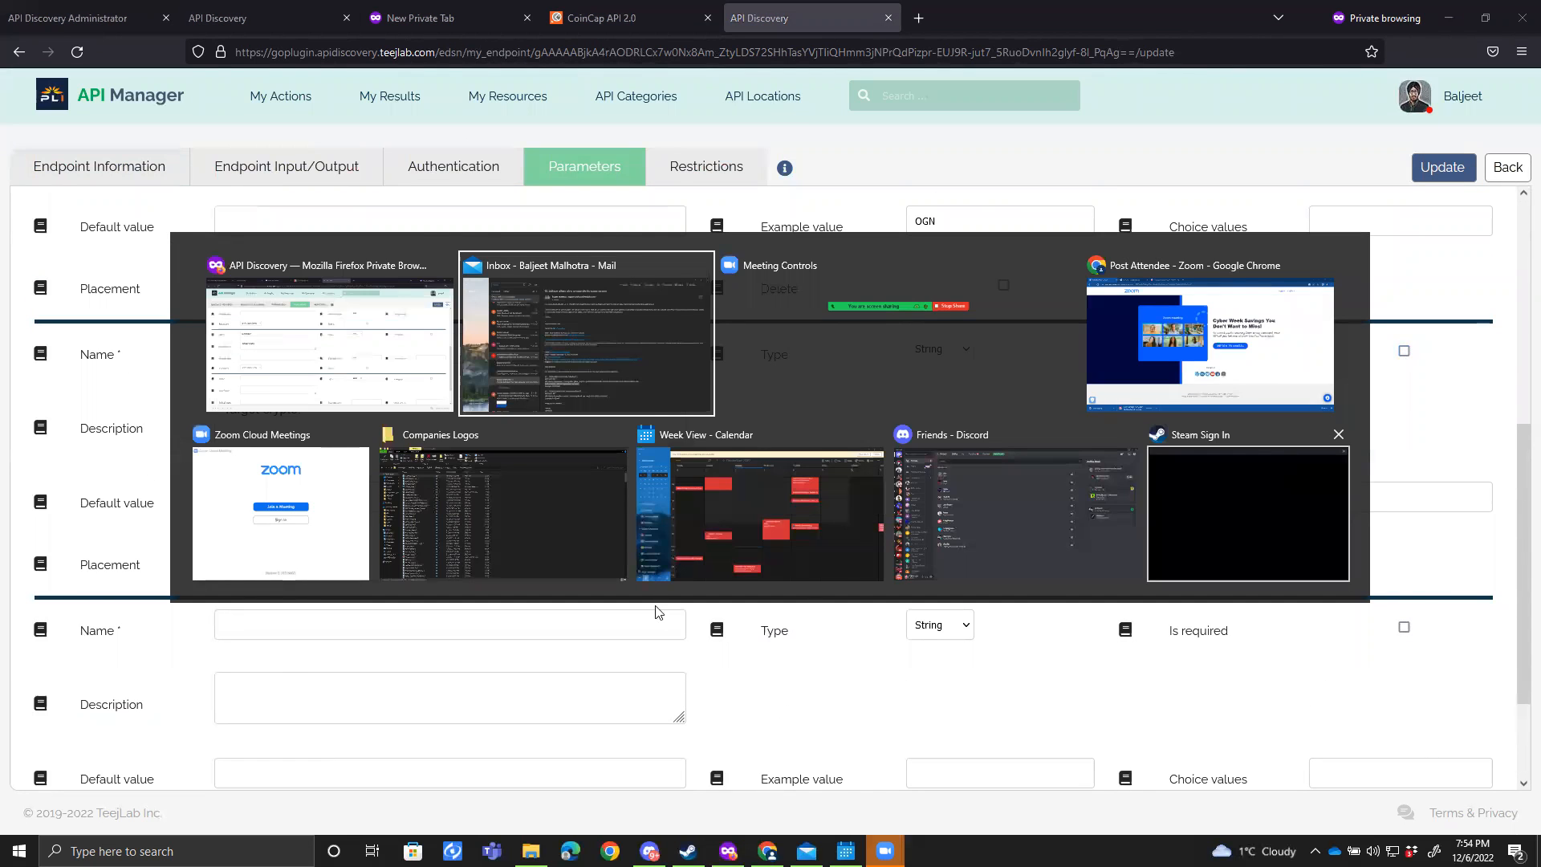
{"action": "left_click", "coordinate": [819, 688]}
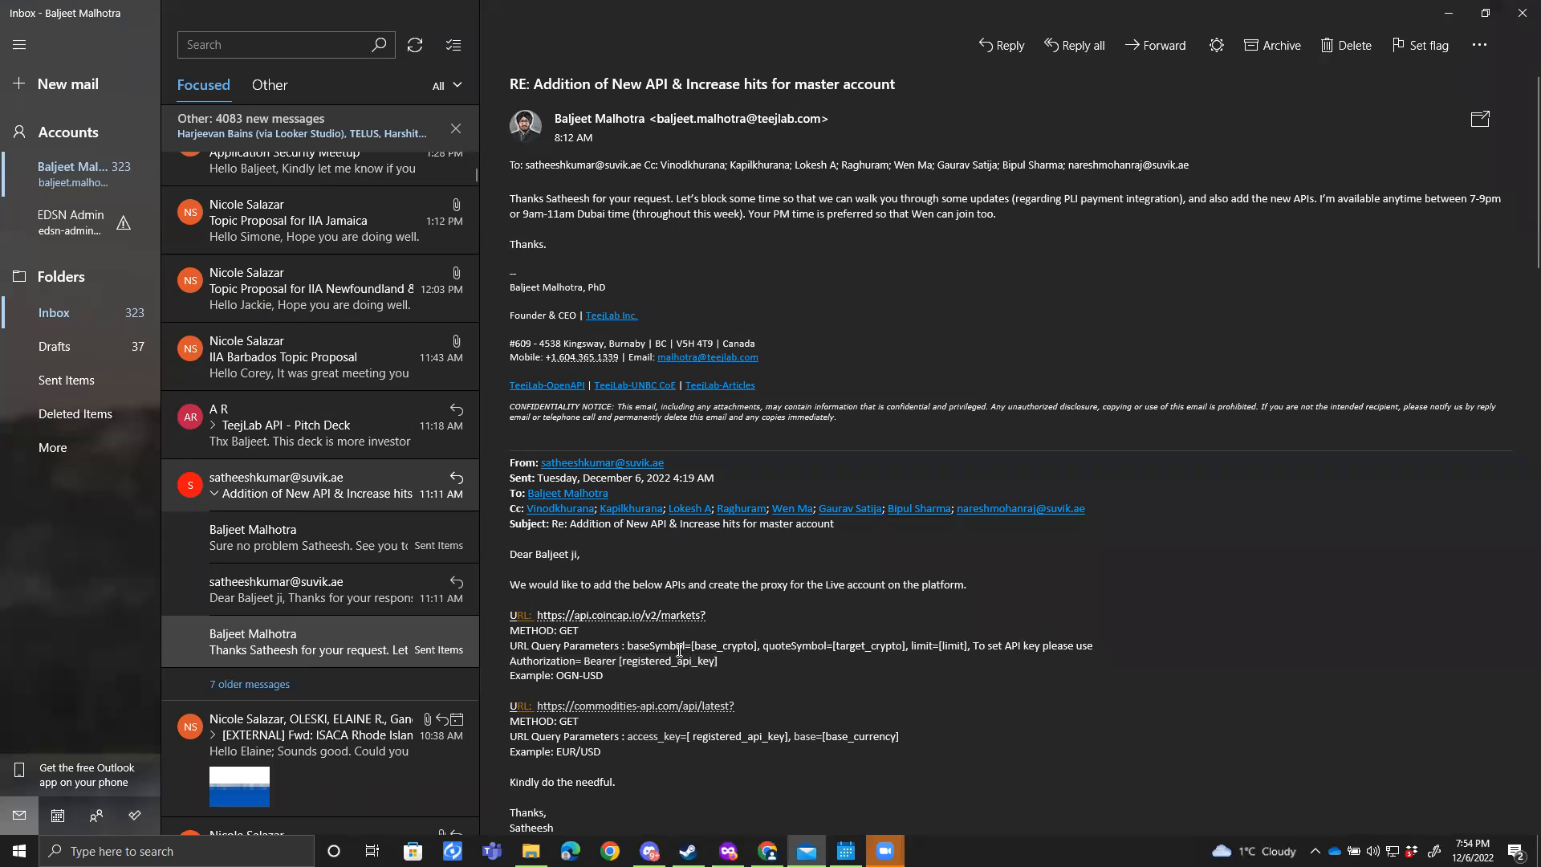
{"action": "left_click_drag", "start_coordinate": [627, 644], "coordinate": [1003, 660]}
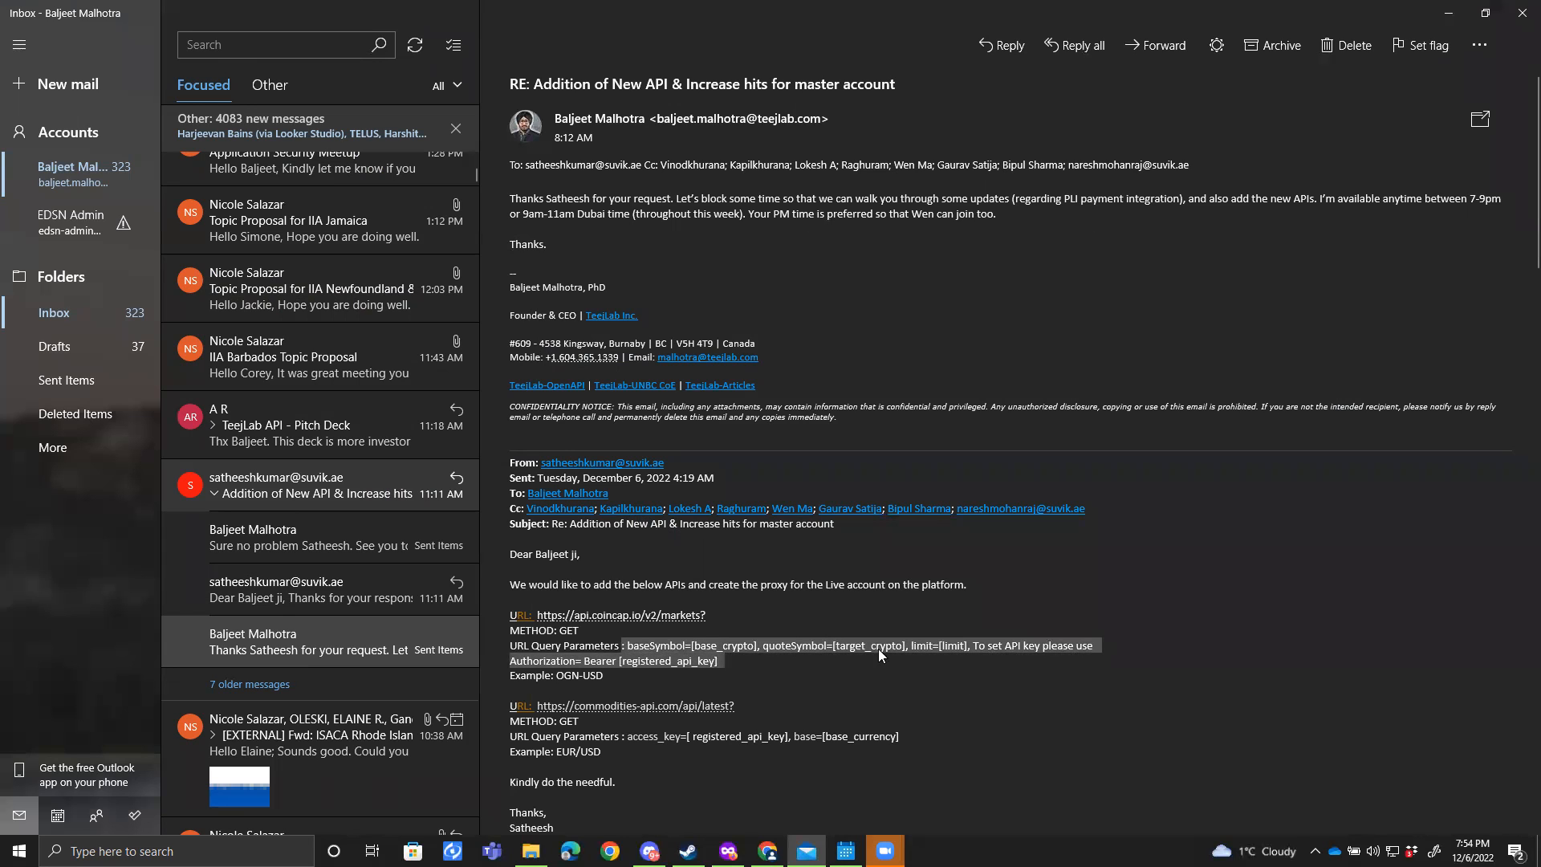
{"action": "key", "text": "alt+Tab"}
Step: Save the markets endpoint changes, then open its request page and check the required and optional parameters
{"action": "left_click", "coordinate": [1441, 165]}
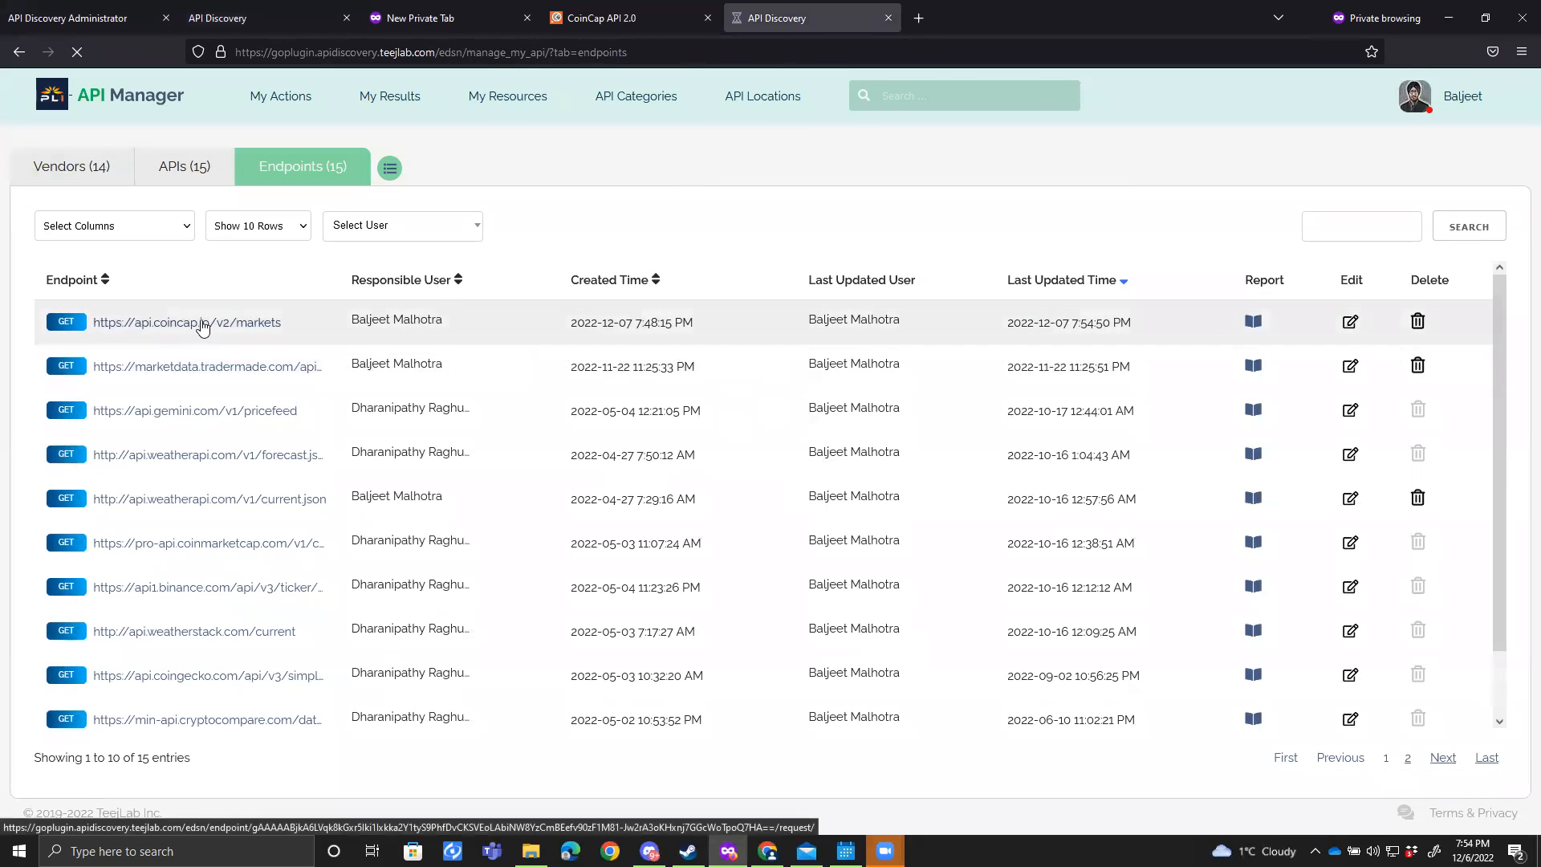
{"action": "left_click", "coordinate": [202, 323]}
{"action": "left_click", "coordinate": [316, 175]}
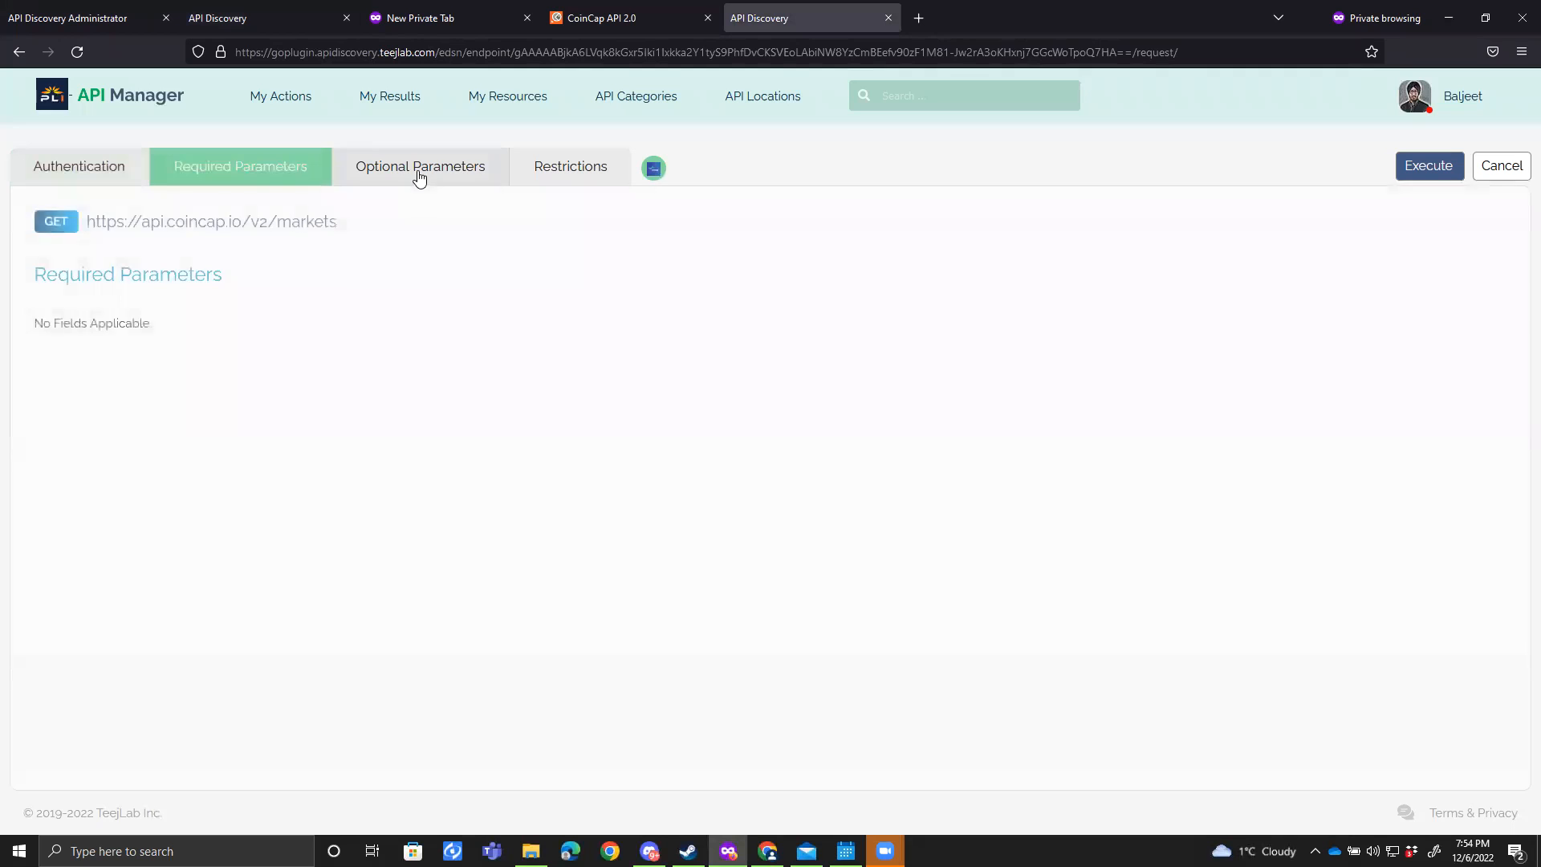
{"action": "left_click", "coordinate": [419, 175]}
{"action": "left_click", "coordinate": [273, 171]}
{"action": "left_click", "coordinate": [409, 156]}
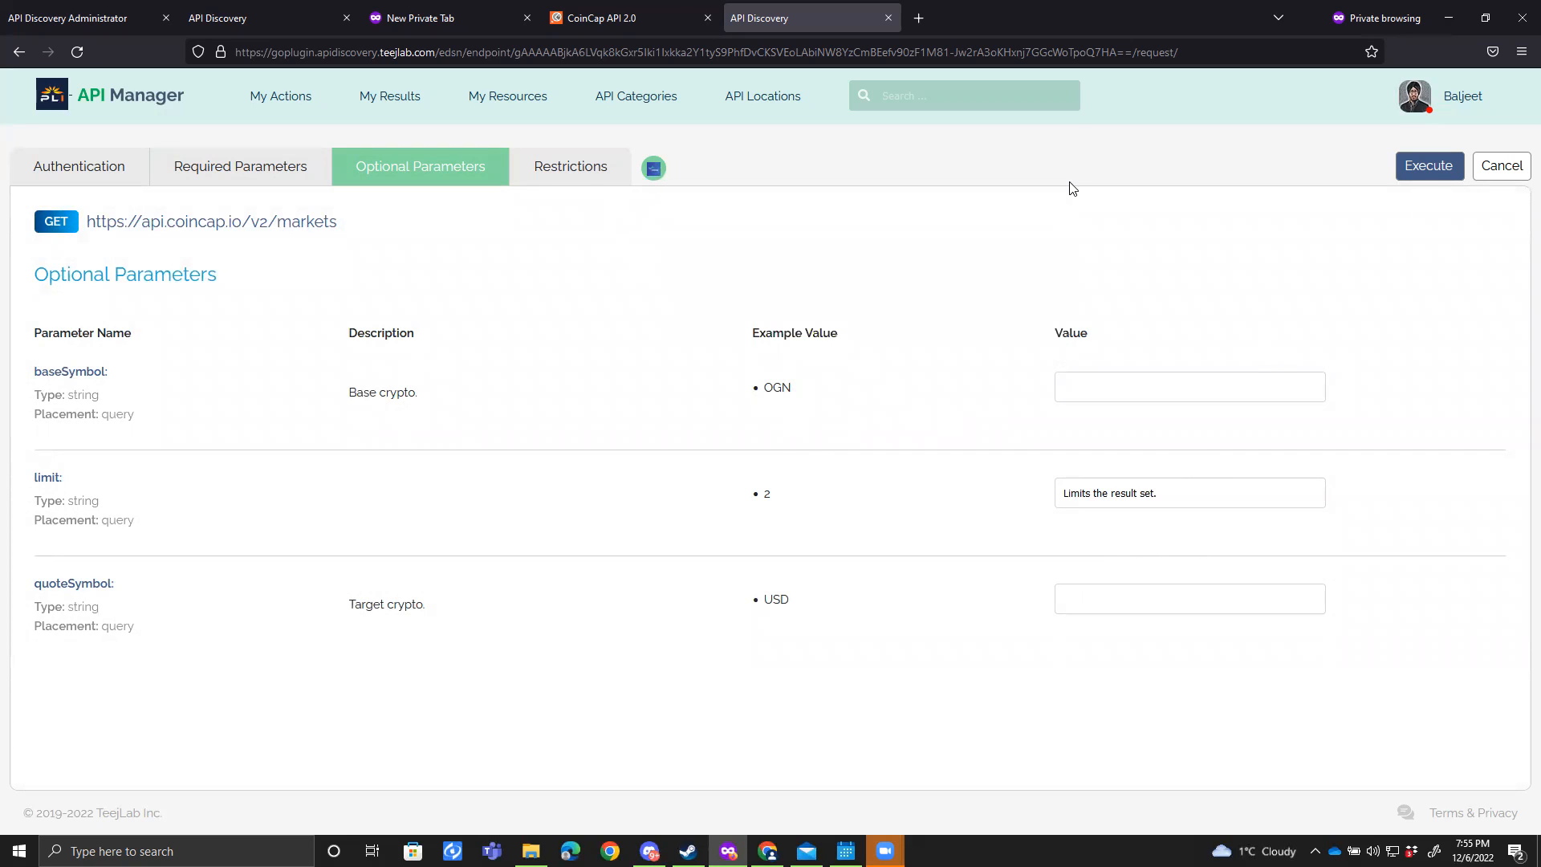
Step: Edit the markets endpoint to move "Limits the result set." from the limit parameter's default value to its description, and save the update
{"action": "mouse_move", "coordinate": [653, 167]}
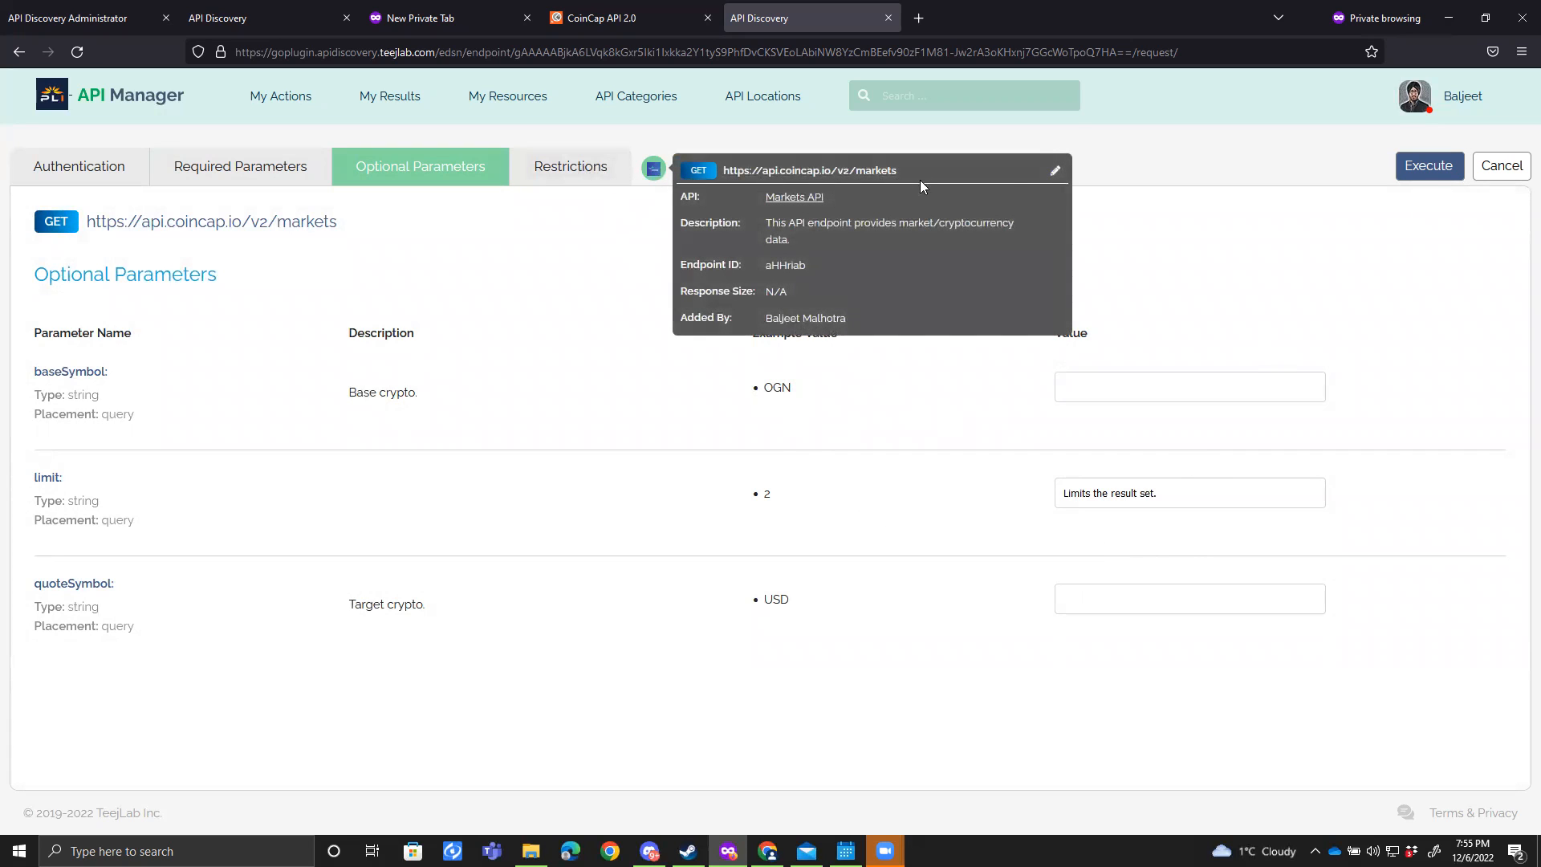
{"action": "left_click", "coordinate": [1055, 171]}
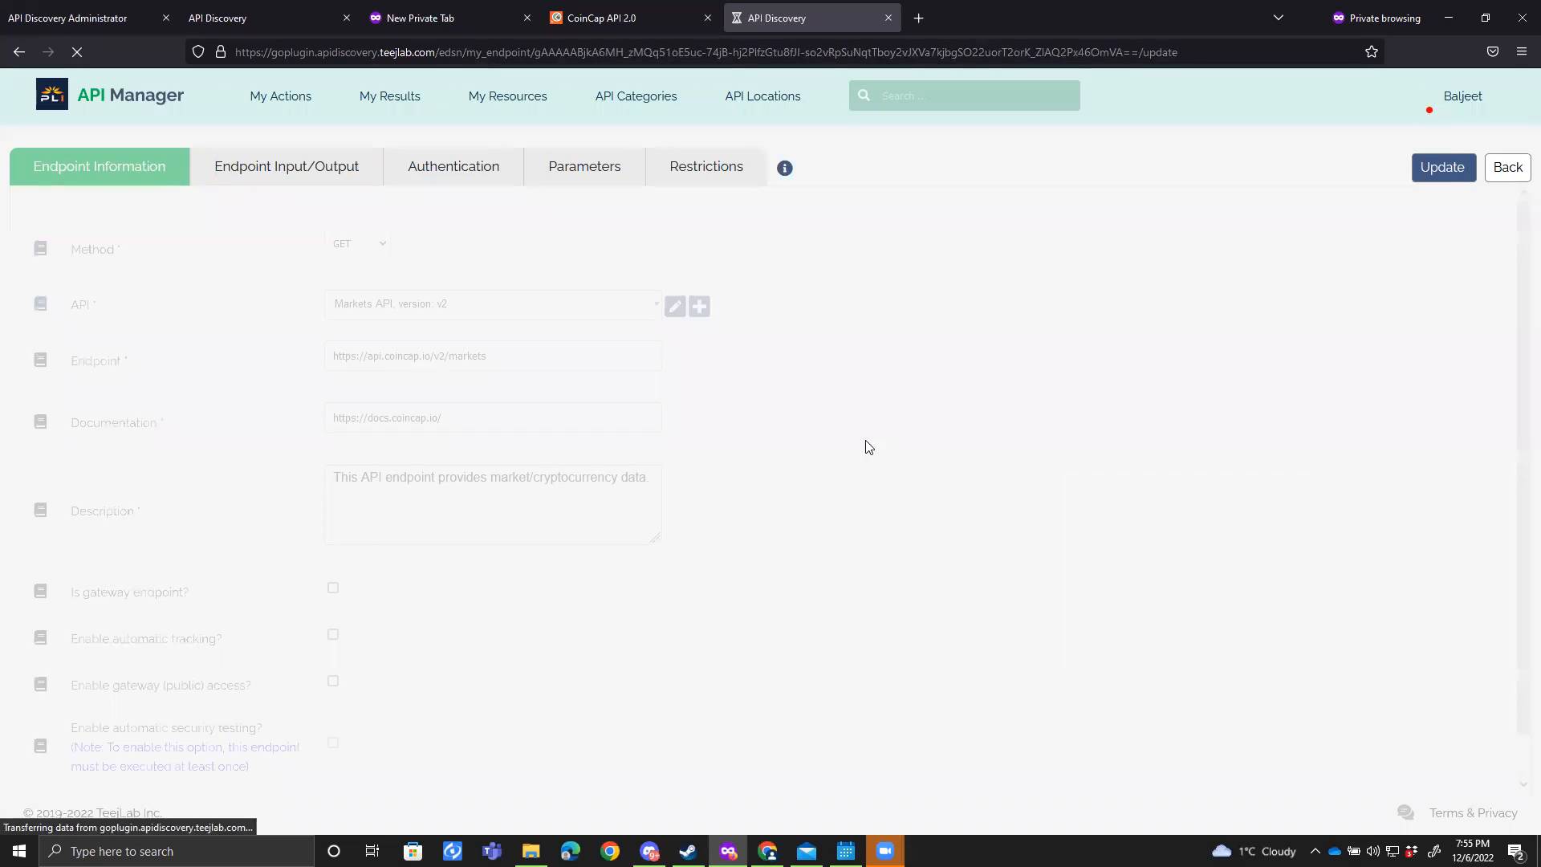
{"action": "left_click", "coordinate": [606, 173]}
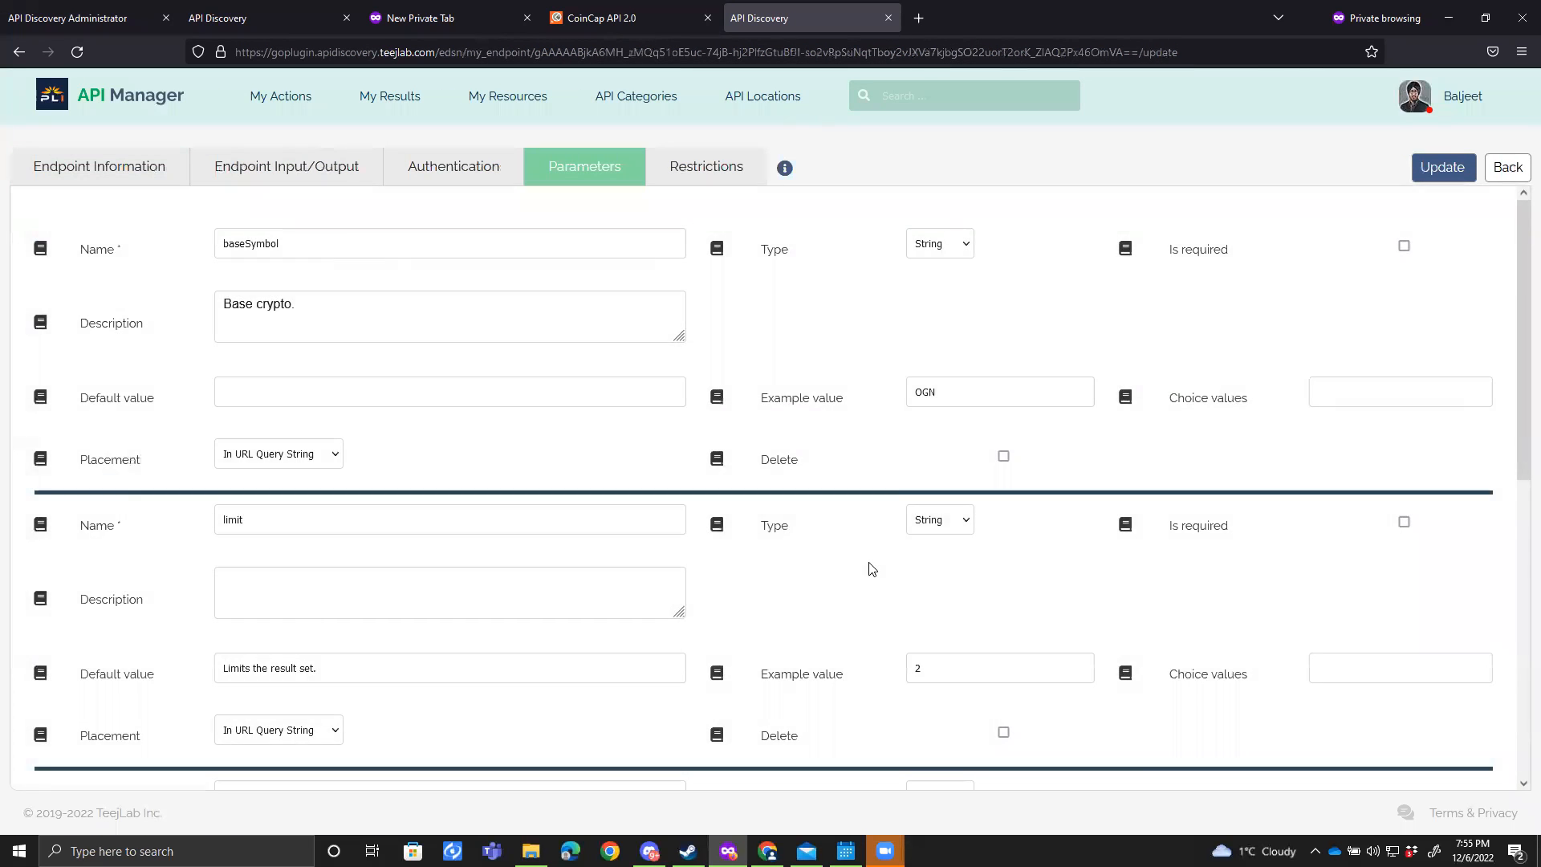
{"action": "scroll", "coordinate": [923, 634], "scroll_direction": "down", "scroll_amount": 3}
{"action": "scroll", "coordinate": [983, 706], "scroll_direction": "down", "scroll_amount": 5}
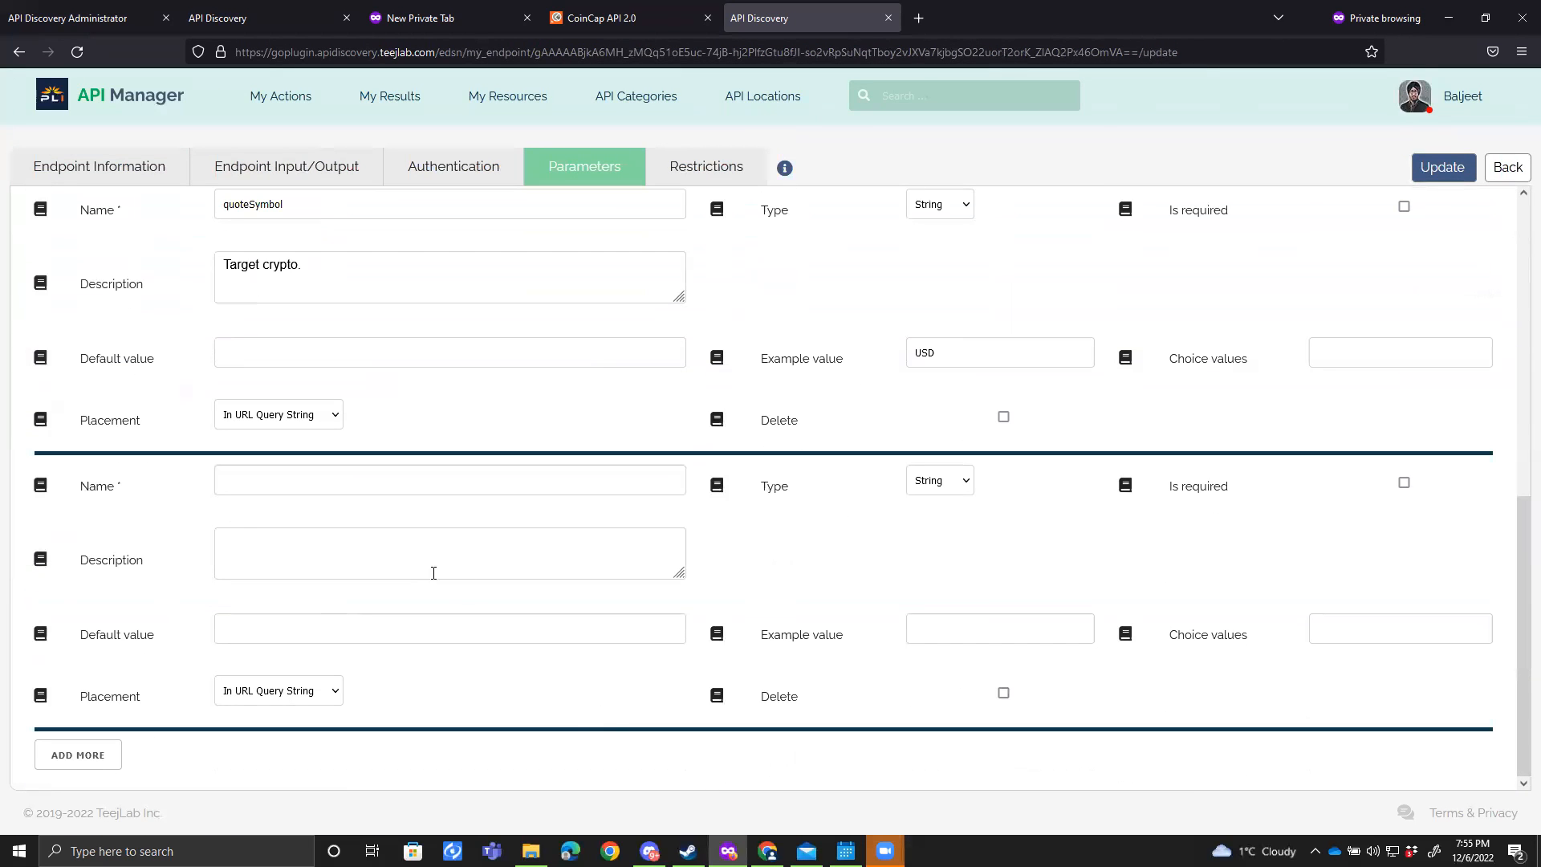
{"action": "scroll", "coordinate": [449, 578], "scroll_direction": "up", "scroll_amount": 8}
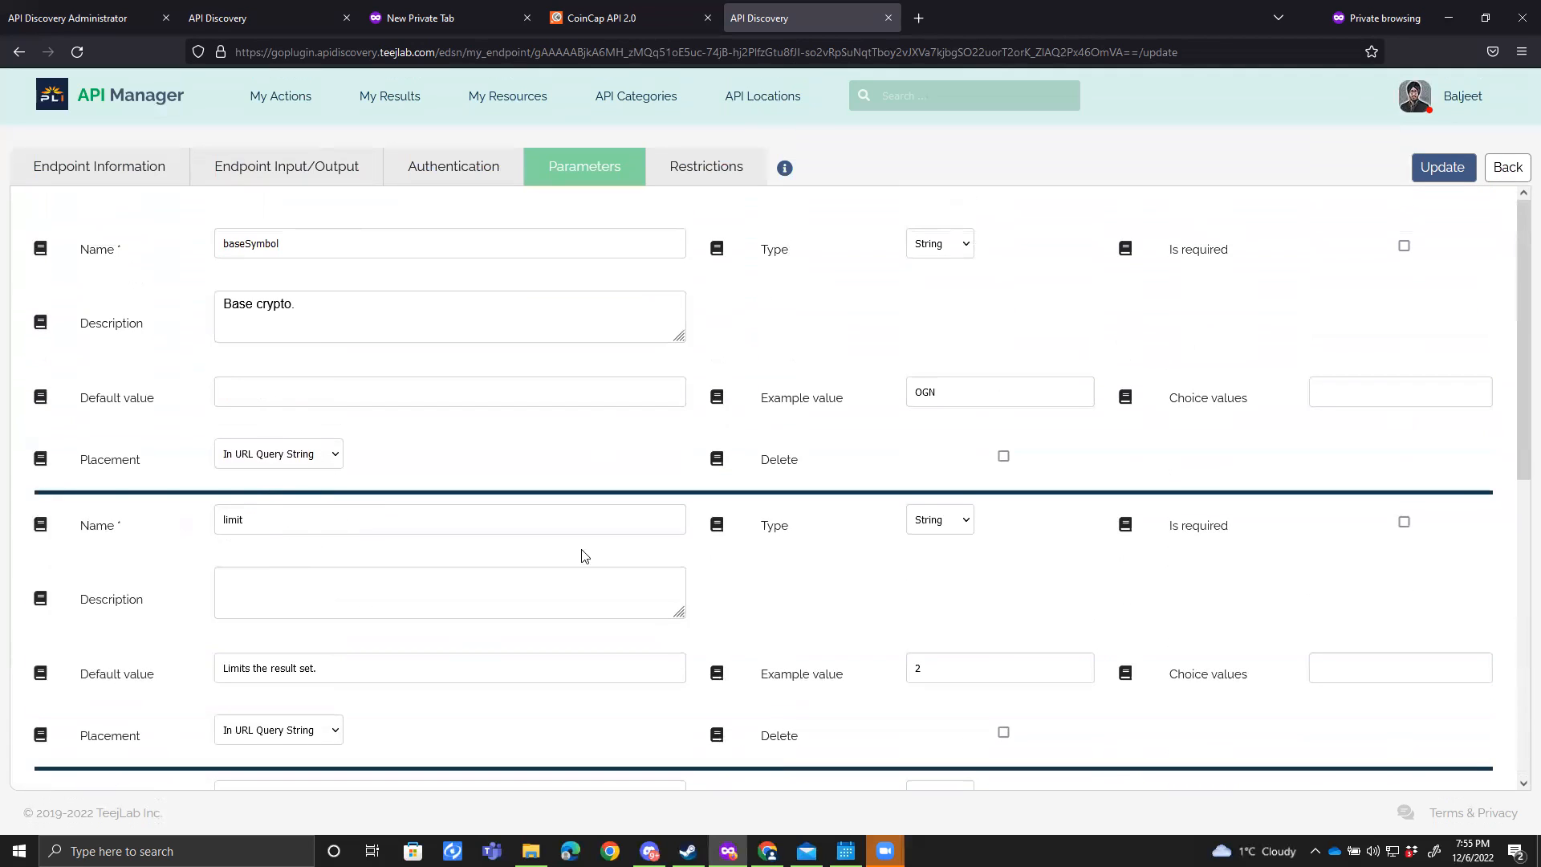
{"action": "left_click_drag", "start_coordinate": [222, 668], "coordinate": [317, 679]}
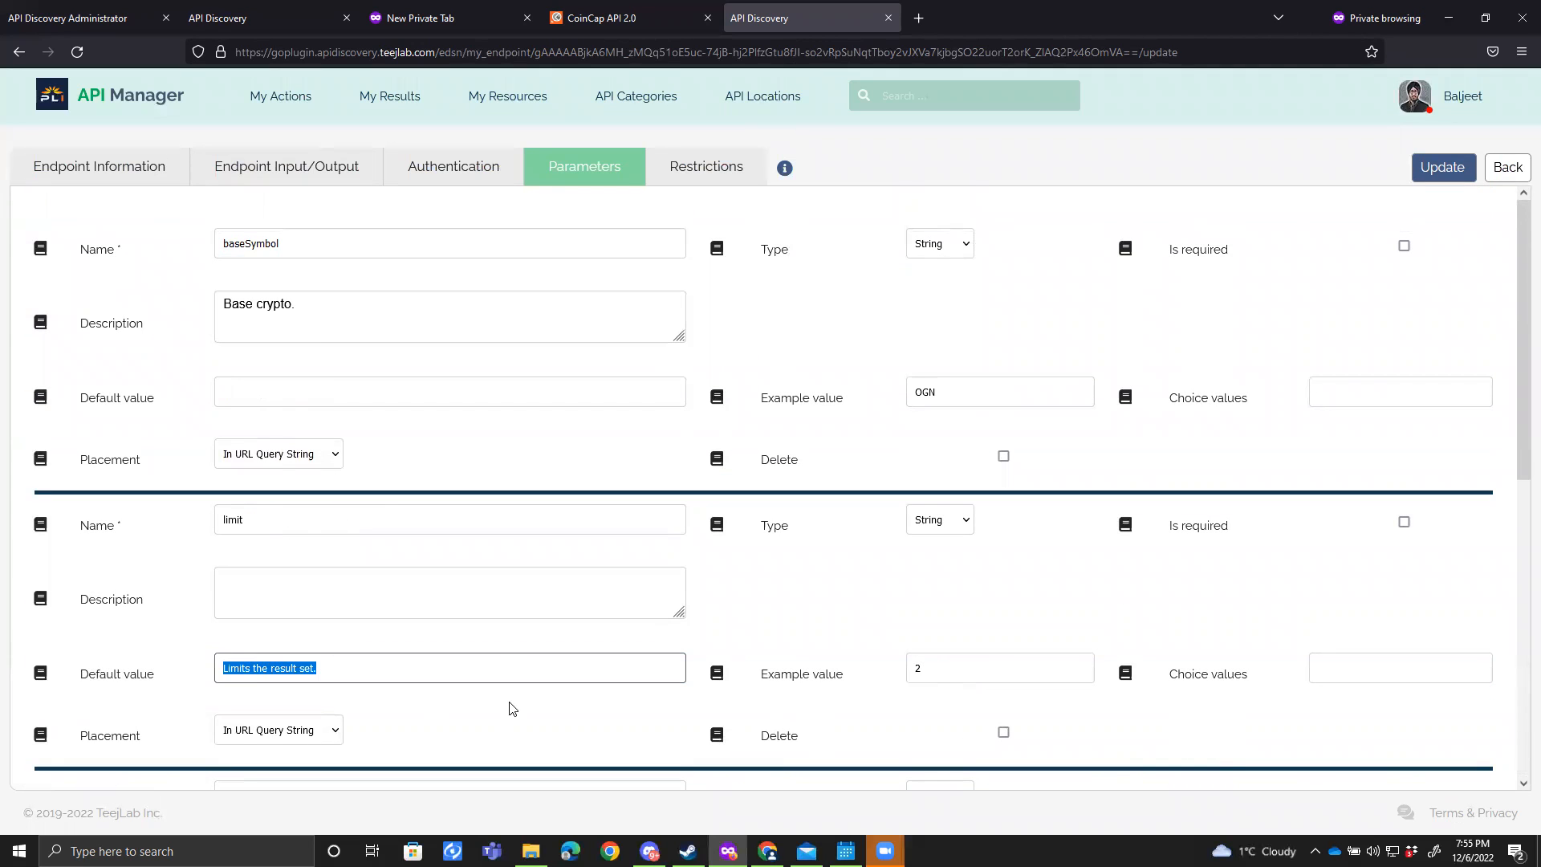
{"action": "key", "text": "ctrl+x"}
{"action": "left_click", "coordinate": [313, 594]}
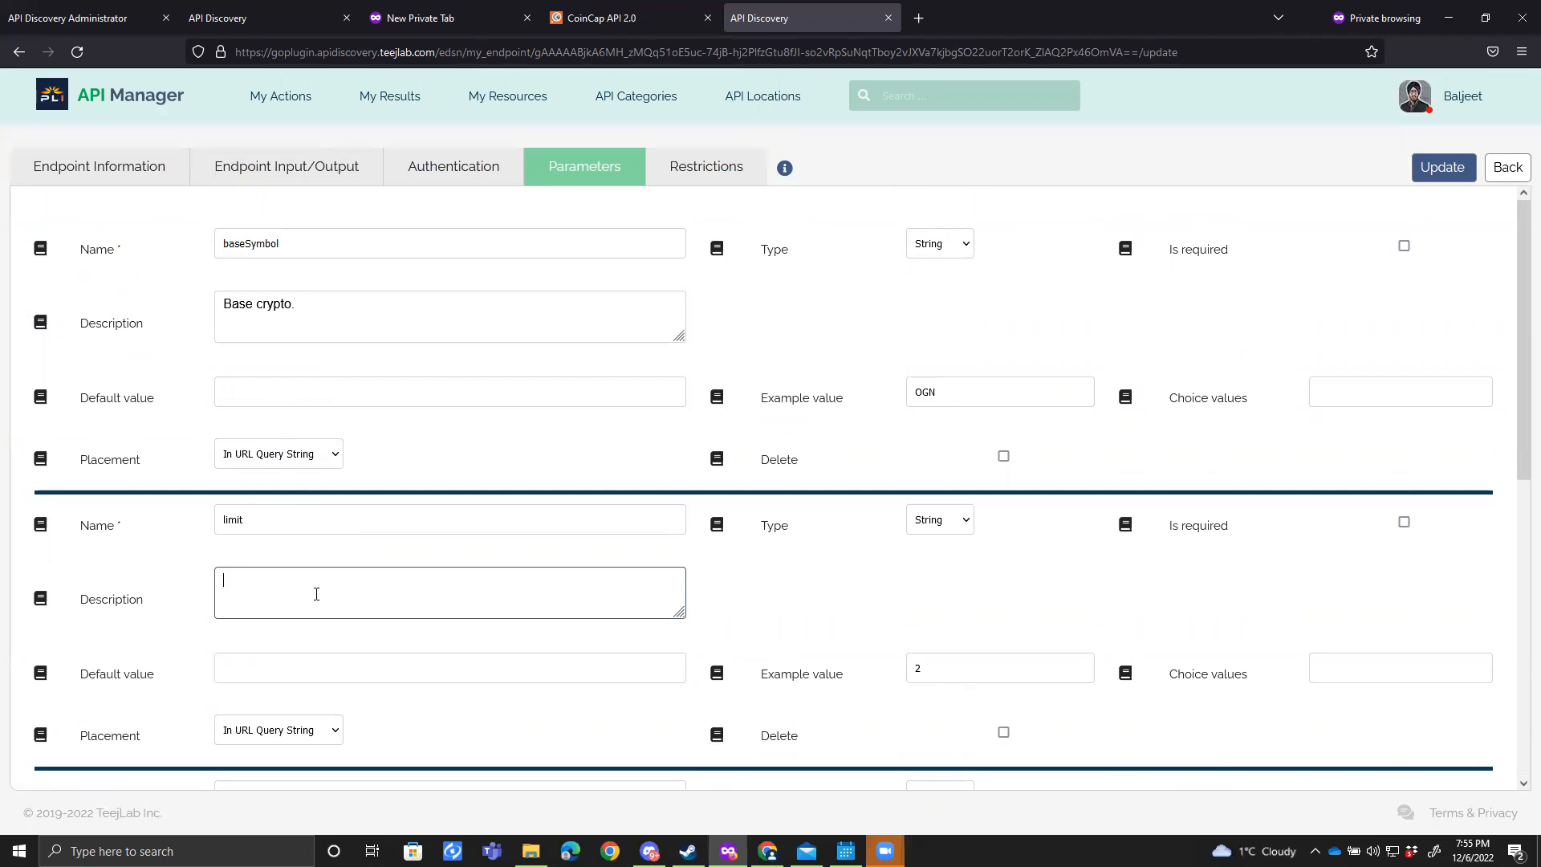
{"action": "key", "text": "ctrl+v"}
{"action": "scroll", "coordinate": [905, 656], "scroll_direction": "down", "scroll_amount": 2}
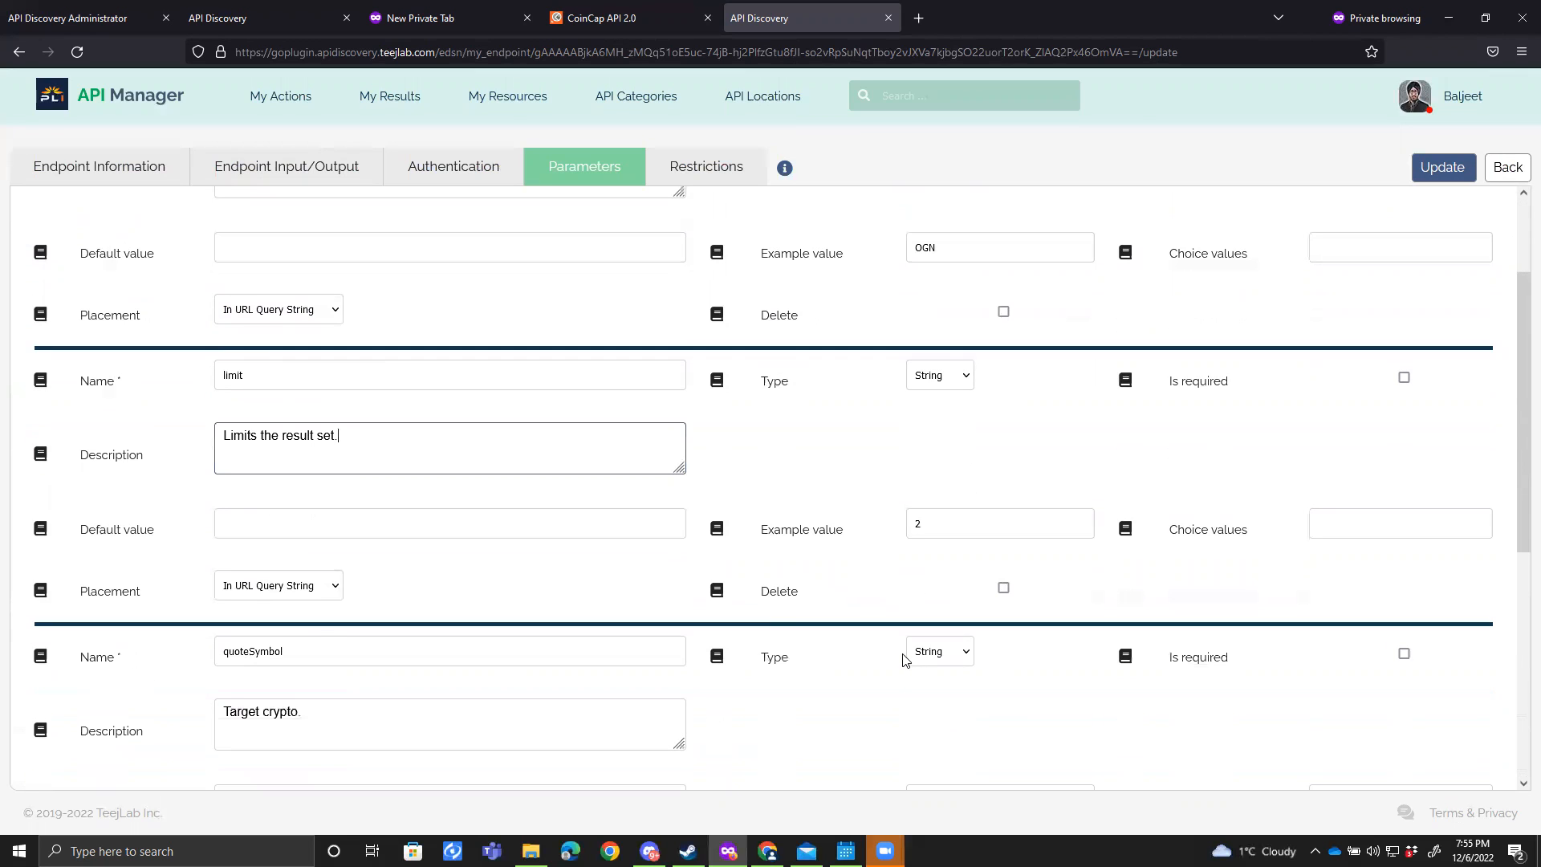
{"action": "left_click", "coordinate": [1443, 169]}
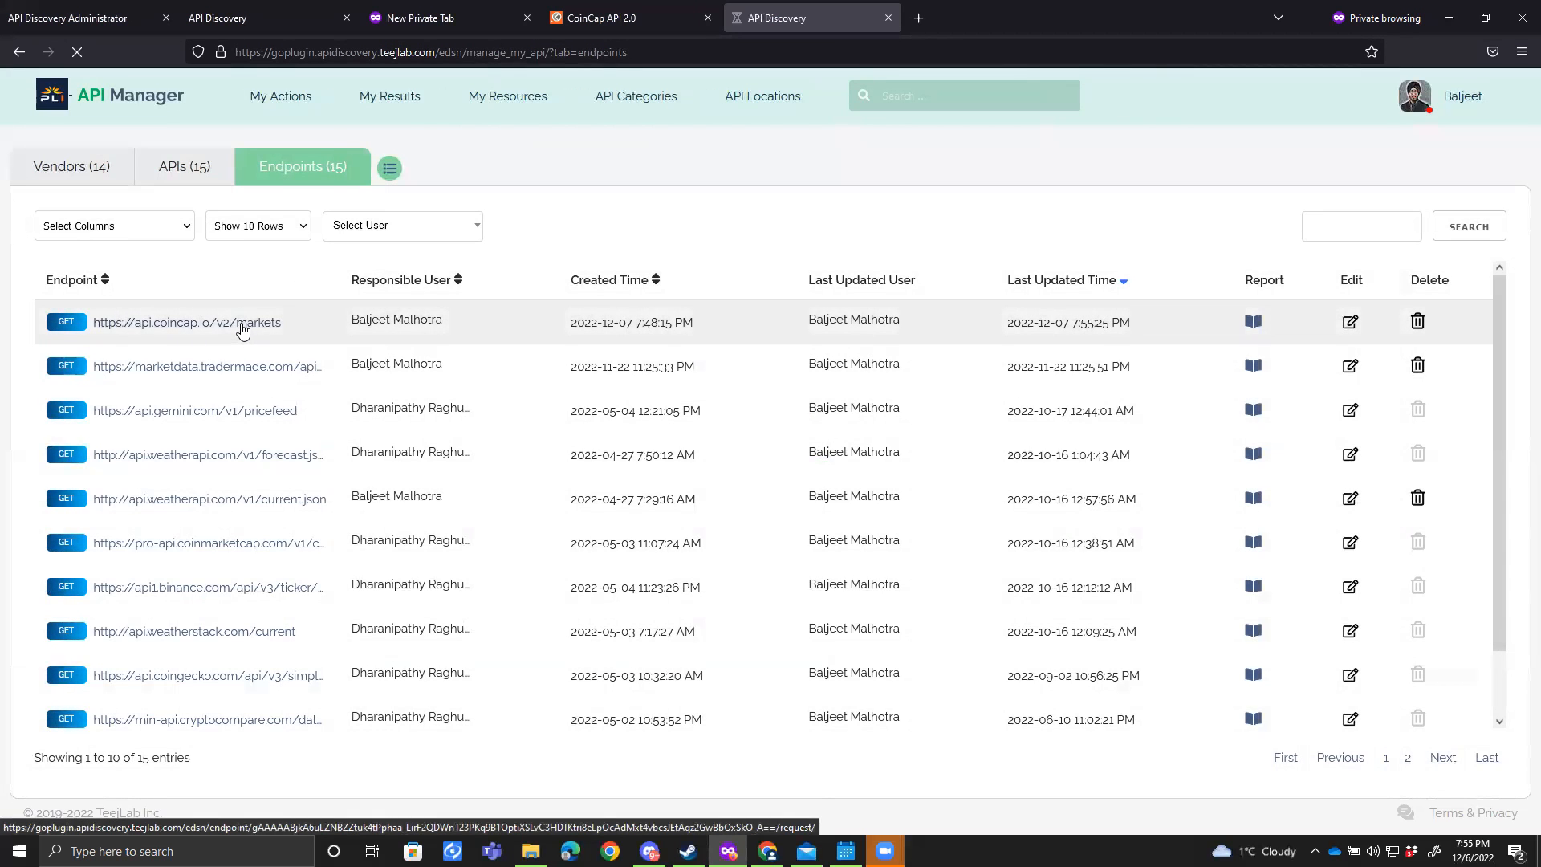
Step: Execute the updated markets endpoint's request with all optional parameters left blank, and open the newest Markets API response
{"action": "left_click", "coordinate": [241, 329]}
{"action": "left_click", "coordinate": [251, 177]}
{"action": "left_click", "coordinate": [421, 179]}
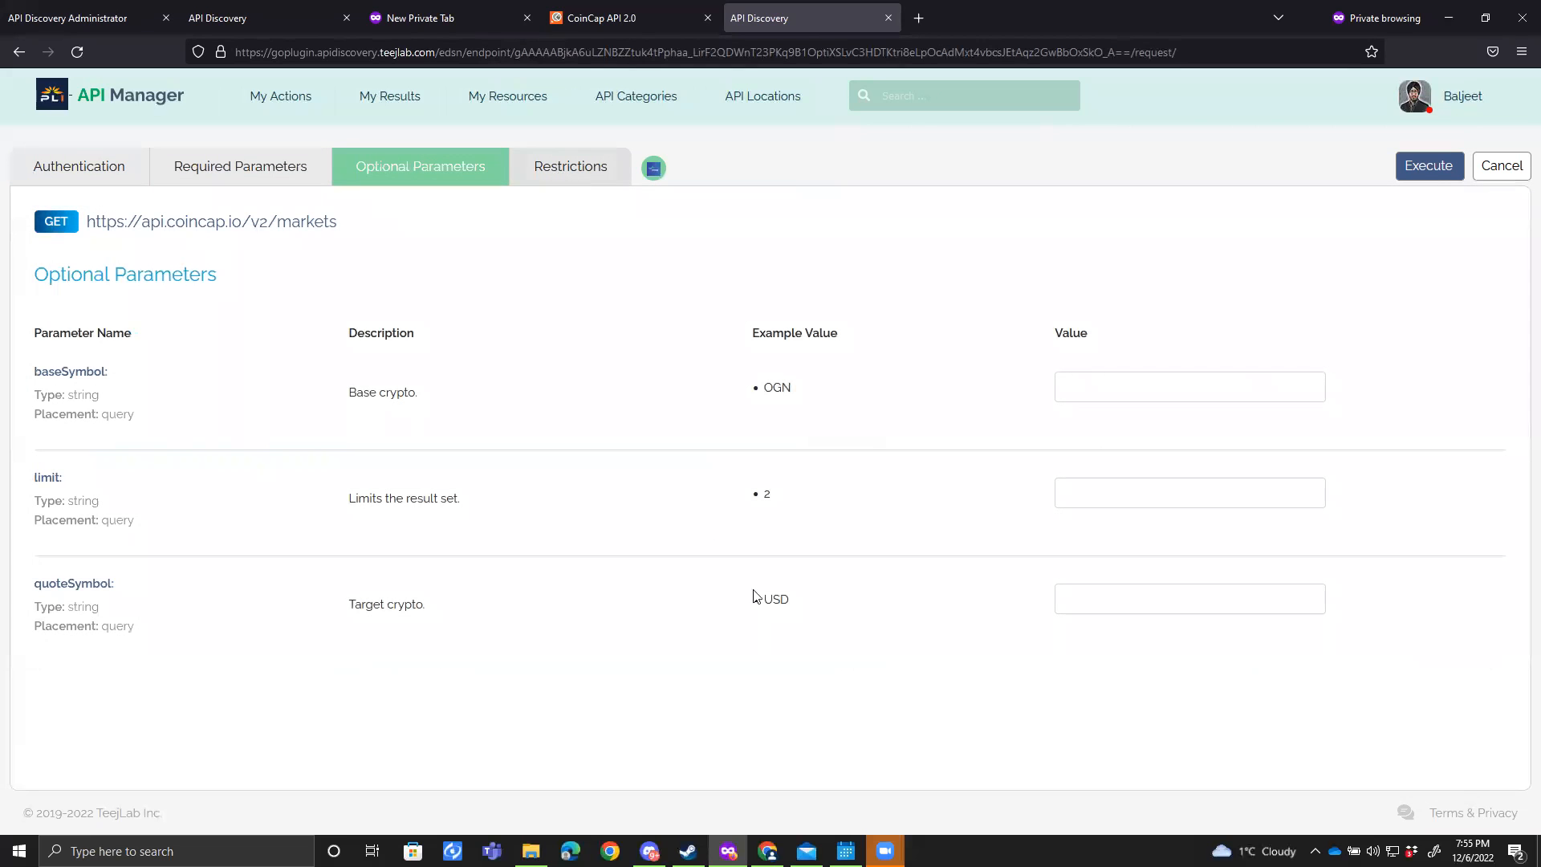
{"action": "left_click", "coordinate": [1427, 166]}
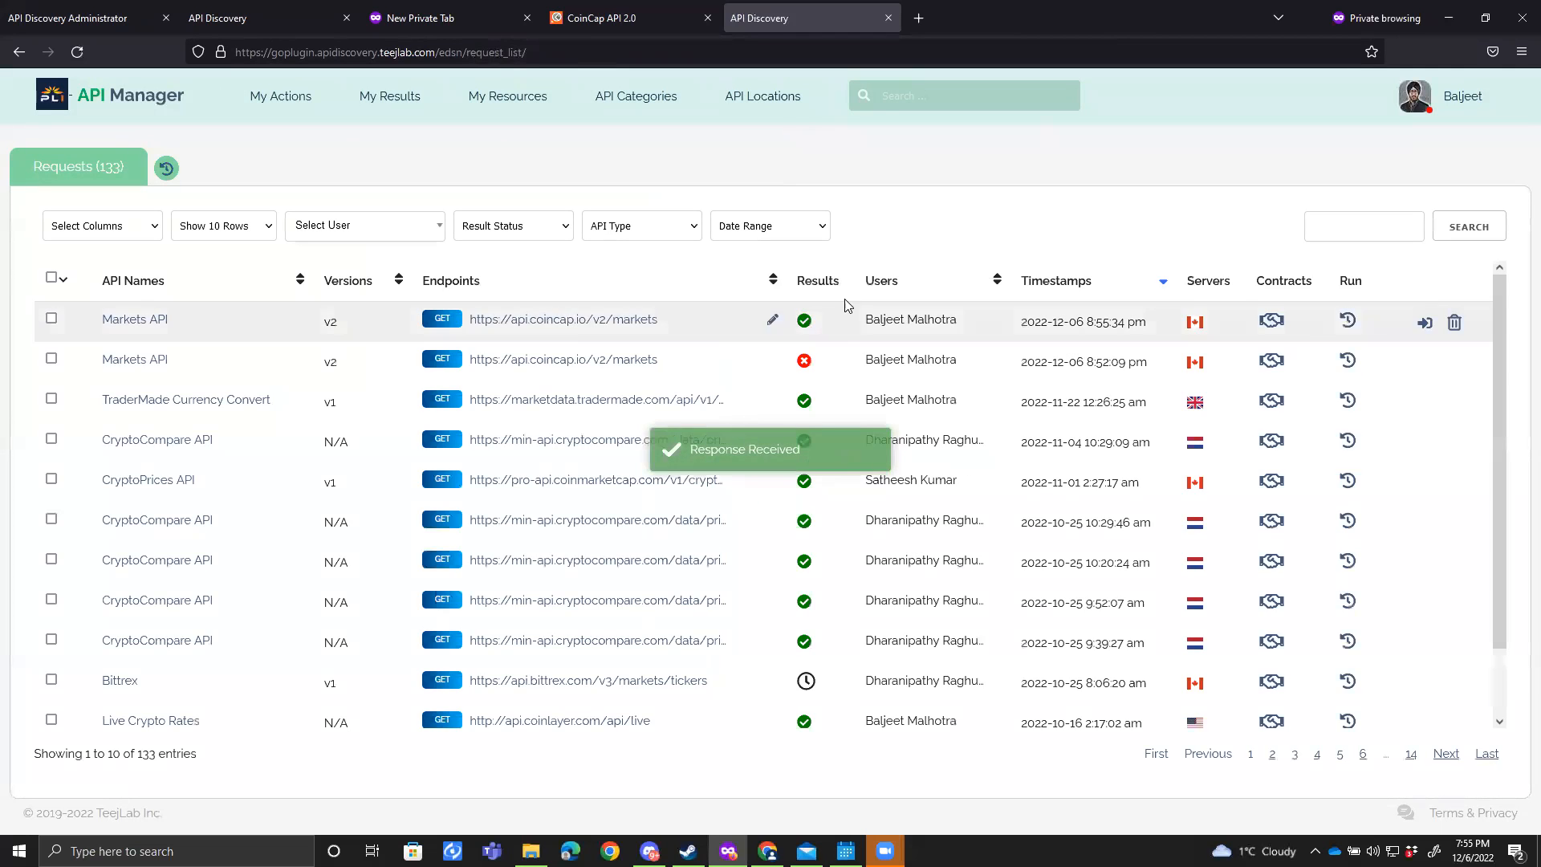
{"action": "left_click", "coordinate": [804, 320]}
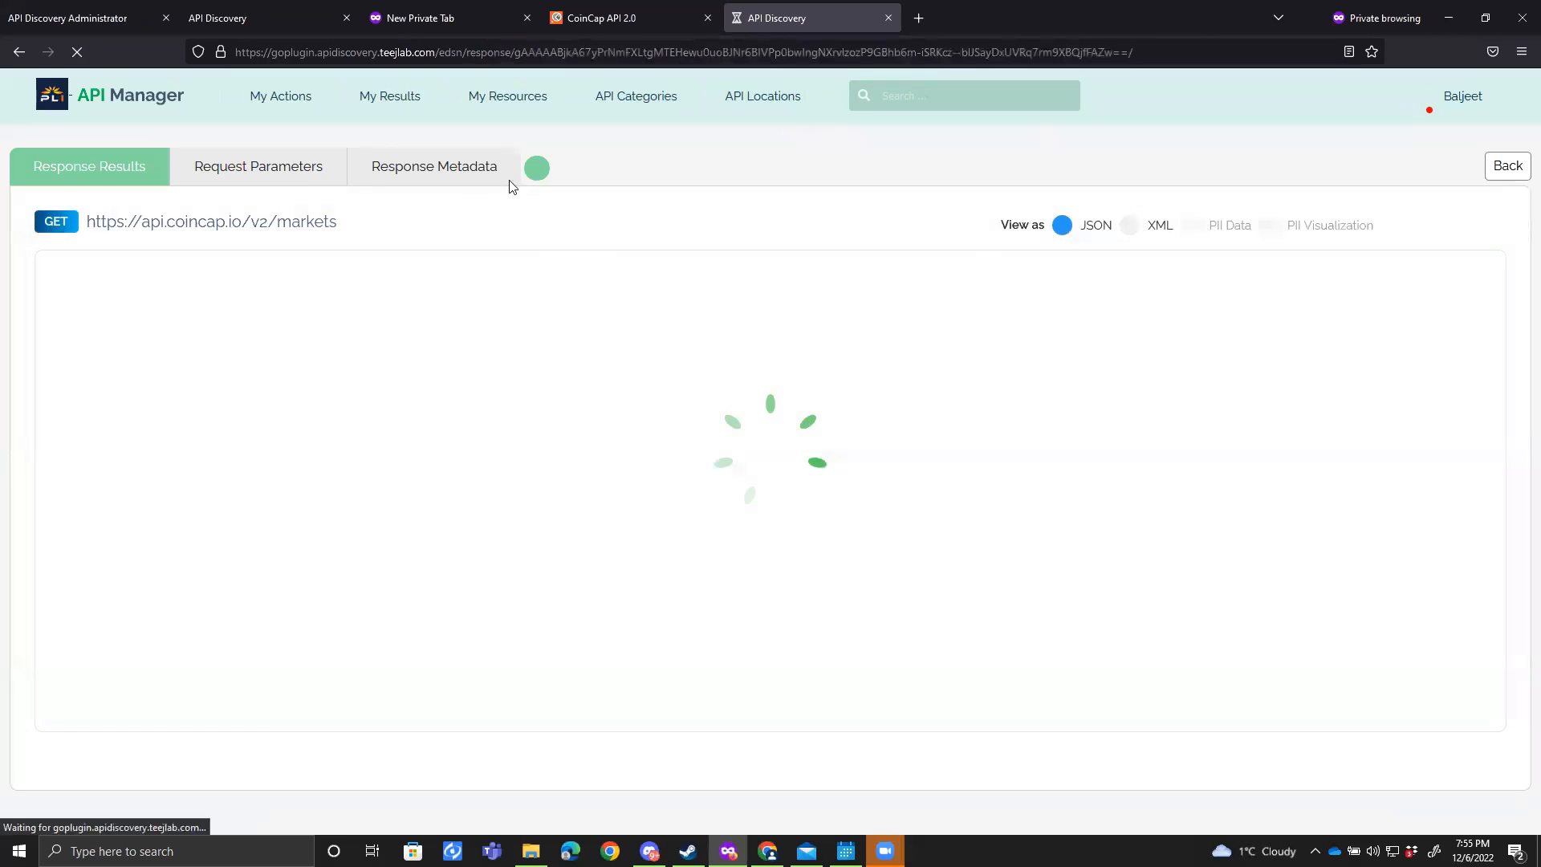
Step: Examine the new response's sent request parameters and read through its JSON market data
{"action": "left_click", "coordinate": [305, 170]}
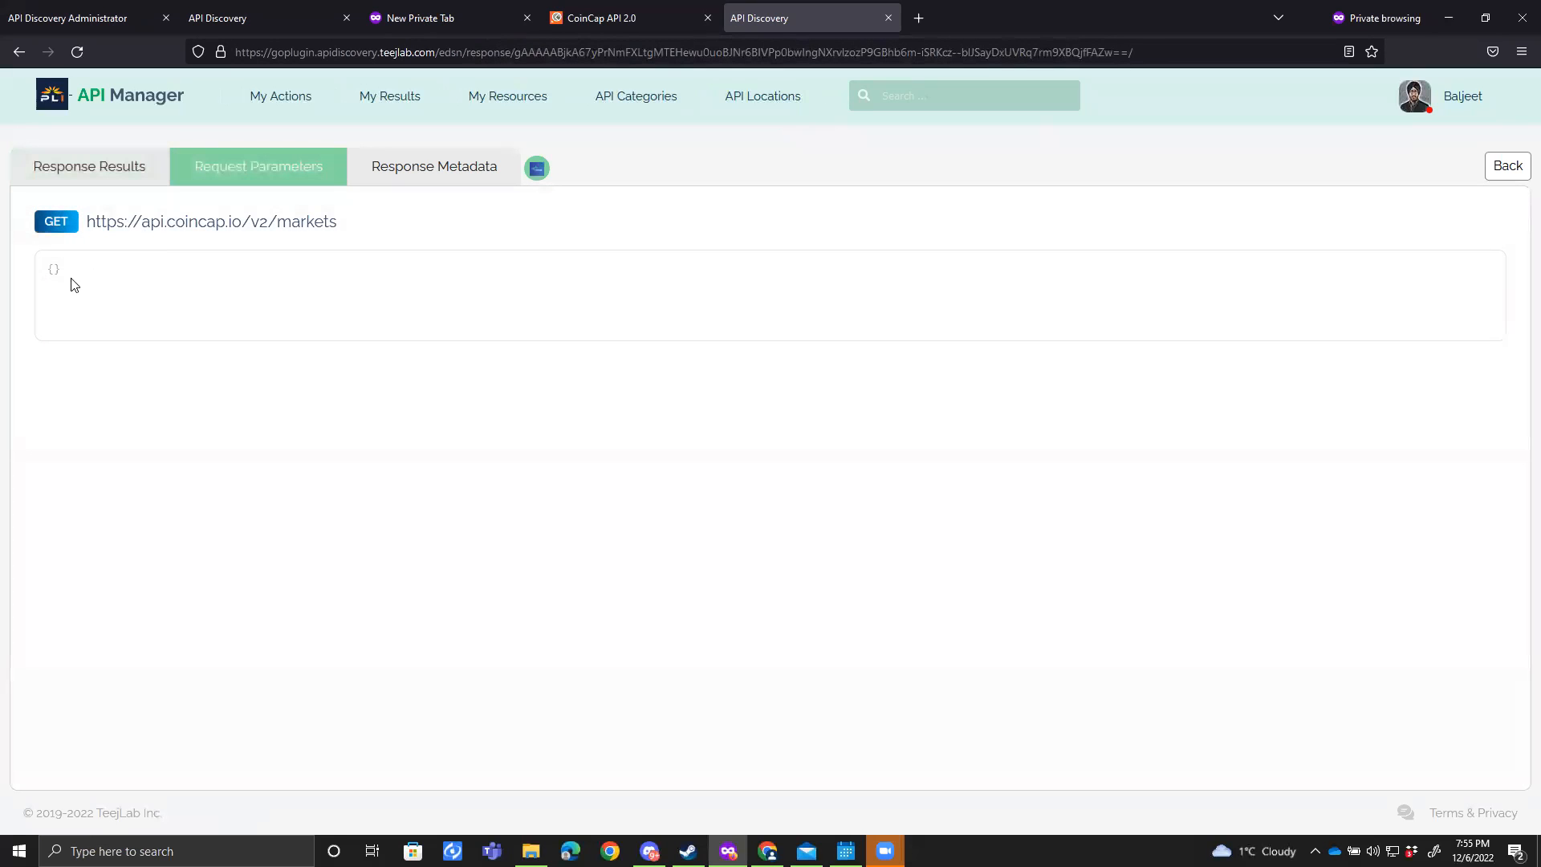
{"action": "left_click", "coordinate": [104, 174]}
{"action": "scroll", "coordinate": [351, 596], "scroll_direction": "down", "scroll_amount": 15}
{"action": "scroll", "coordinate": [352, 595], "scroll_direction": "down", "scroll_amount": 20}
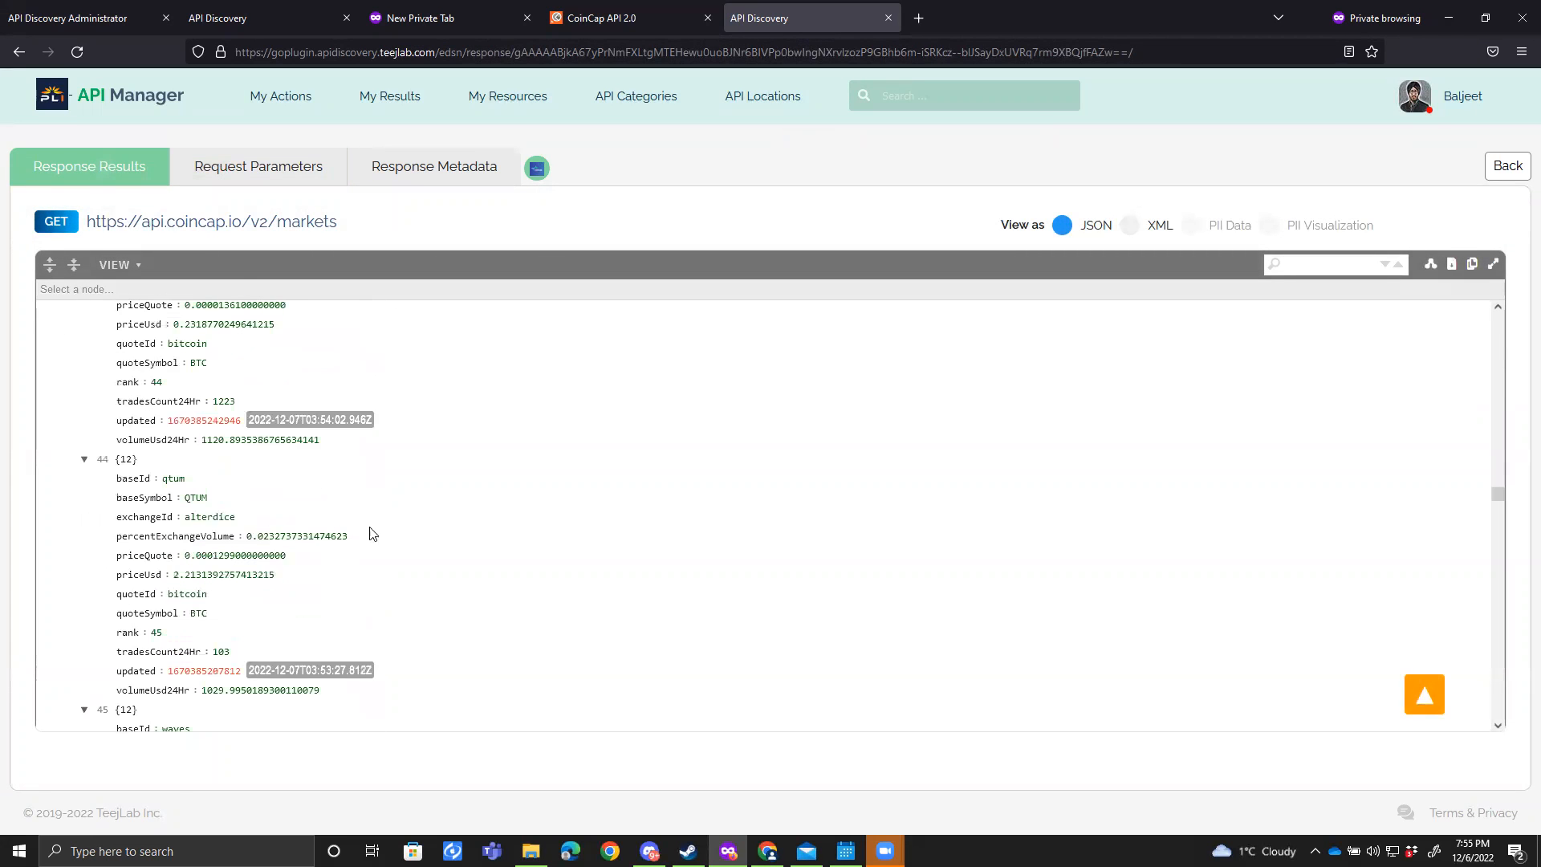
{"action": "scroll", "coordinate": [375, 482], "scroll_direction": "down", "scroll_amount": 10}
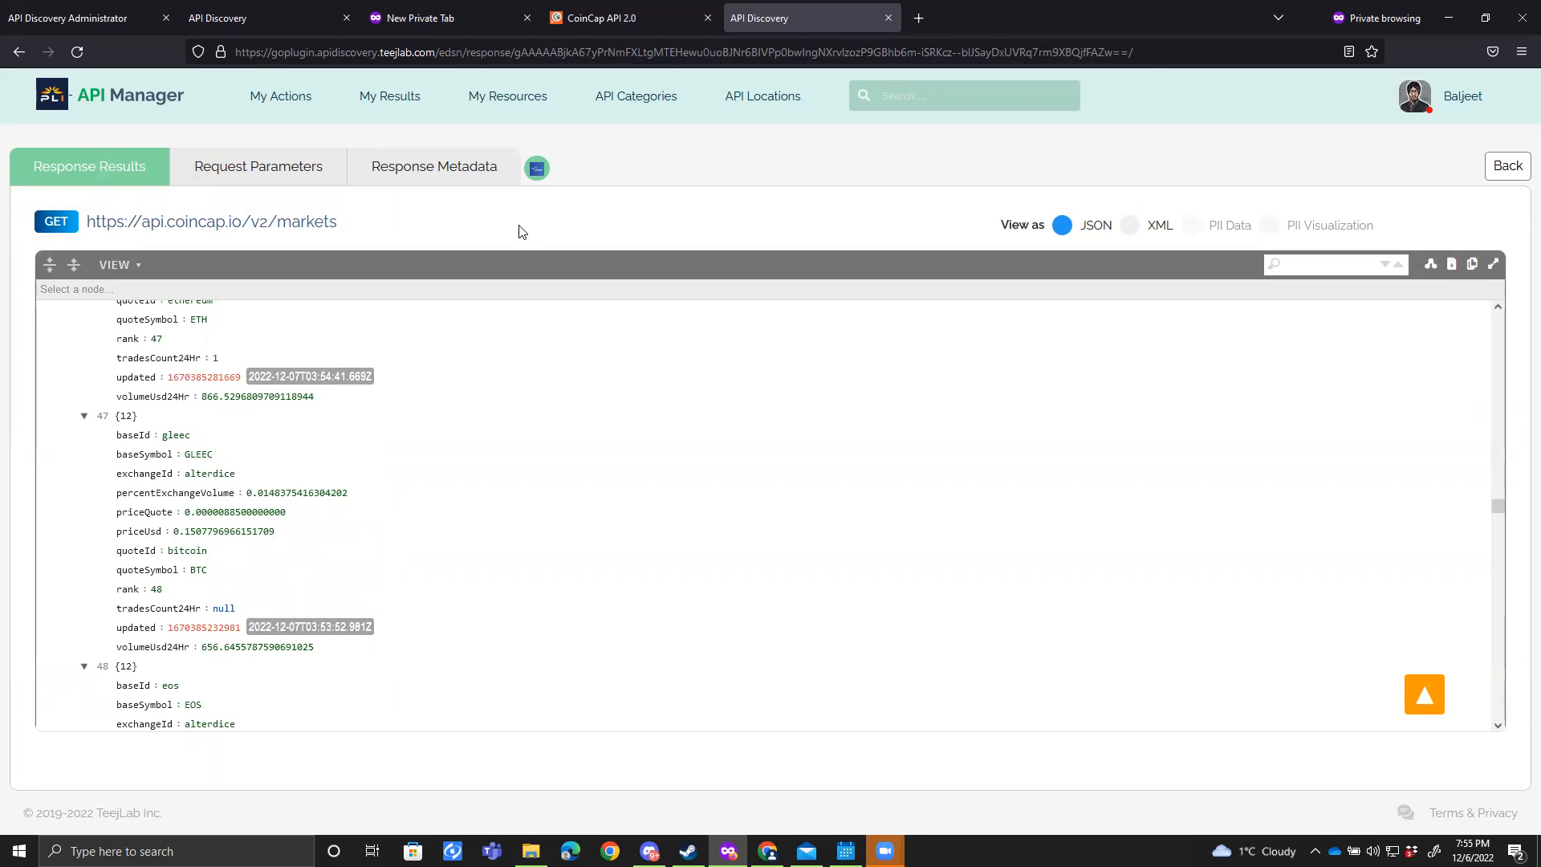
Step: Edit the markets endpoint's parameters so that baseSymbol is required, and save the update
{"action": "mouse_move", "coordinate": [530, 178]}
{"action": "left_click", "coordinate": [919, 172]}
{"action": "left_click", "coordinate": [625, 169]}
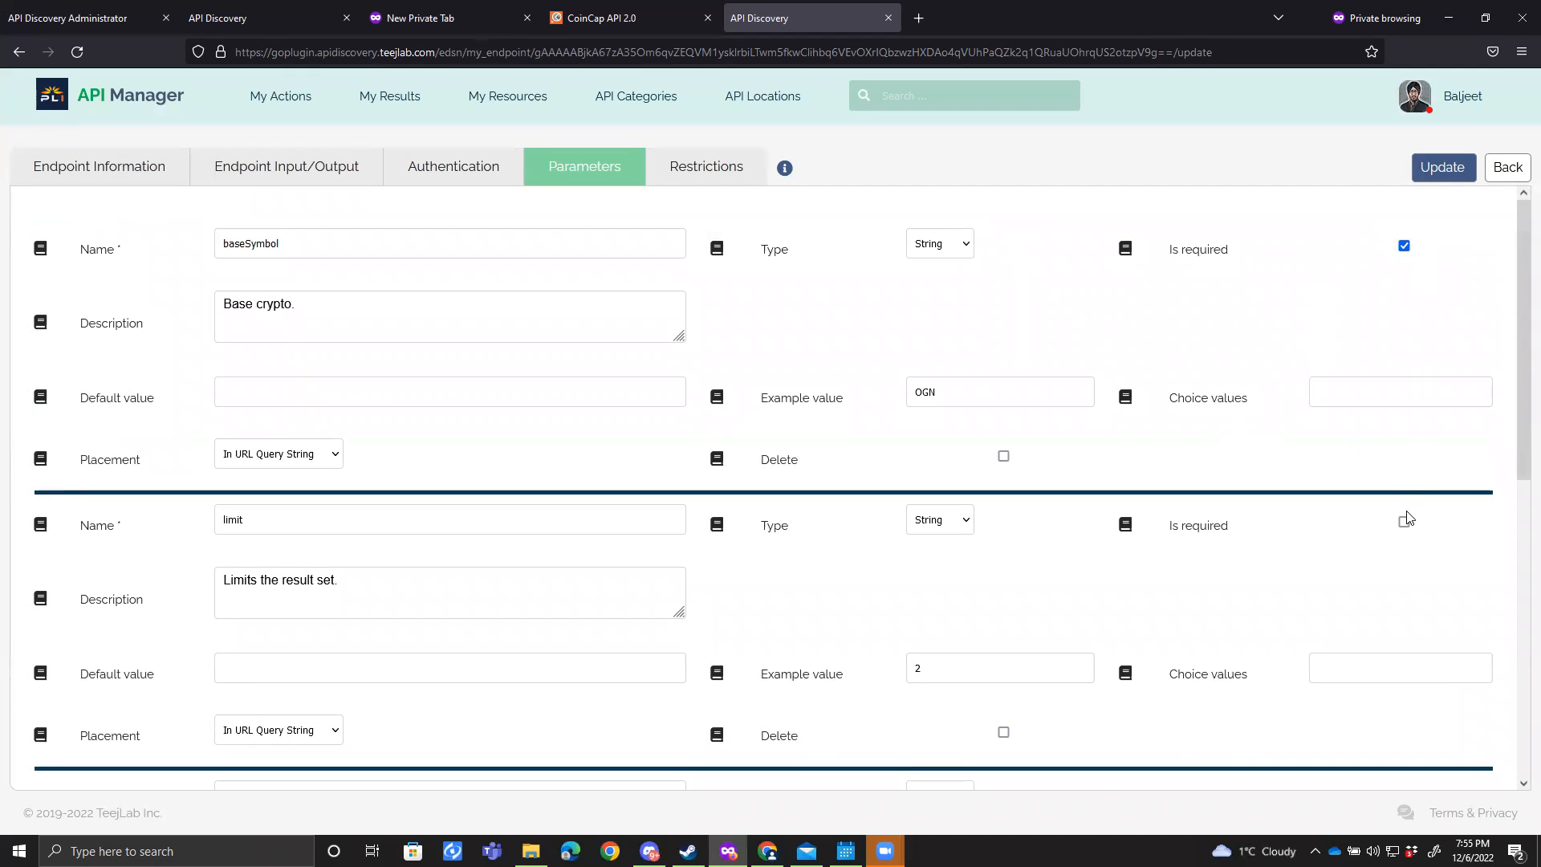
{"action": "scroll", "coordinate": [1413, 564], "scroll_direction": "down", "scroll_amount": 7}
{"action": "left_click", "coordinate": [1403, 485]}
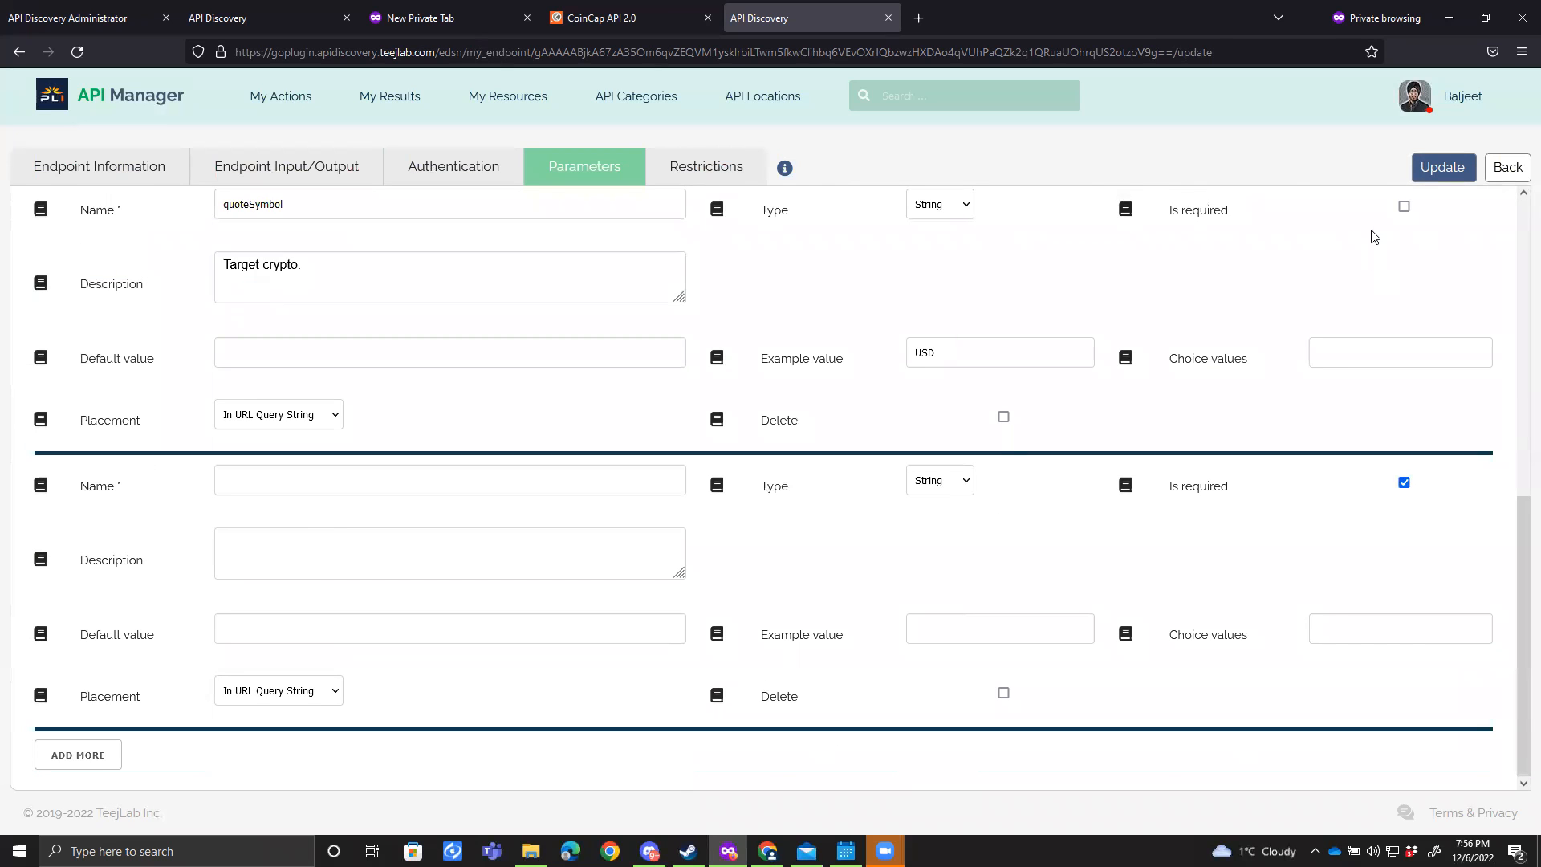
{"action": "left_click", "coordinate": [1437, 169]}
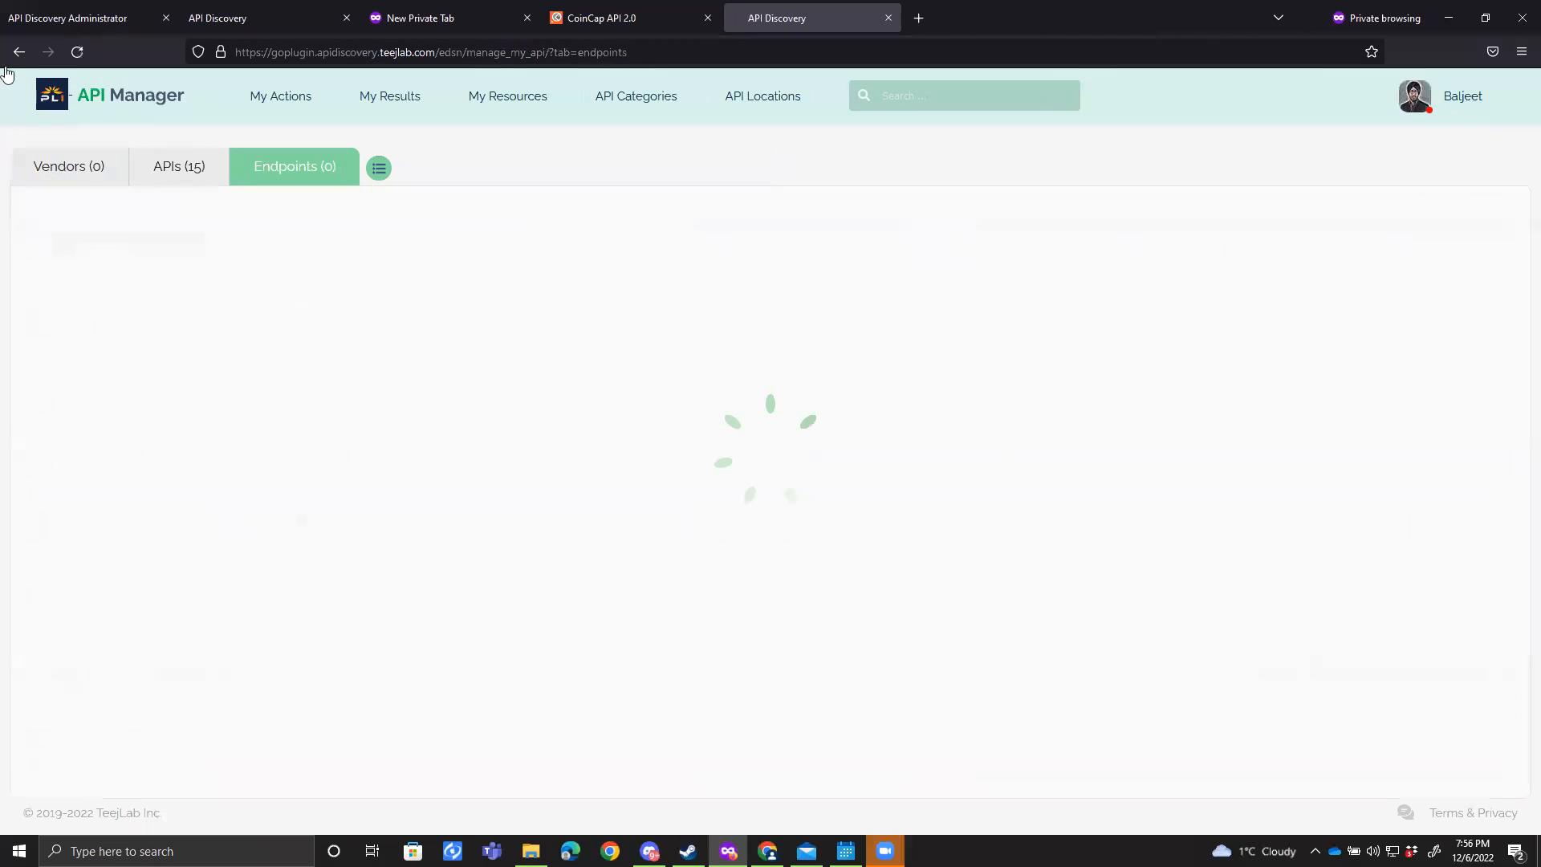
Step: Check the required parameters on the markets endpoint's request page, and return to the endpoints list
{"action": "left_click", "coordinate": [190, 330]}
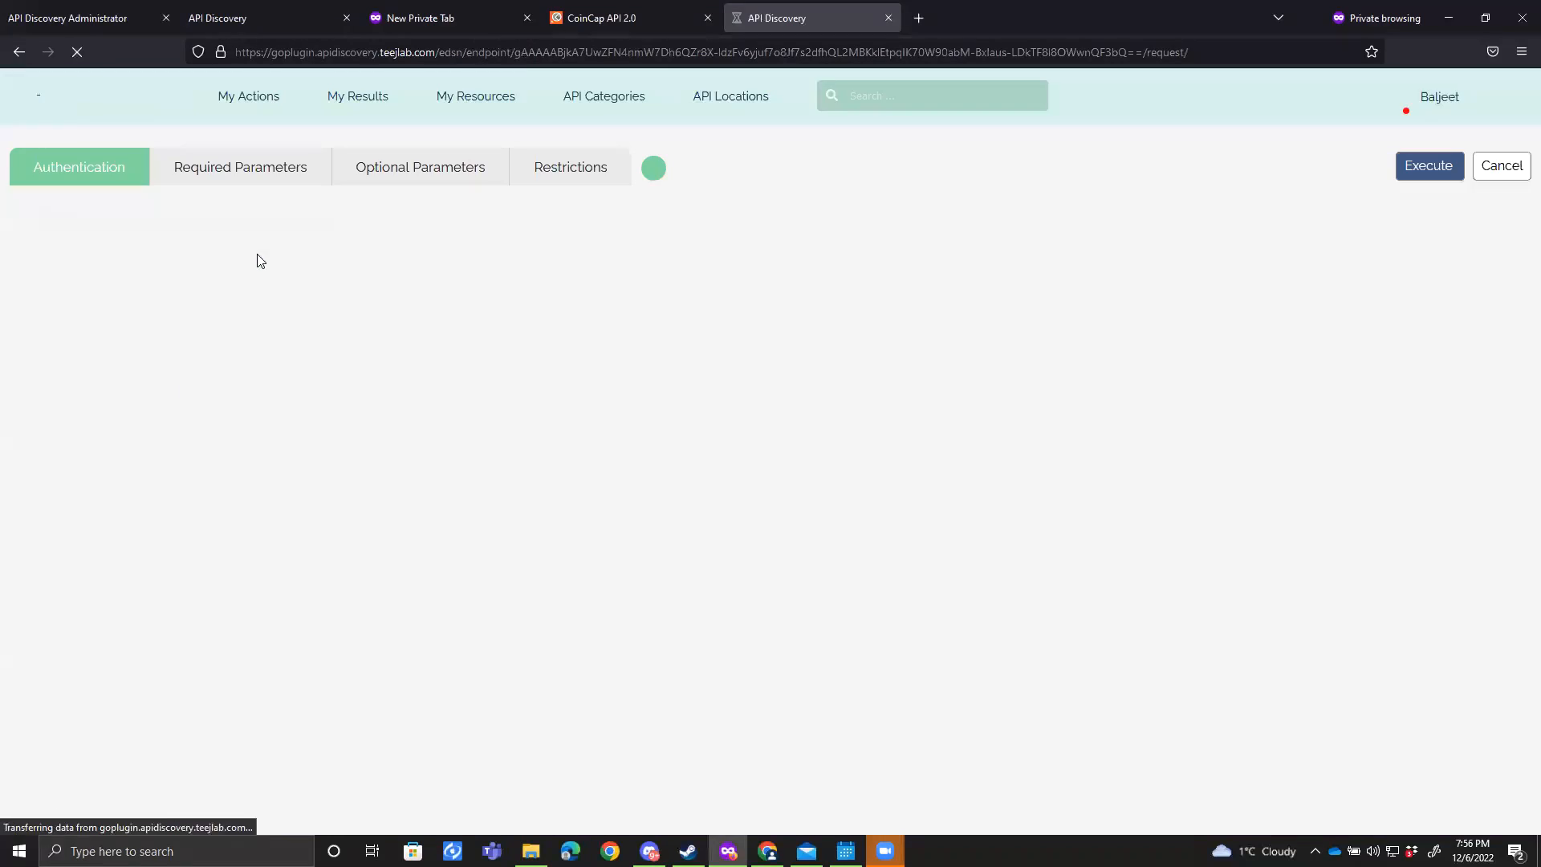
{"action": "left_click", "coordinate": [278, 172]}
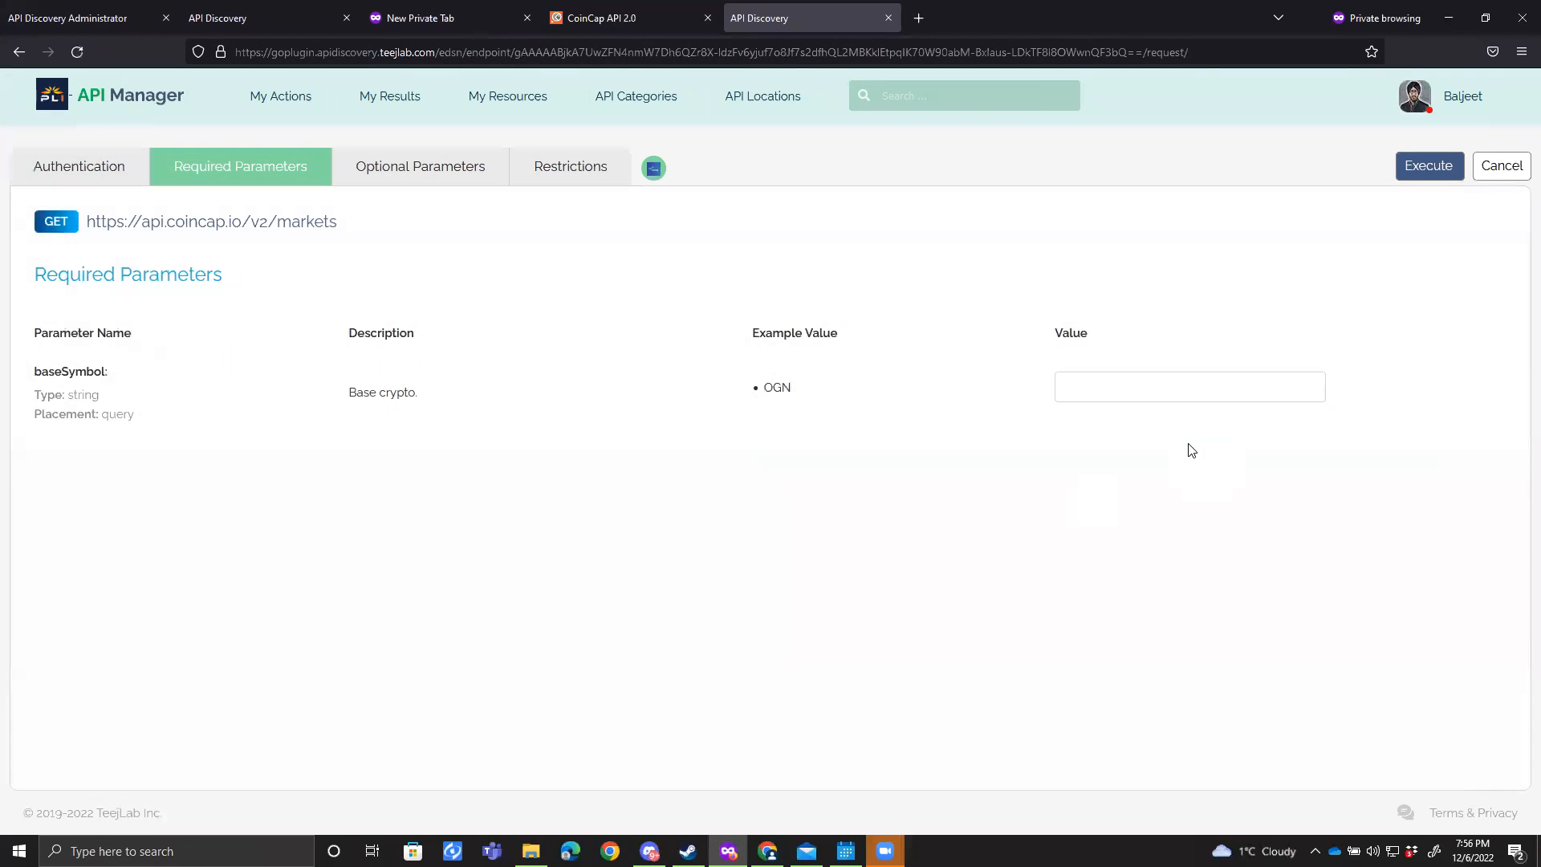
{"action": "right_click", "coordinate": [879, 226]}
{"action": "left_click", "coordinate": [886, 234]}
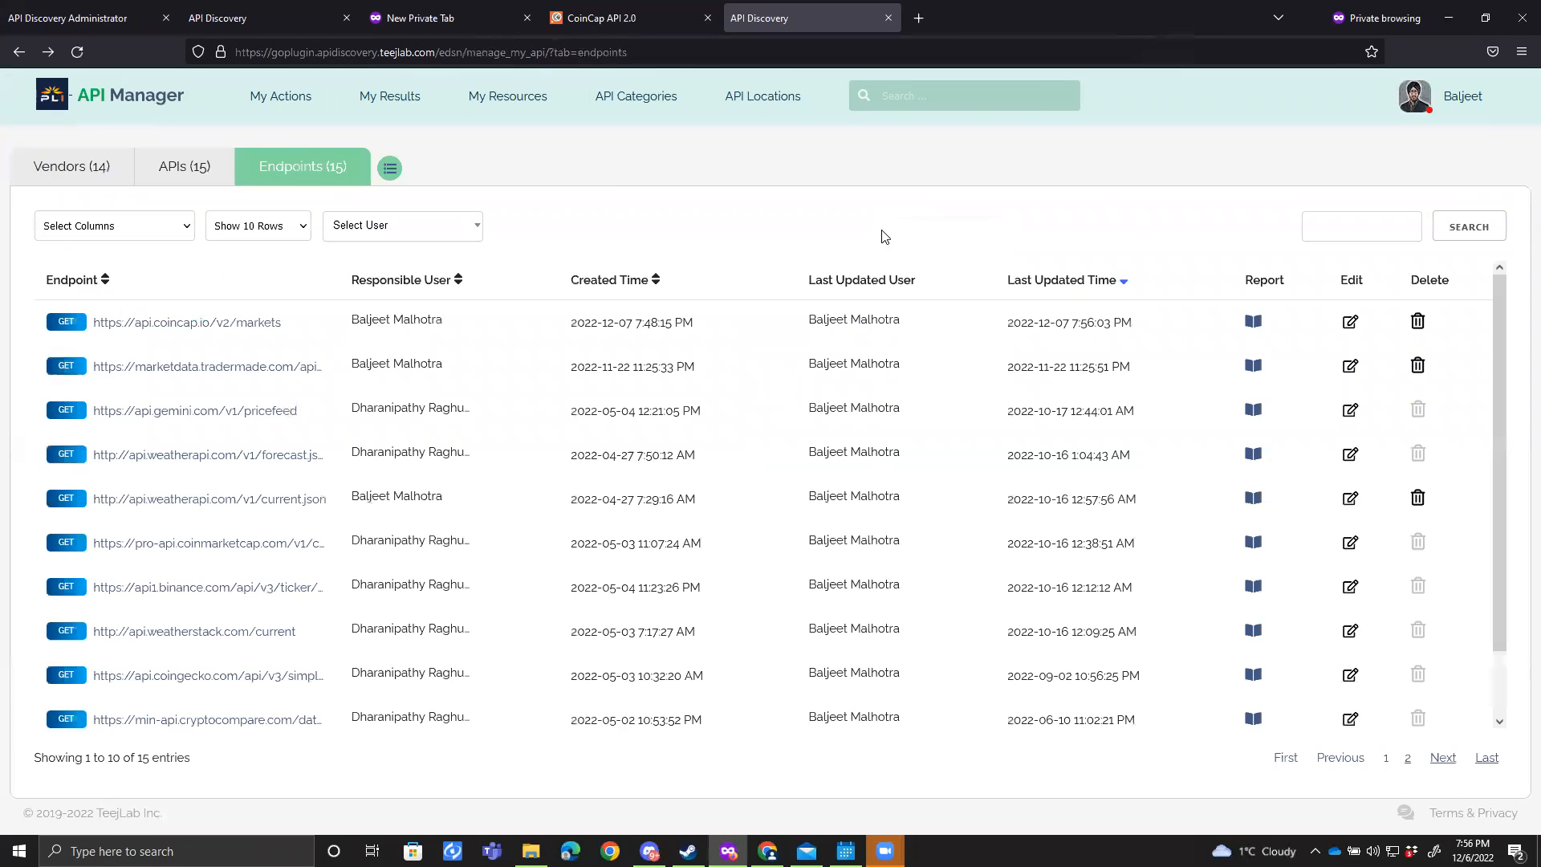
Step: Edit the markets endpoint again to make the quoteSymbol parameter required, and save the update
{"action": "left_click", "coordinate": [1350, 322]}
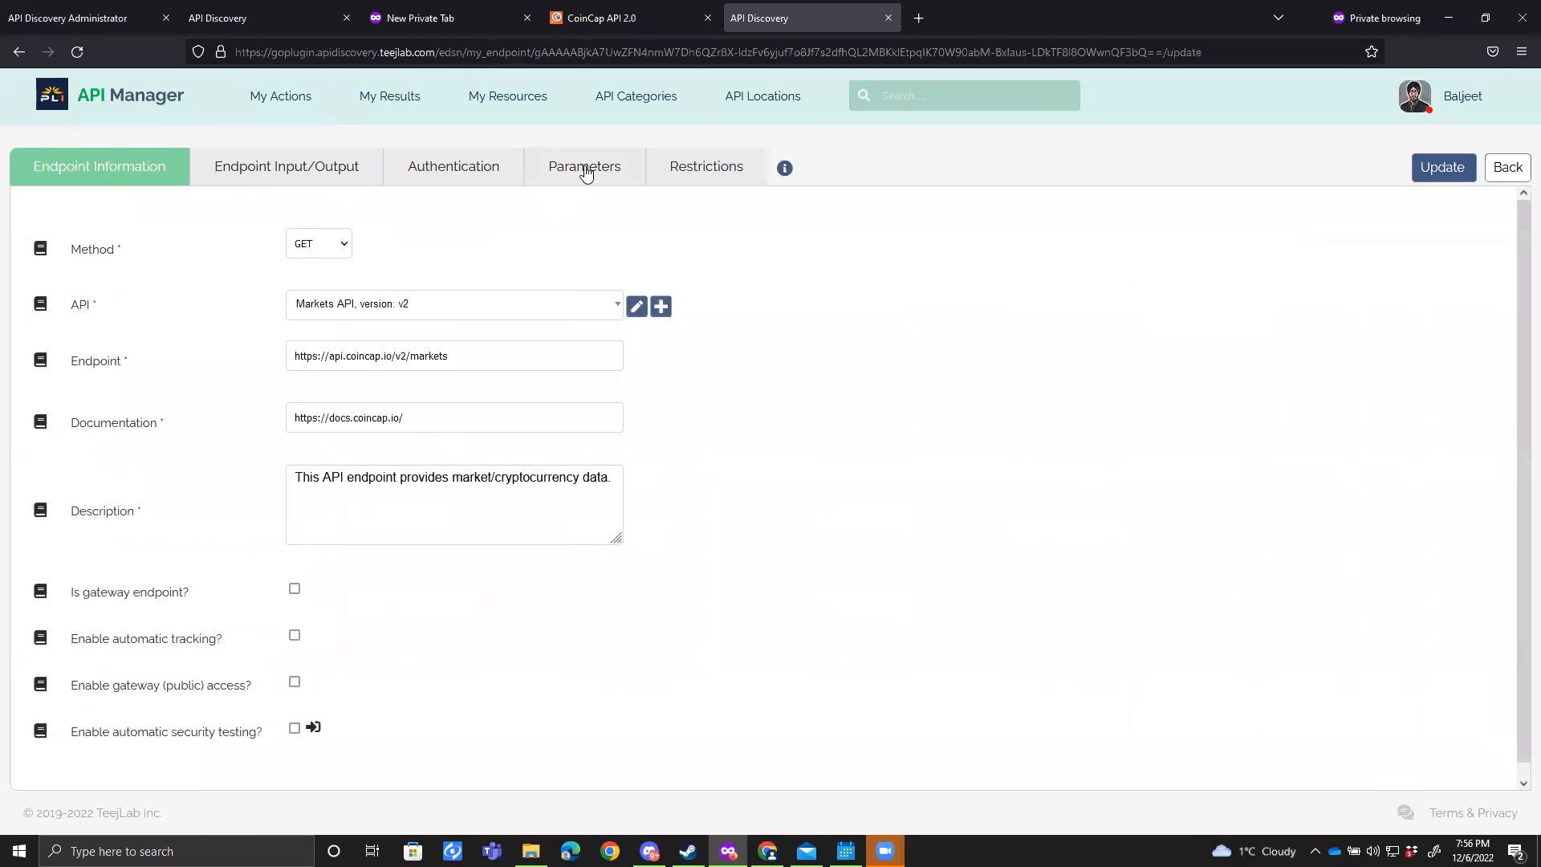
{"action": "left_click", "coordinate": [582, 167]}
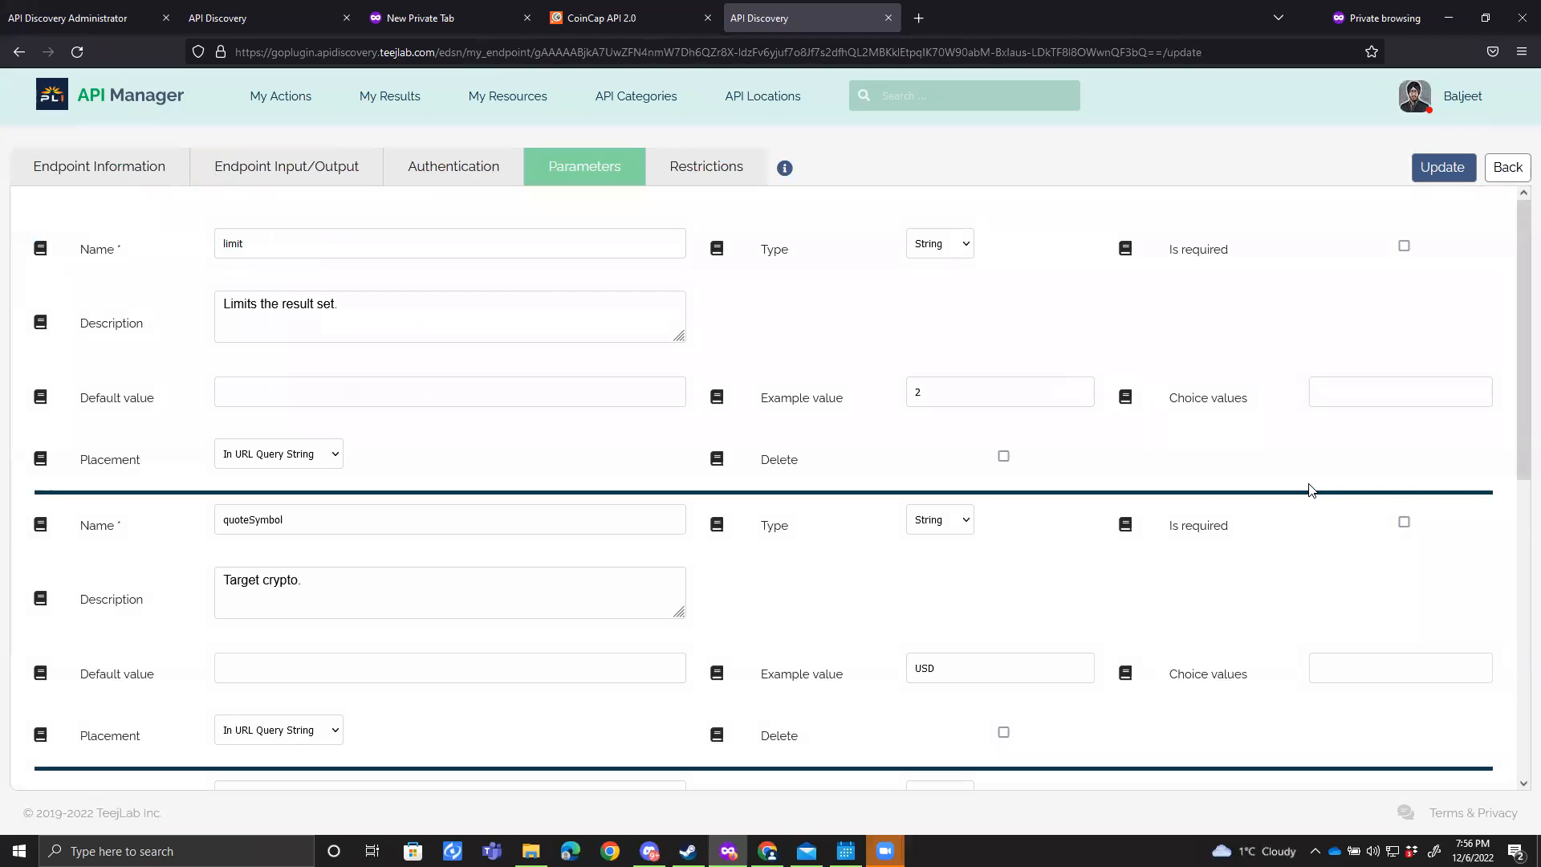
{"action": "scroll", "coordinate": [1302, 483], "scroll_direction": "down", "scroll_amount": 7}
{"action": "scroll", "coordinate": [1300, 481], "scroll_direction": "up", "scroll_amount": 3}
{"action": "scroll", "coordinate": [1298, 480], "scroll_direction": "down", "scroll_amount": 3}
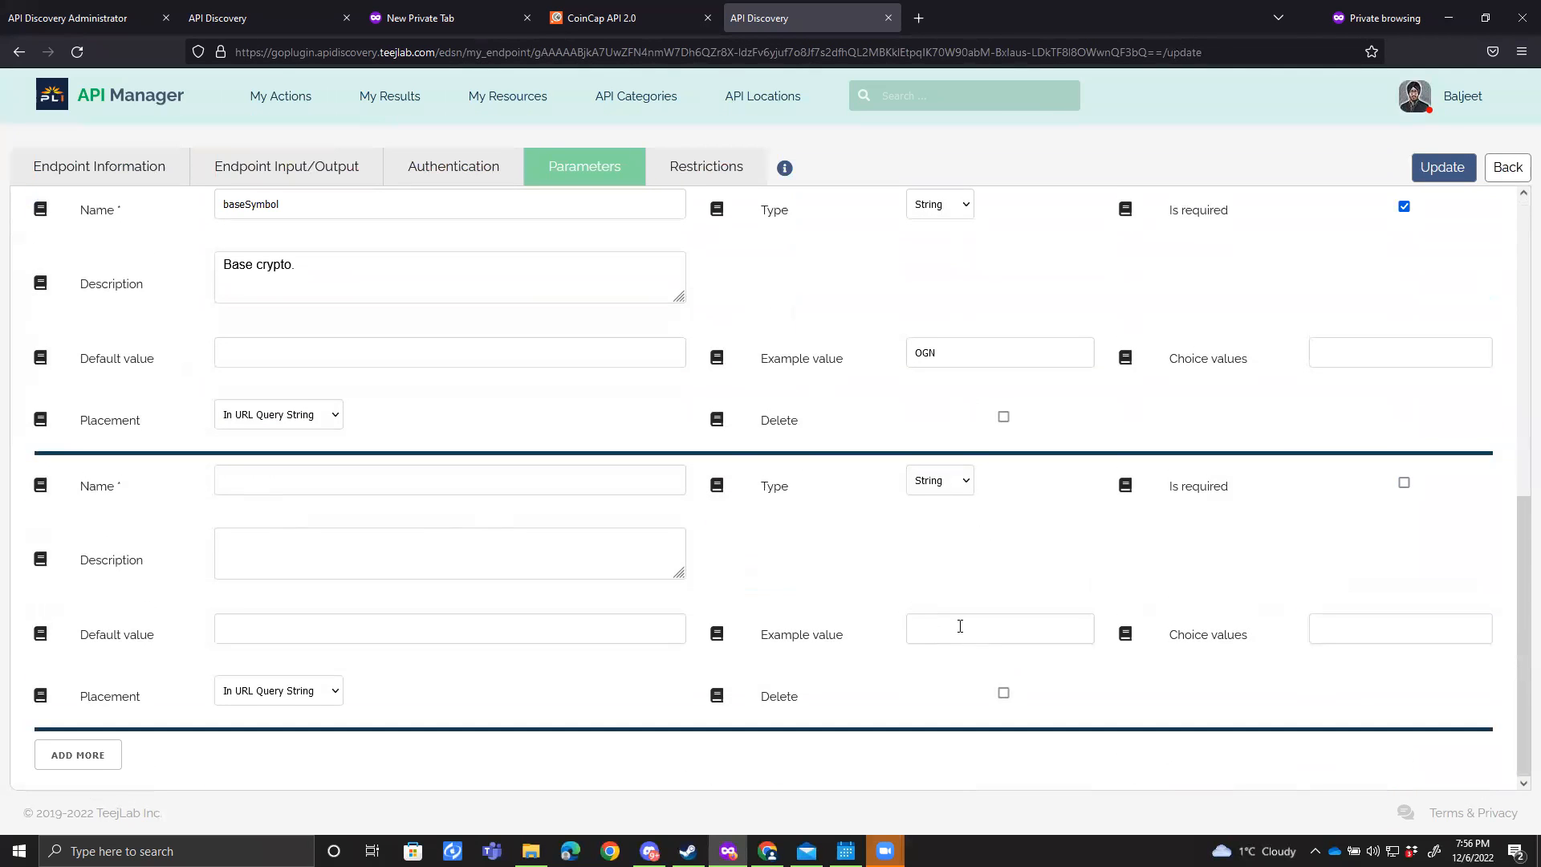
{"action": "scroll", "coordinate": [1145, 642], "scroll_direction": "up", "scroll_amount": 7}
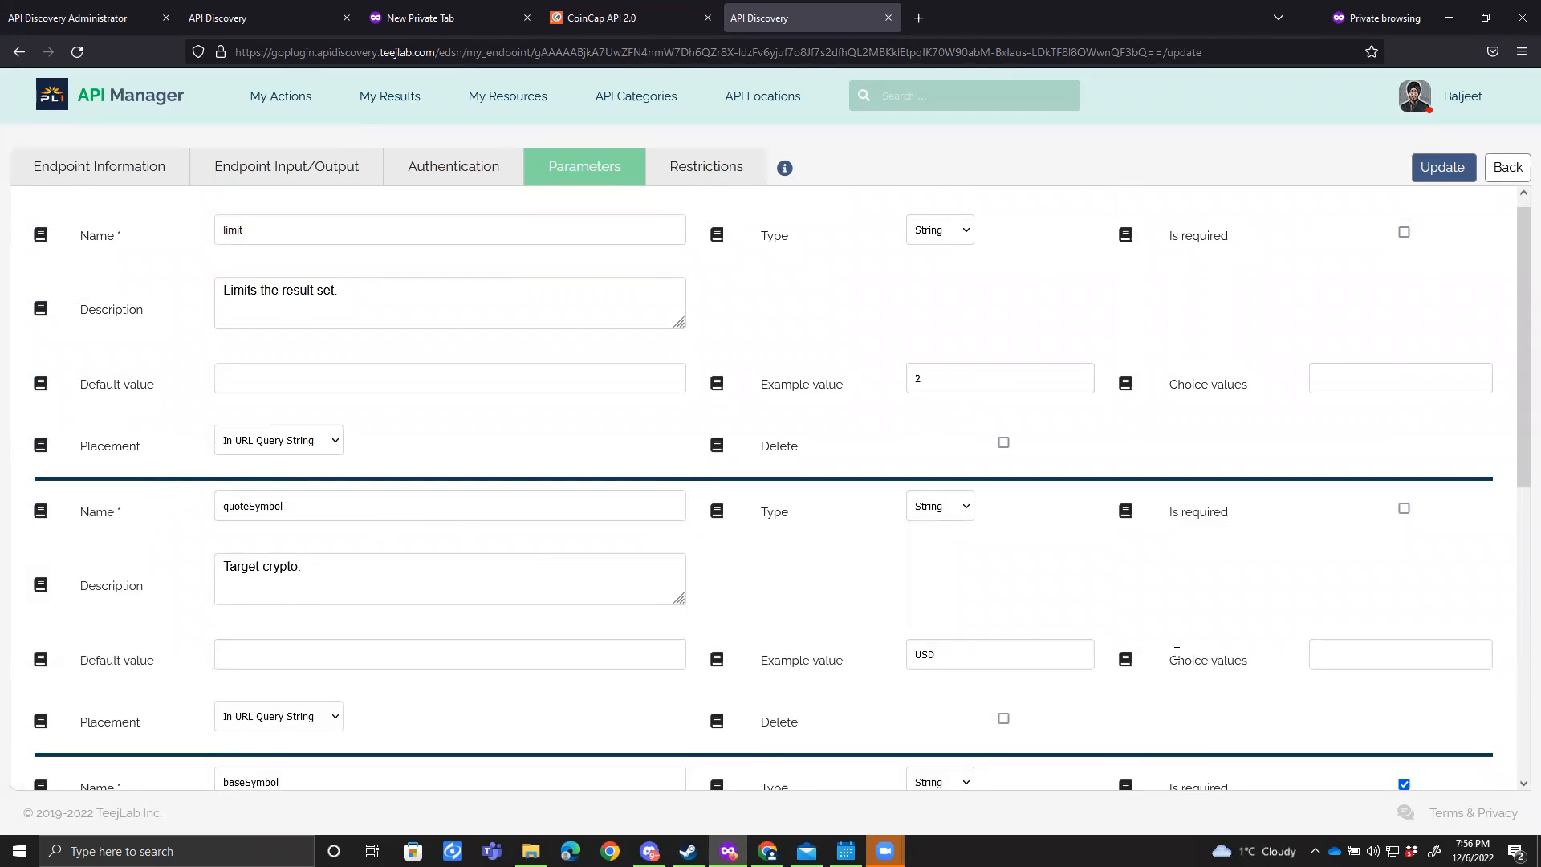
{"action": "left_click", "coordinate": [1405, 510]}
{"action": "scroll", "coordinate": [354, 595], "scroll_direction": "down", "scroll_amount": 3}
{"action": "left_click_drag", "start_coordinate": [285, 647], "coordinate": [174, 616]}
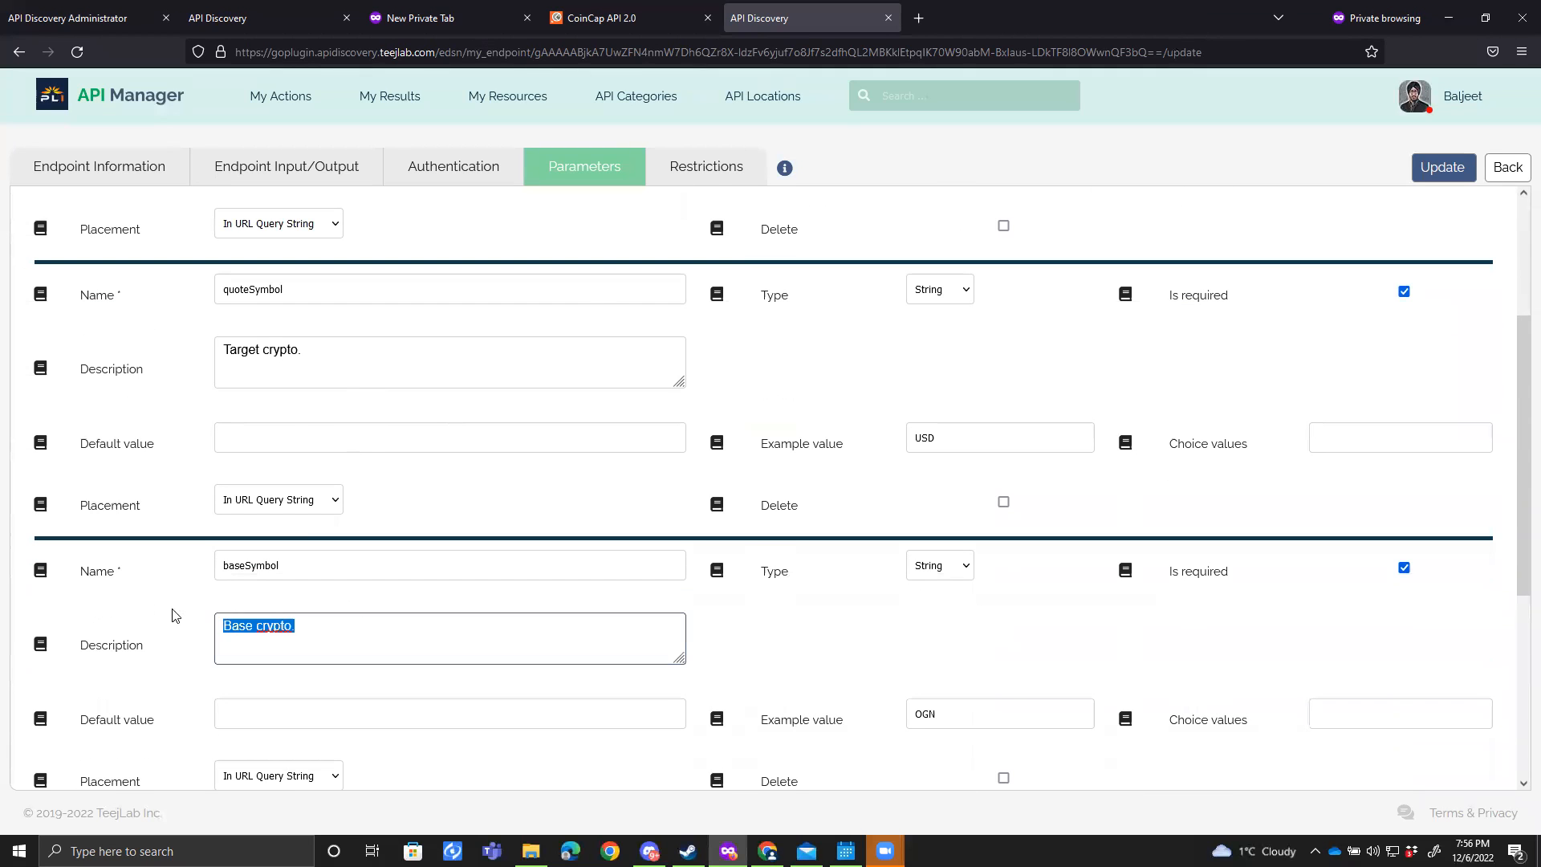
{"action": "triple_click", "coordinate": [317, 362]}
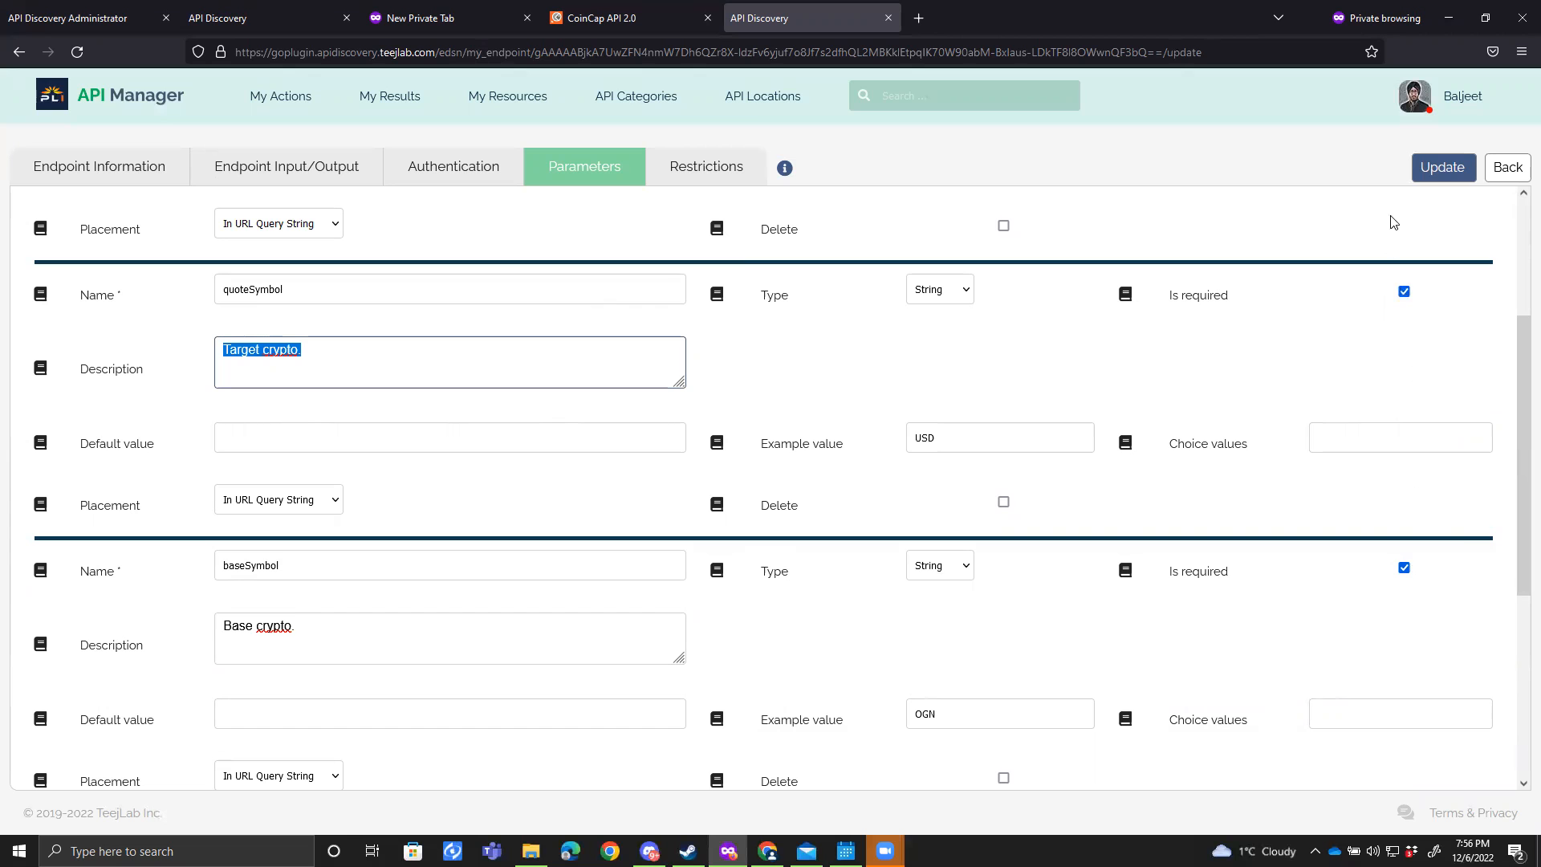
{"action": "left_click", "coordinate": [1442, 169]}
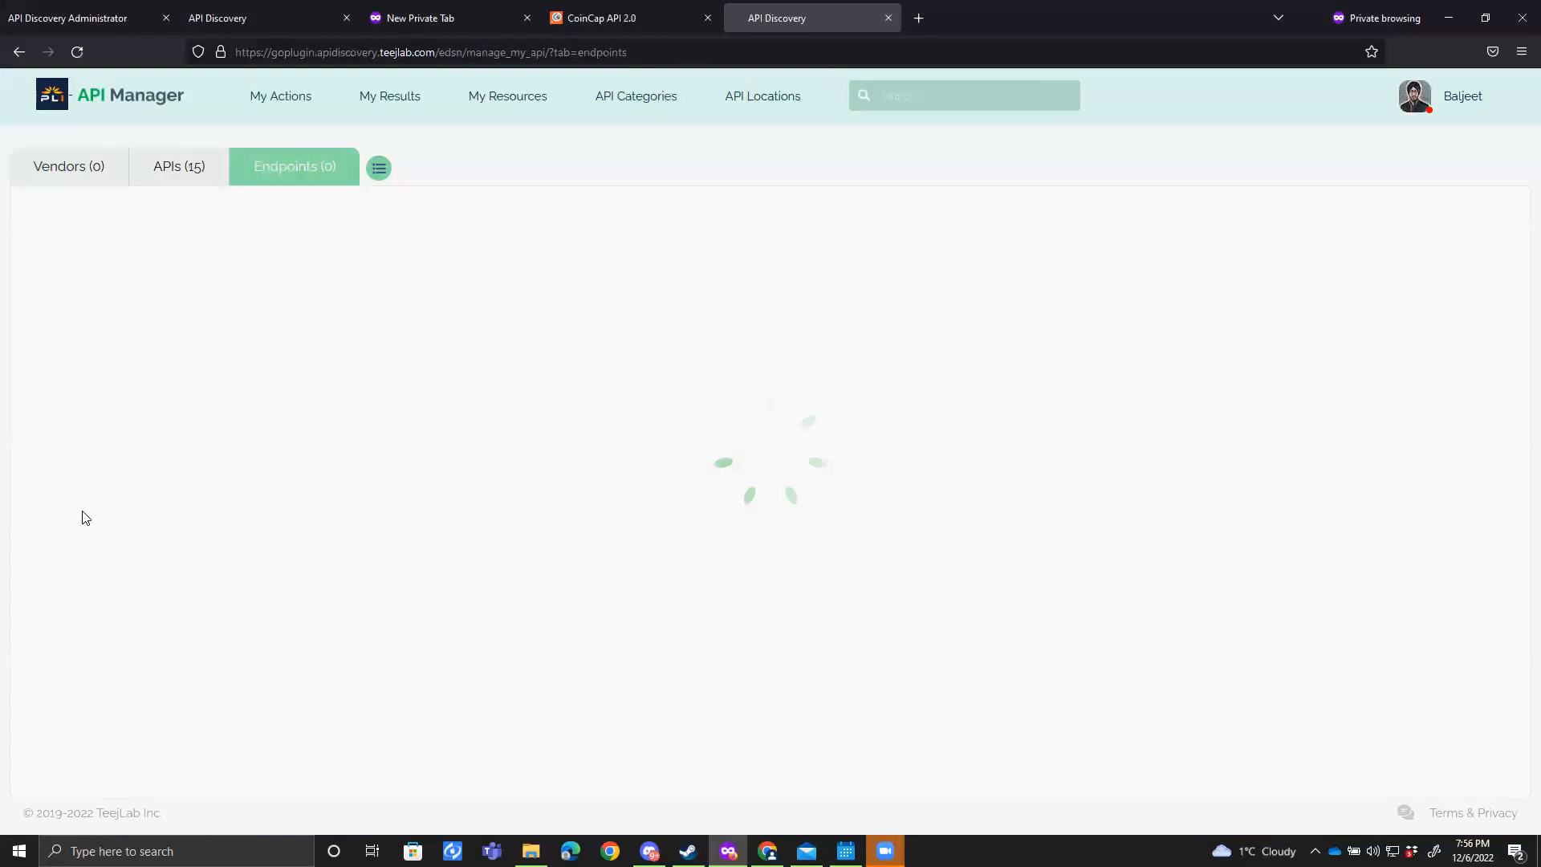
Step: Execute the markets endpoint's request with baseSymbol OGN and quoteSymbol USD, and open the resulting response
{"action": "left_click", "coordinate": [154, 329]}
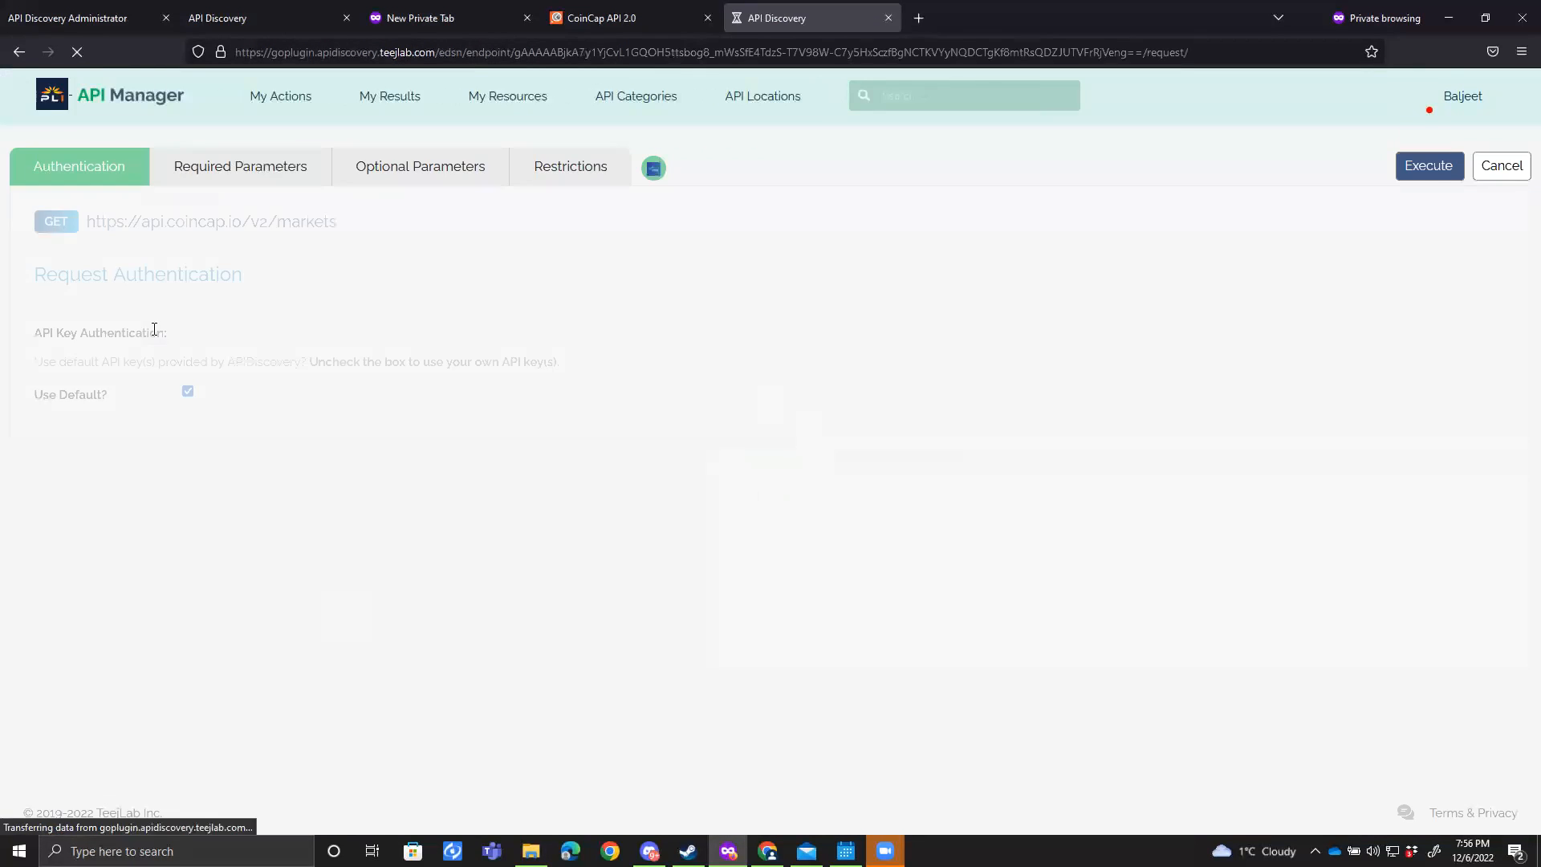
{"action": "left_click", "coordinate": [233, 175]}
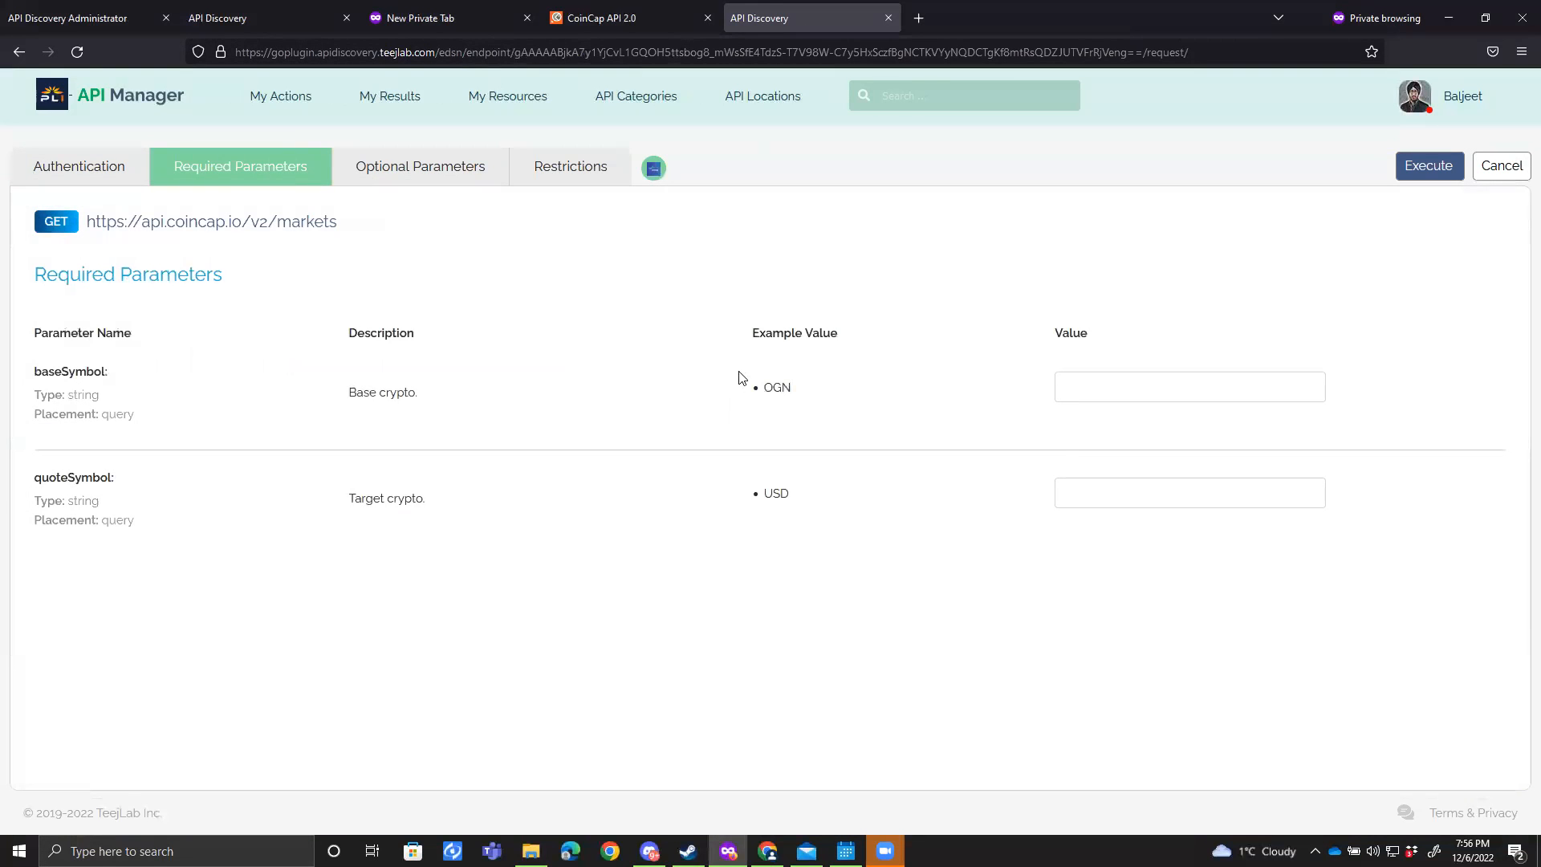
{"action": "left_click", "coordinate": [1126, 381]}
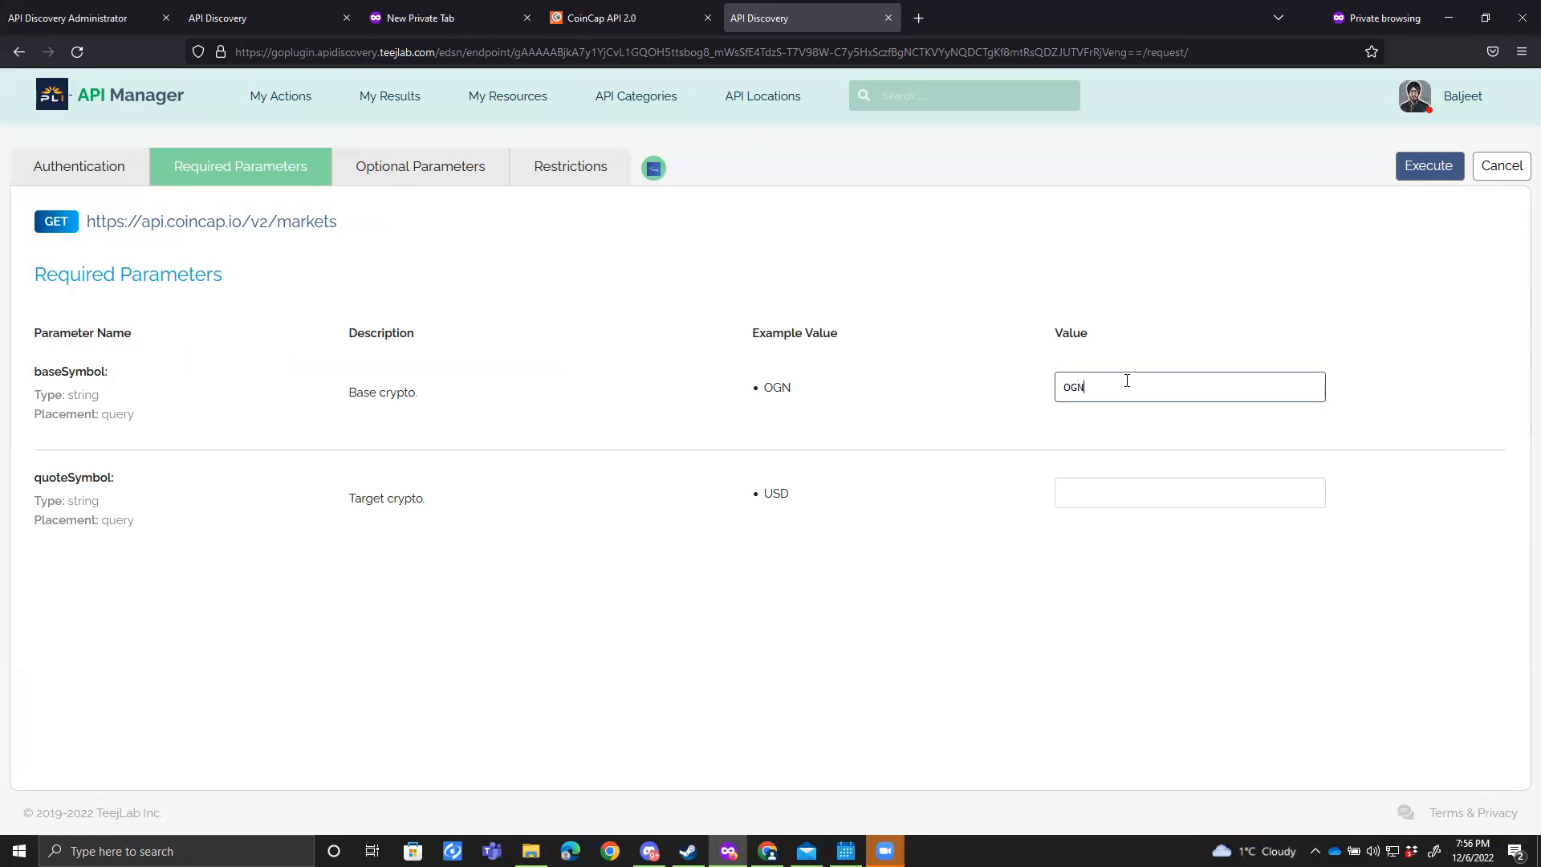
{"action": "left_click", "coordinate": [1081, 490]}
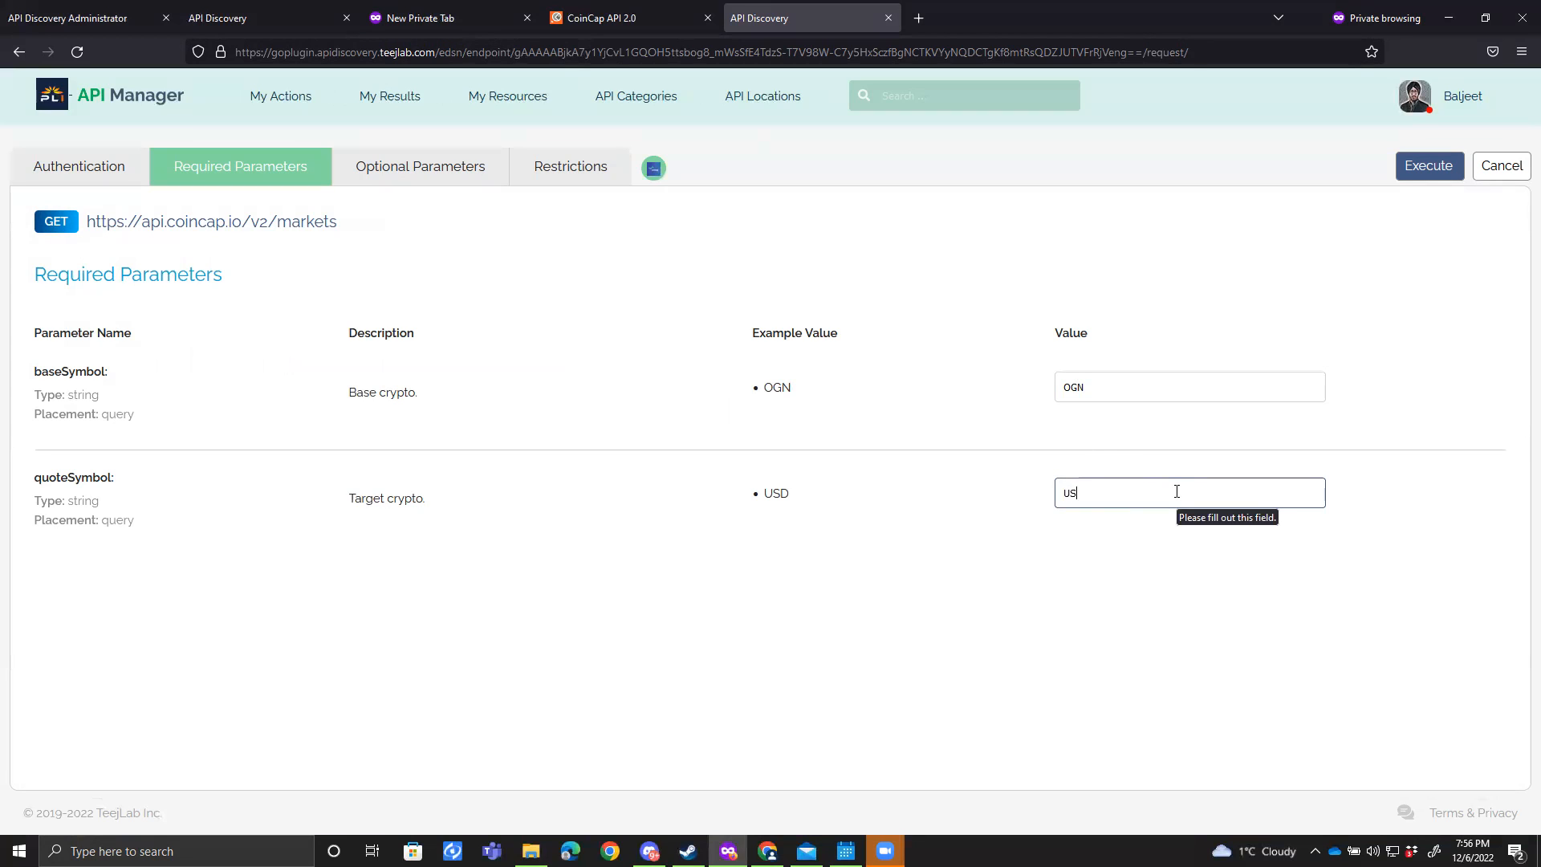
{"action": "type", "text": "USD"}
{"action": "left_click", "coordinate": [1440, 166]}
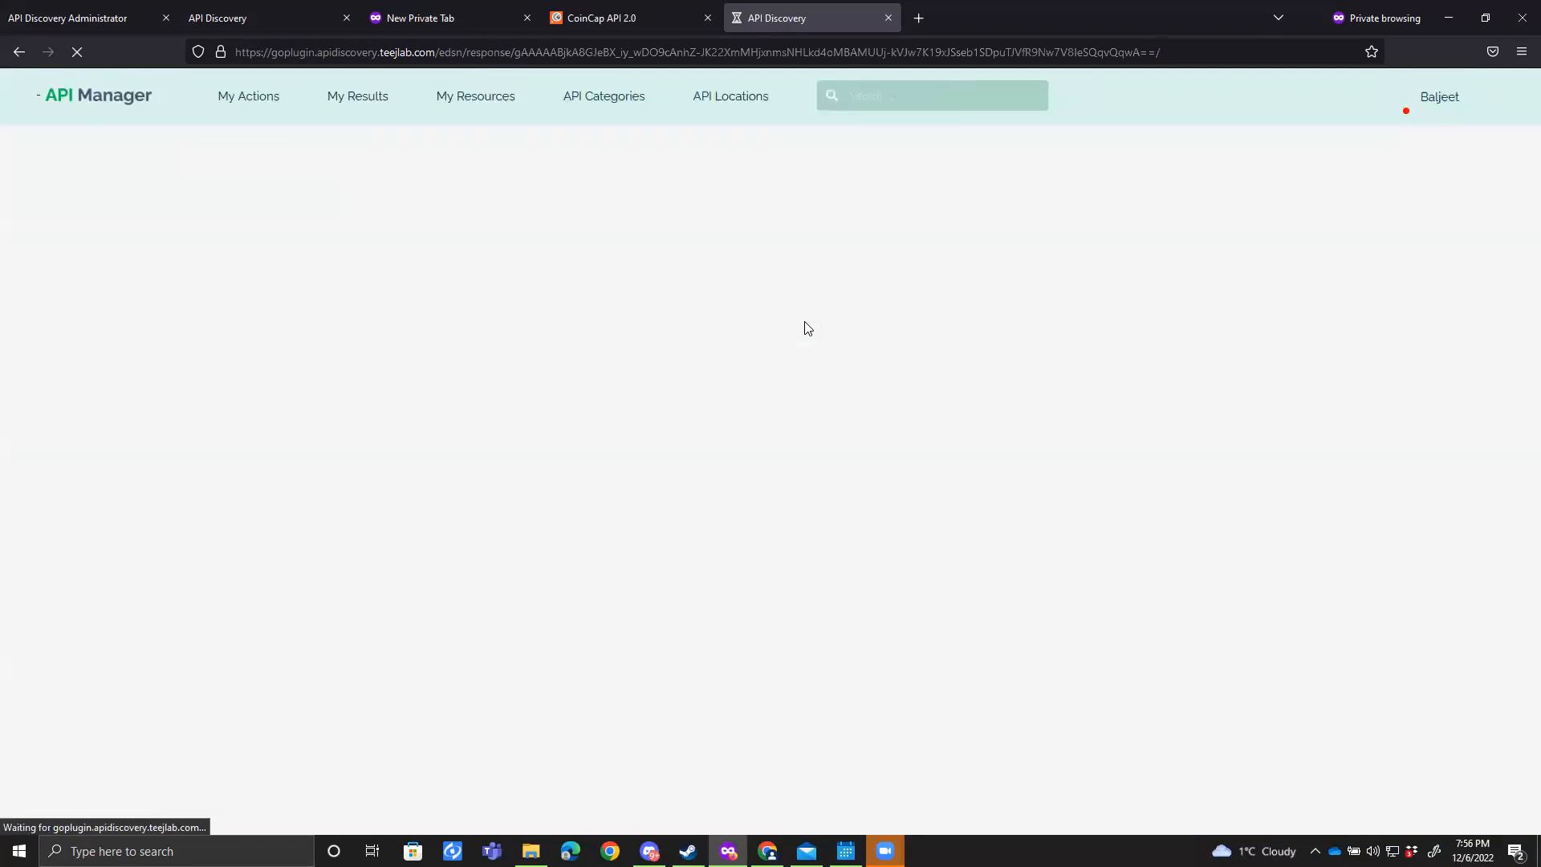
Step: Read through the OGN to USD response's JSON market data and examine its sent request parameters
{"action": "scroll", "coordinate": [186, 638], "scroll_direction": "down", "scroll_amount": 2}
{"action": "scroll", "coordinate": [187, 638], "scroll_direction": "up", "scroll_amount": 8}
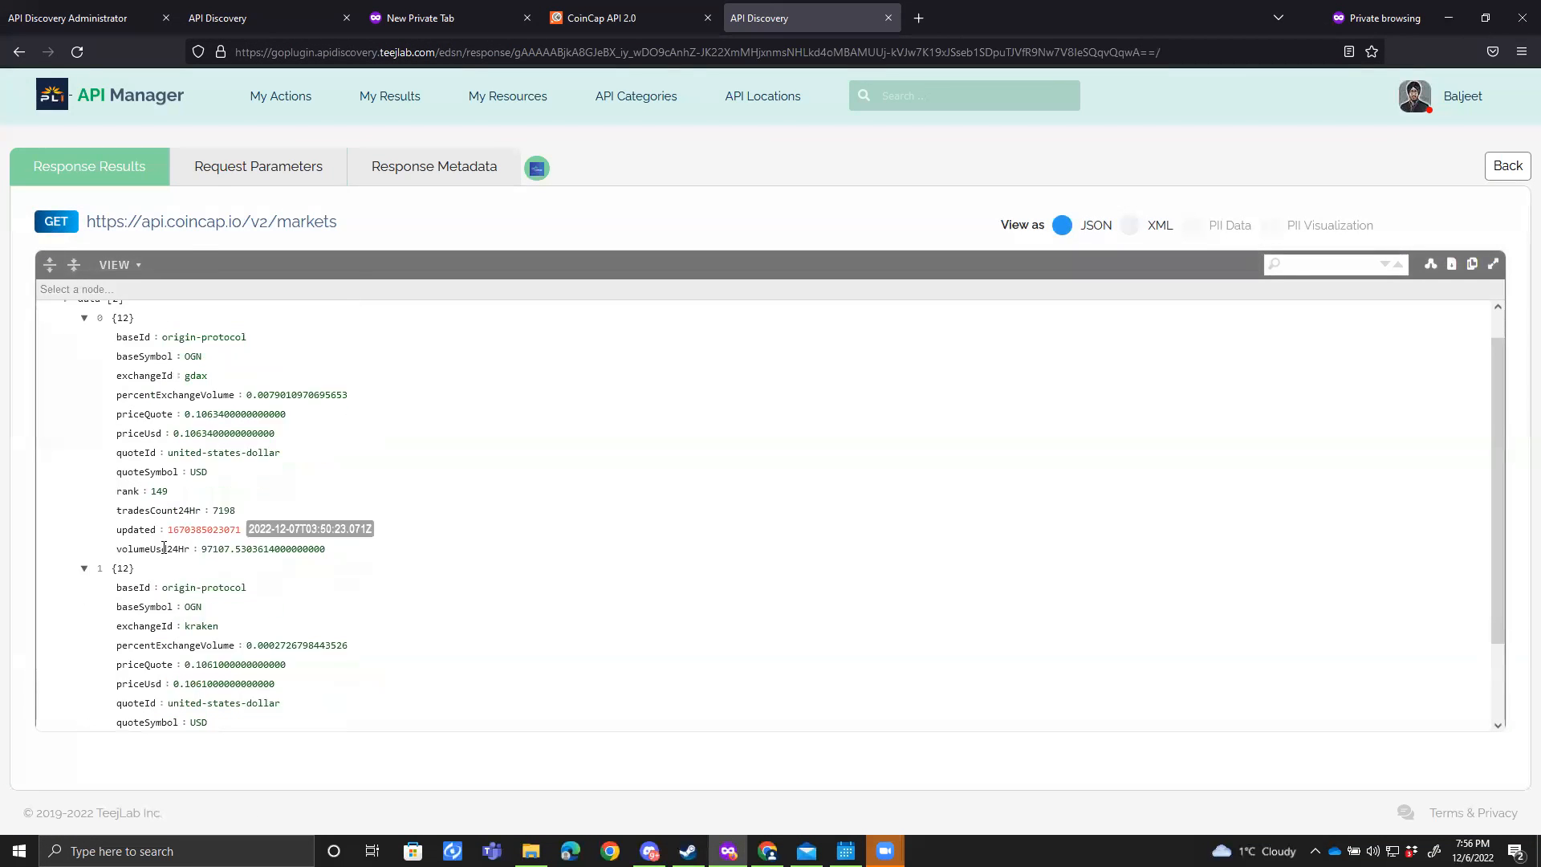
{"action": "left_click", "coordinate": [210, 167]}
{"action": "left_click_drag", "start_coordinate": [107, 354], "coordinate": [59, 259]}
{"action": "left_click", "coordinate": [124, 354]}
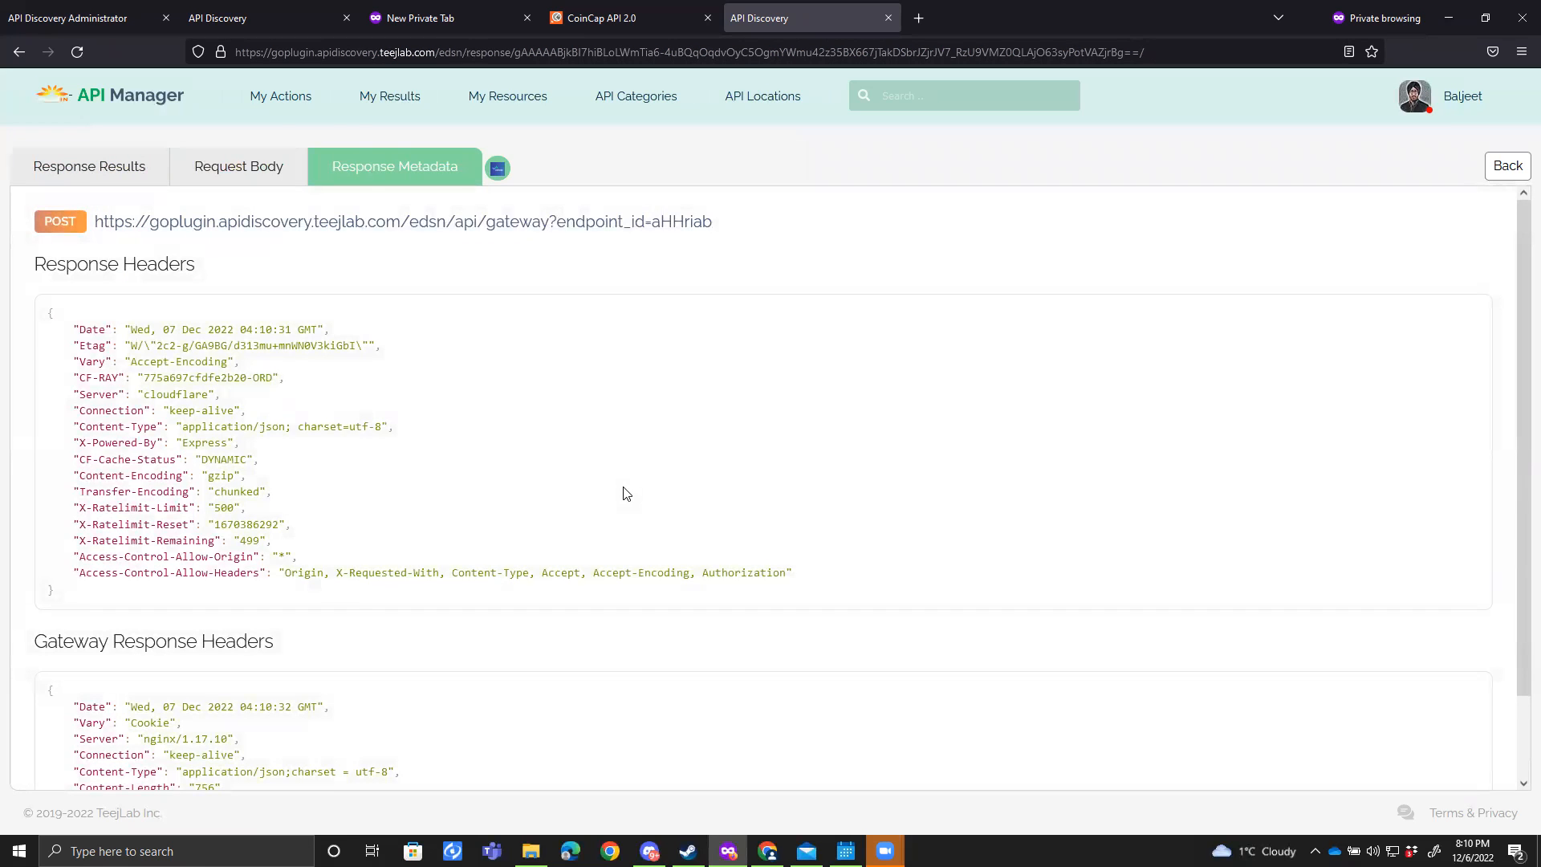
Step: Leave the gateway response's metadata and open the management page for own APIs
{"action": "left_click", "coordinate": [283, 103]}
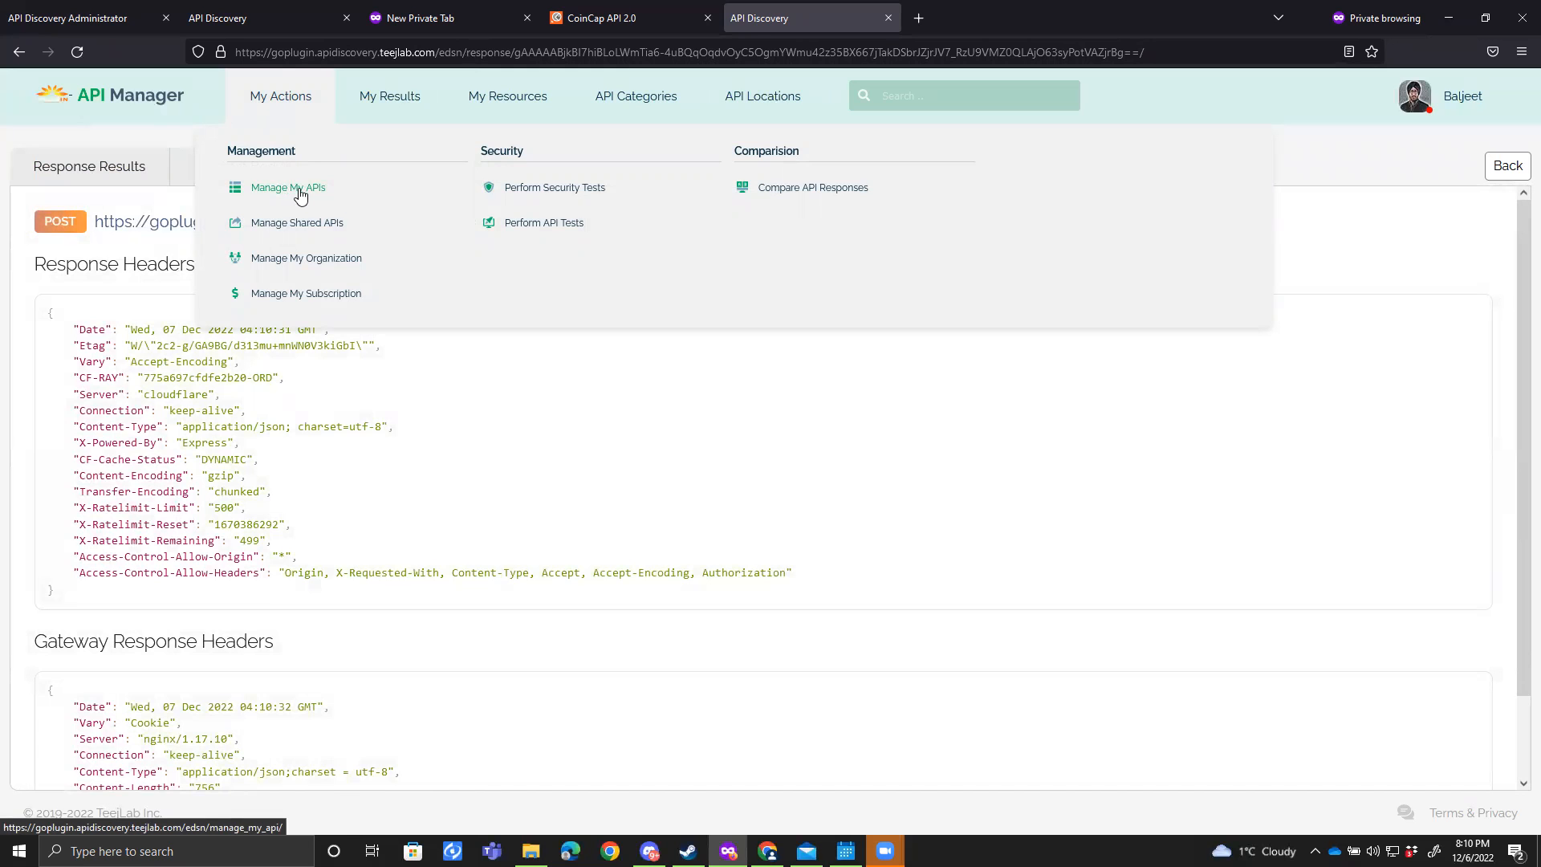
{"action": "left_click", "coordinate": [300, 196]}
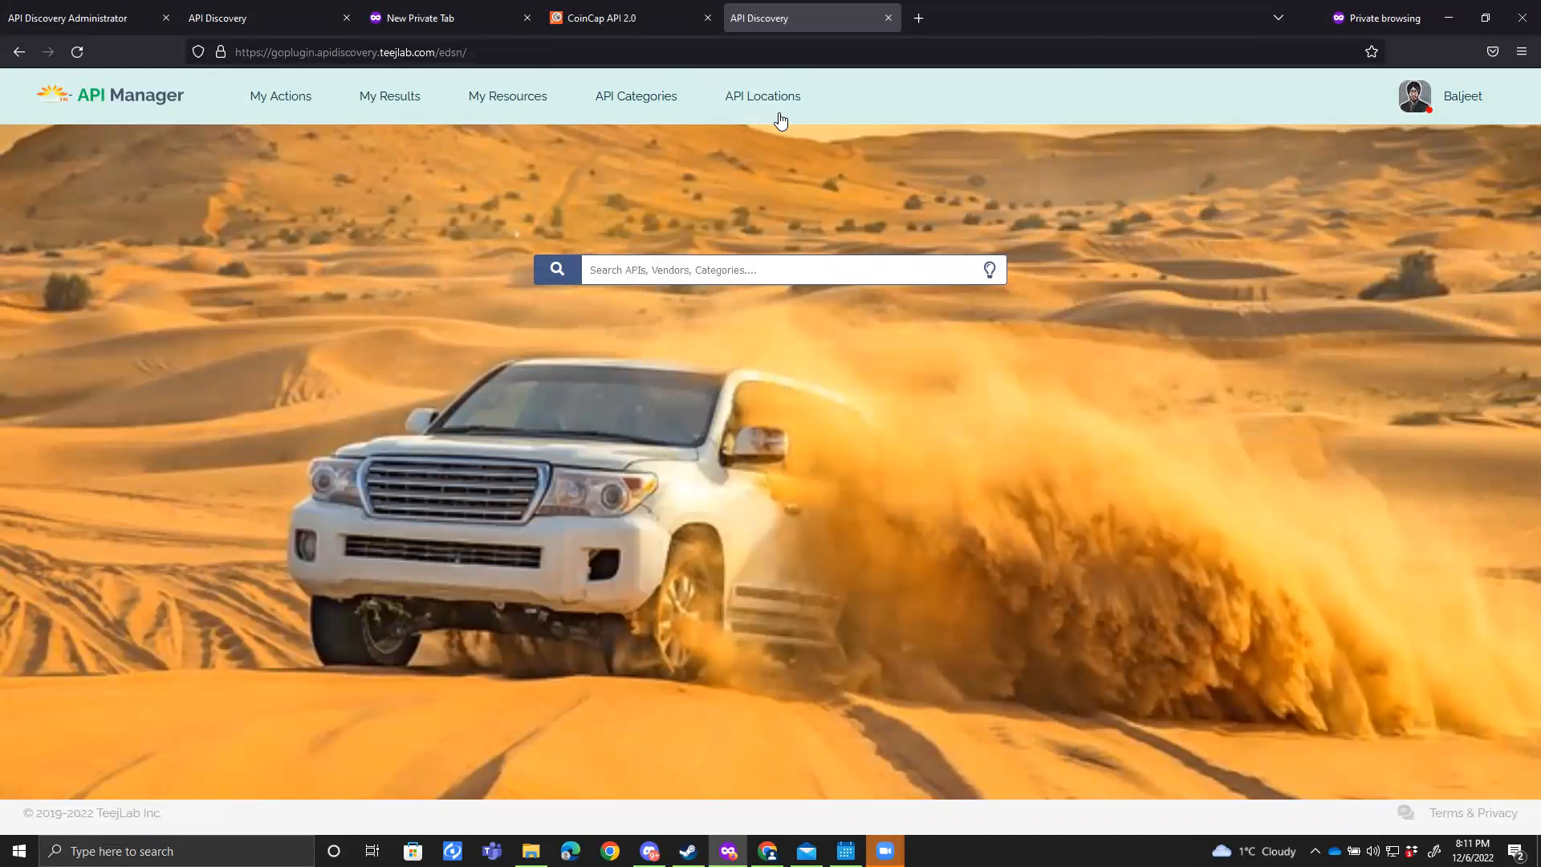